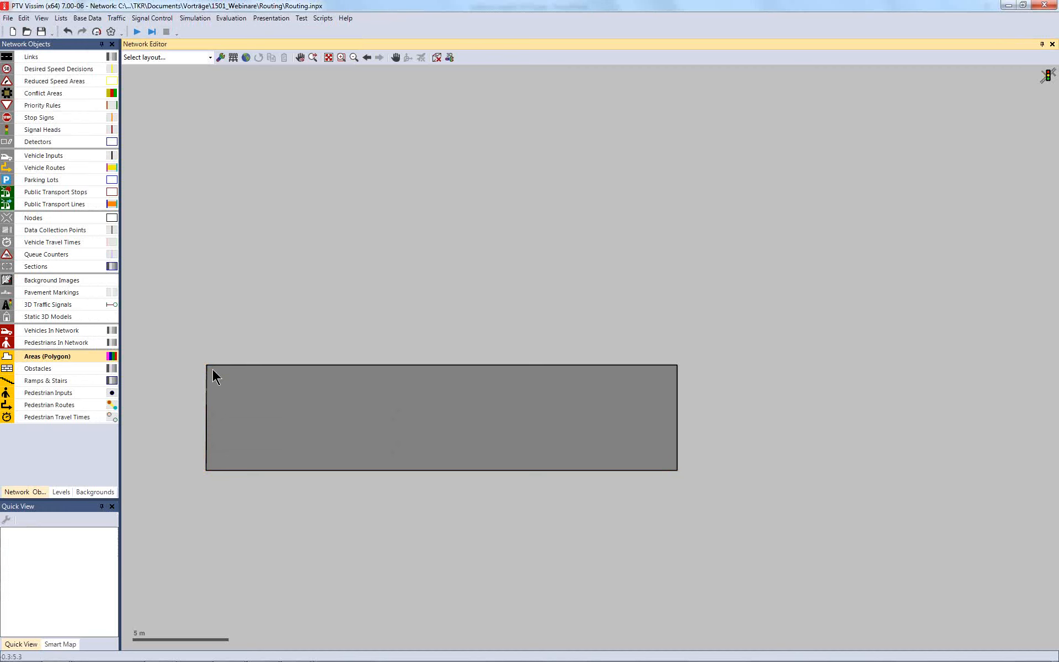
Step: Draw a narrow four-cornered pedestrian area overlapping the left end of the long corridor area, keeping the default attributes
right_click(213, 369)
click(186, 469)
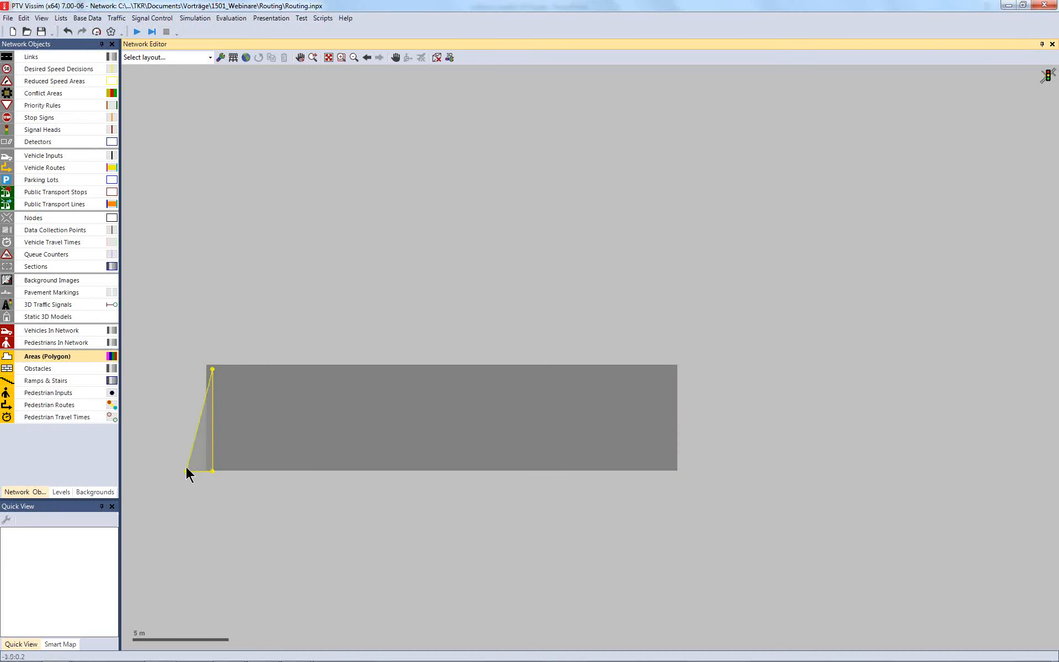
double_click(187, 372)
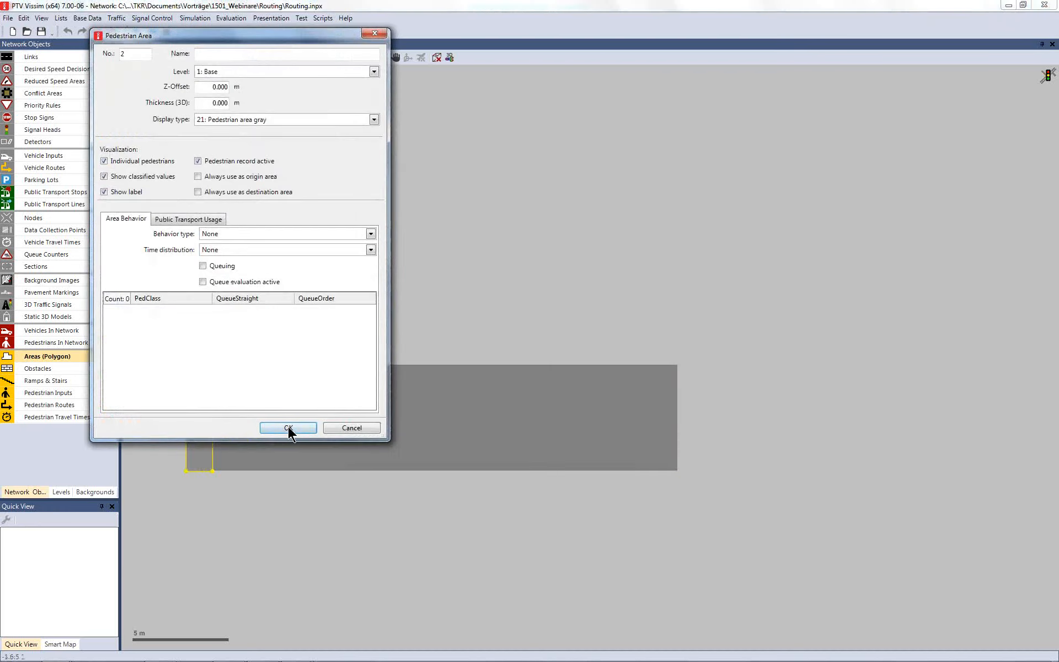
click(288, 428)
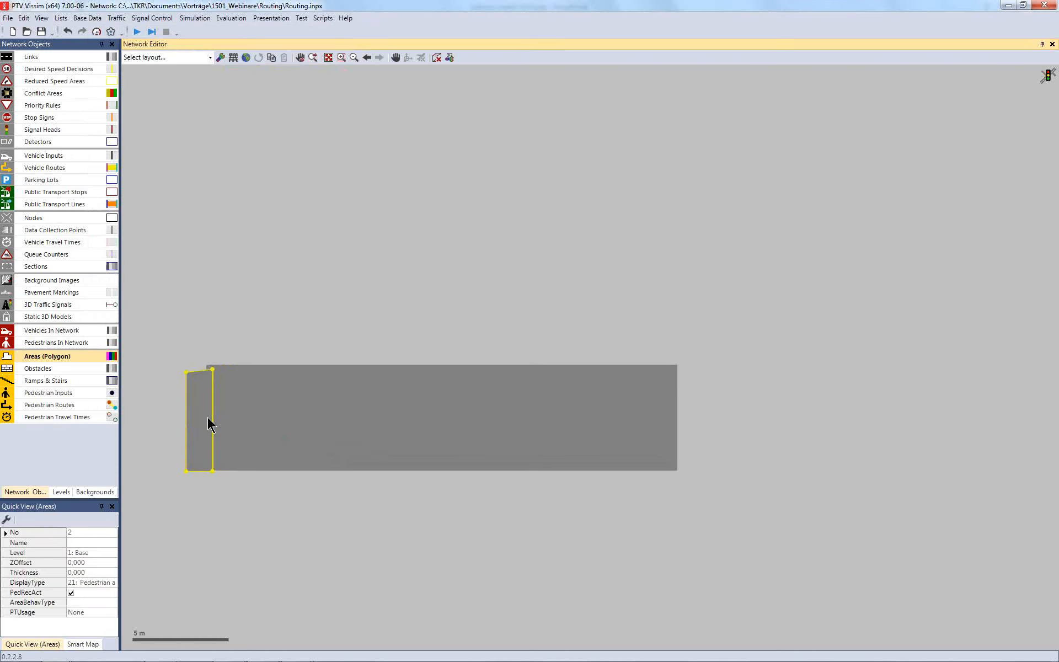
Step: Copy the narrow left area to the right end of the corridor and extend its upper edge slightly upward
drag(197, 418, 678, 418)
drag(680, 372, 681, 362)
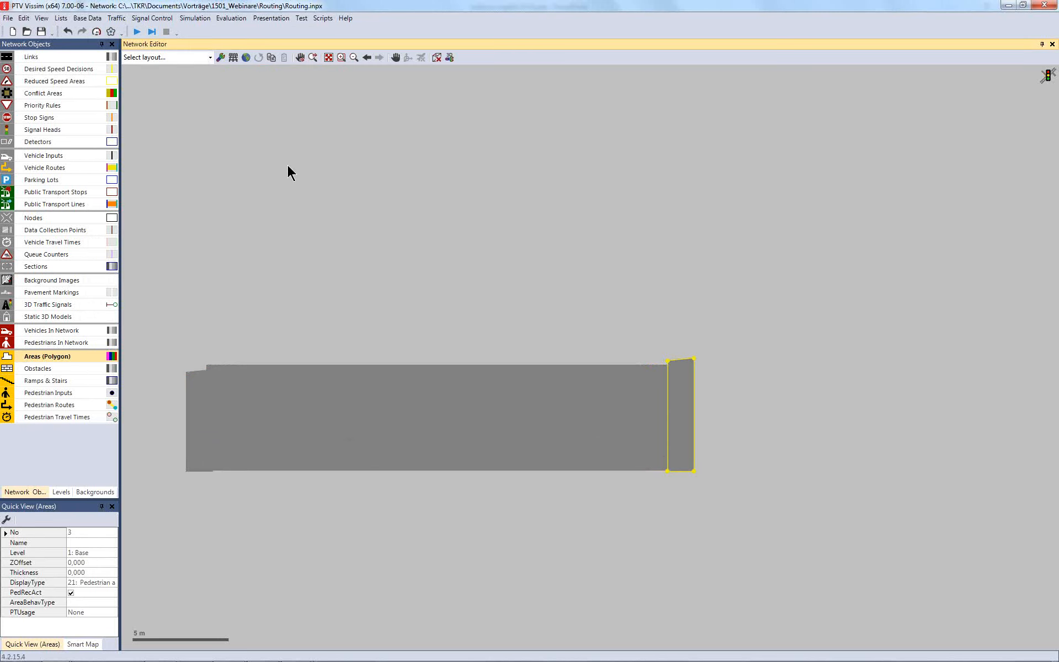
Step: Add a pedestrian input to the narrow area at the corridor's left end
click(45, 391)
click(196, 409)
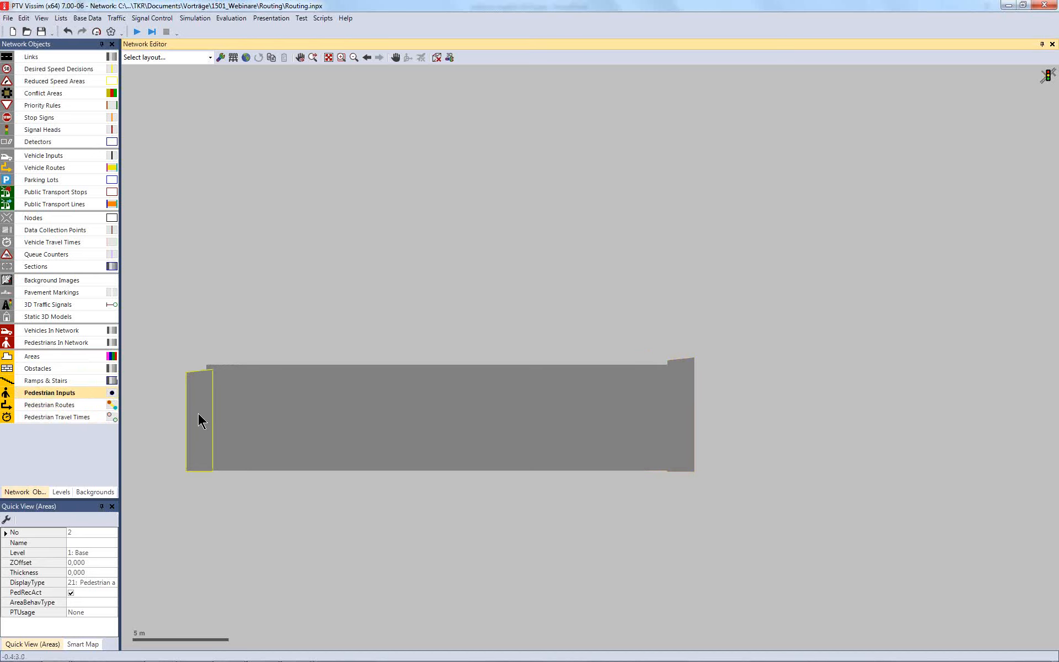
ctrl+right_click(198, 413)
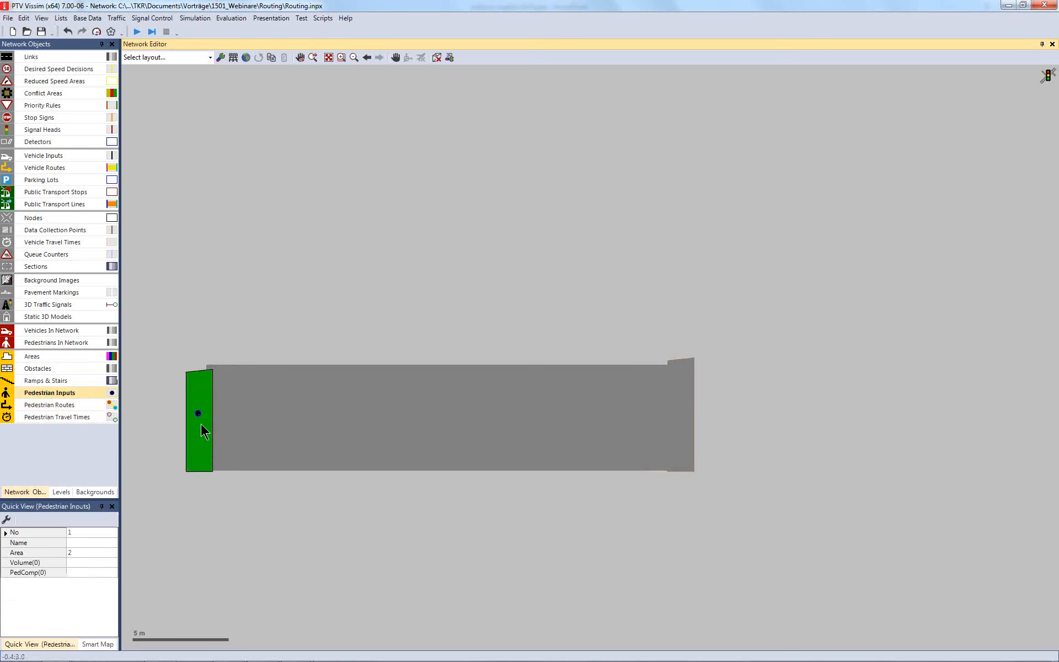
Step: Show the list of pedestrian inputs, enlarge it, and set the new input's volume to 3000
right_click(52, 395)
click(77, 402)
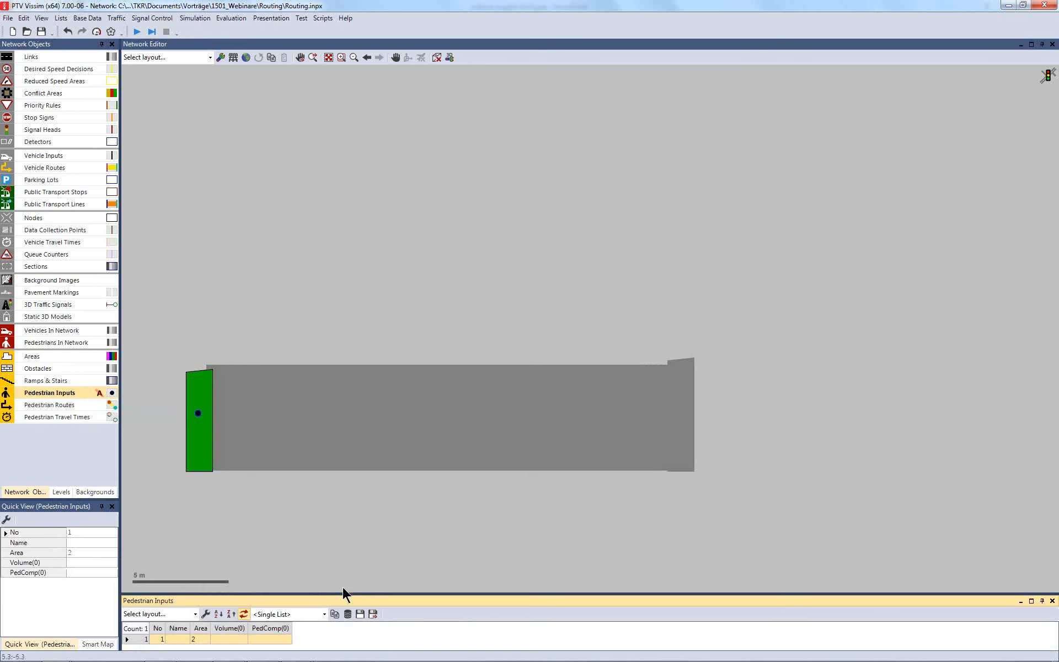
drag(354, 591, 354, 522)
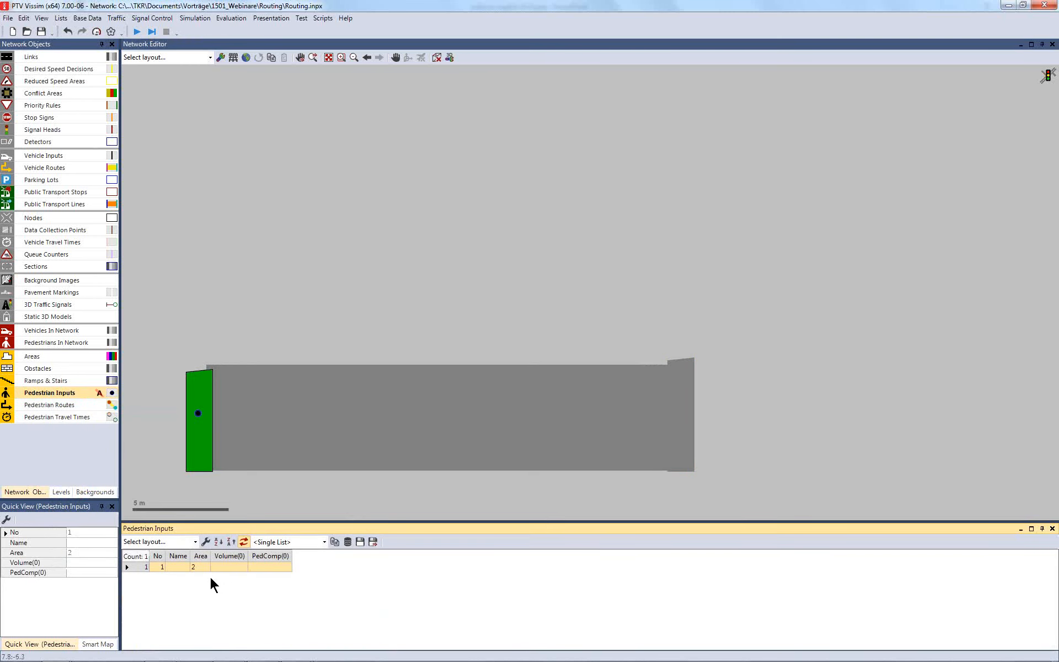
click(223, 567)
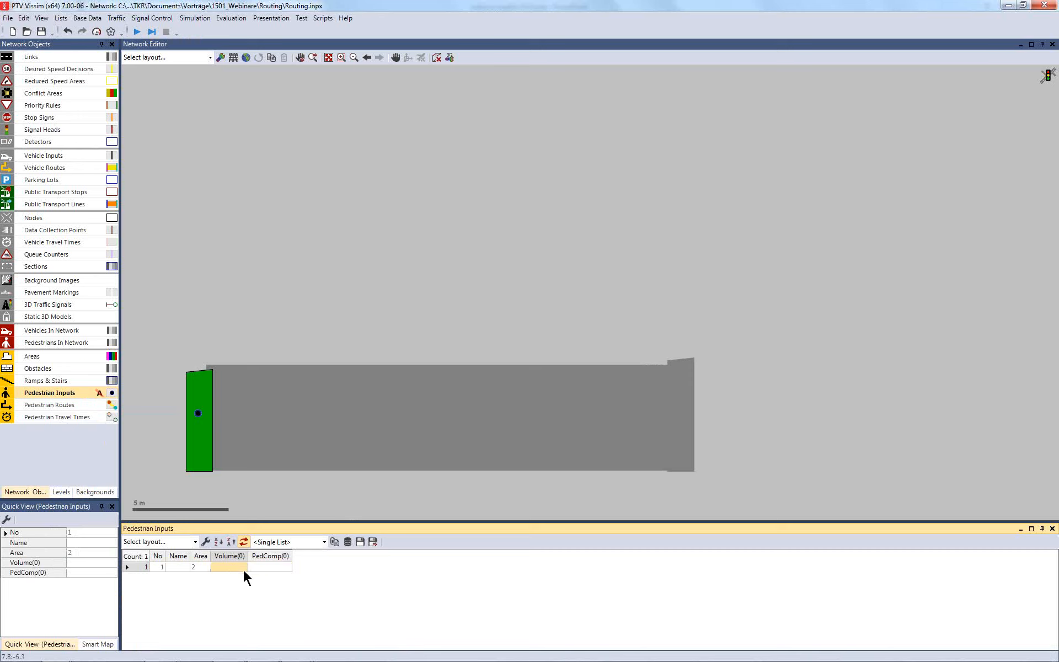
text(3000)
key(Return)
Step: Create a static pedestrian route from the narrow left area to the narrow area at the corridor's right end
click(56, 406)
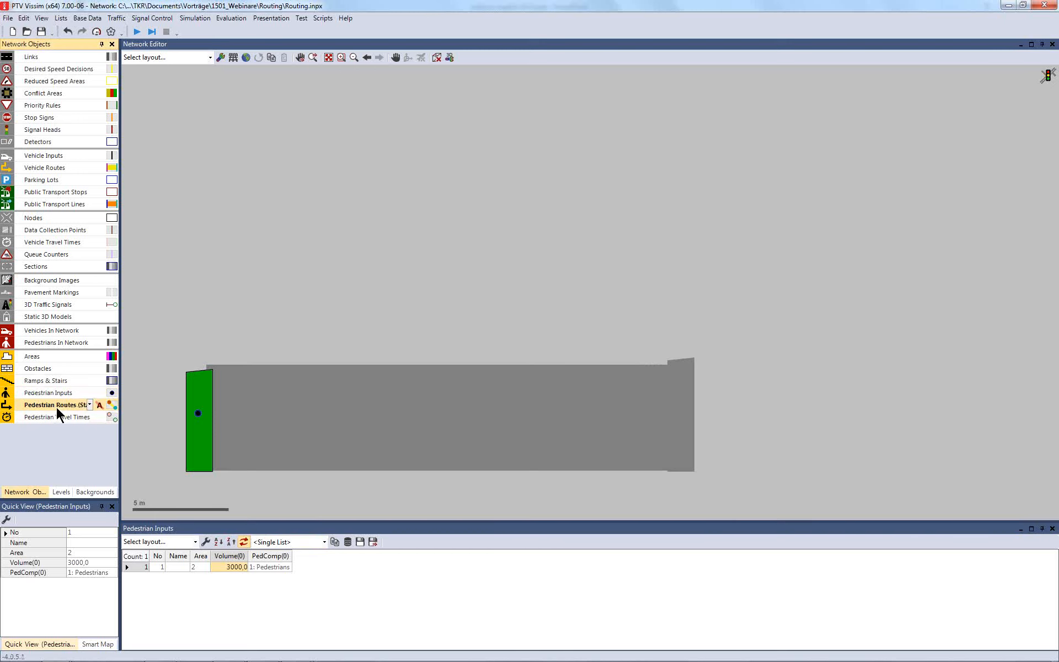
right_click(201, 439)
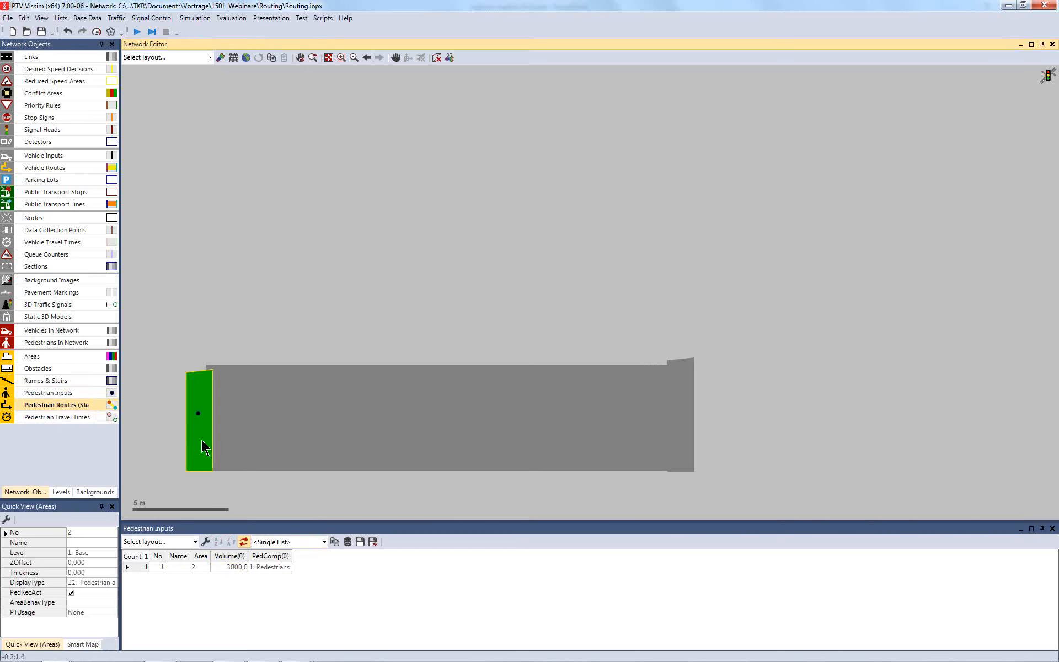
click(618, 443)
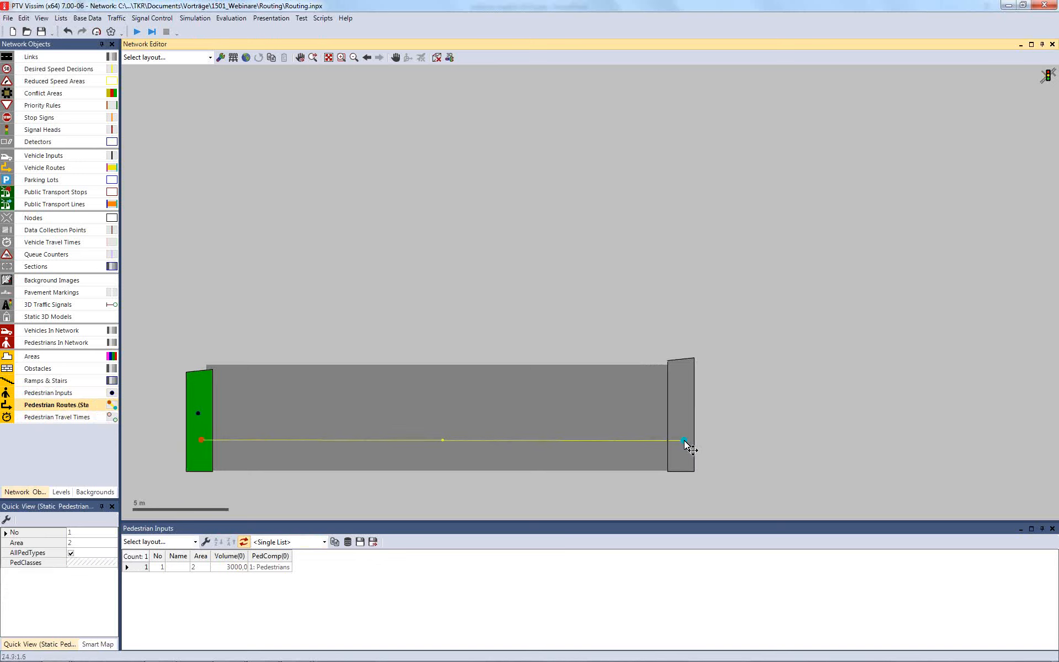
click(684, 440)
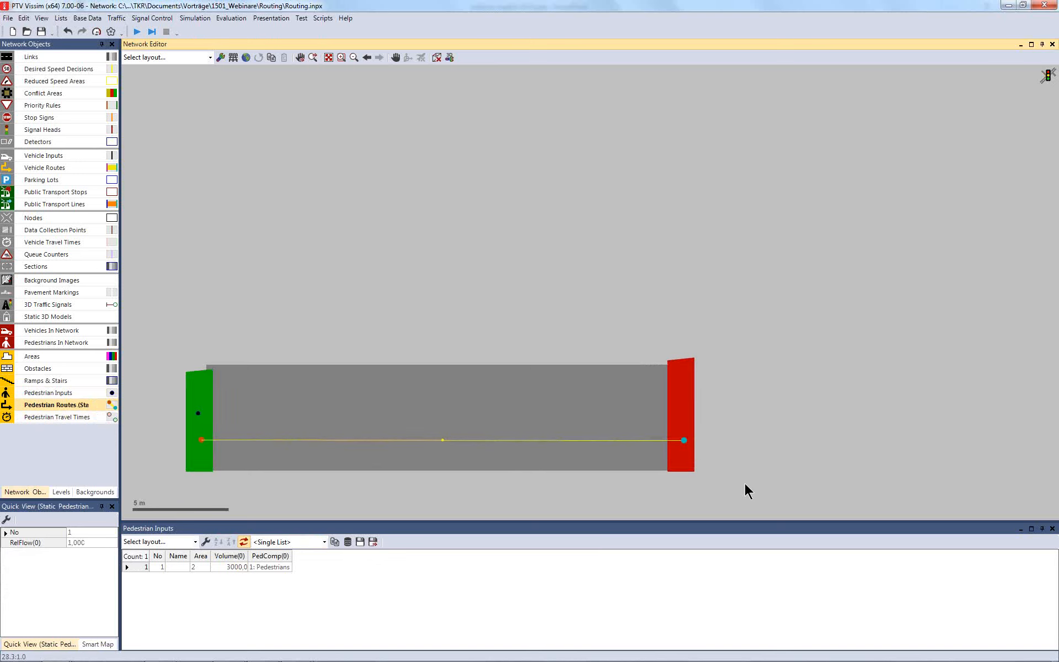
Step: Draw a polygon pedestrian area branching upward from the middle of the corridor, overlapping its upper edge, with default attributes
click(48, 358)
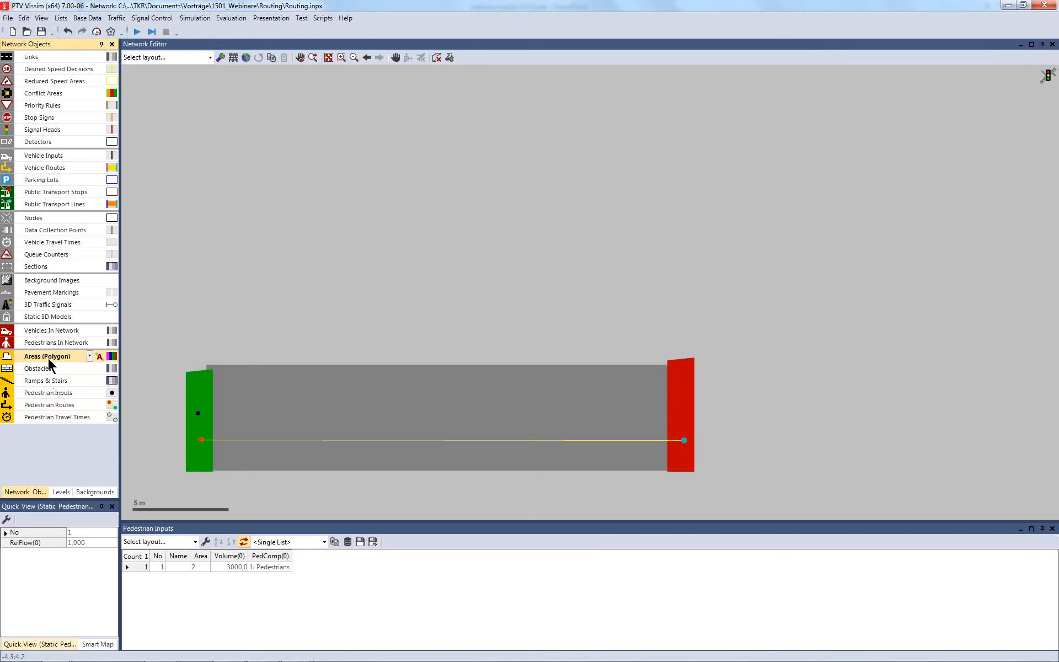
click(395, 369)
click(397, 210)
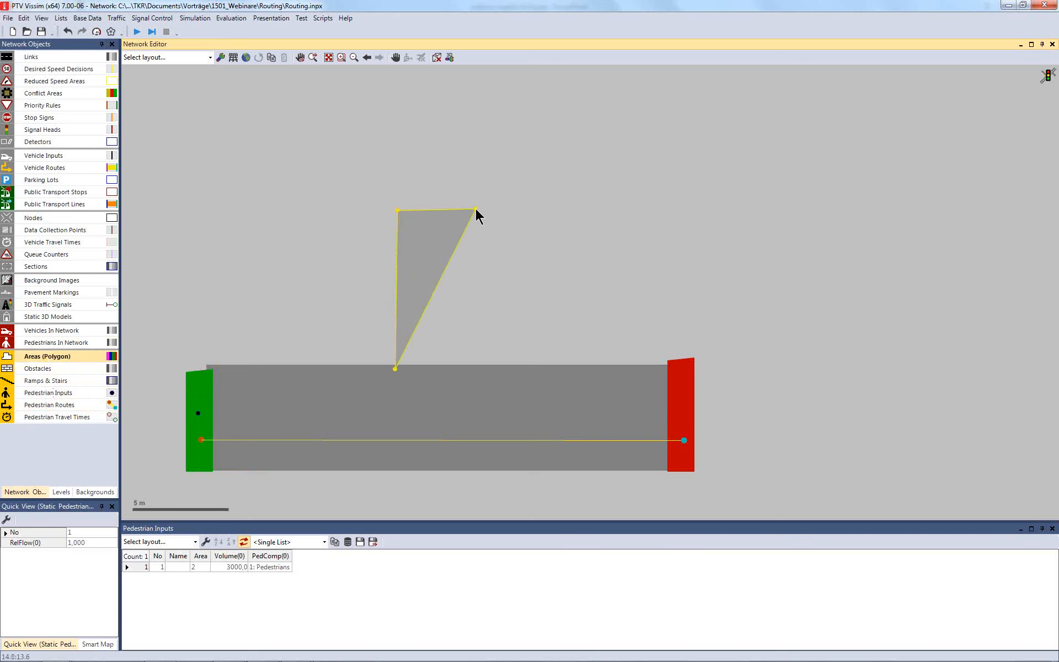
click(485, 210)
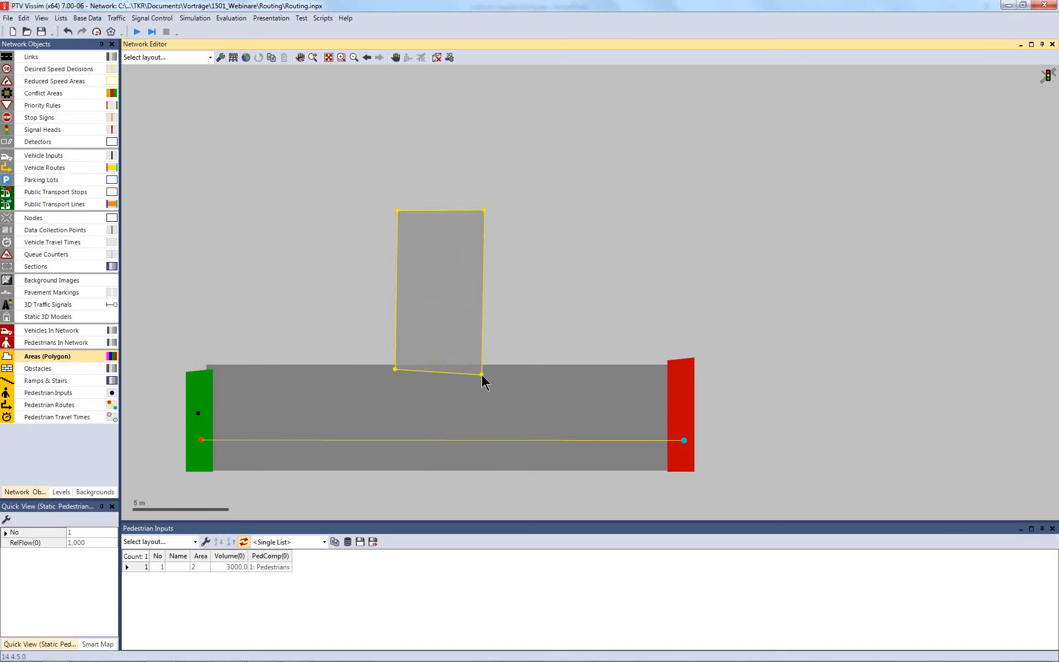
double_click(481, 375)
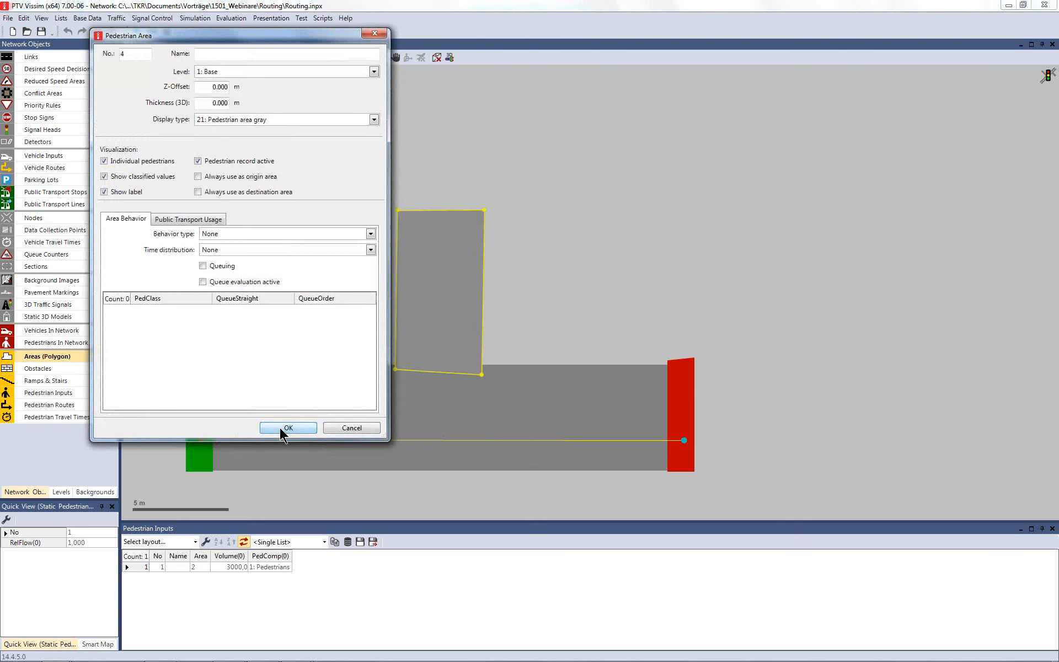
click(280, 428)
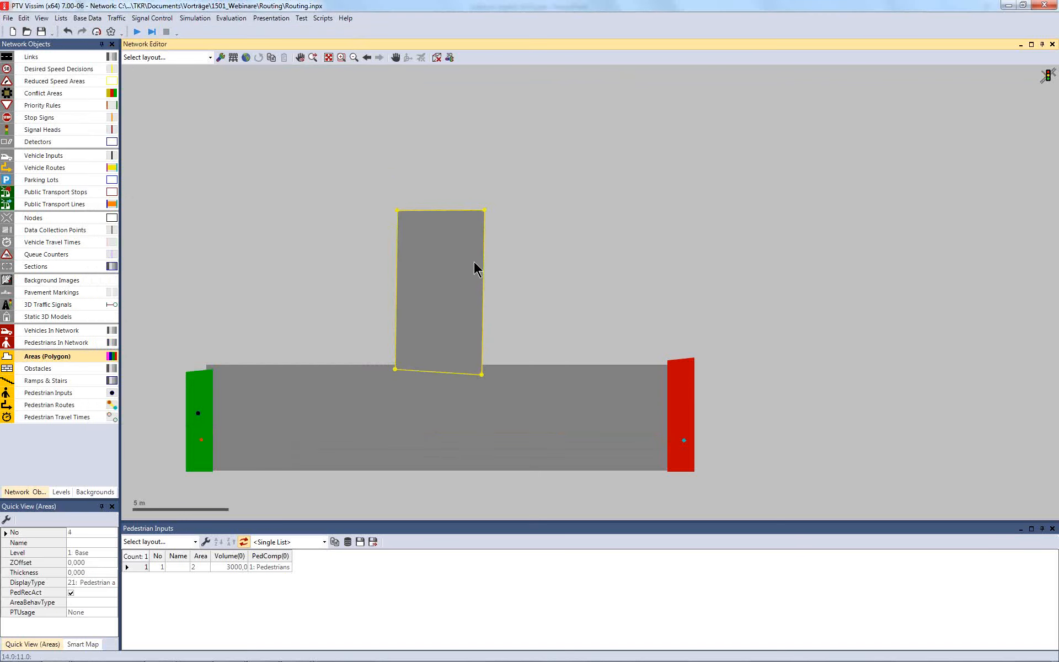
Step: Draw a horizontal pedestrian area extending right from the top of the vertical branch, and raise the branch's upper edge to align with it
click(474, 262)
click(629, 264)
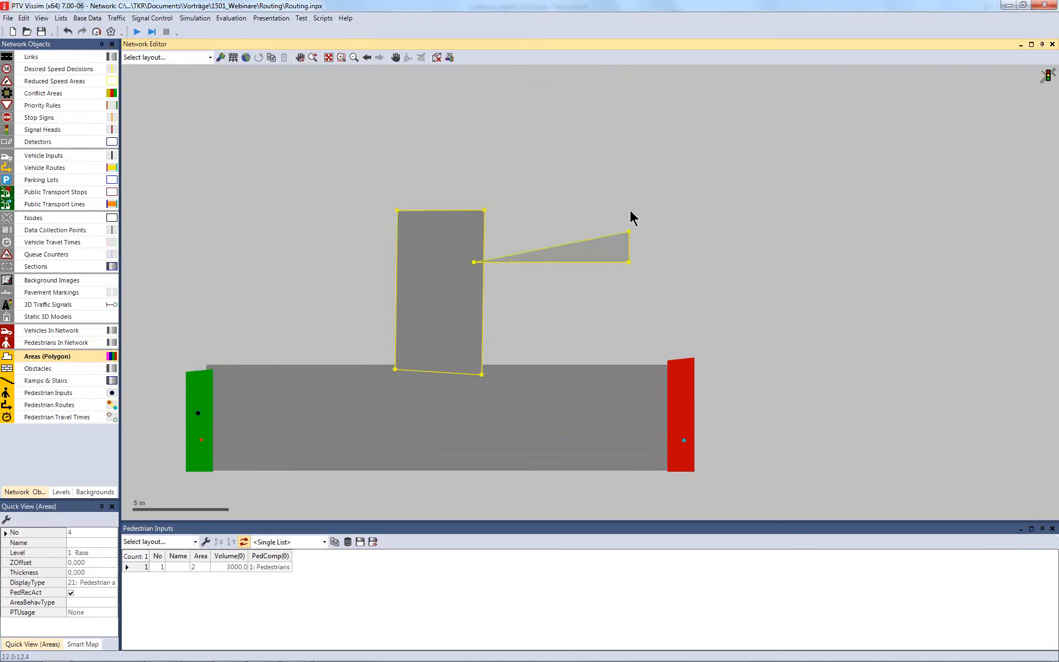
click(629, 206)
double_click(469, 214)
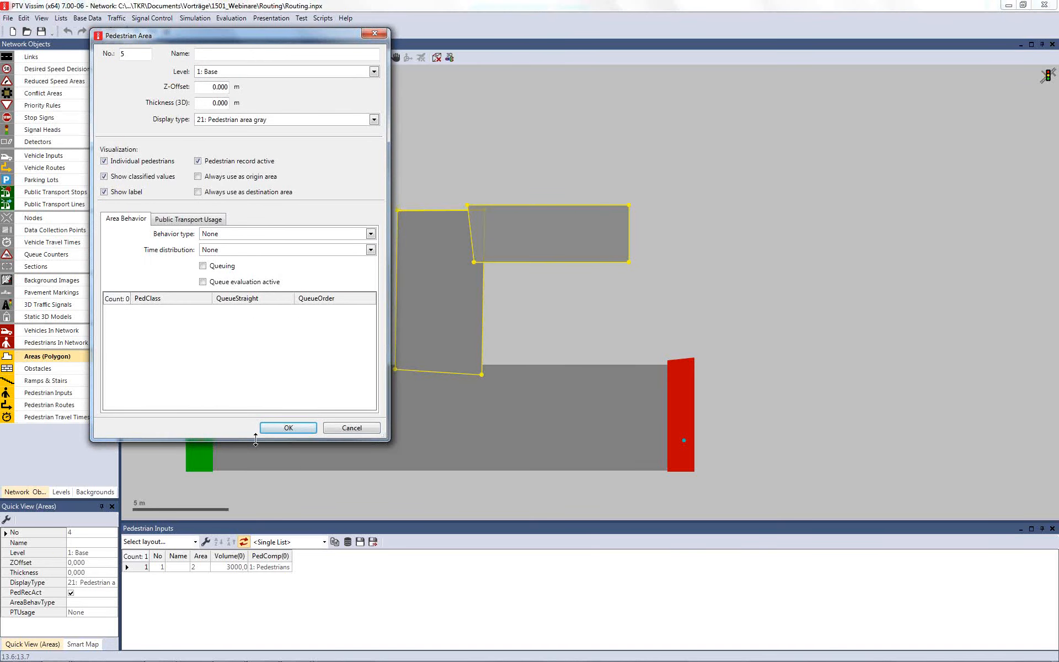
click(287, 428)
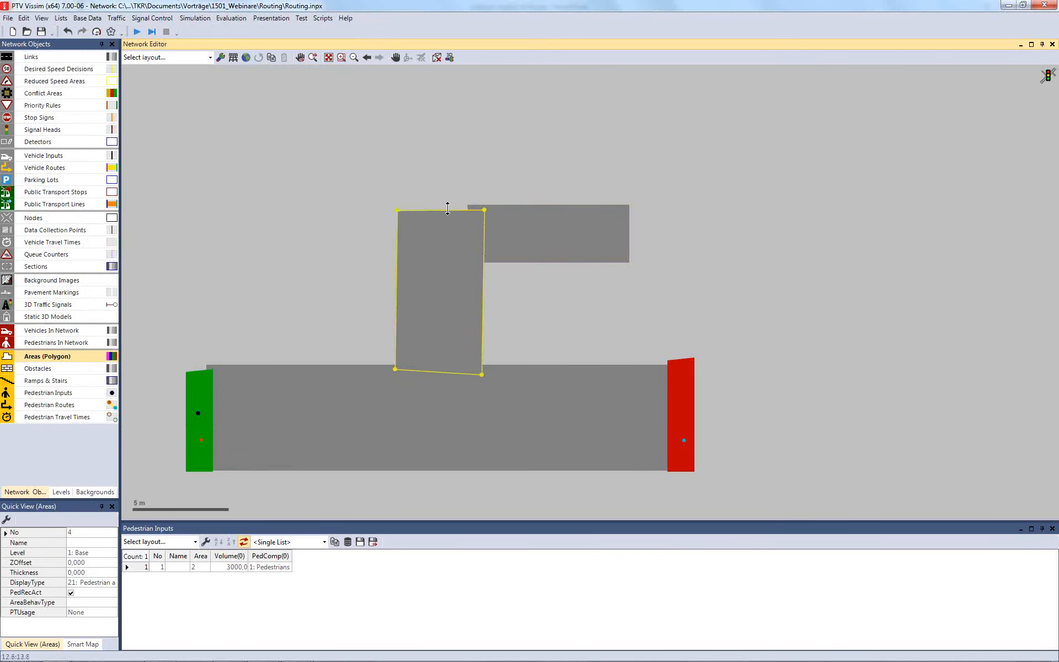
drag(447, 204, 446, 198)
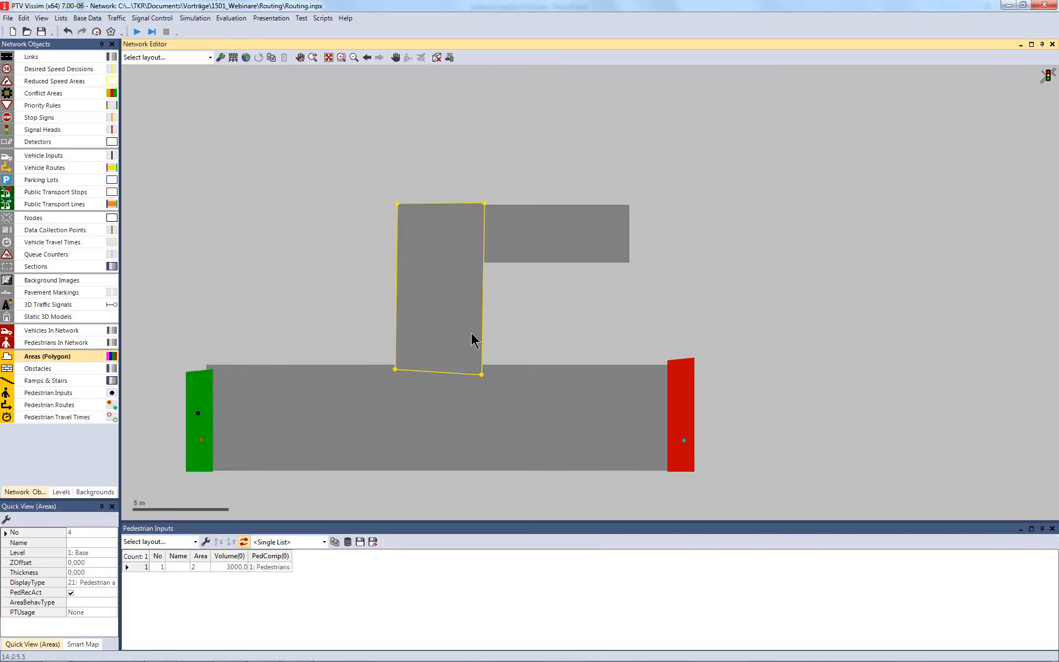
Step: Fit the entire network in view and start the simulation without saving the changes
click(328, 57)
click(137, 31)
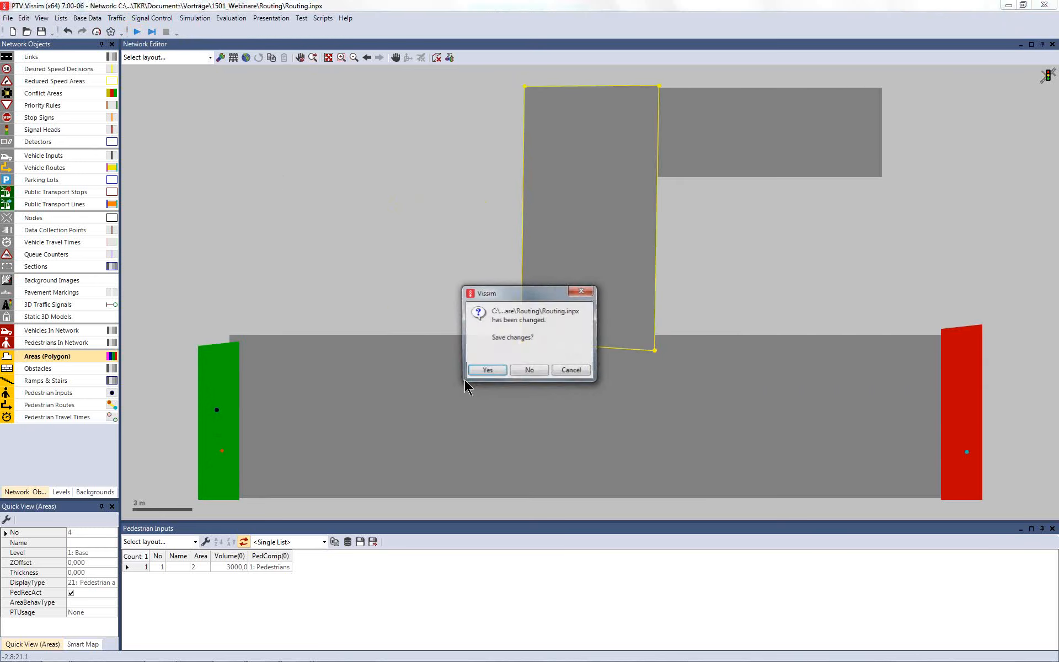
click(527, 371)
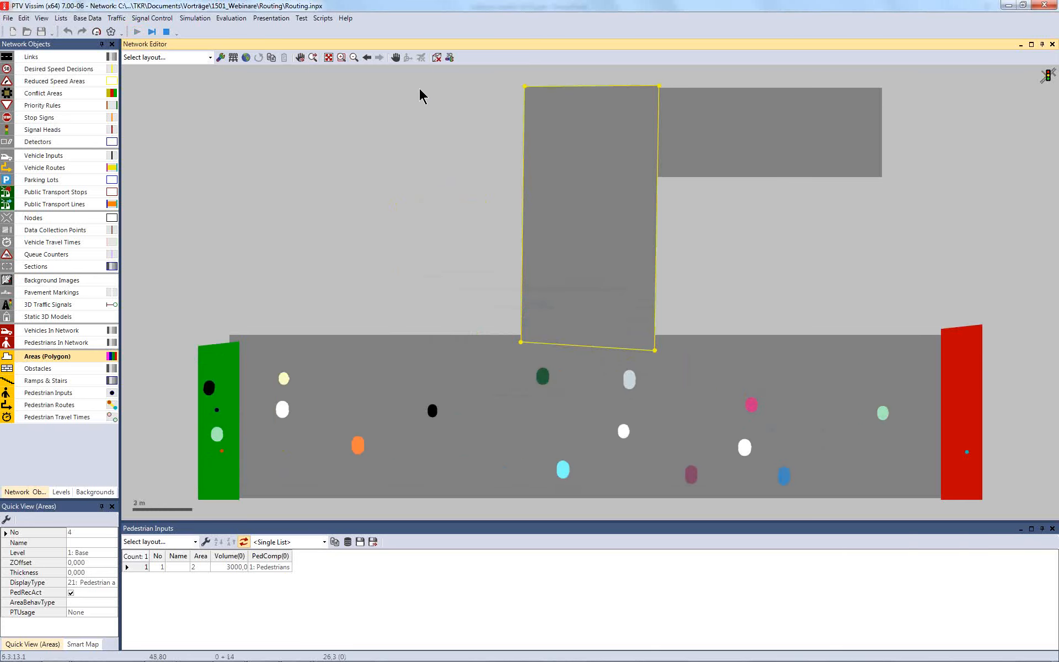
Step: Examine the walking pedestrians in 3D, return to the 2D view and stop the simulation
click(435, 58)
scroll(483, 233, up, 5)
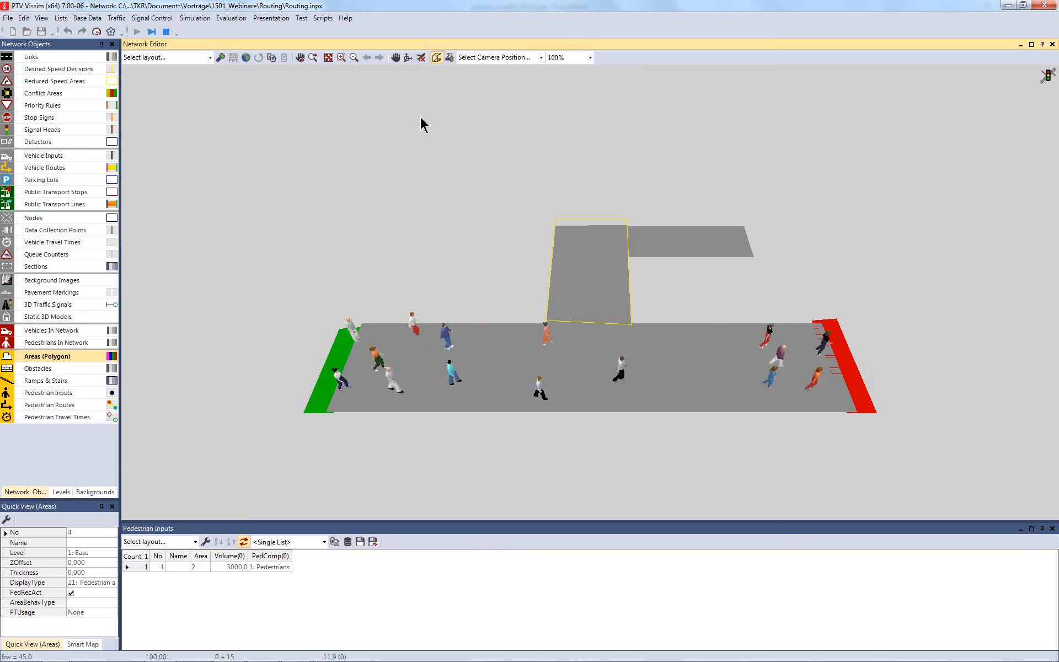
click(436, 58)
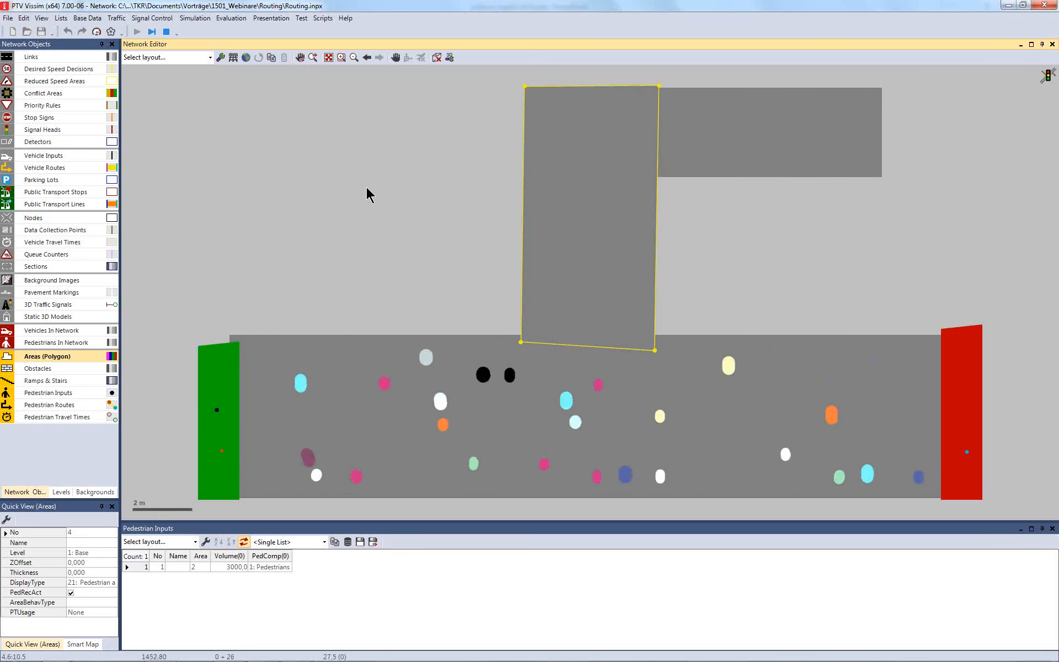
click(165, 32)
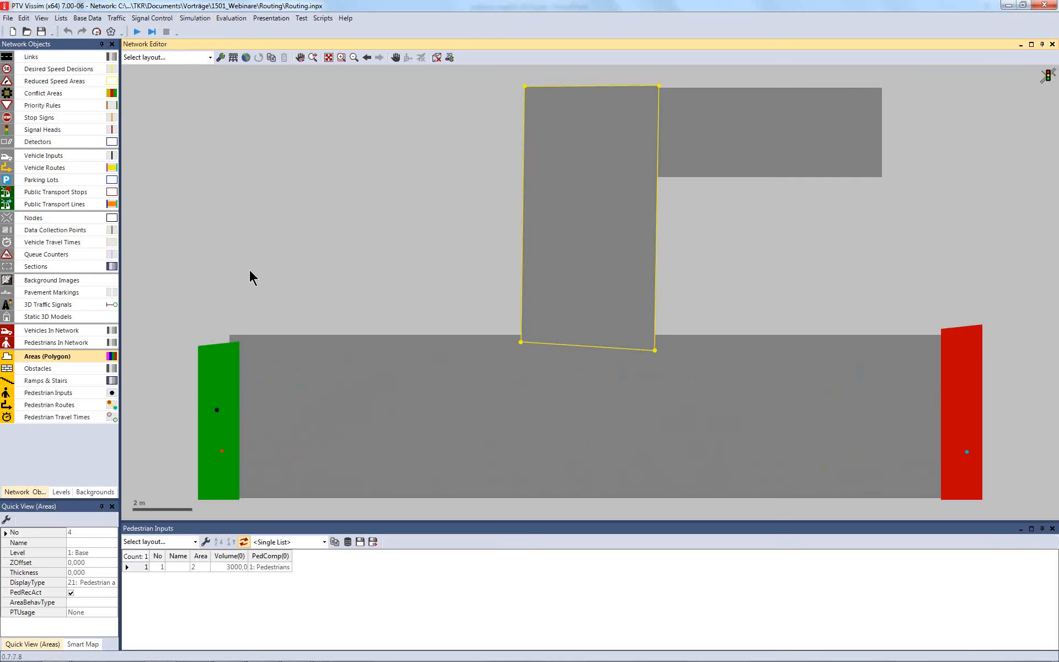
Step: Raise the upper edge of the green origin area to line up with the corridor's upper edge
click(227, 357)
drag(226, 344, 220, 333)
click(370, 298)
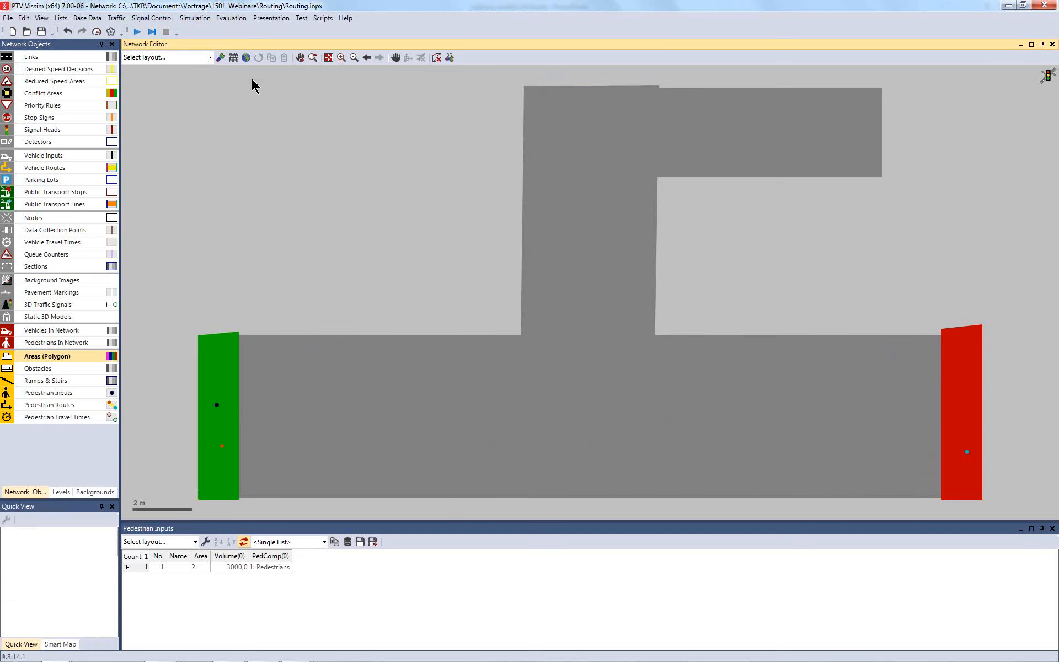
Step: Switch to wireframe display and draw a narrow pedestrian area spanning the corridor's full width just left of the vertical branch
click(236, 58)
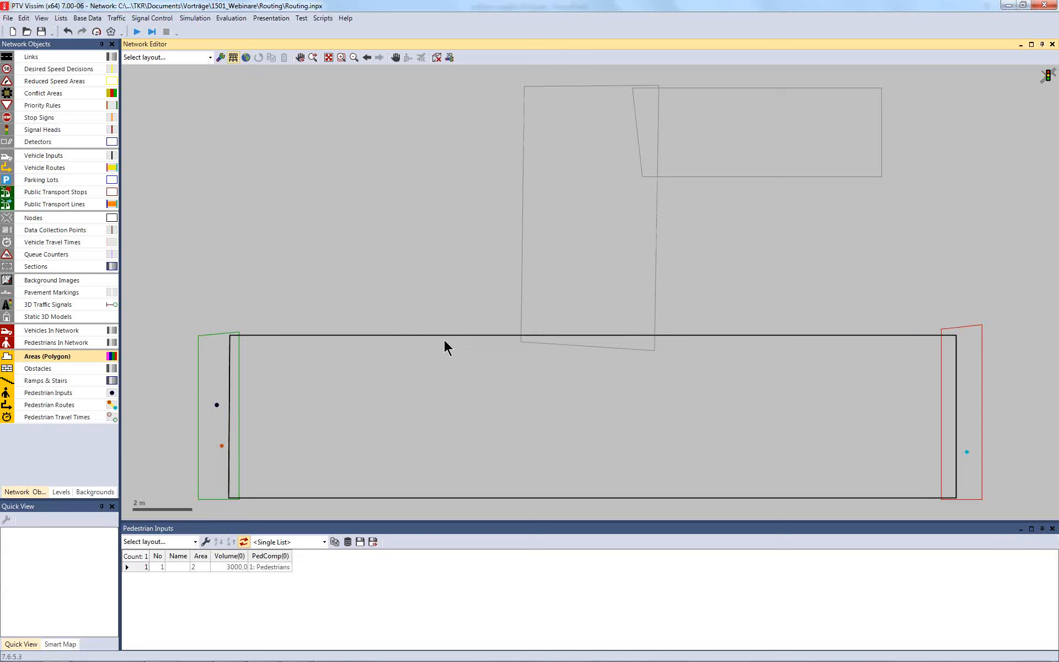
drag(439, 337, 439, 407)
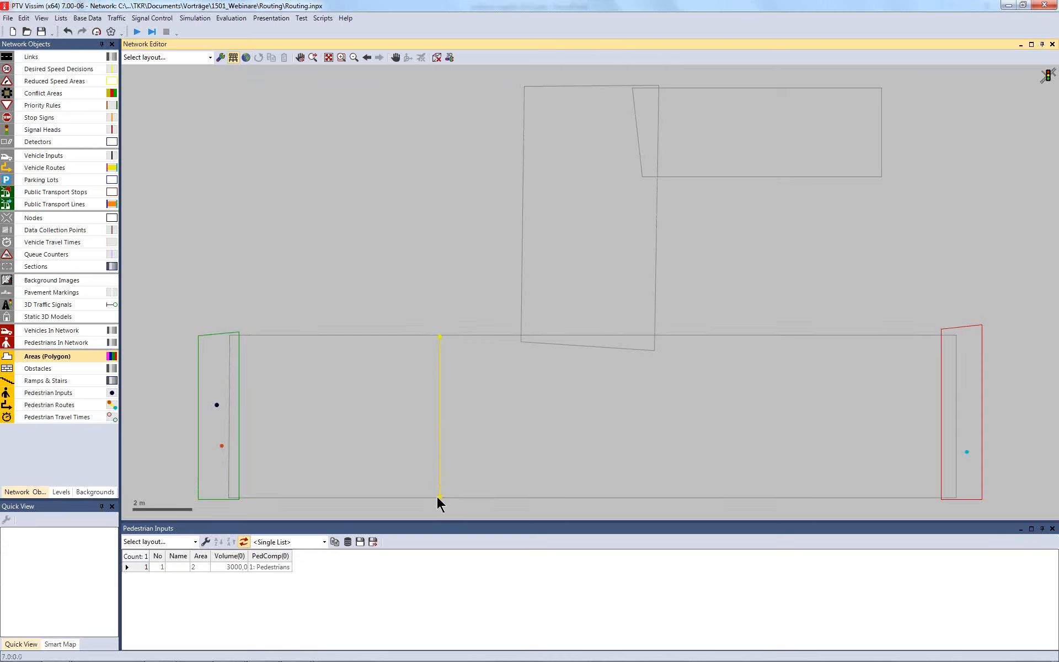
click(482, 498)
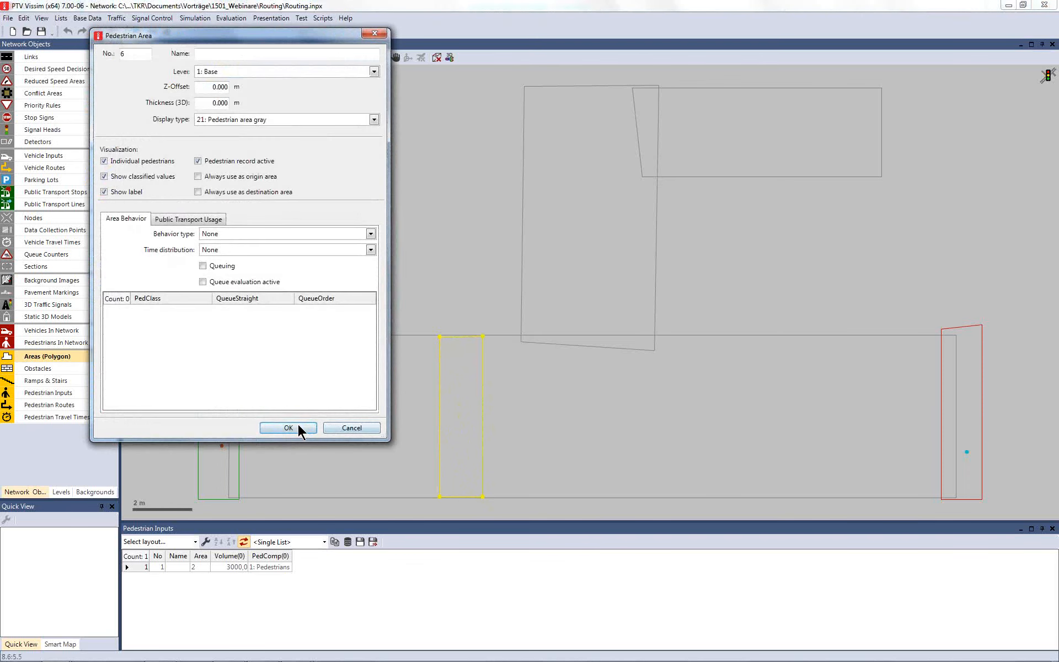
click(299, 427)
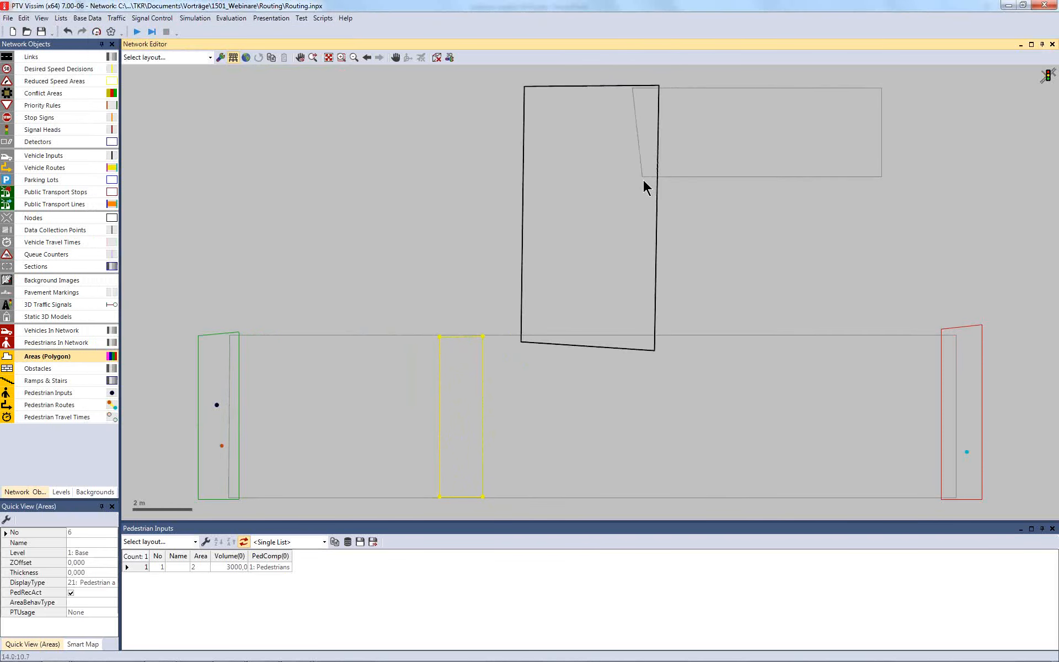
Step: Draw a slanted pedestrian area across the bend, from the vertical branch's upper-left corner to the inner corner with the horizontal area
right_click(530, 93)
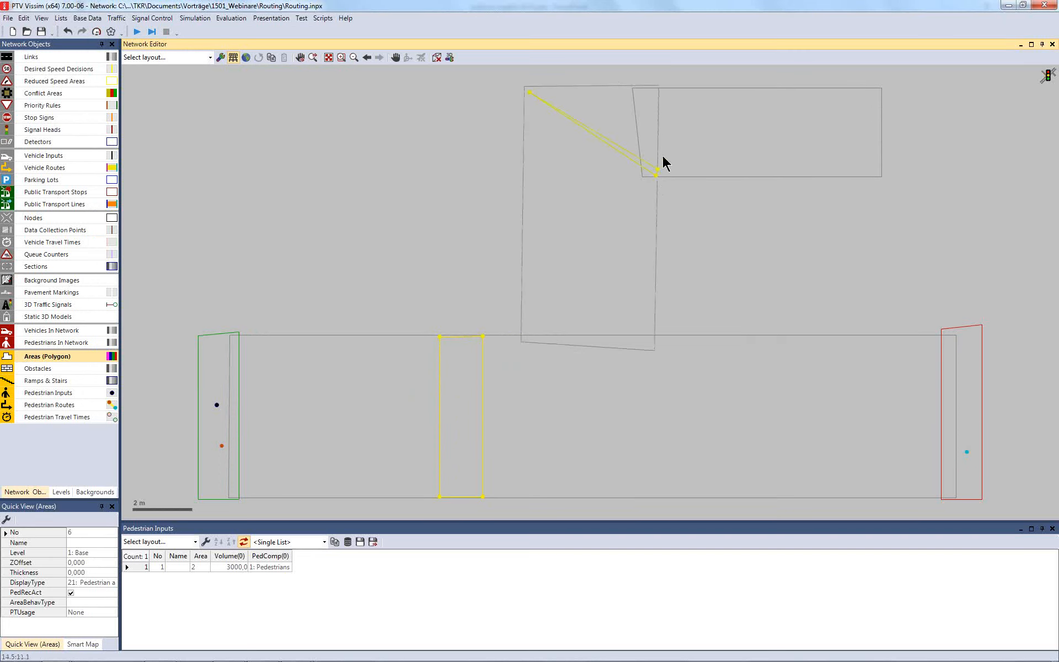
double_click(568, 90)
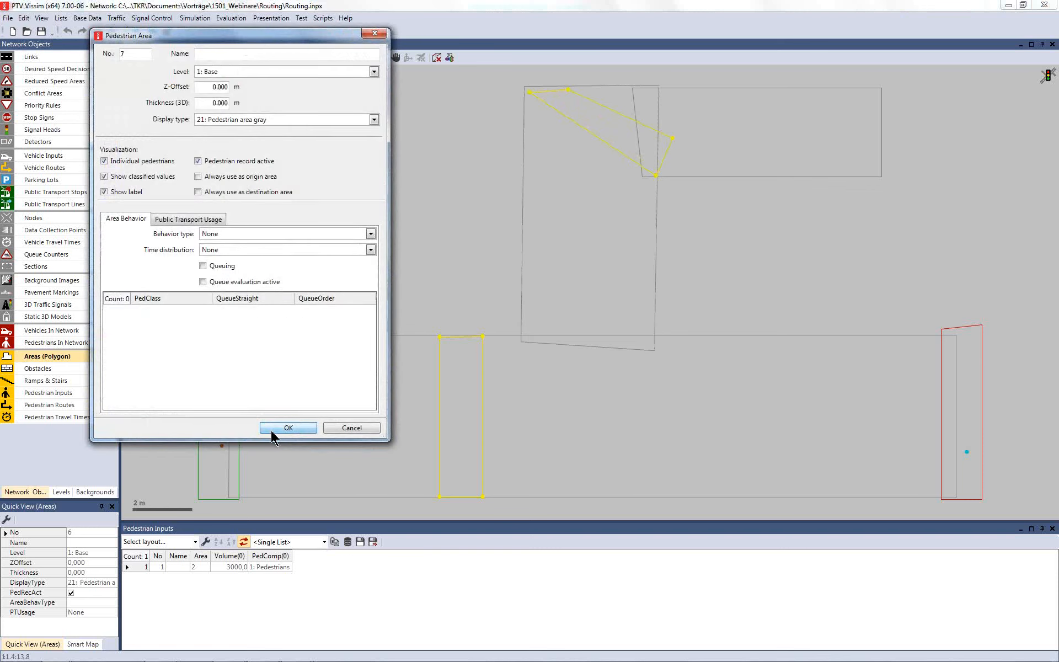
key(Return)
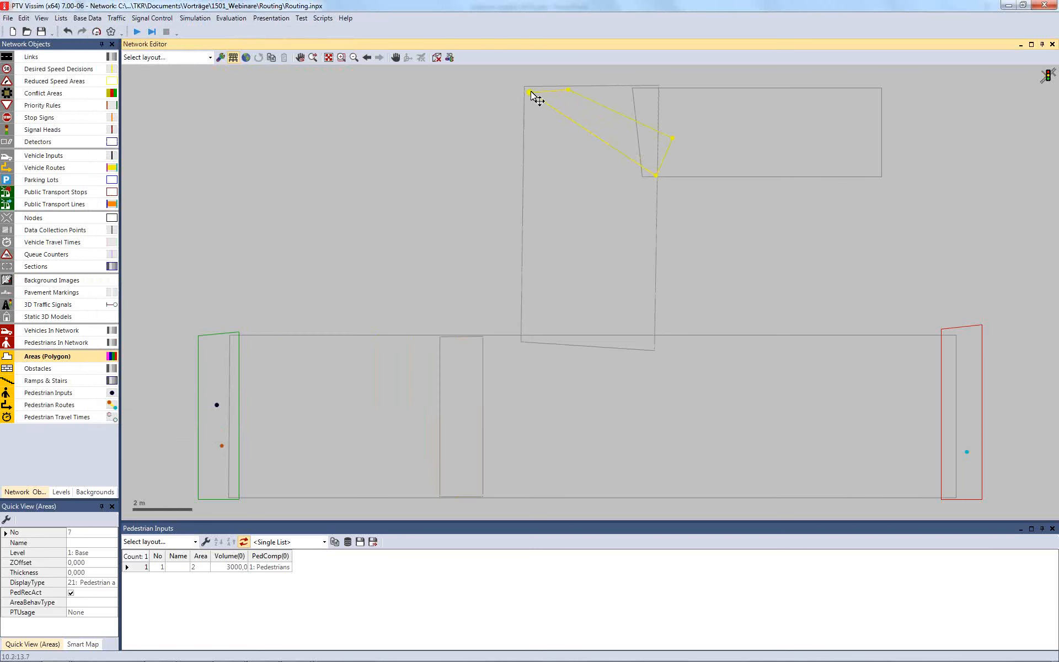
Step: Lower the slanted area's upper-left corner slightly, and place a partial pedestrian routing decision on the narrow corridor area for all pedestrian types
drag(530, 92, 530, 110)
click(81, 406)
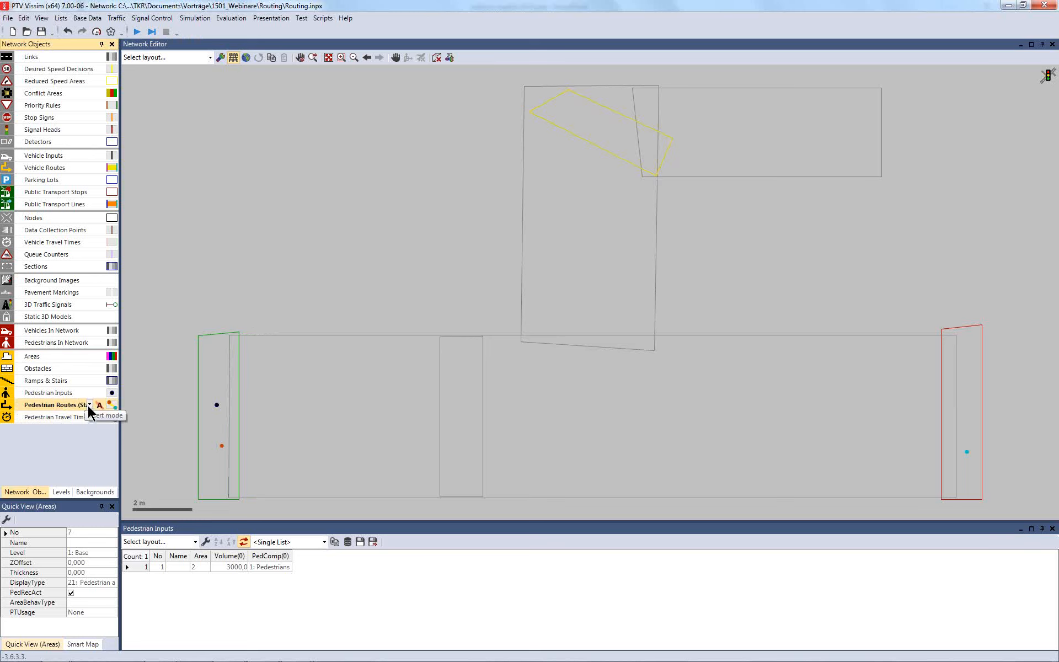
click(88, 405)
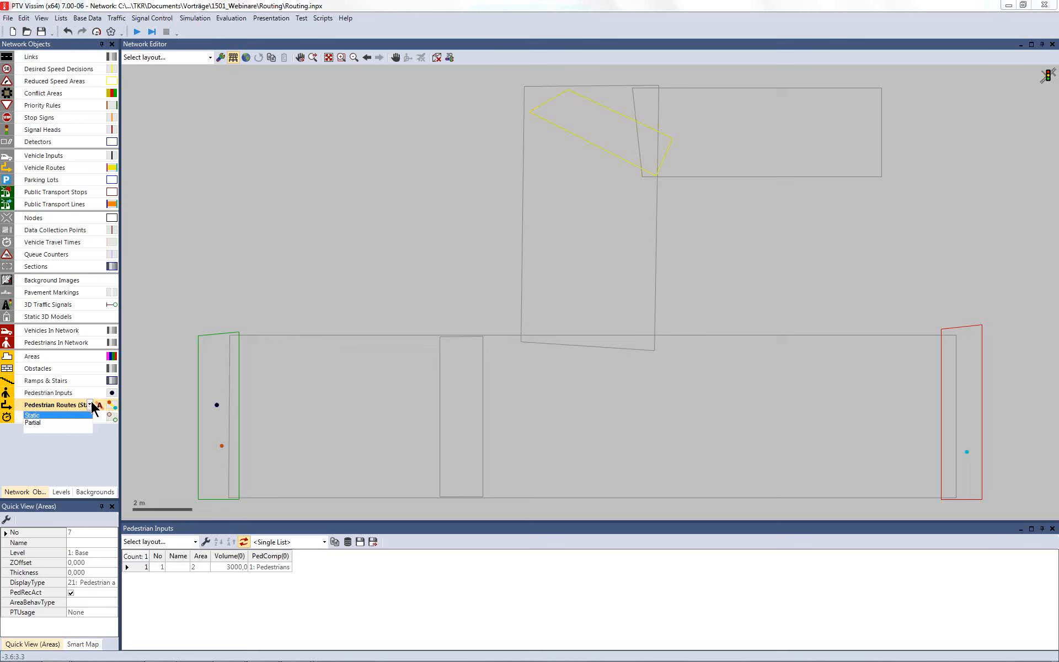
click(49, 423)
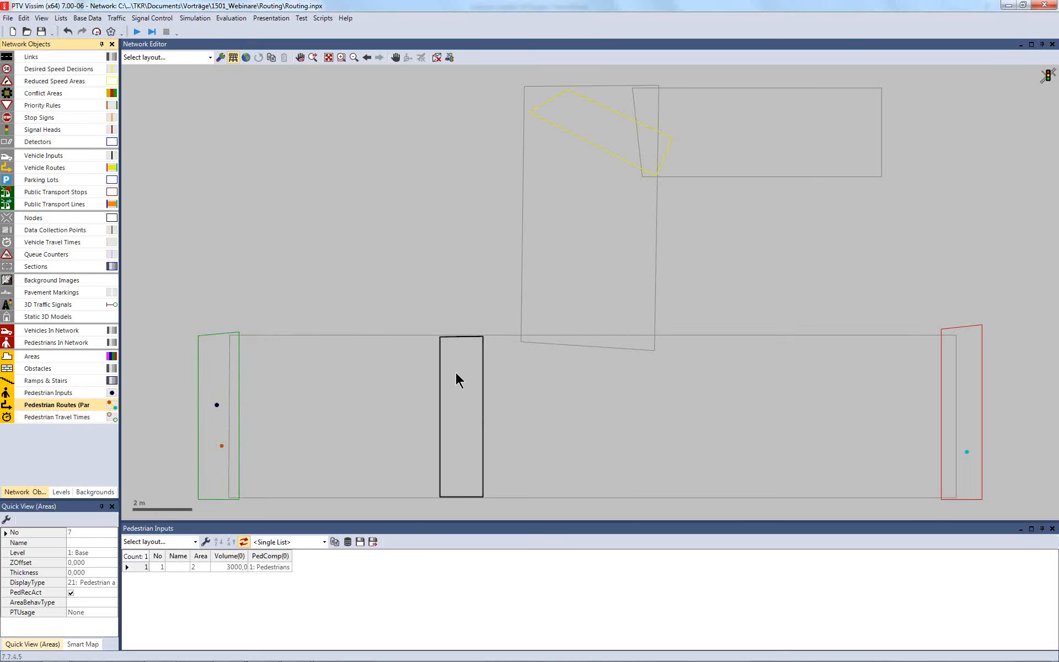
click(459, 402)
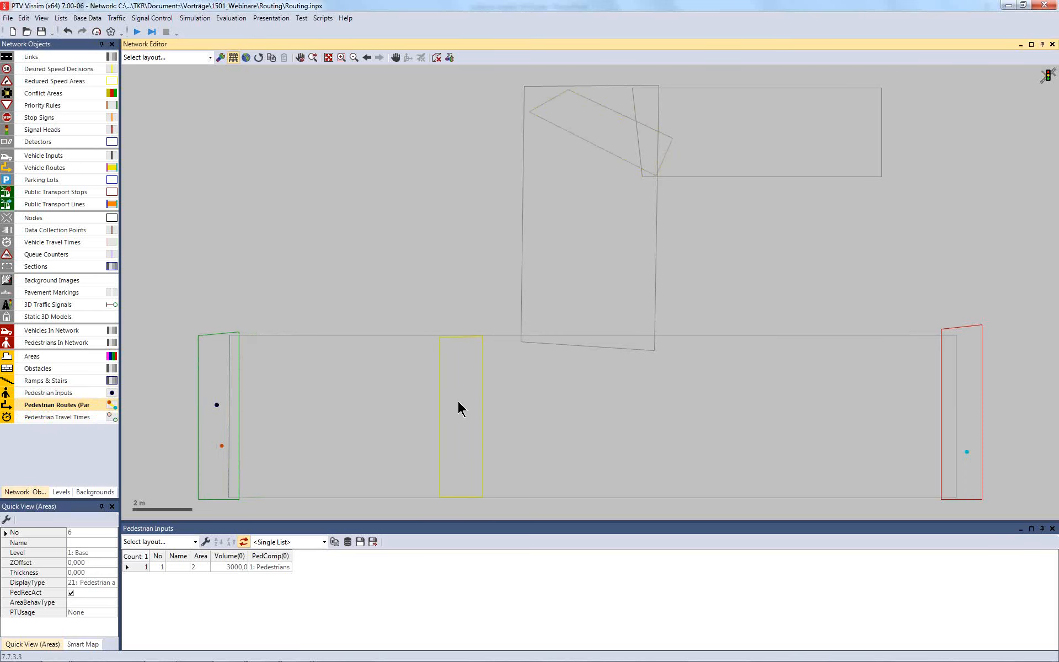
right_click(458, 402)
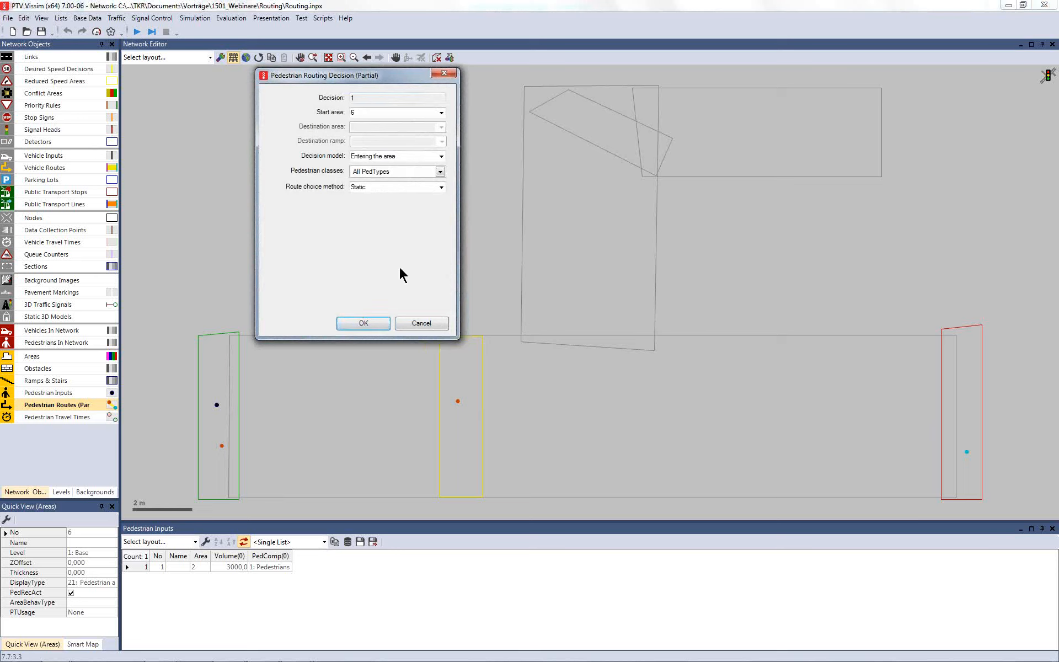
click(364, 324)
Step: Create two partial routes from the decision to the red destination area, and reroute the upper one through the slanted area
click(965, 345)
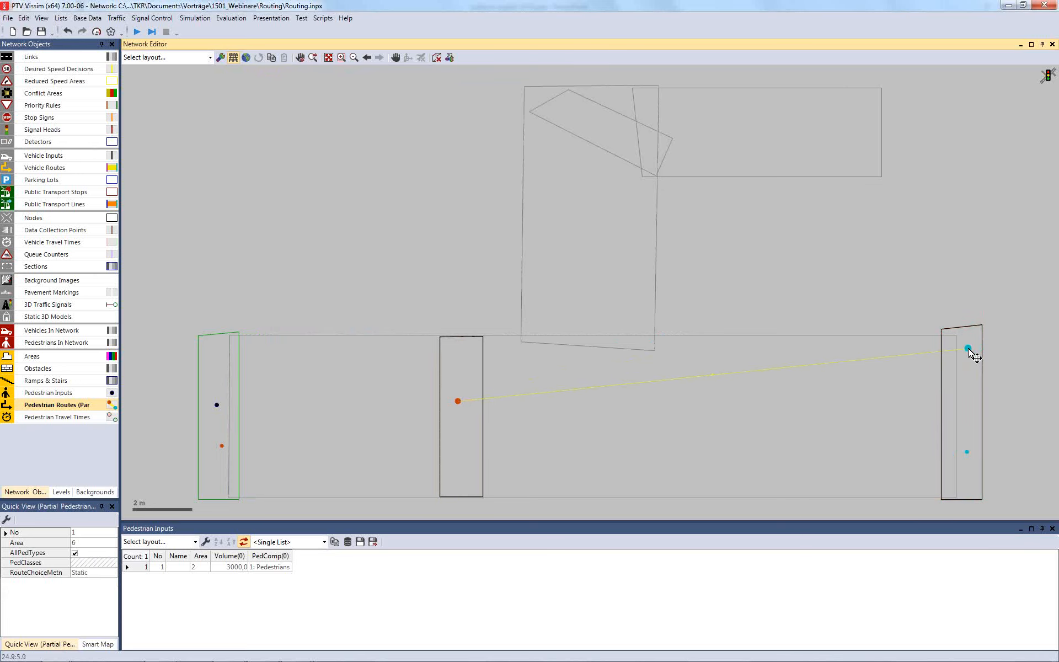
drag(968, 349, 972, 424)
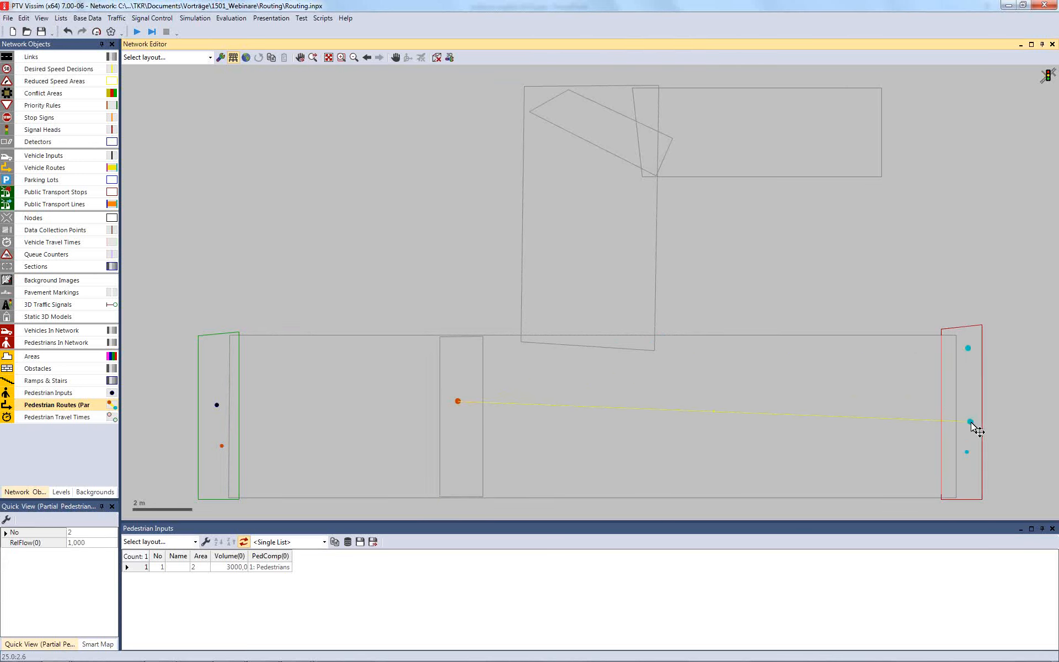
click(968, 349)
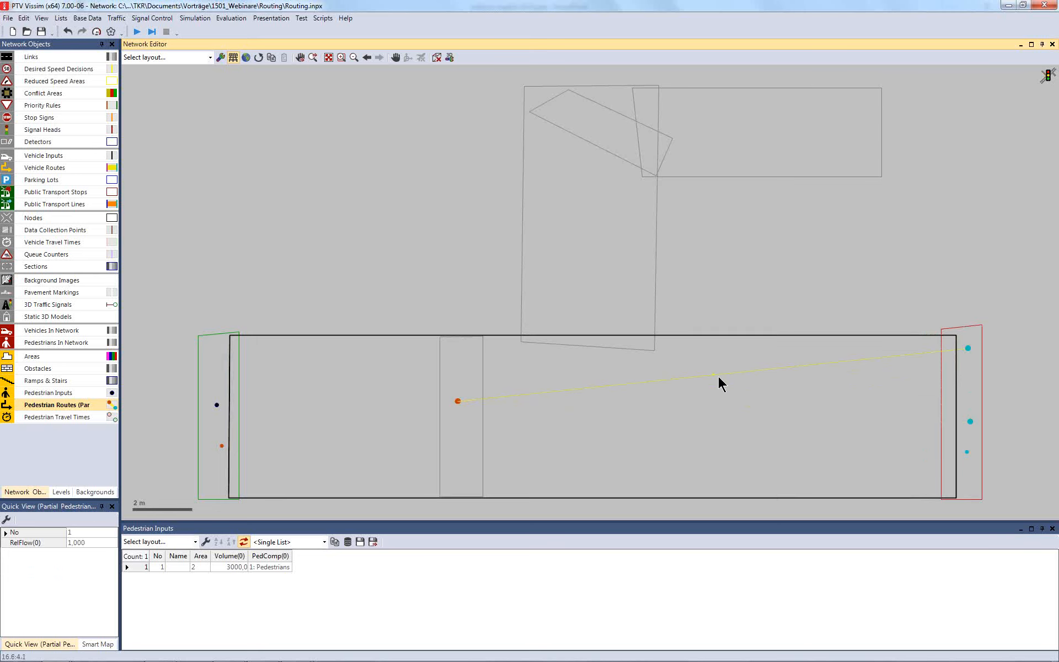
drag(713, 375, 603, 130)
Step: List the partial routing decision's routes and set the relative flow to 2 for the branch route and 8 for the direct route
right_click(49, 404)
mouse_move(86, 412)
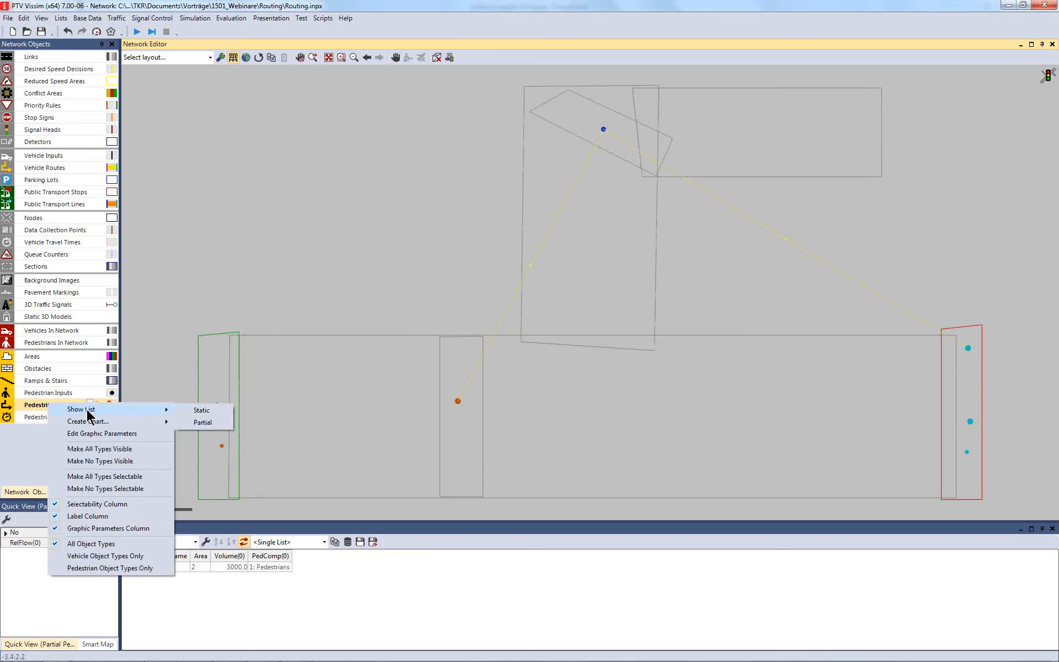
click(203, 422)
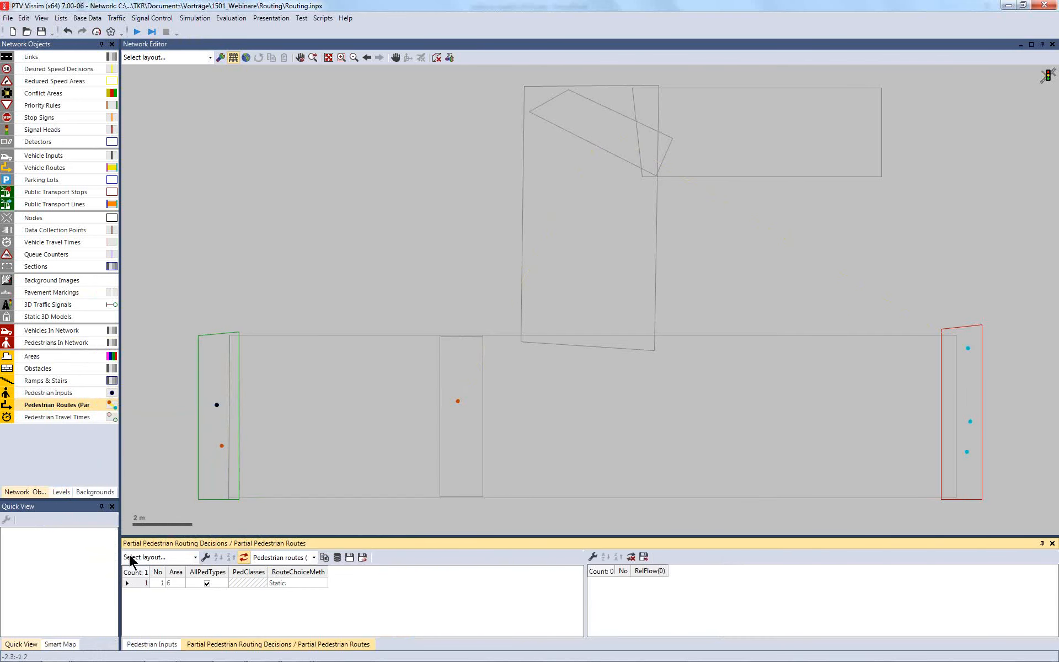
click(134, 584)
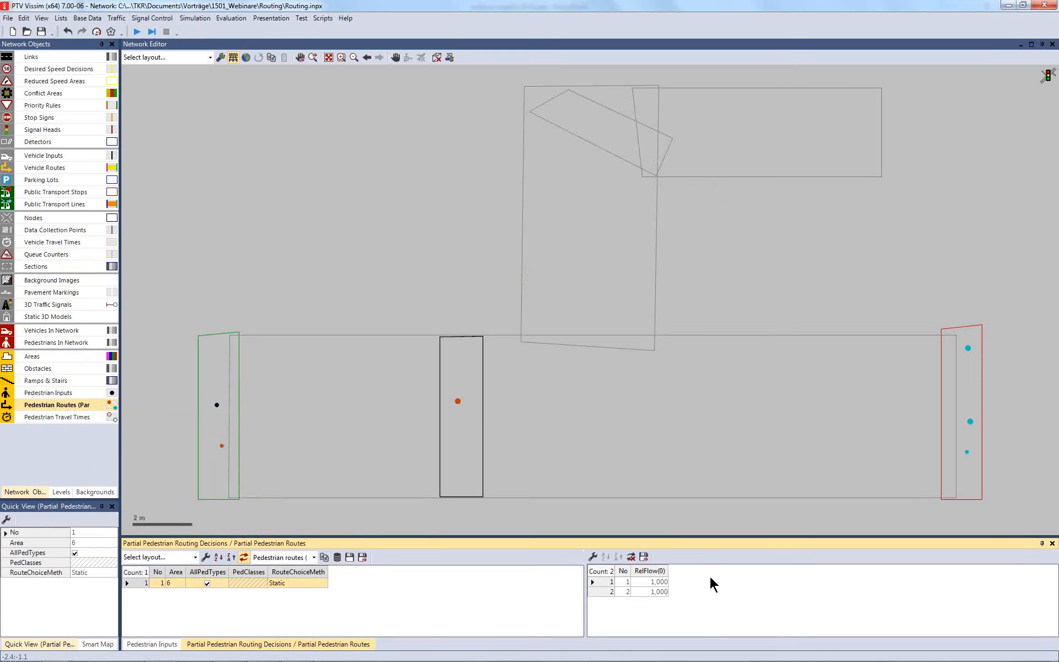
click(654, 582)
click(630, 556)
click(653, 581)
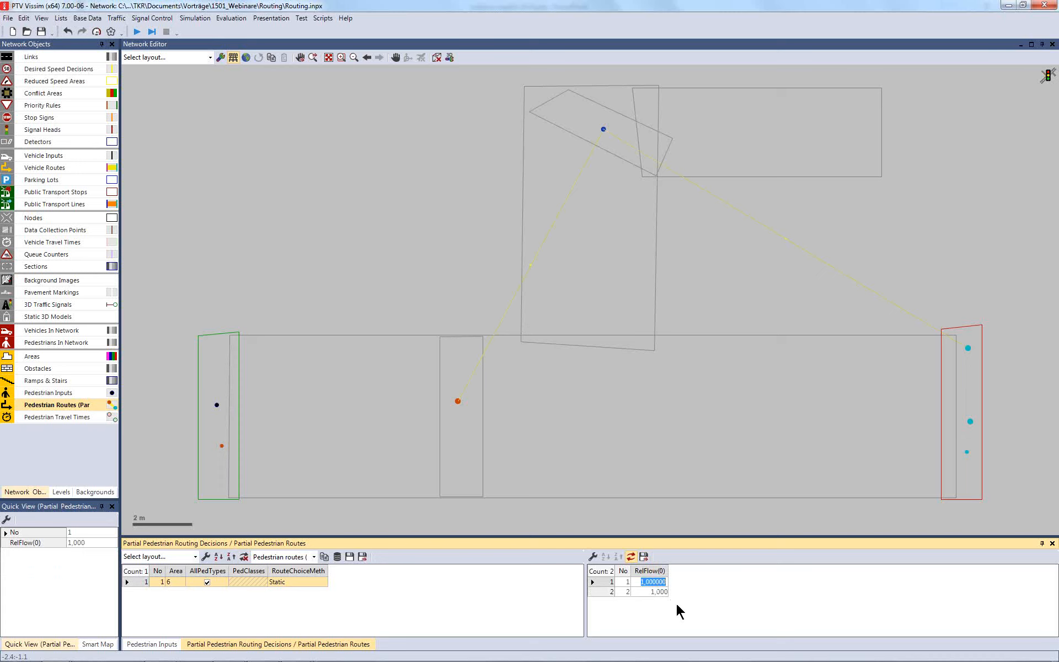
text(2)
click(663, 589)
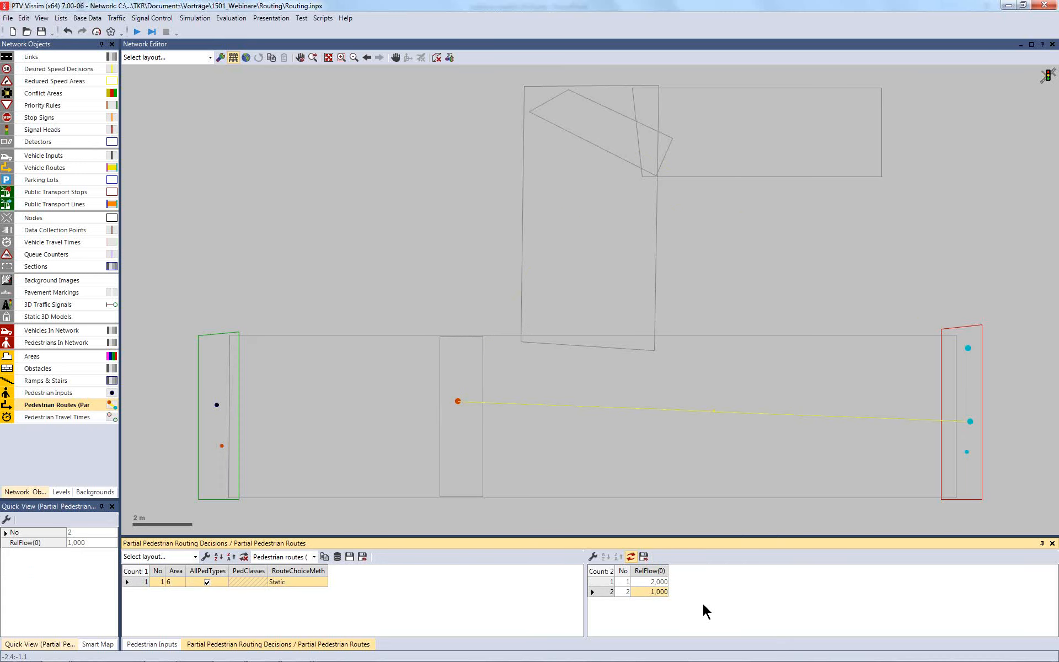
text(8)
key(Return)
click(223, 44)
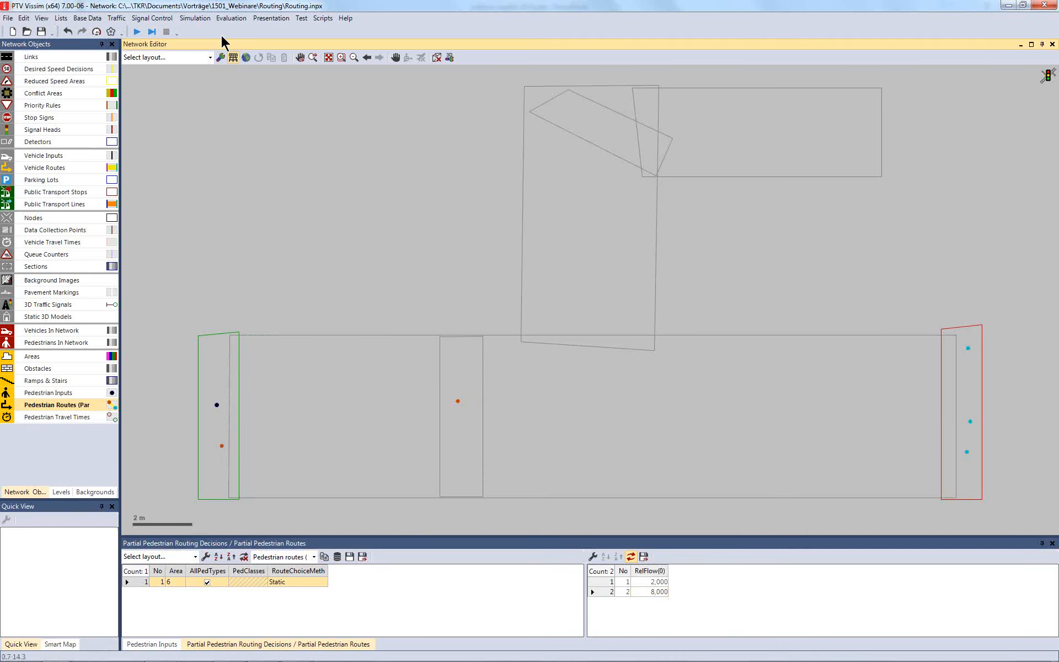
Step: Run the simulation without saving, examine how pedestrians split between both routes in 3D, and return to the stopped 2D network
click(137, 31)
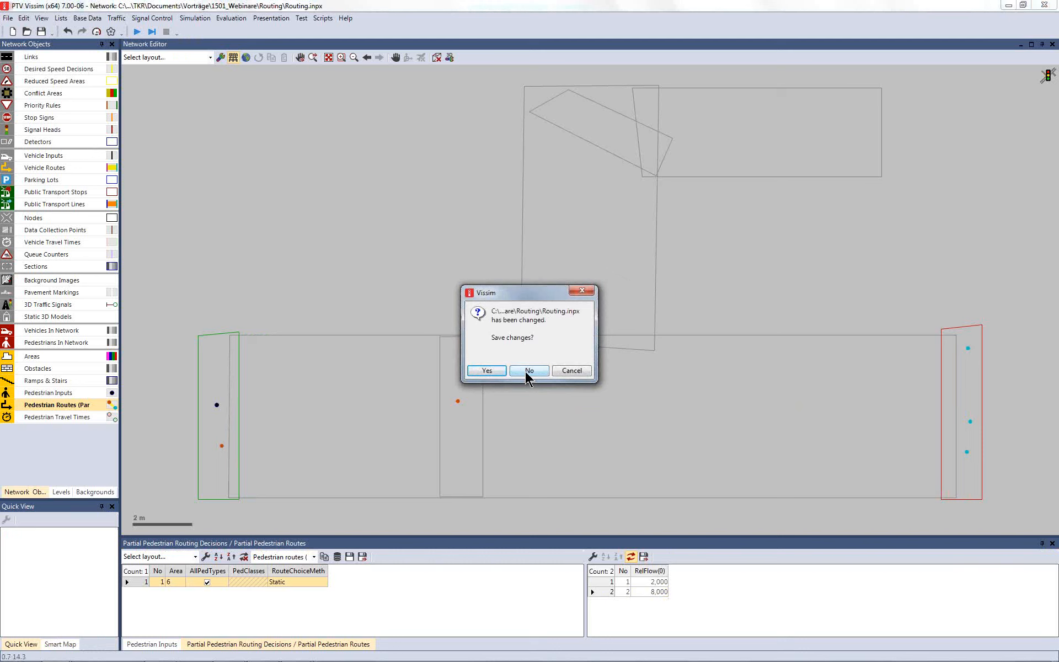
click(528, 372)
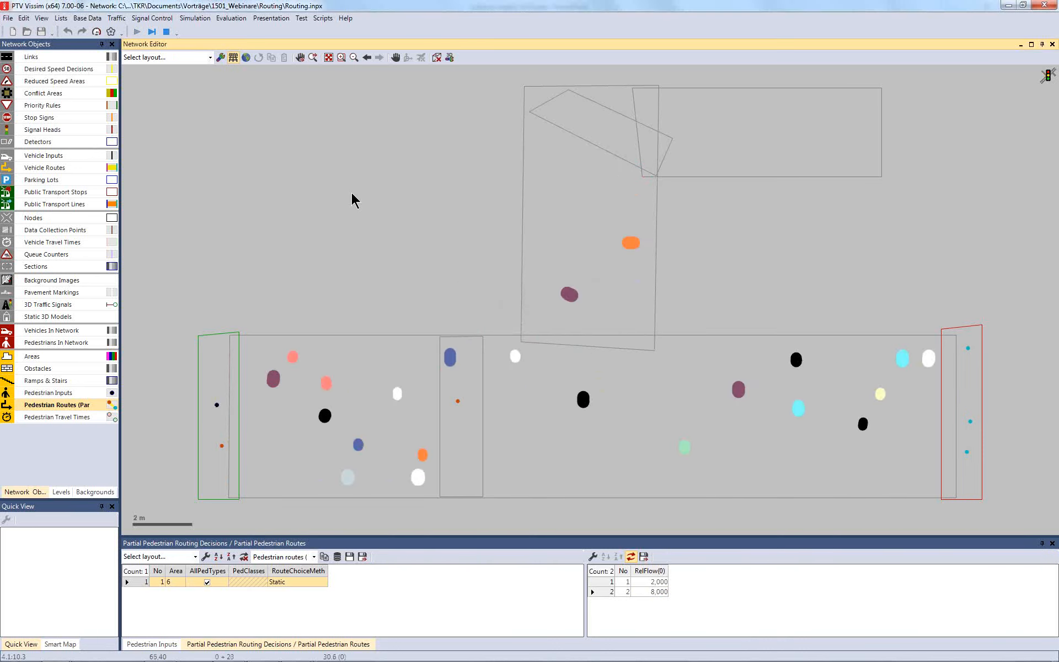
click(436, 58)
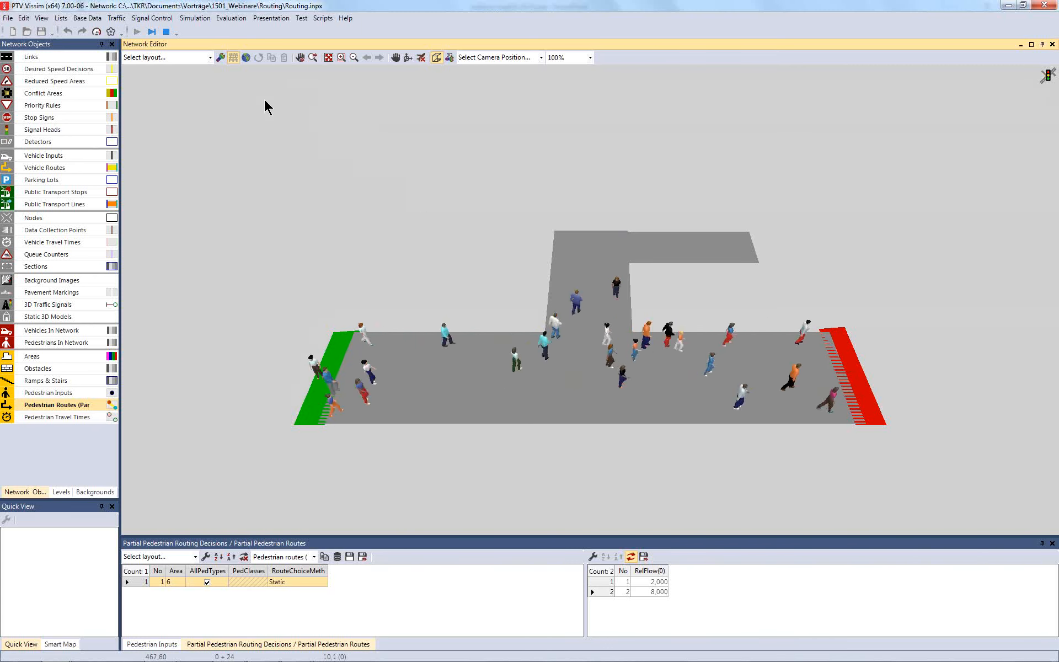
key(Escape)
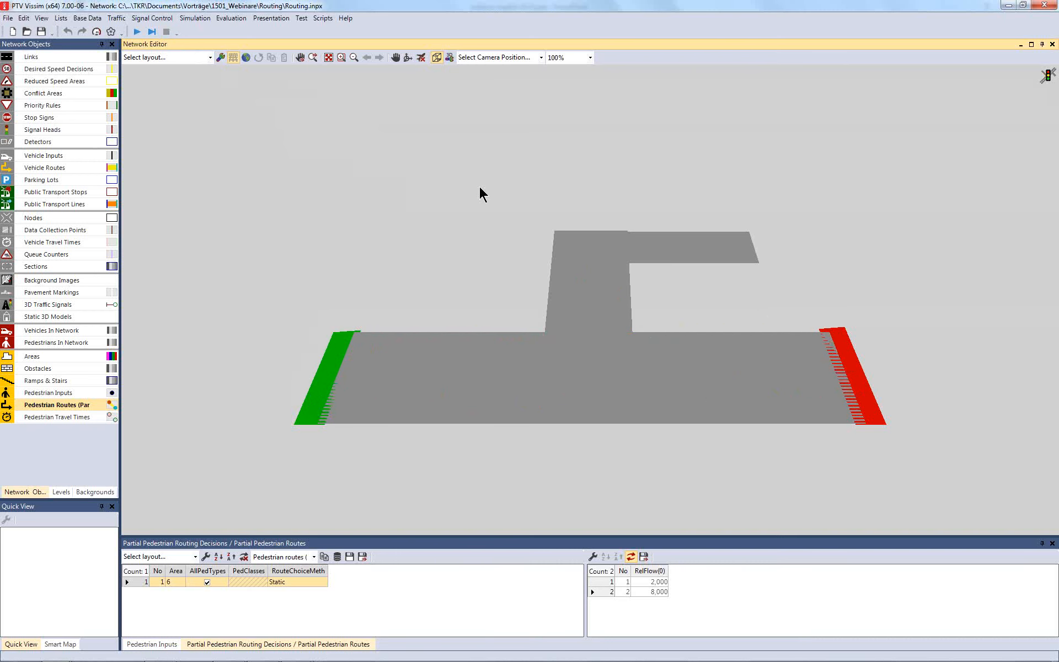
click(437, 59)
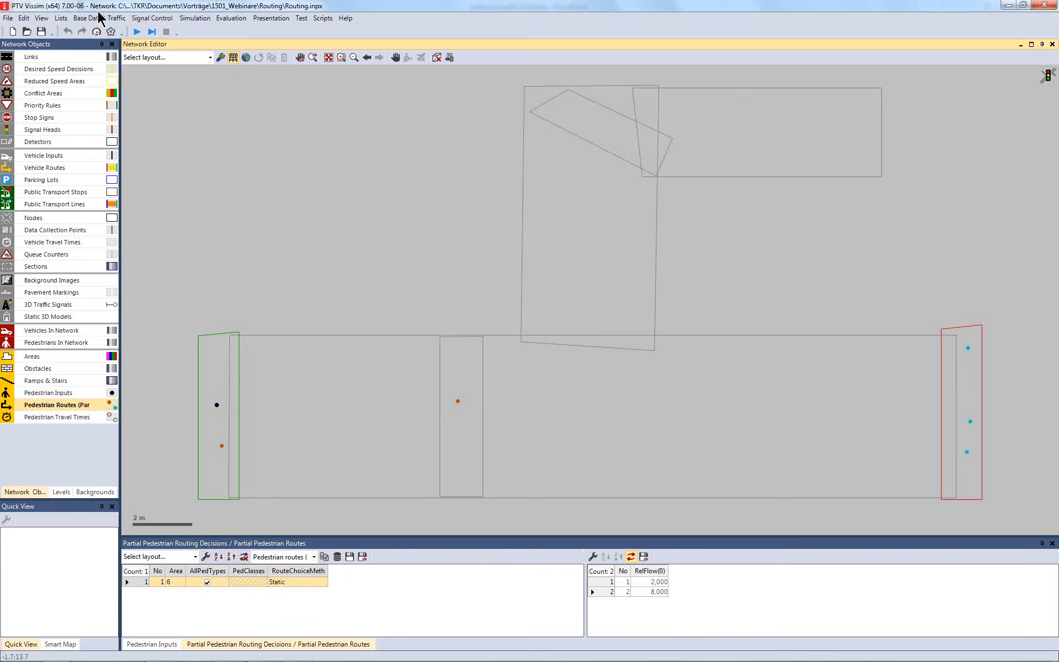
Step: Add a pedestrian class named Men containing only pedestrian type 100
click(81, 19)
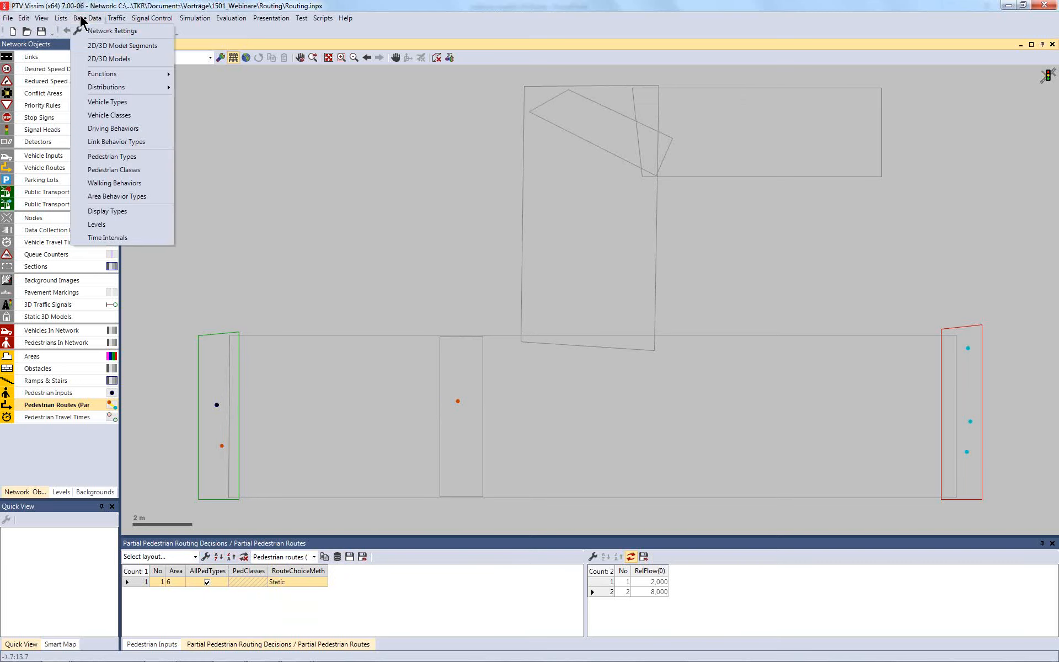
click(114, 170)
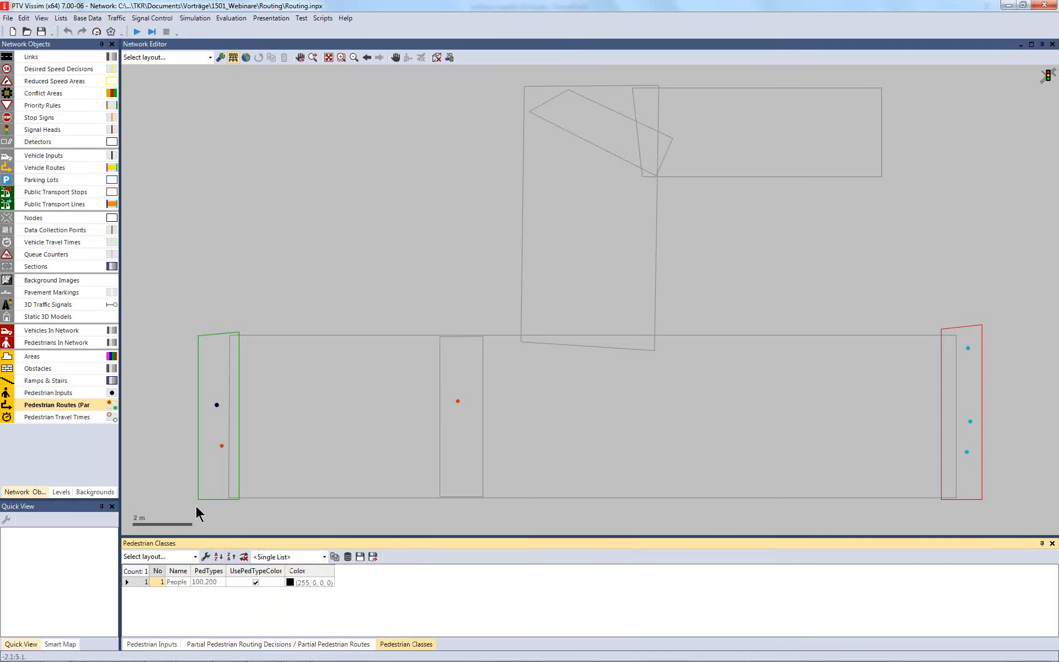
right_click(201, 601)
click(227, 469)
click(180, 592)
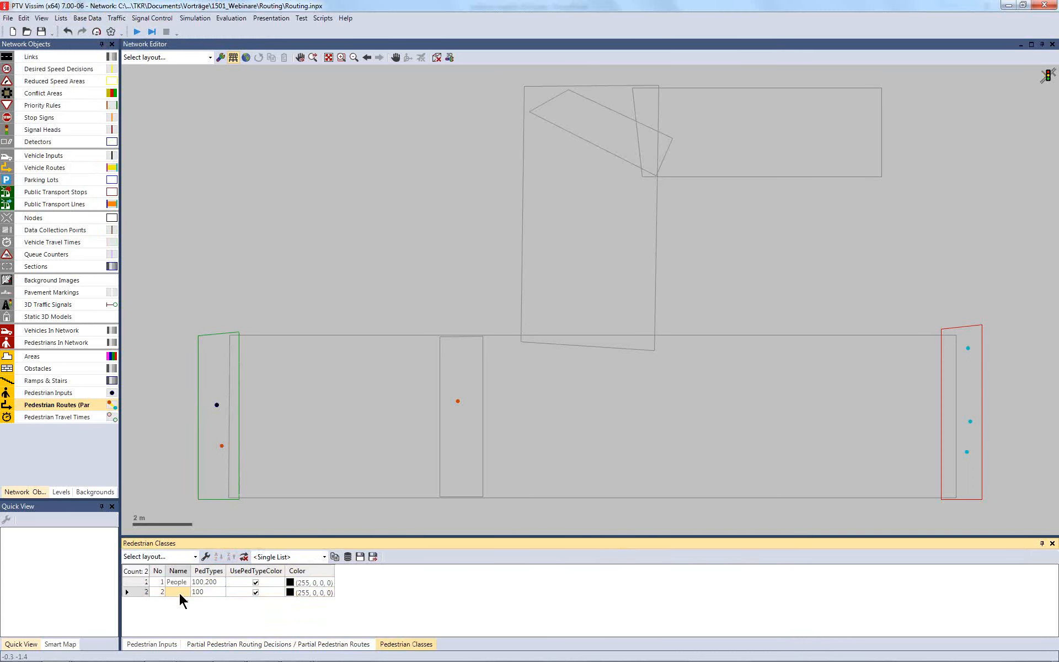
text(Men)
click(221, 592)
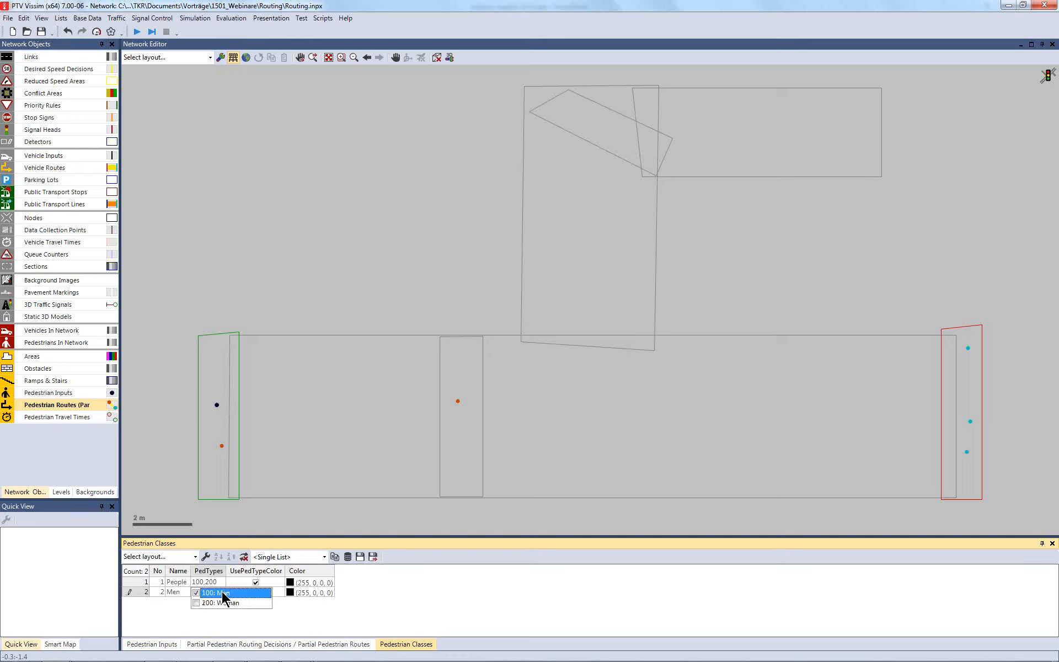
click(248, 633)
Step: Restrict the partial routing decision to pedestrian class 2 instead of all pedestrian types
click(249, 645)
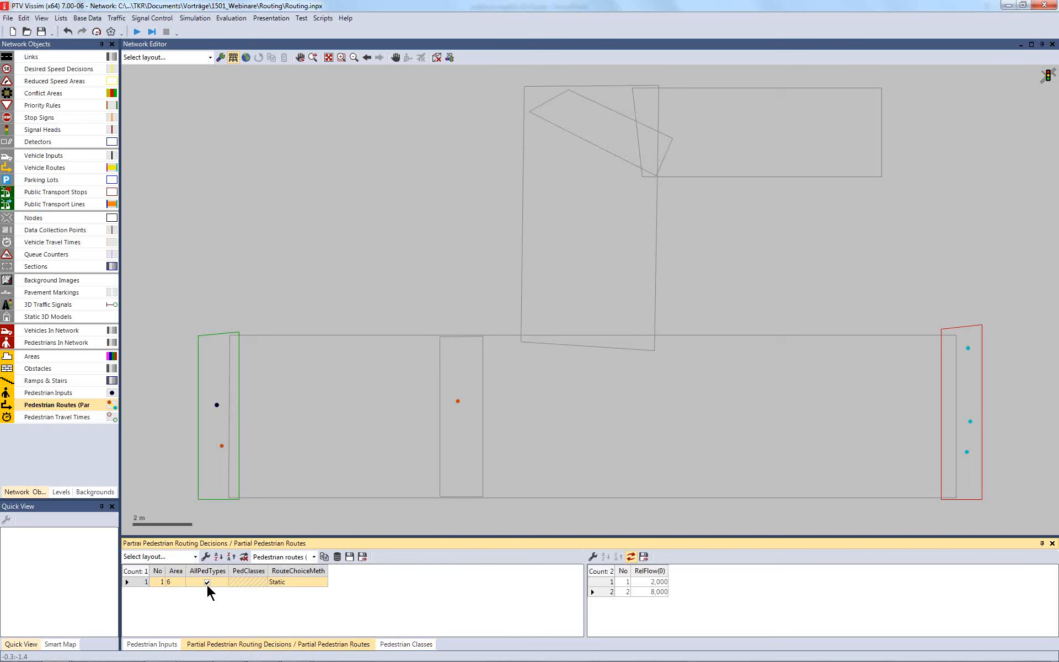
click(208, 582)
click(262, 587)
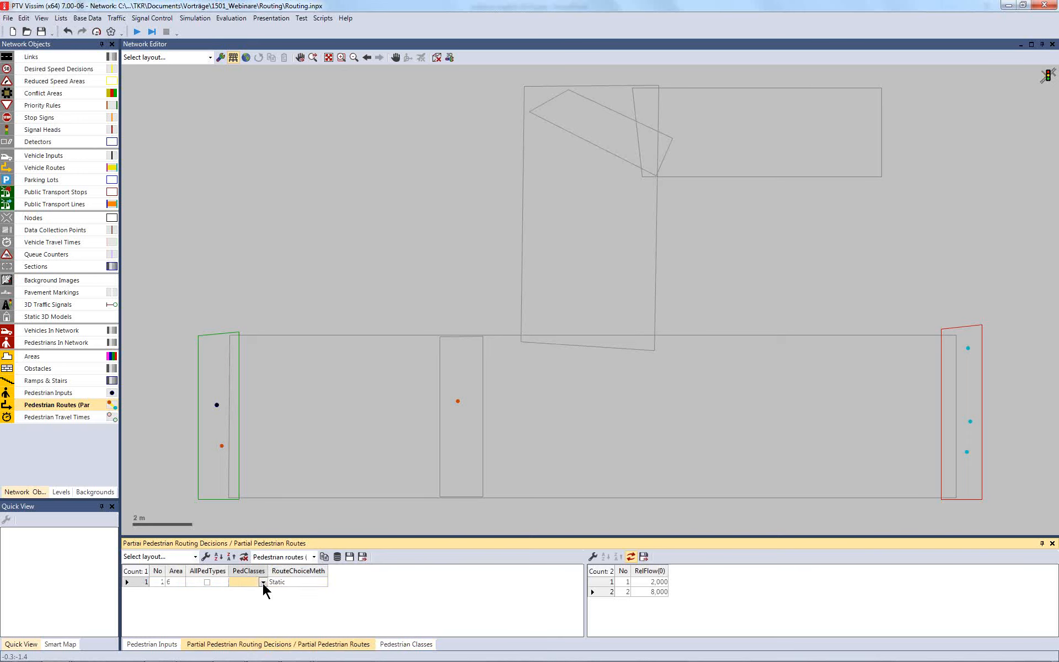
click(264, 583)
click(240, 599)
click(301, 262)
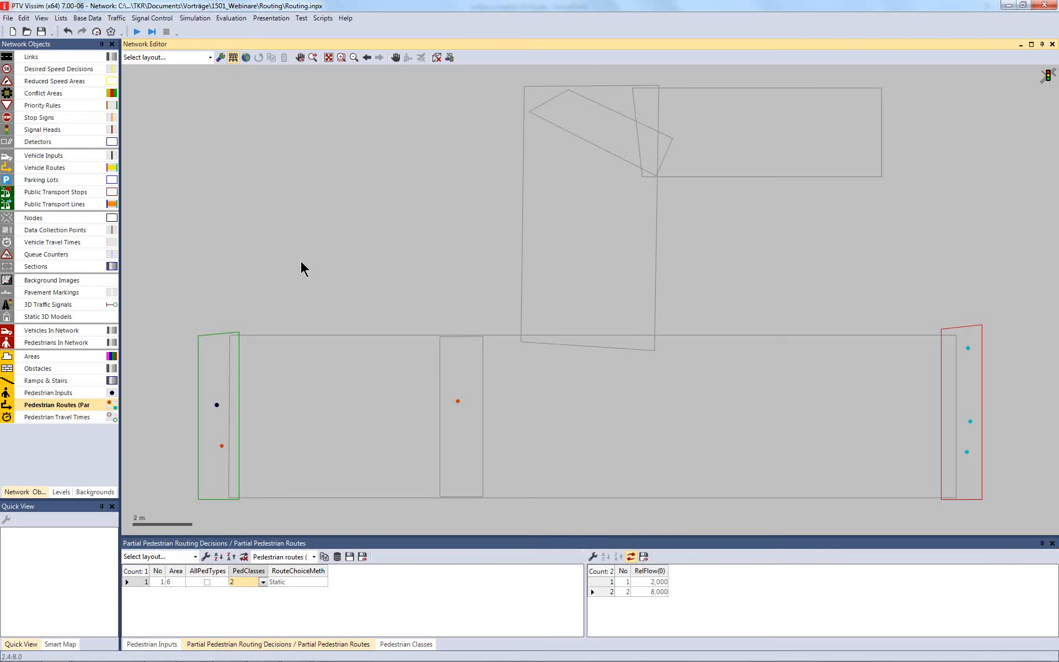
Step: Simulate the class-restricted routing without saving, examine who takes the side branch in a rotated 3D close-up, and return to the stopped 2D network
click(137, 31)
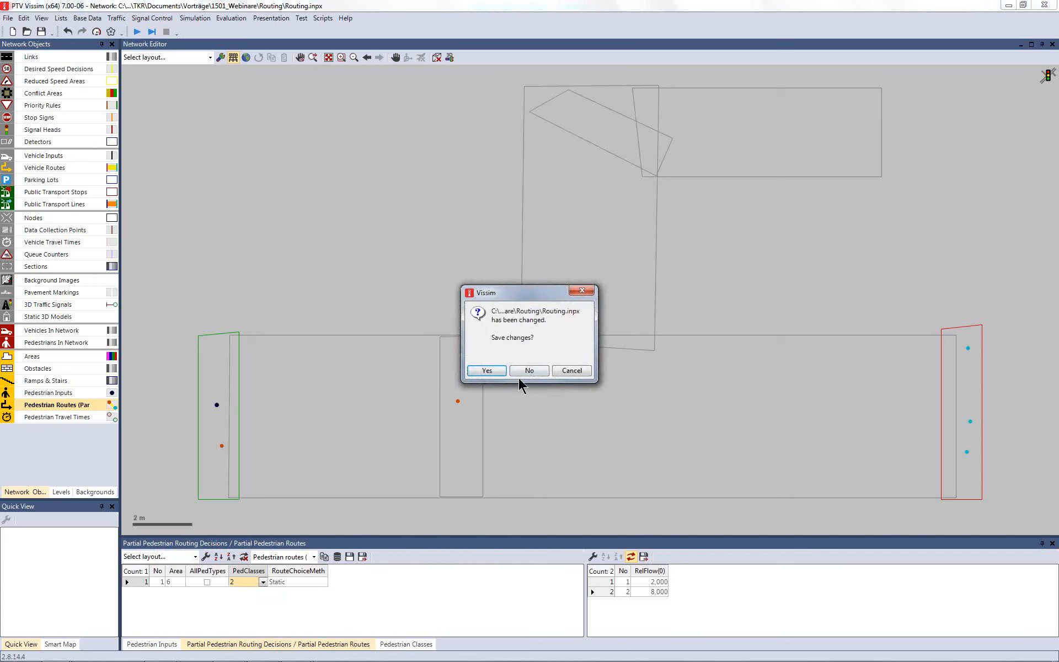
click(528, 371)
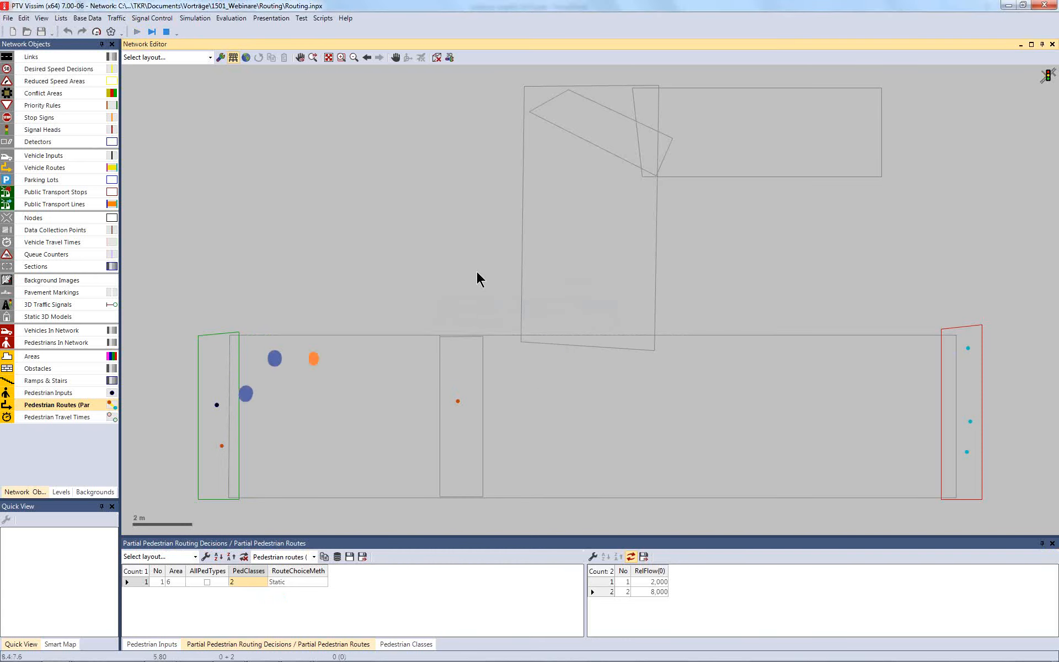
click(437, 58)
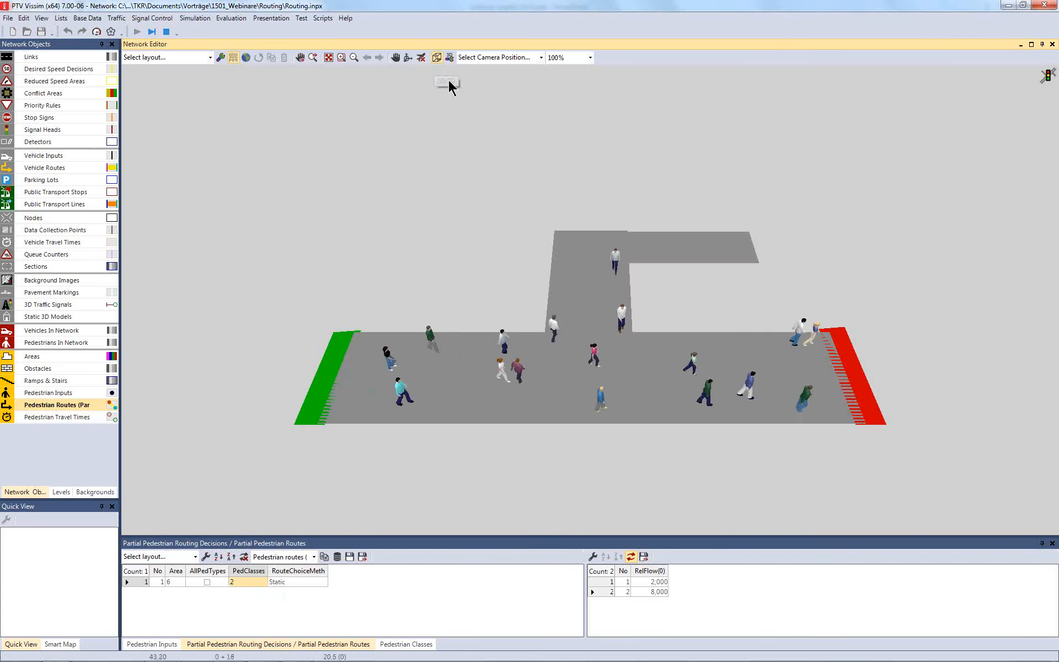
scroll(589, 231, up, 5)
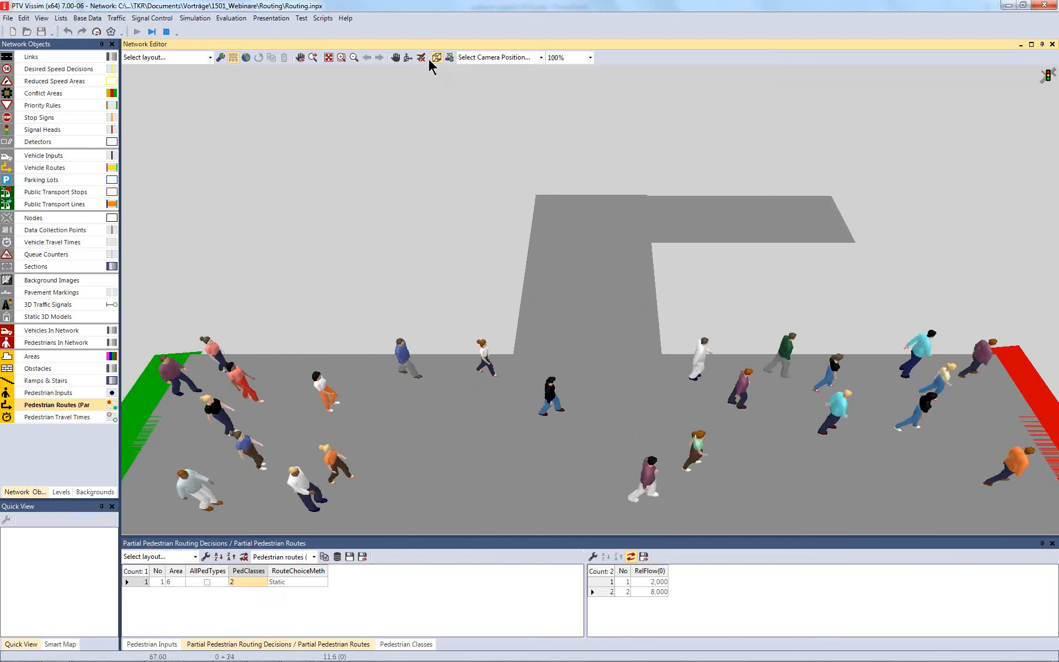
click(409, 57)
drag(827, 319, 621, 274)
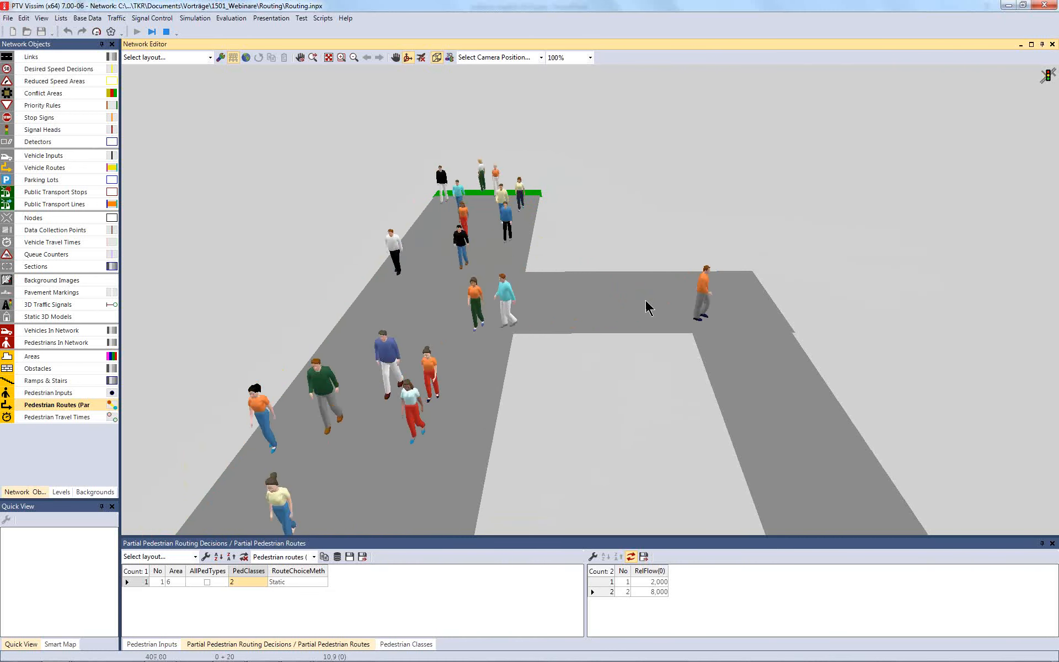
click(436, 60)
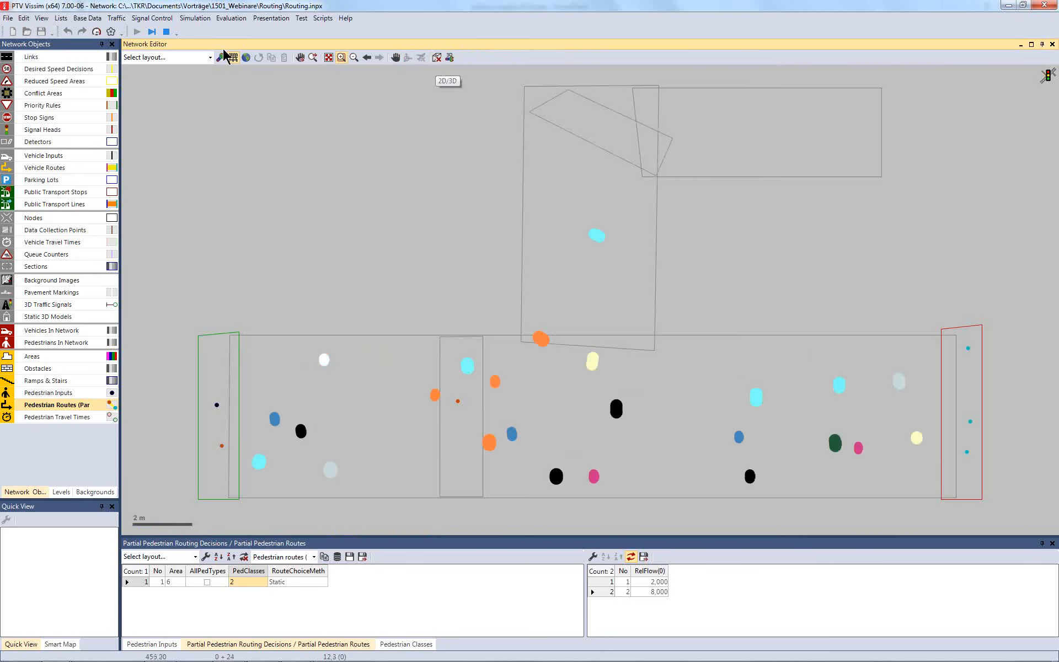
click(166, 33)
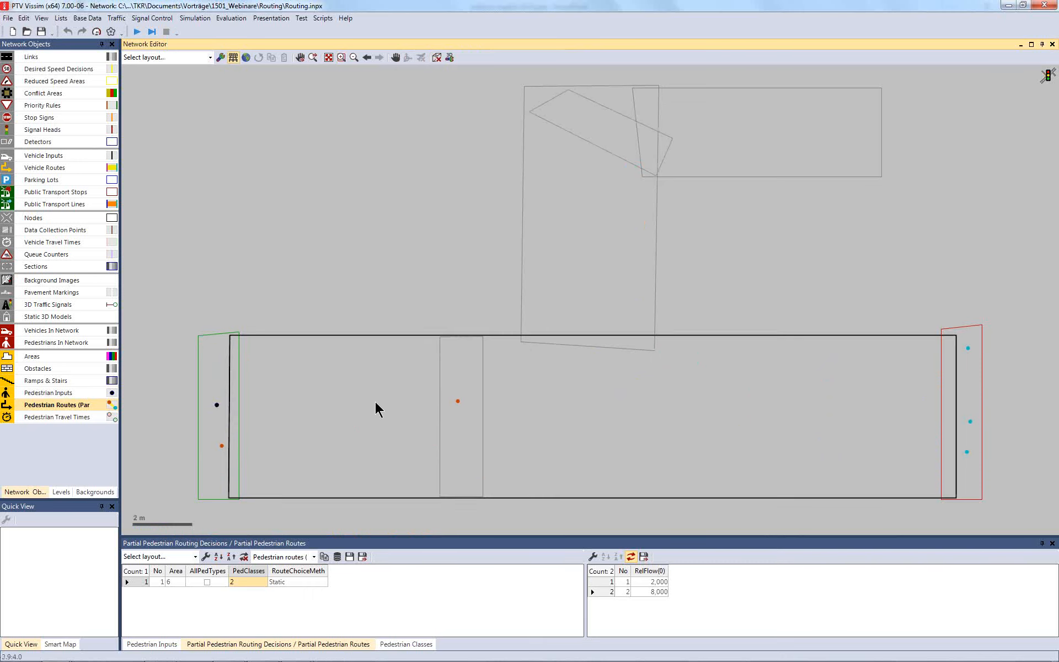
Step: Examine the partial routing decision, compare it with the static route through the corridor, and keep partial routes as the active type
click(456, 401)
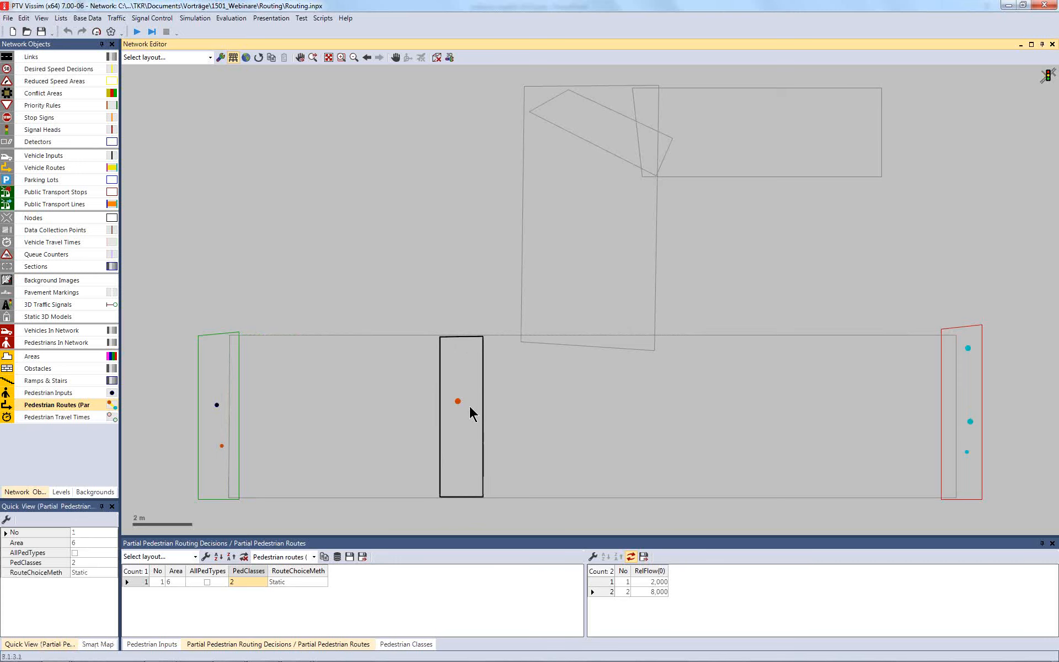
click(89, 405)
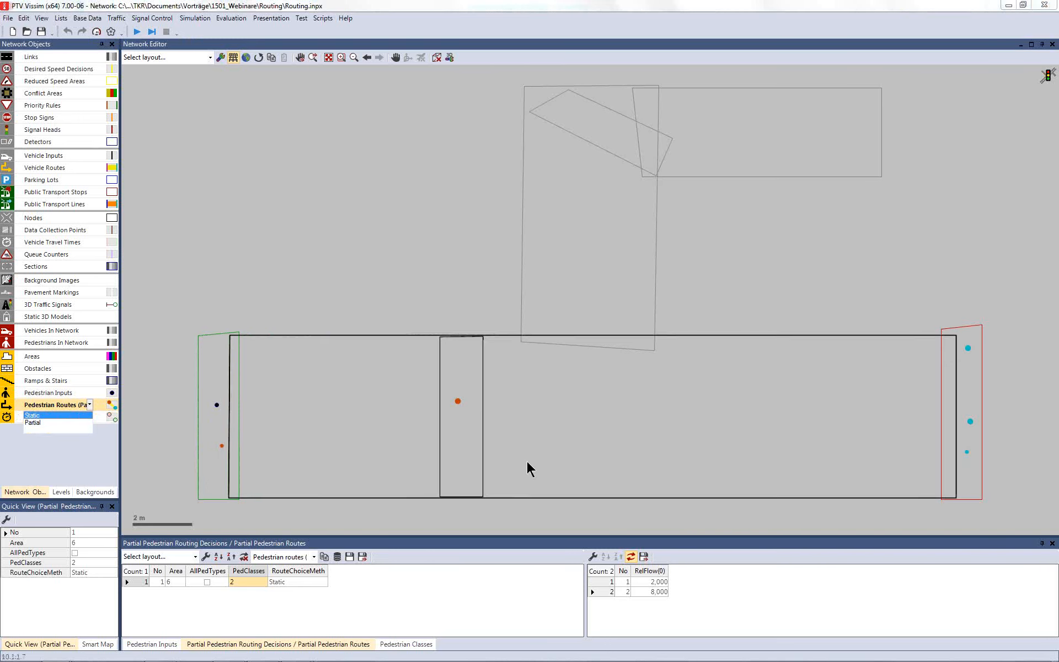
click(433, 267)
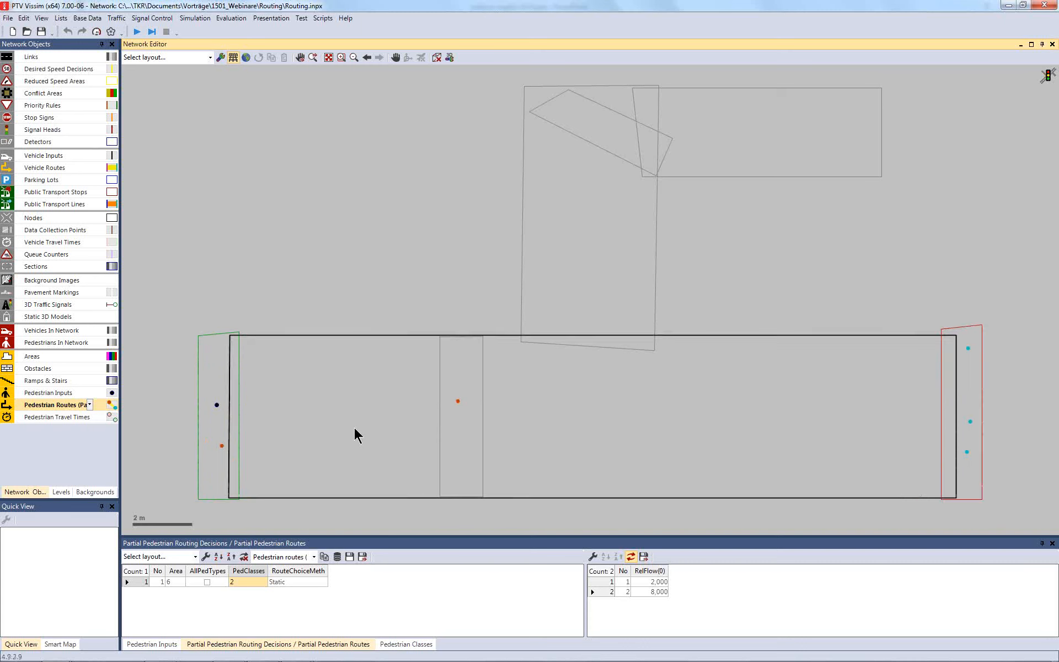
click(221, 445)
click(971, 452)
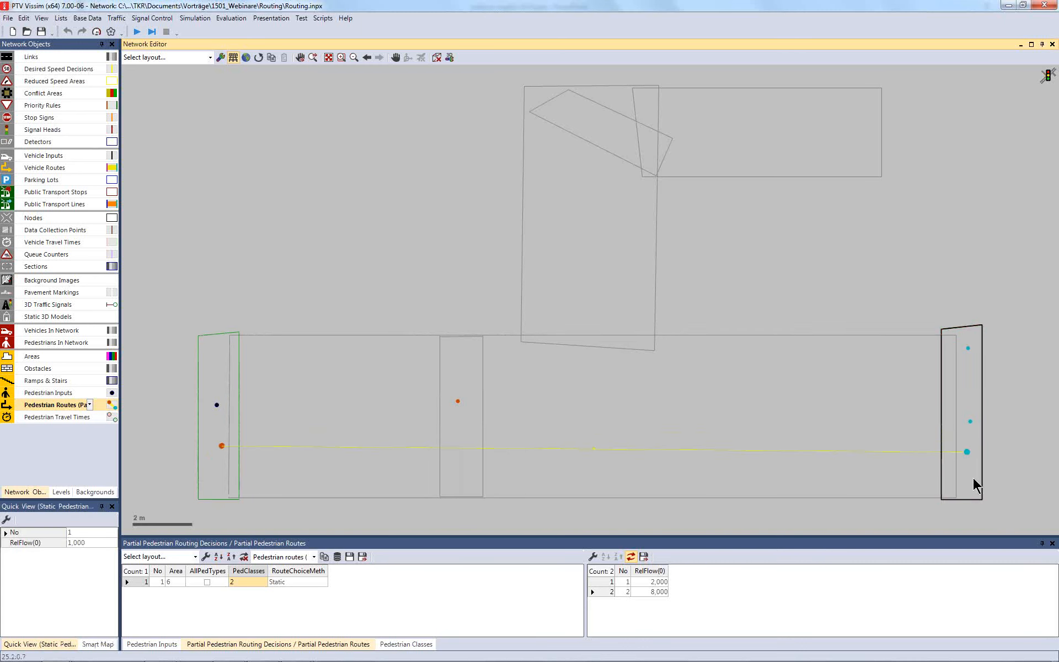
click(89, 405)
click(44, 415)
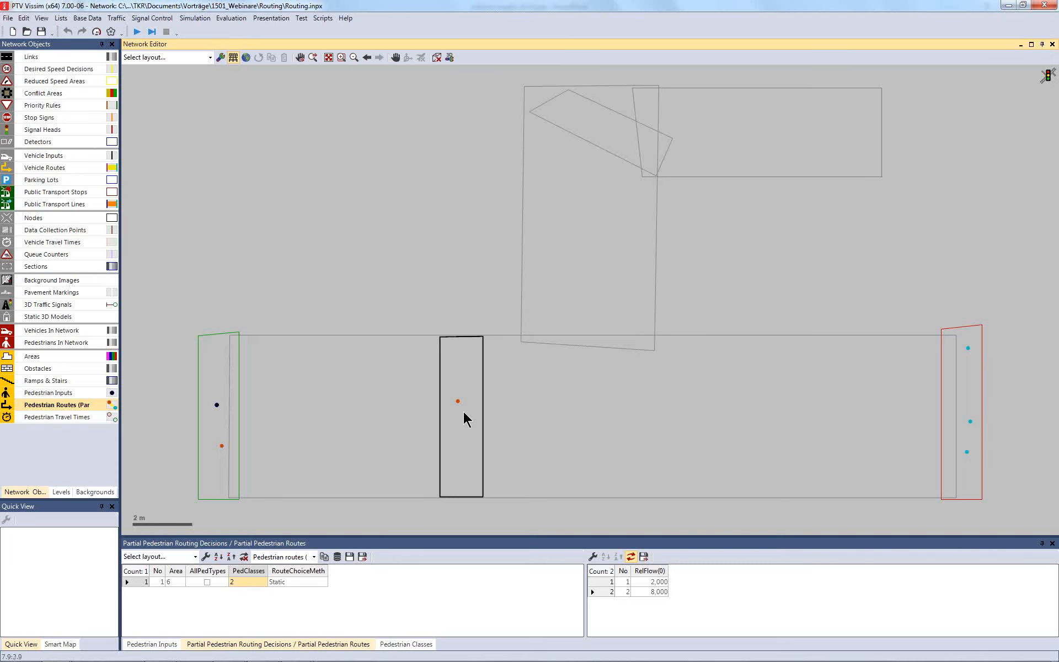
Step: Draw a narrow polygon area about 1.3 m wide across the corridor, between the side branch and the destination area, with default settings
click(54, 358)
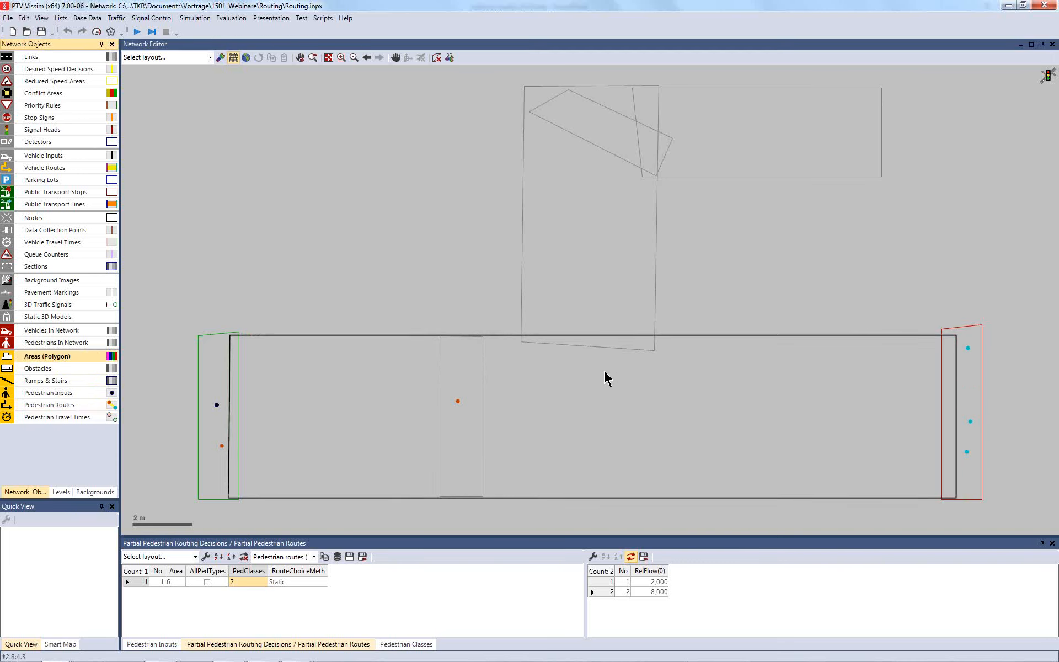
click(460, 374)
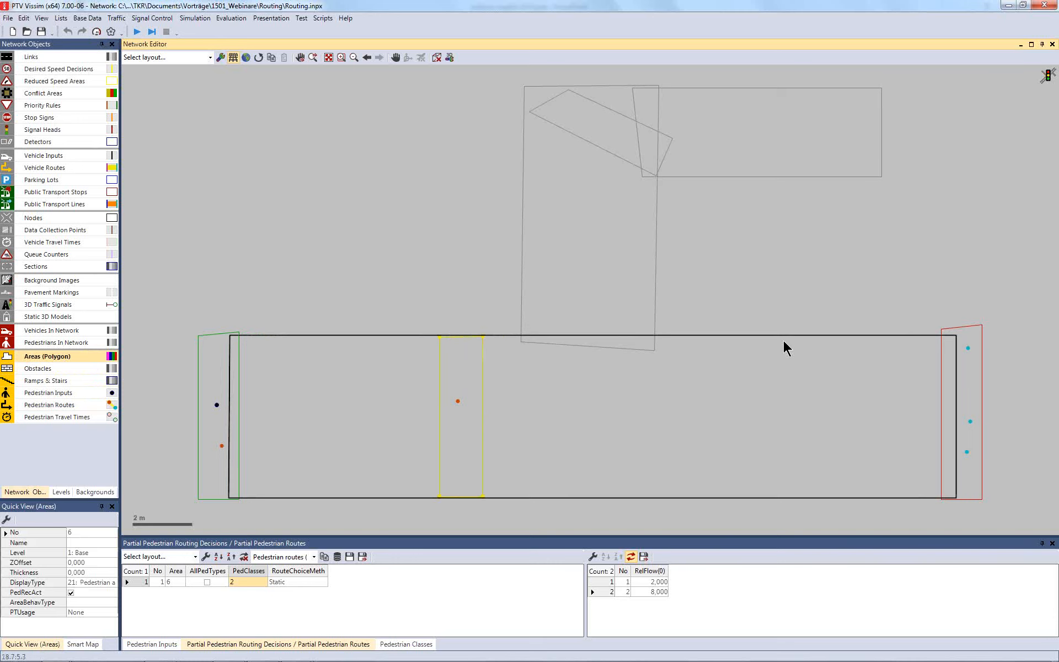
click(822, 496)
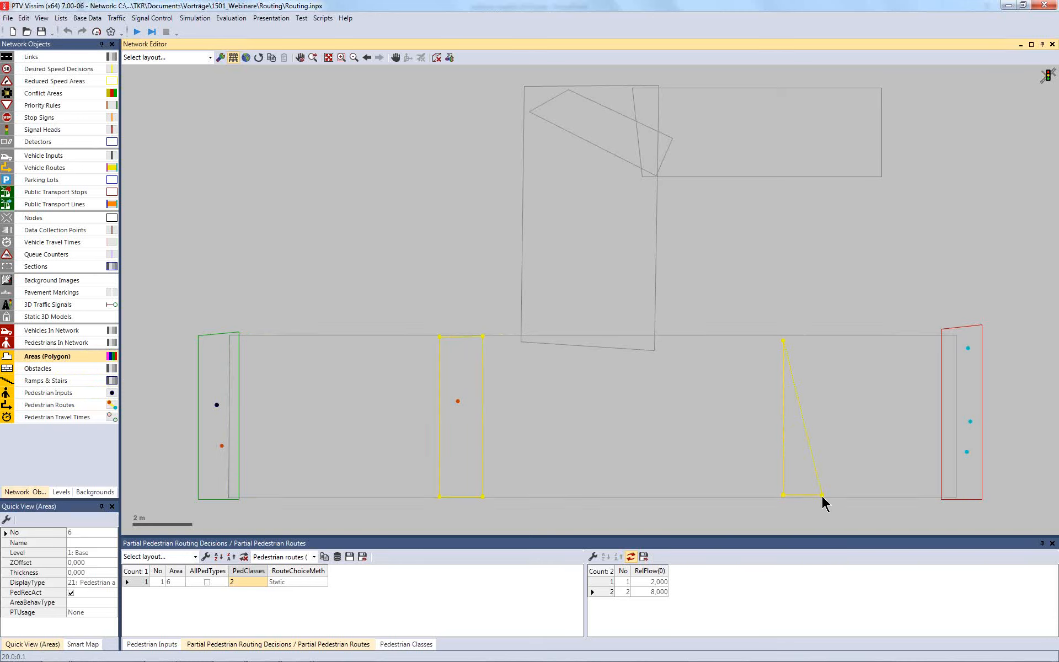
double_click(822, 341)
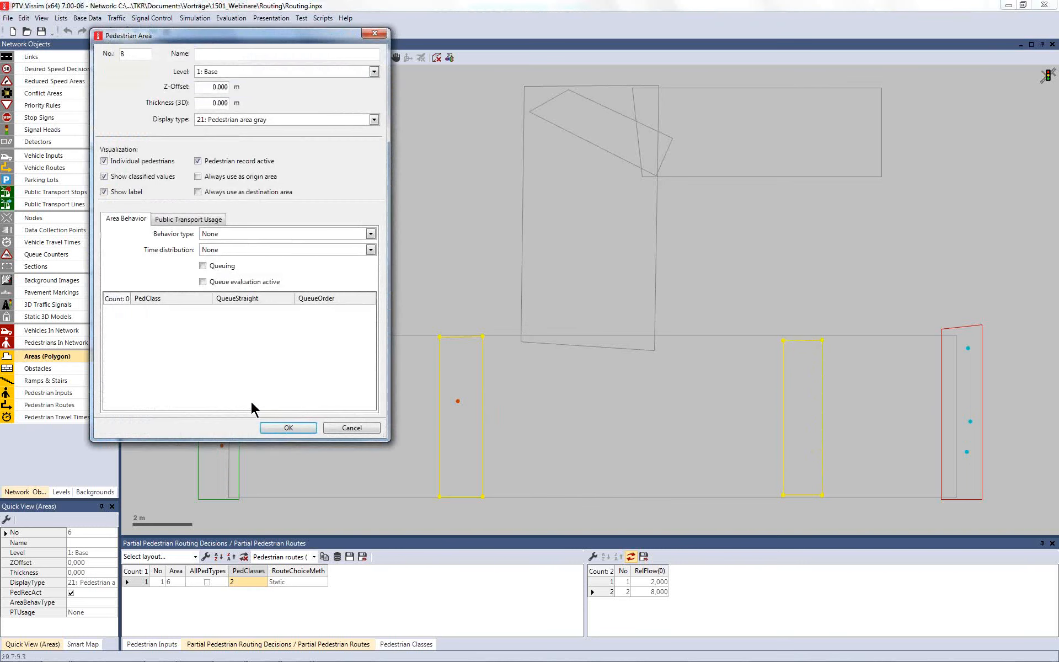
key(Return)
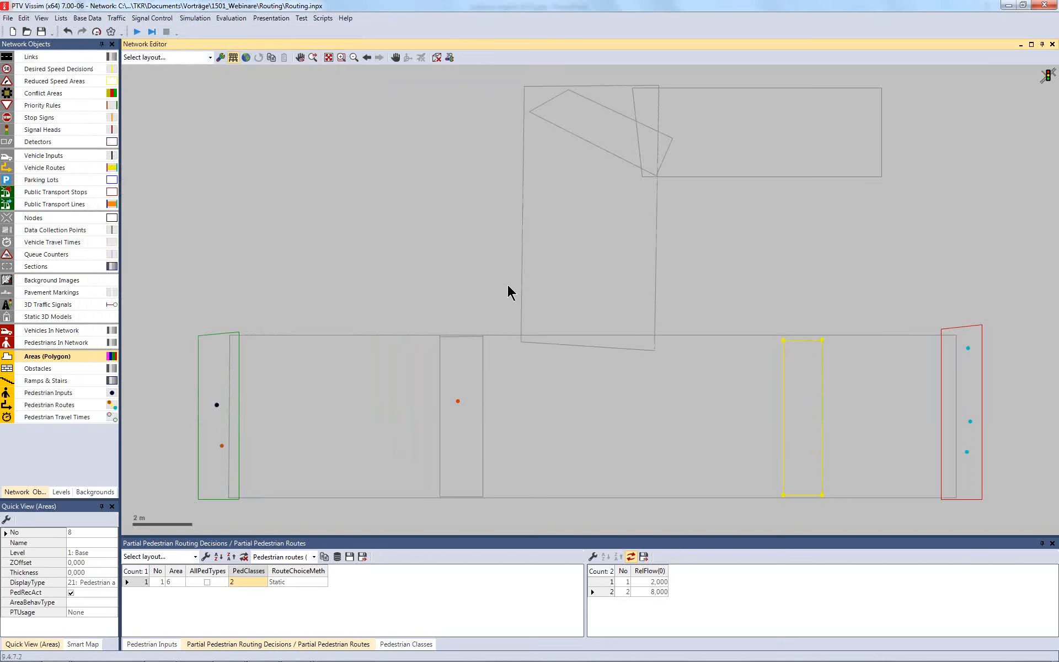
Step: Move both partial route destinations from the corridor's end area into the new narrow area
click(970, 421)
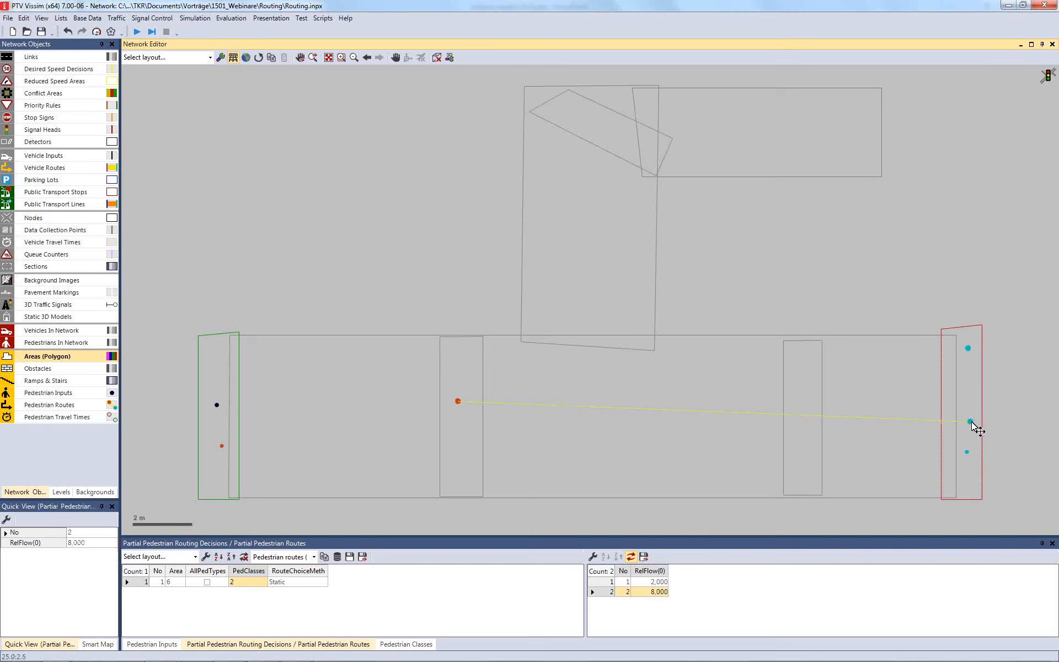
drag(964, 427, 796, 440)
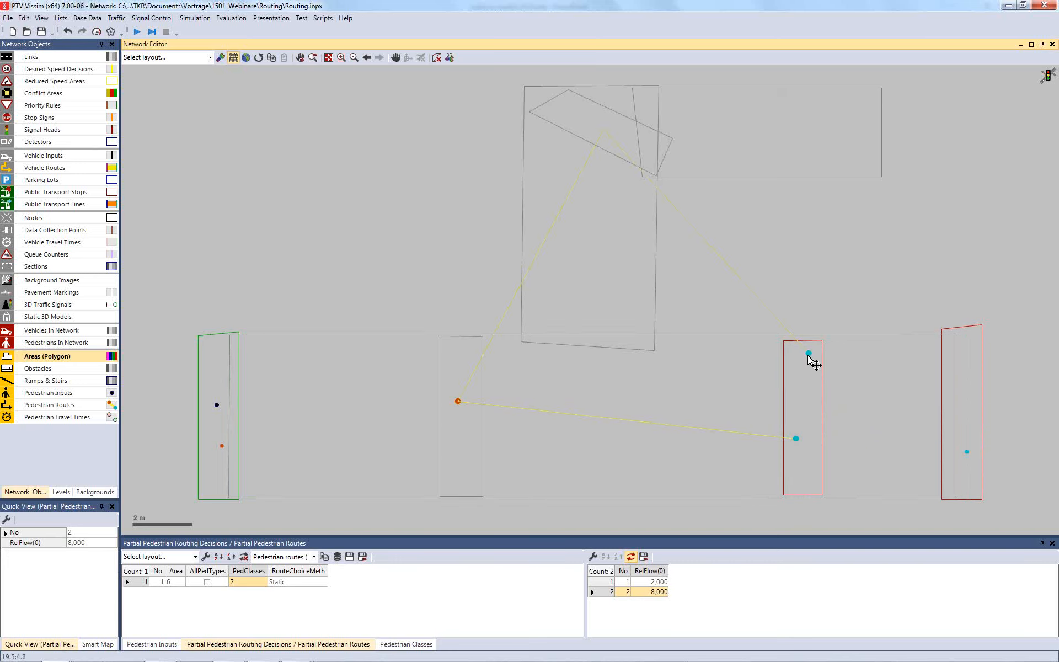
click(40, 405)
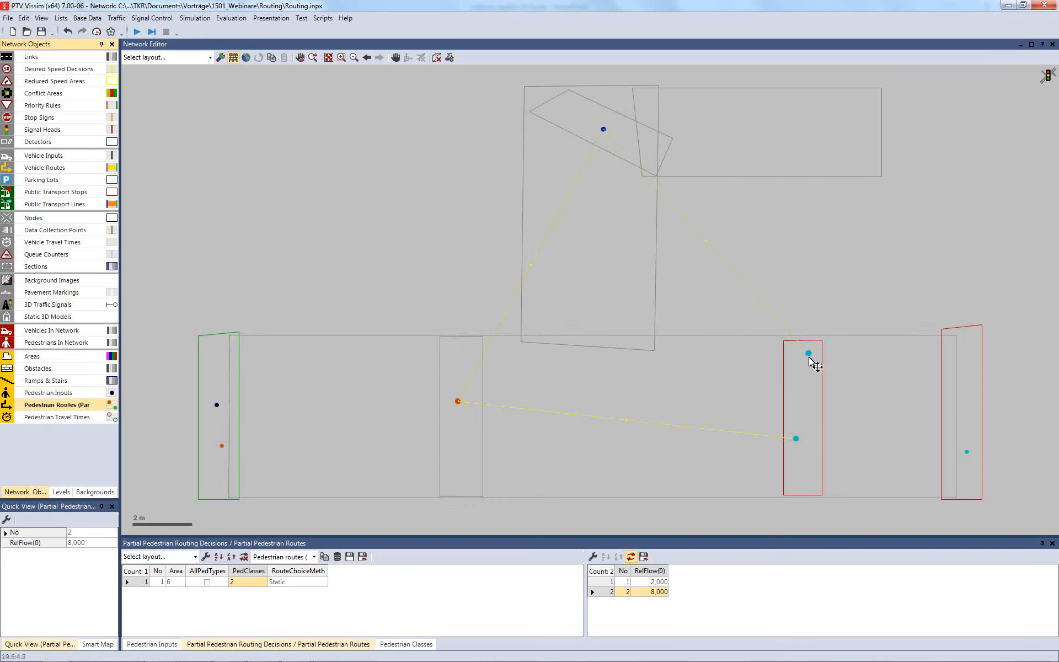
drag(795, 442, 797, 442)
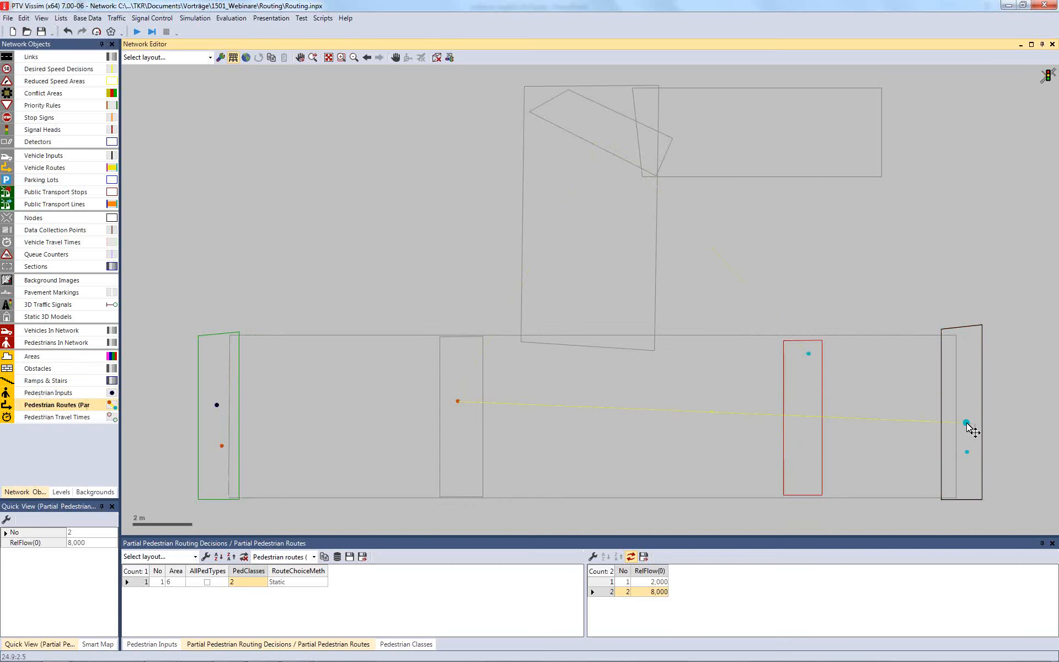
drag(966, 429, 808, 438)
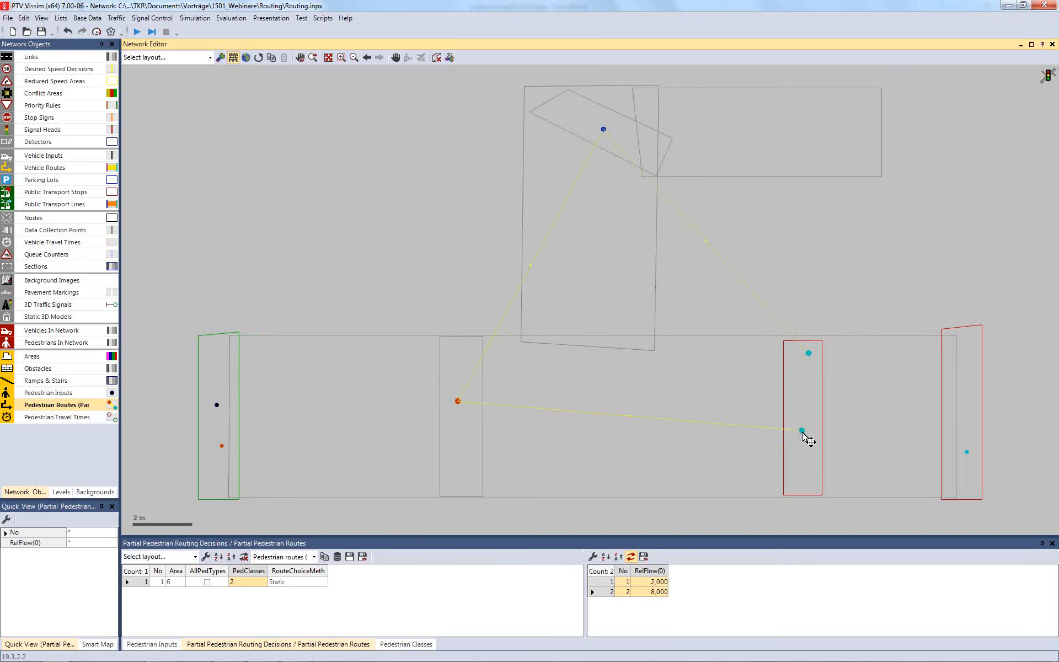
click(818, 303)
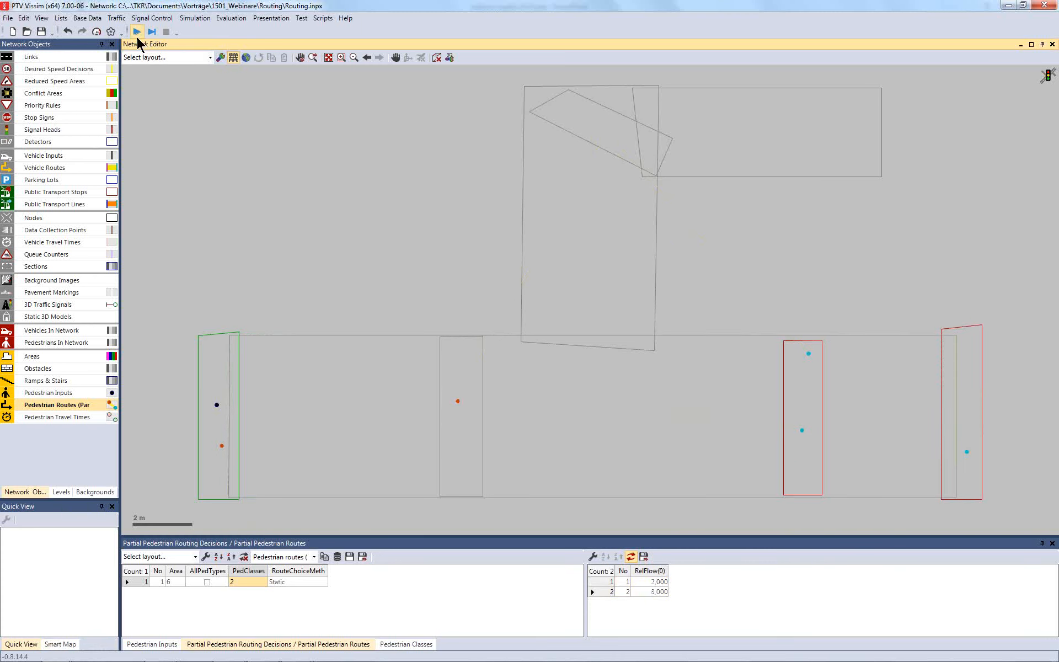
Step: Simulate without saving, examine how the partial routes in the intermediate area relate to the static route's end, and stop the run
click(137, 37)
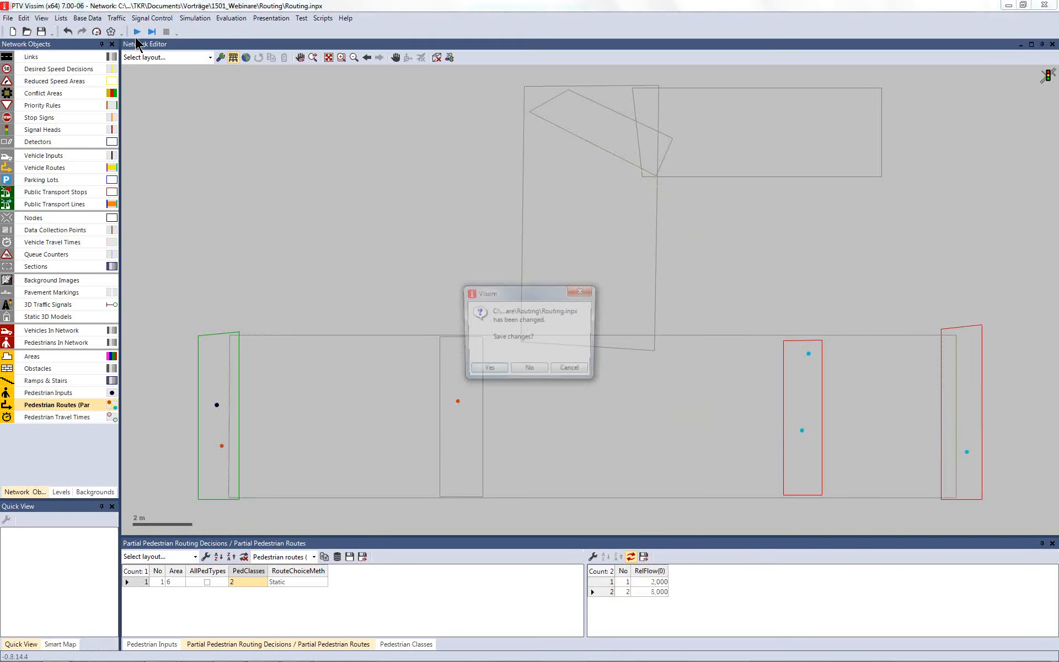
click(528, 370)
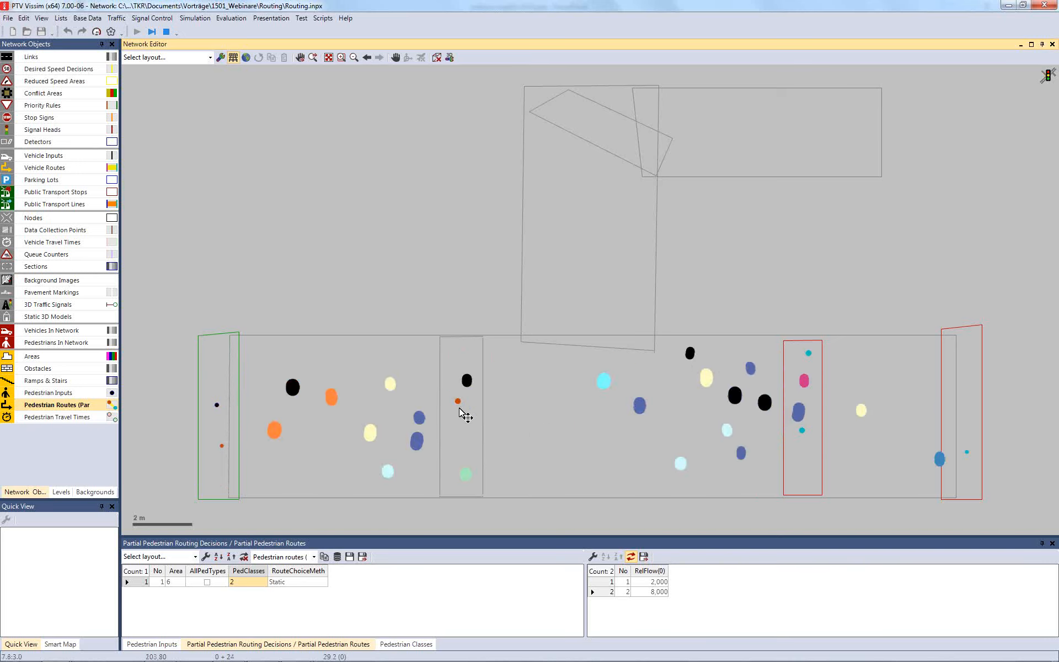
click(807, 429)
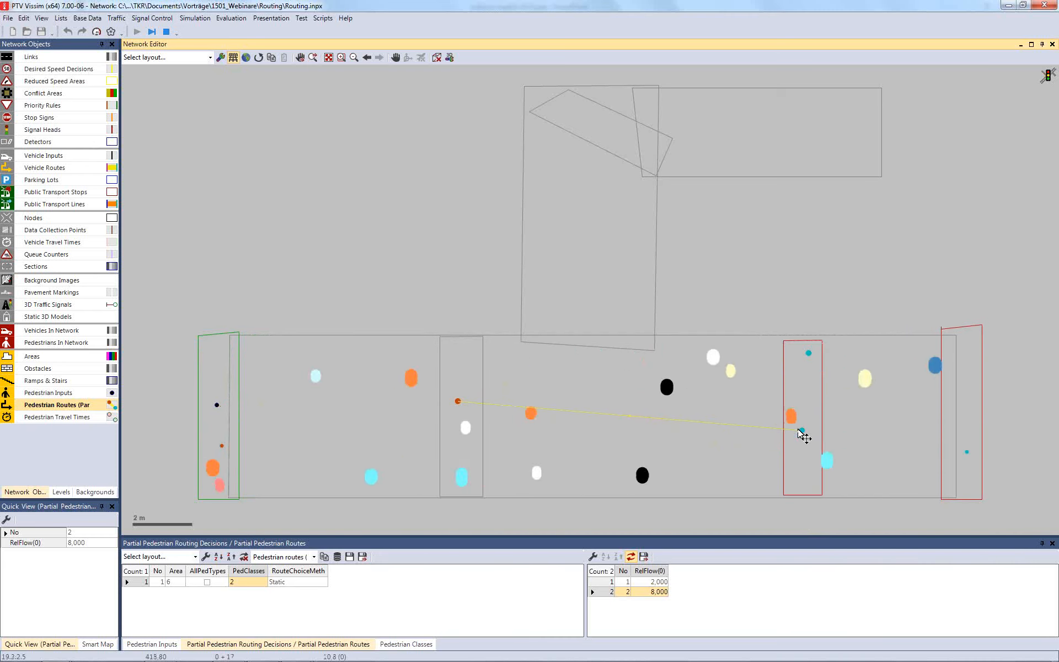
click(967, 442)
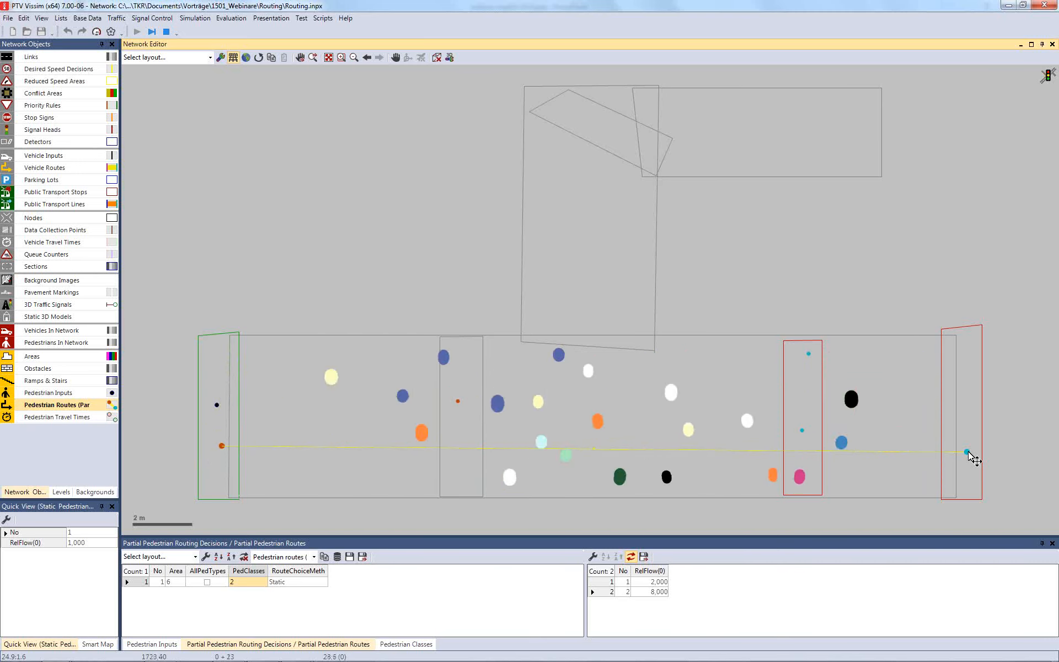
click(852, 289)
click(222, 447)
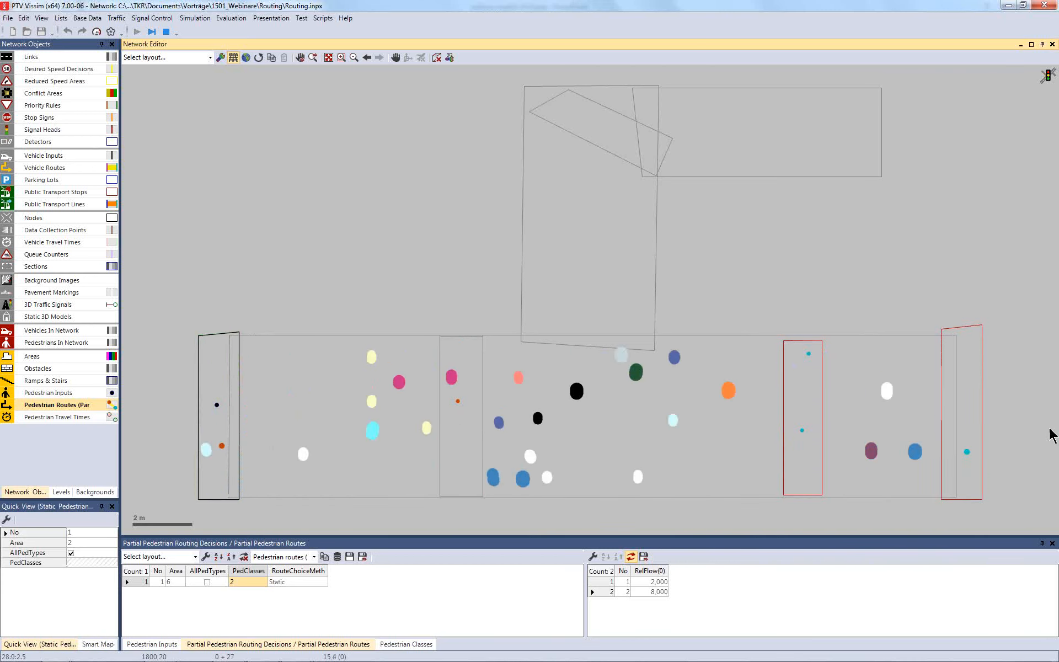
click(966, 452)
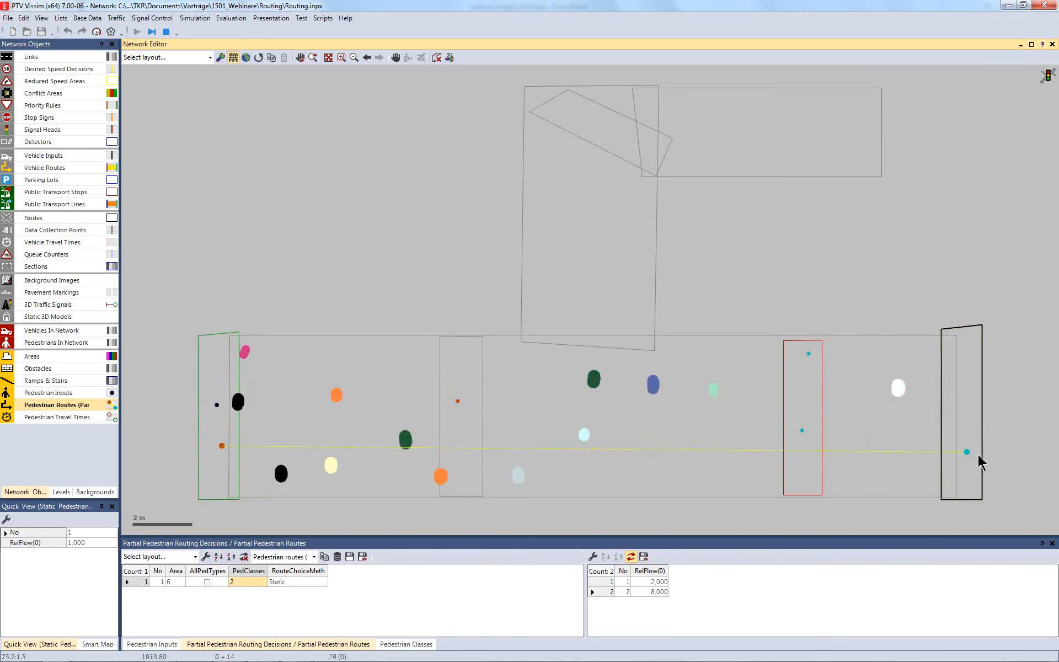
click(1013, 461)
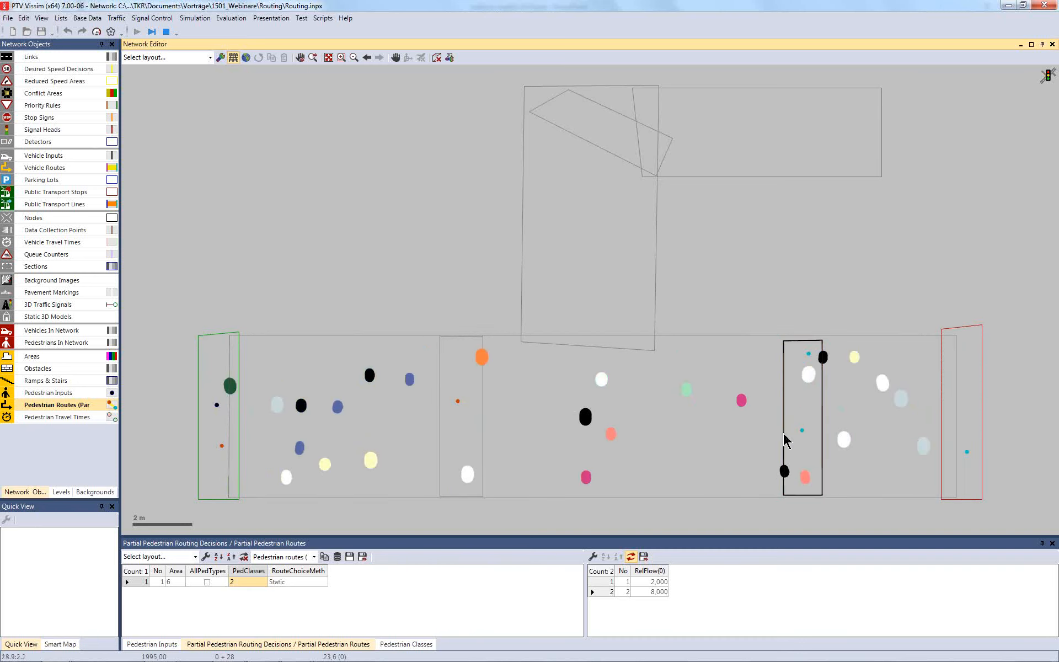
click(460, 402)
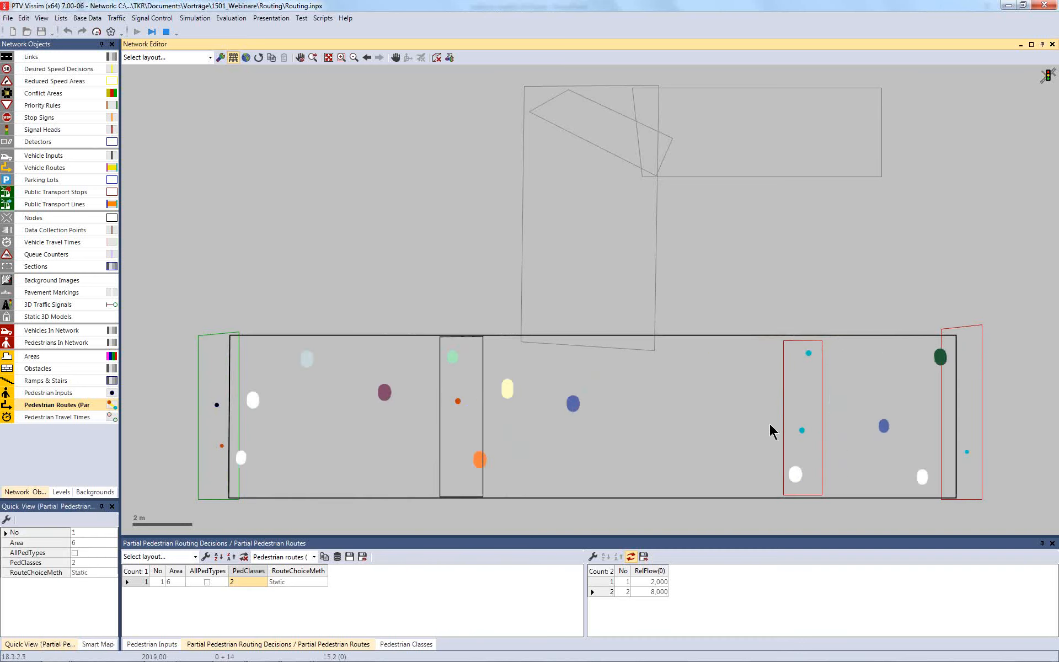
click(802, 431)
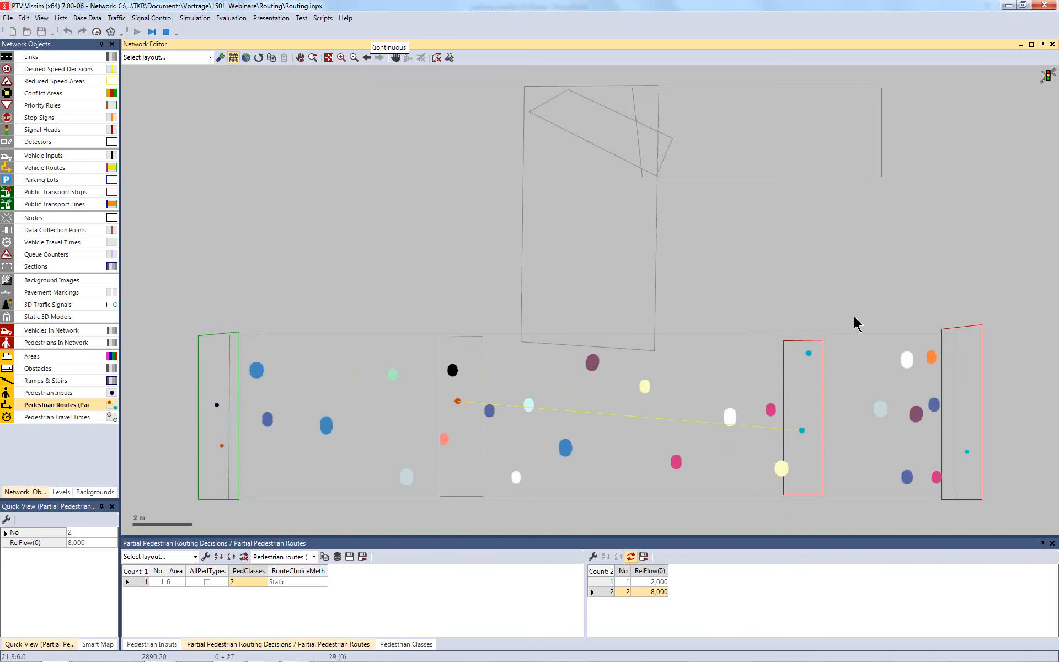
click(166, 32)
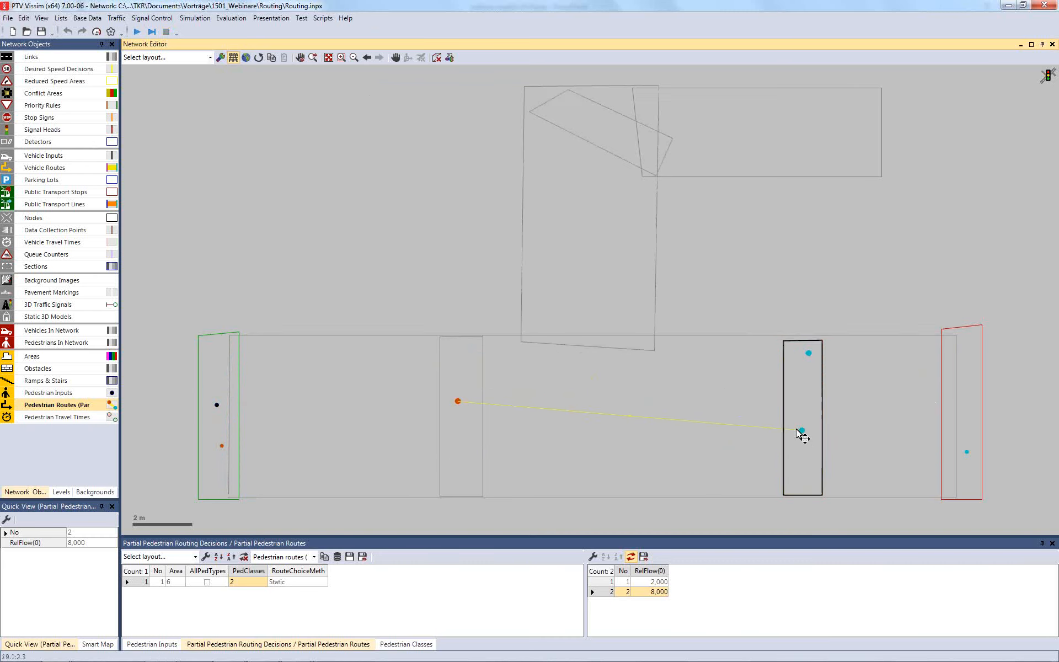
Step: Move both partial route destinations from the intermediate area back into the destination area at the corridor's end
drag(802, 430, 973, 420)
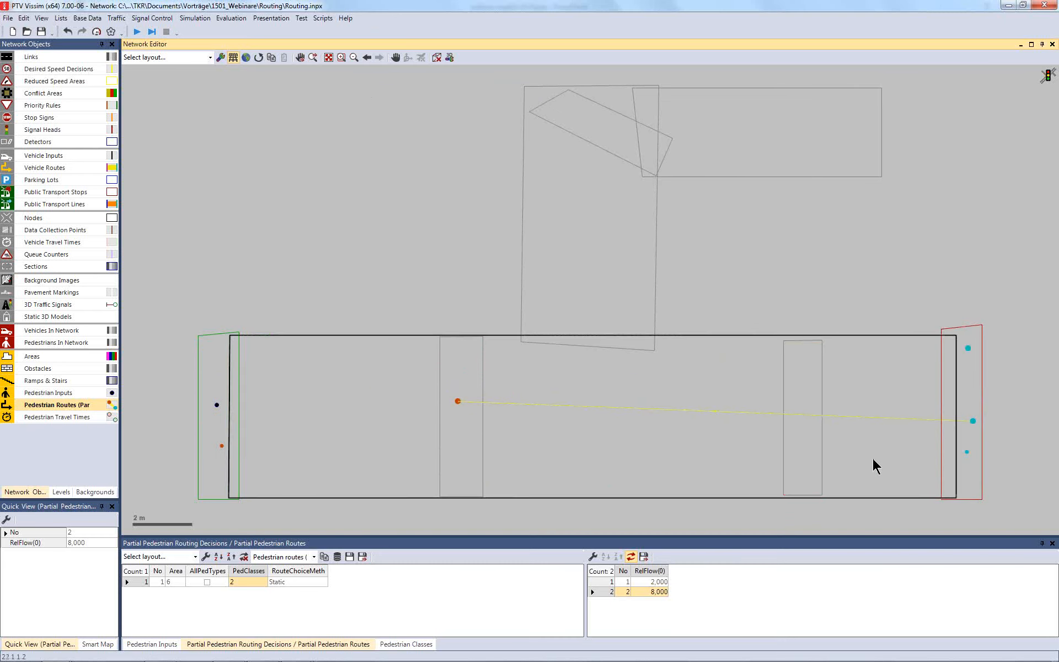
click(968, 346)
click(976, 421)
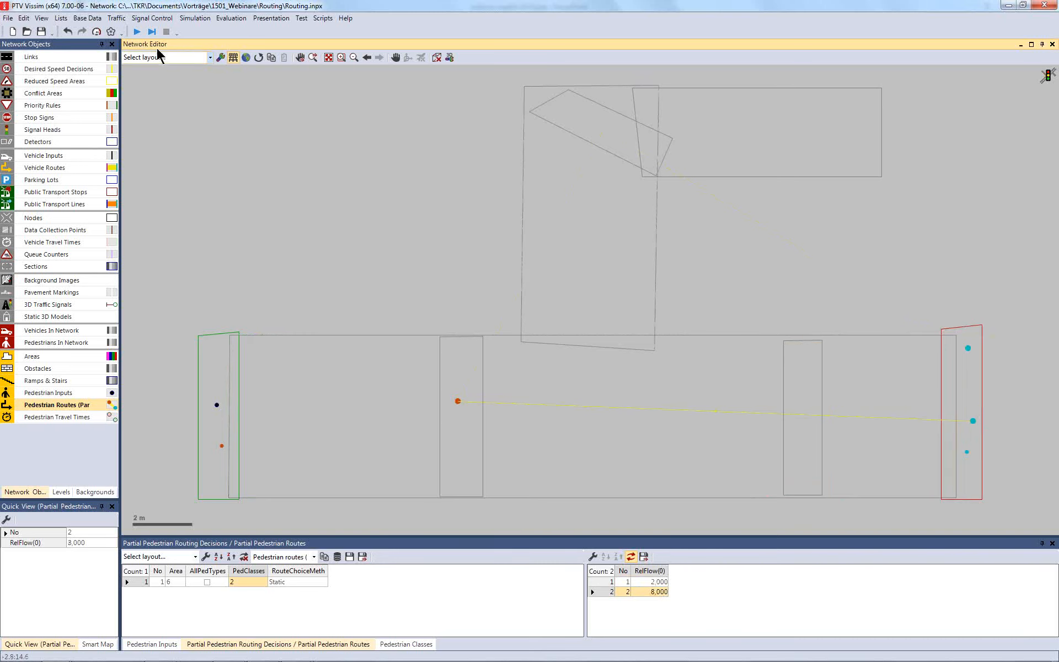
click(331, 224)
Step: Move the destination area far beyond the corridor's end, together with its route destinations, and stretch it upward into a taller strip
scroll(243, 224, down, 3)
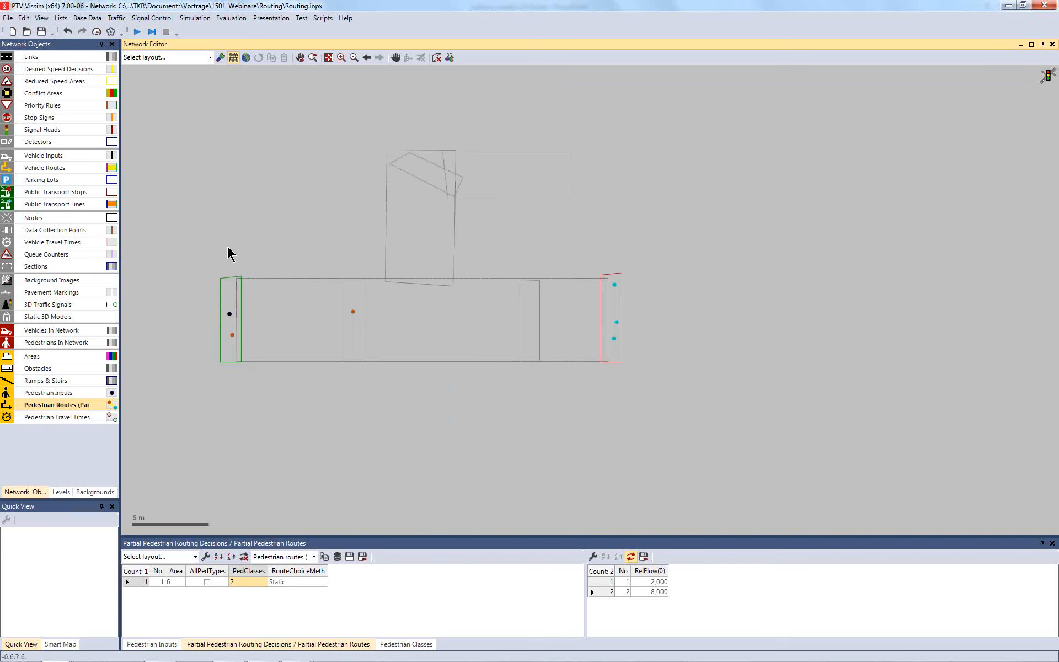
click(58, 351)
click(611, 311)
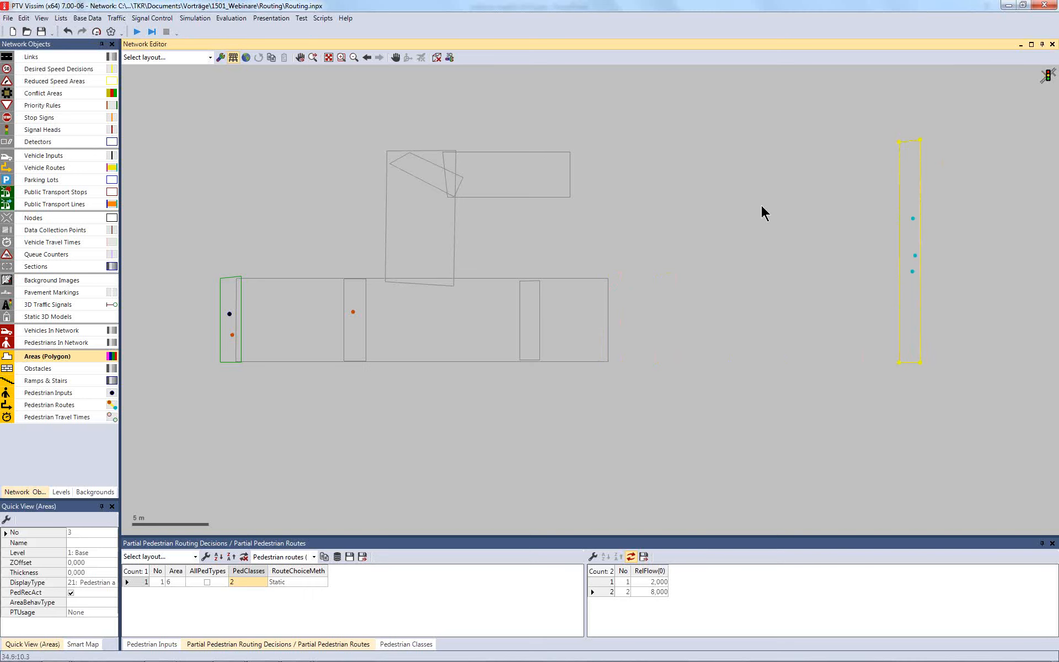
Step: Draw a large polygon area joining the corridor's end to the relocated destination area, with default settings, and straighten its lower edge
click(596, 408)
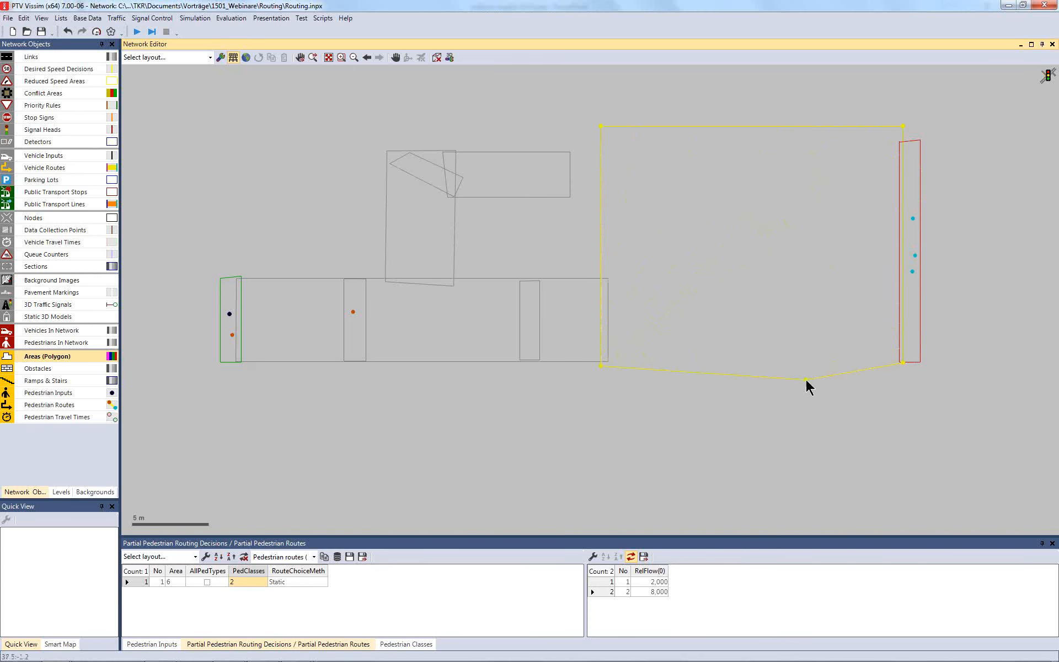
double_click(806, 383)
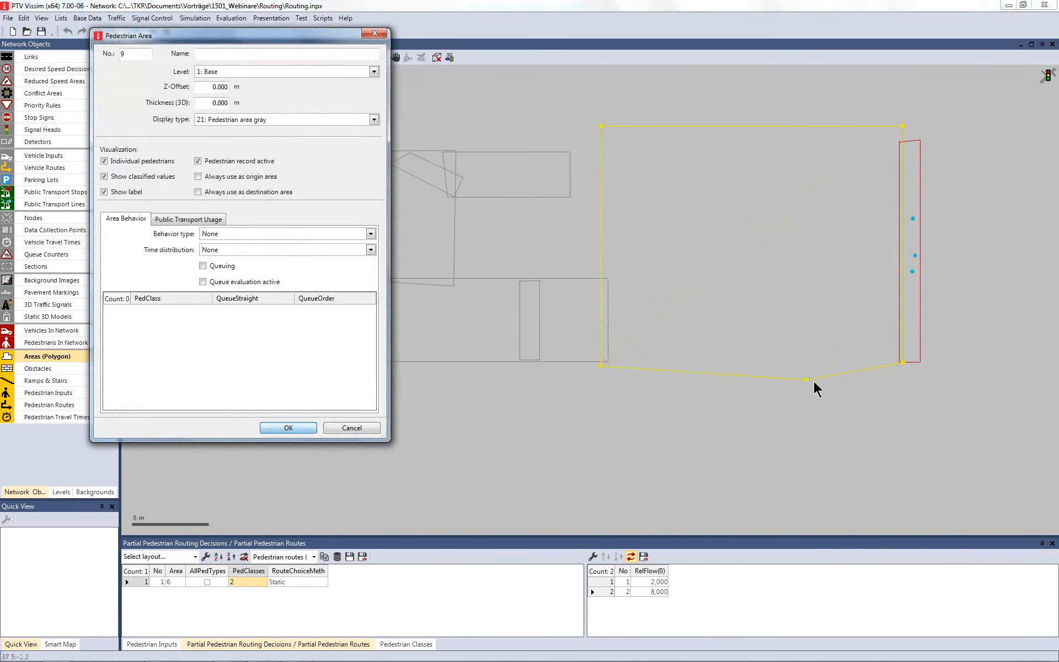
key(Return)
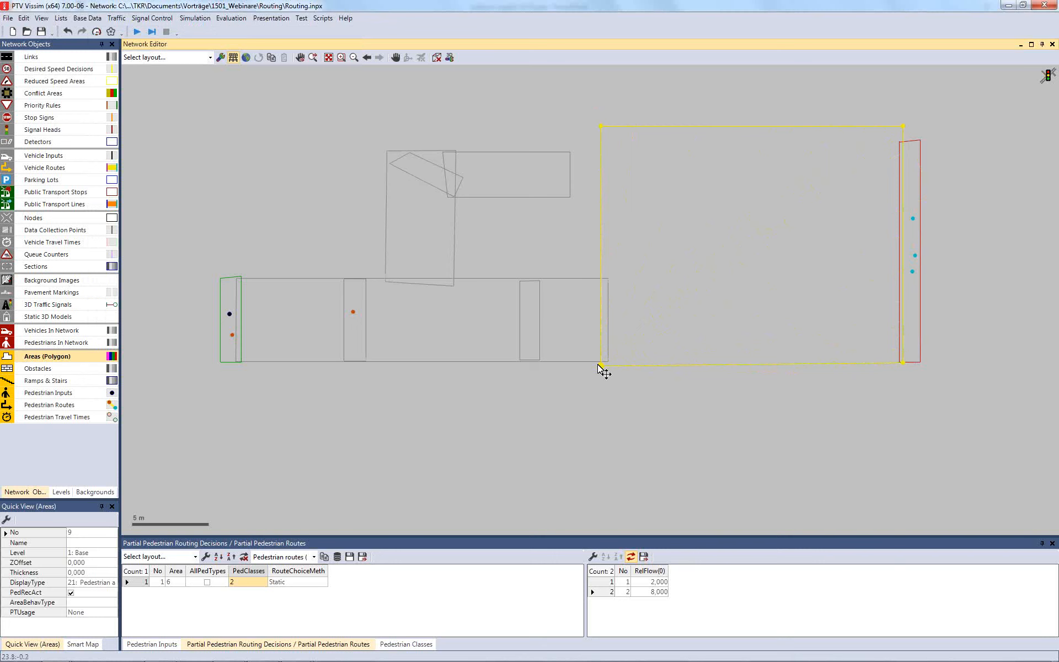
click(635, 468)
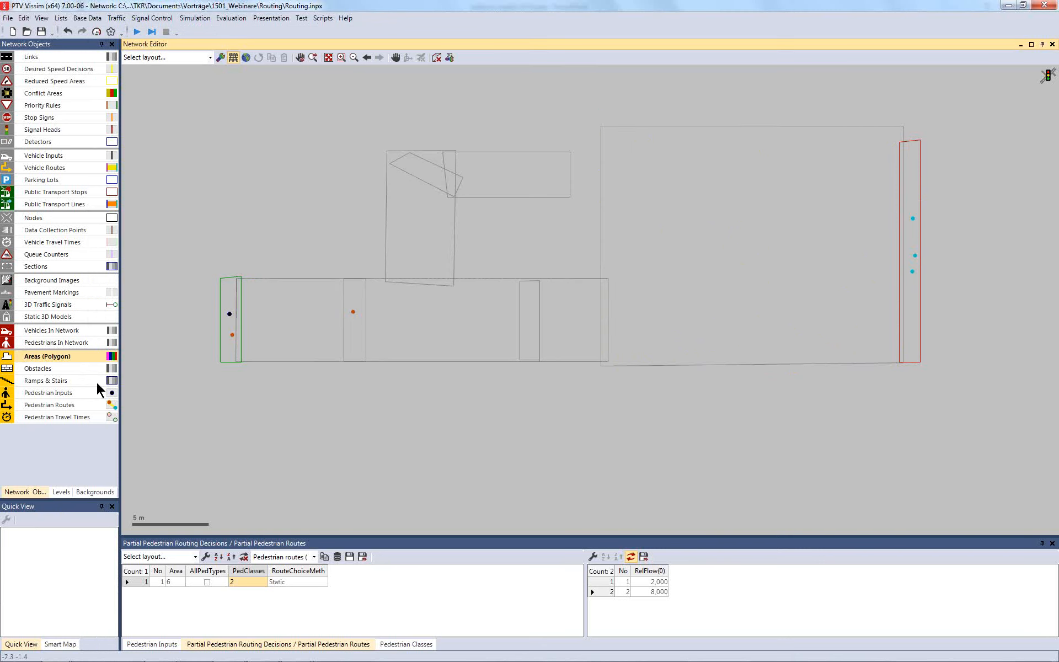
Step: Draw three narrow, 2 m high obstacles in a vertical row across the large area, leaving gaps between them
click(52, 368)
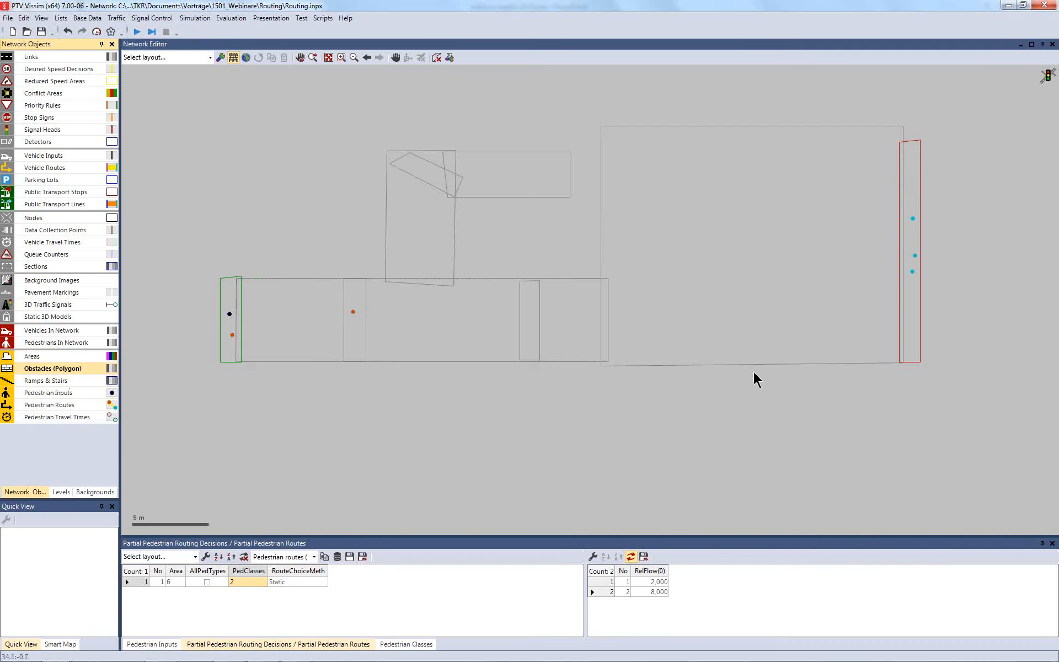
drag(752, 373, 753, 343)
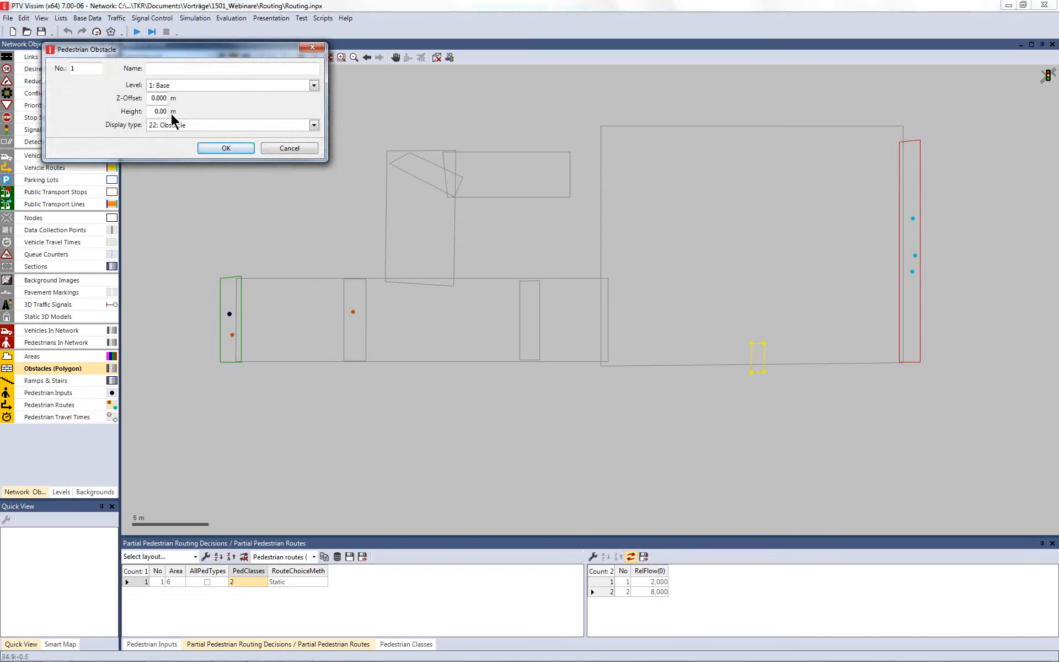
click(217, 147)
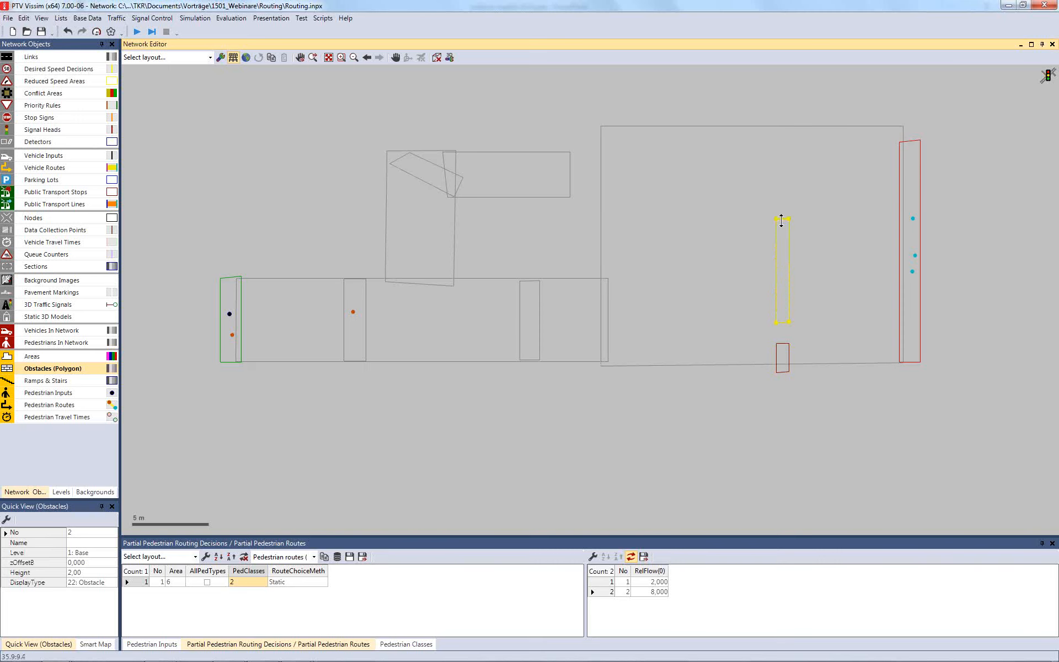
click(785, 74)
scroll(763, 126, down, 2)
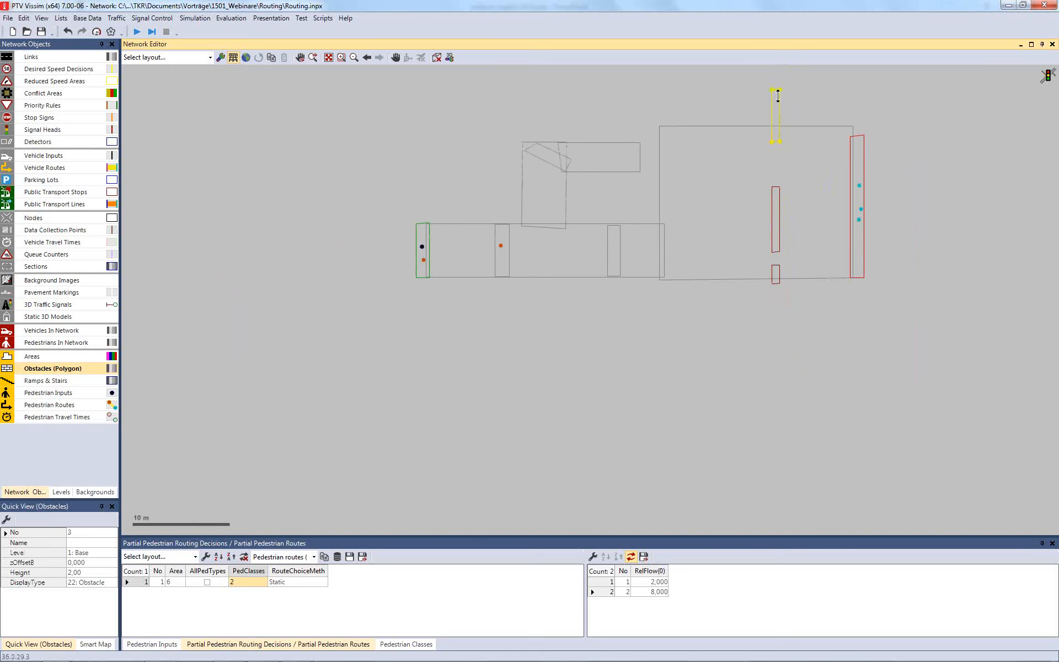
scroll(777, 155, up, 2)
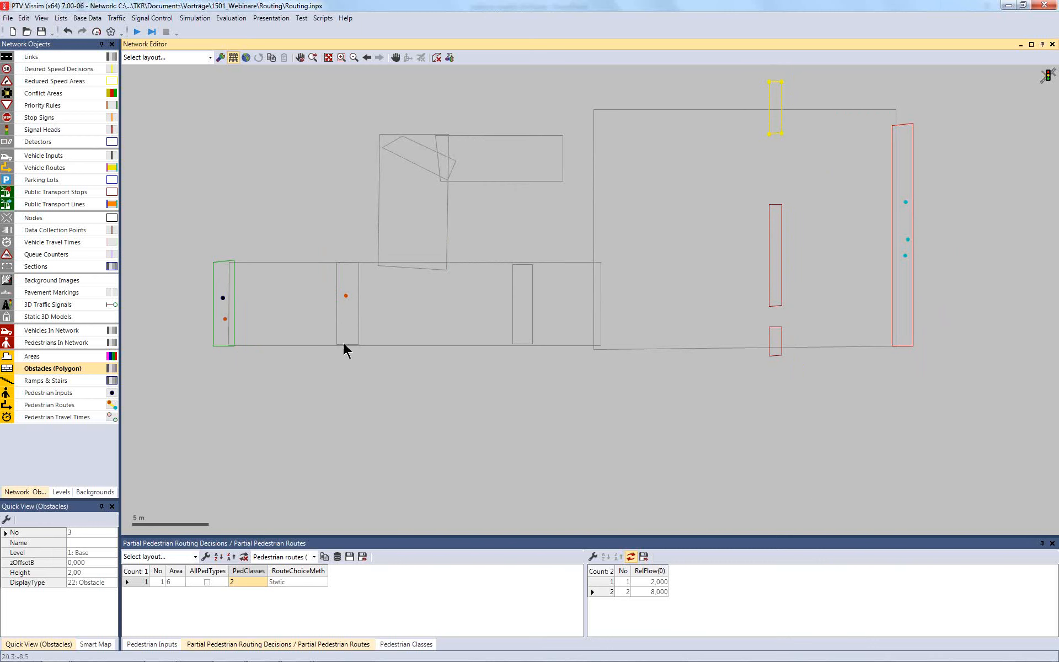
Step: Check the partial pedestrian routes and add an intermediate point to the static route inside the intermediate area
click(66, 406)
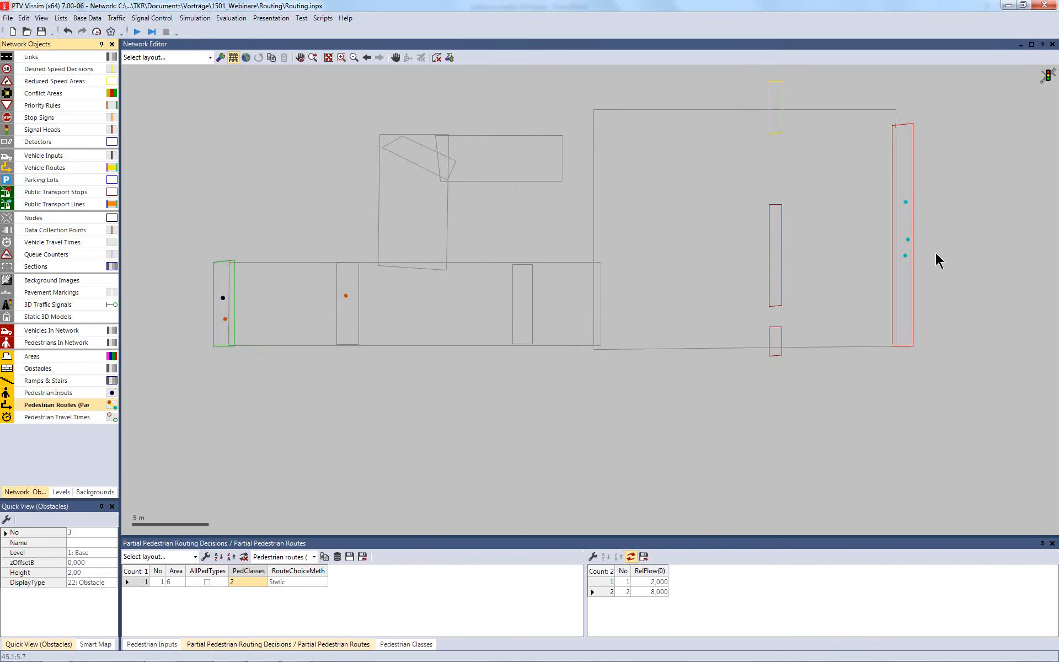
click(905, 203)
click(908, 240)
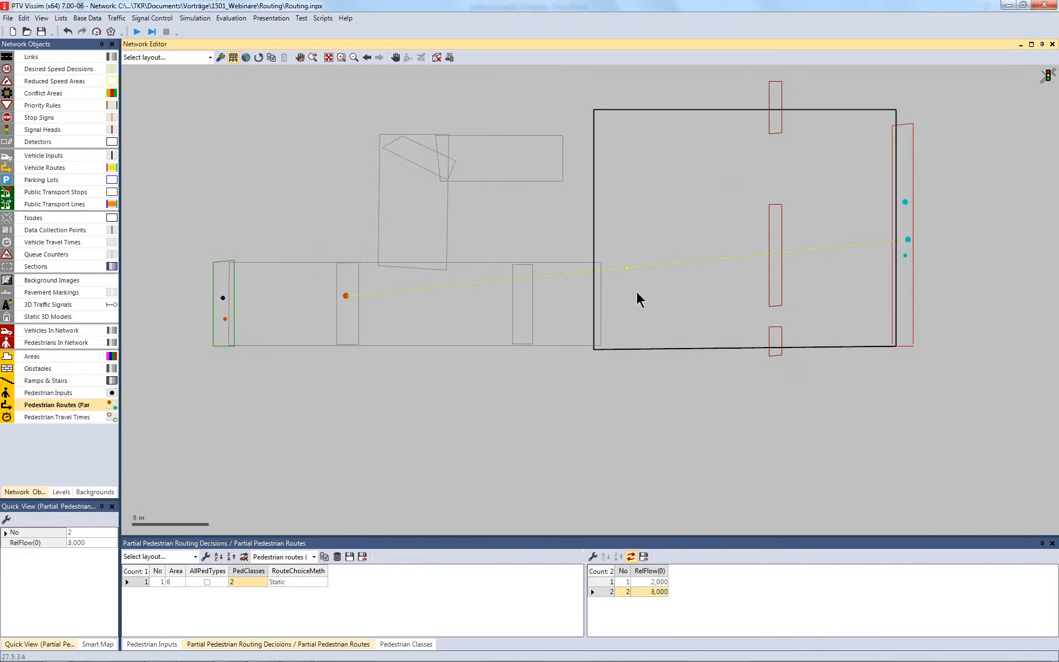
click(906, 256)
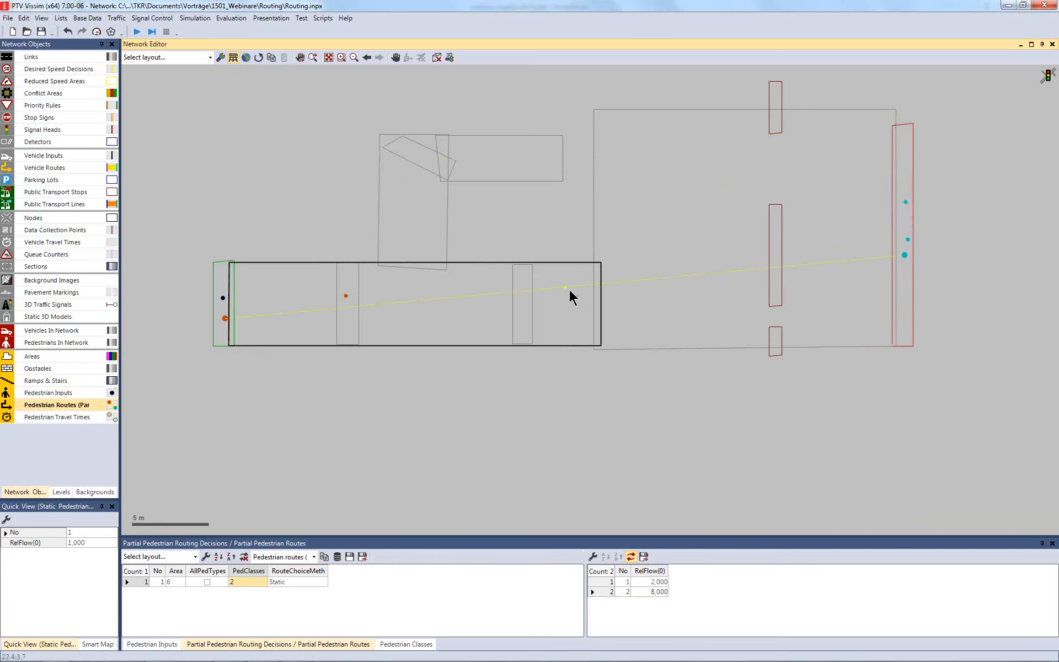
drag(565, 288, 524, 302)
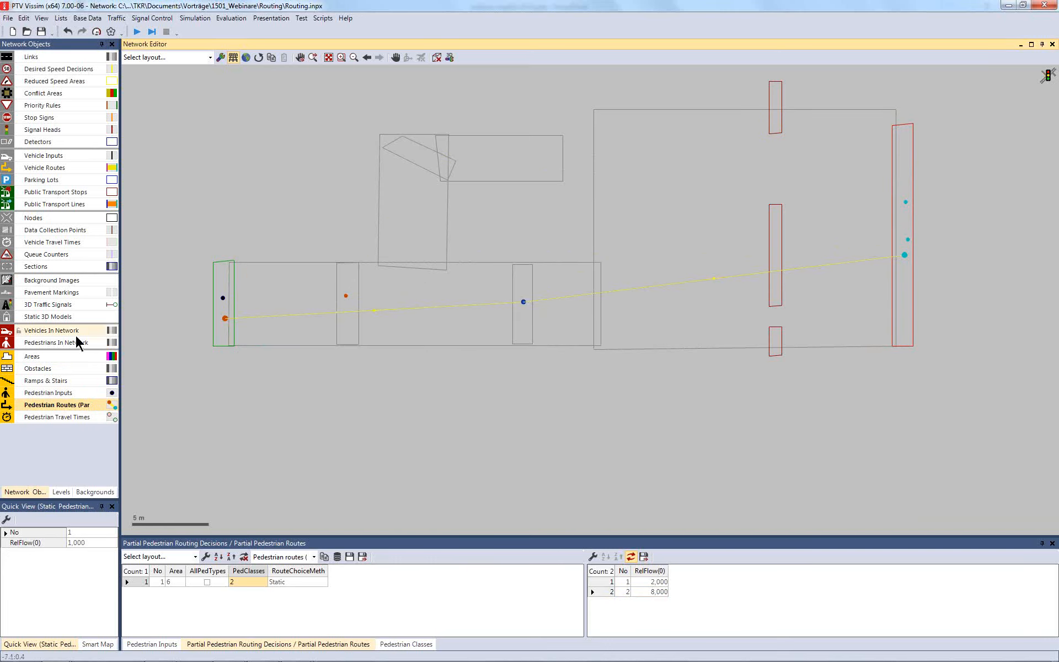
Step: Move the intermediate area to the corridor's end, just before the large area, and check the static route through it
click(99, 355)
click(522, 291)
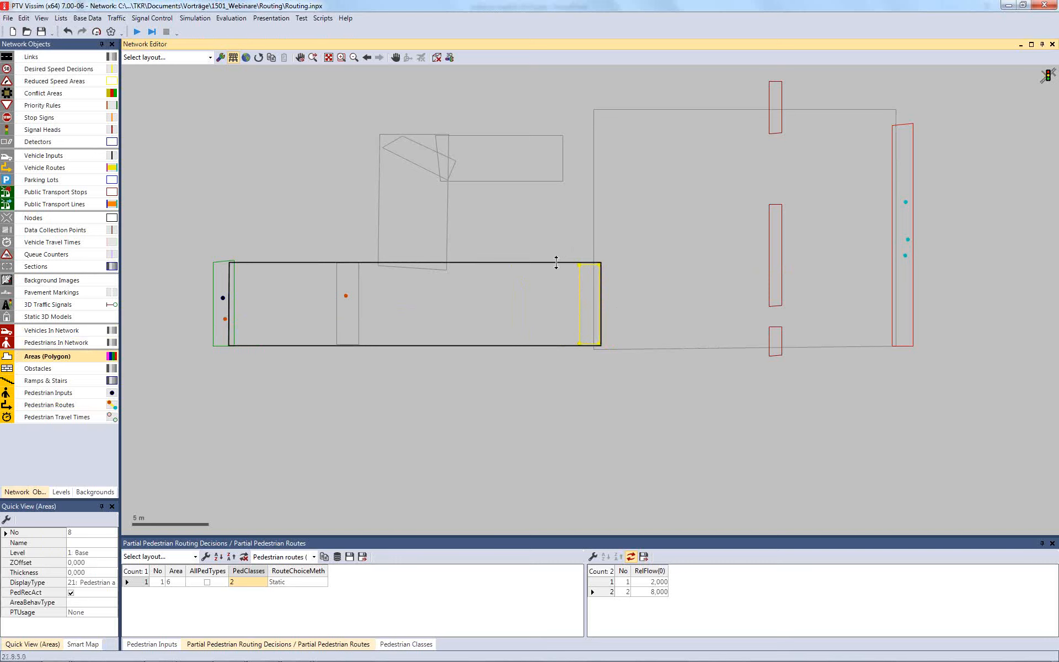
click(549, 245)
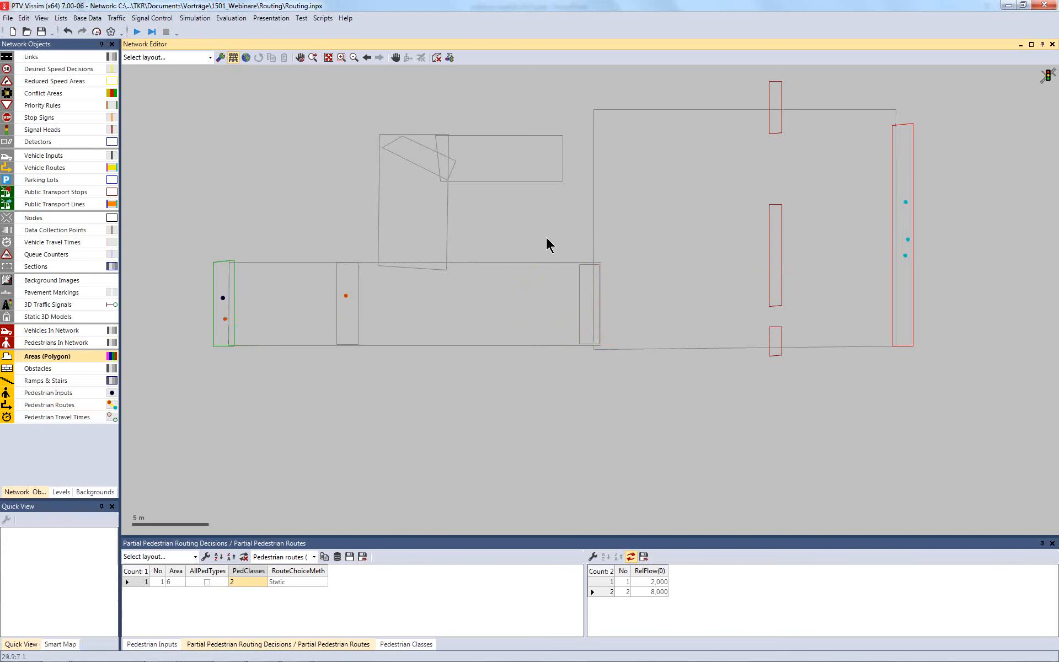
click(905, 256)
click(42, 406)
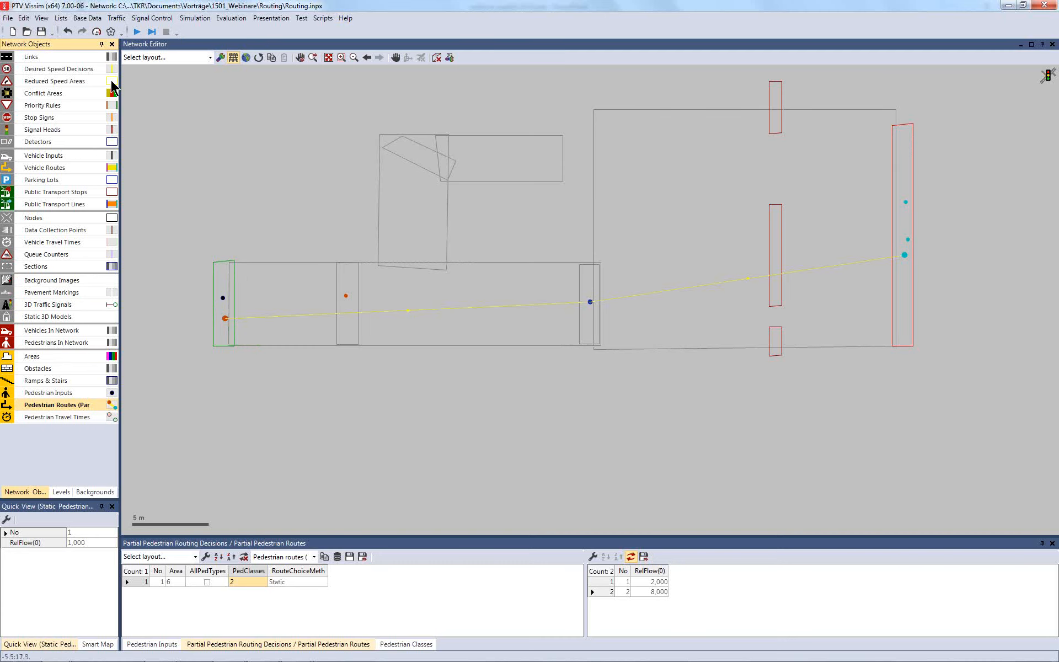
Step: Save the changes, run the simulation to examine both partial routes from their routing decision, and stop the run
click(136, 32)
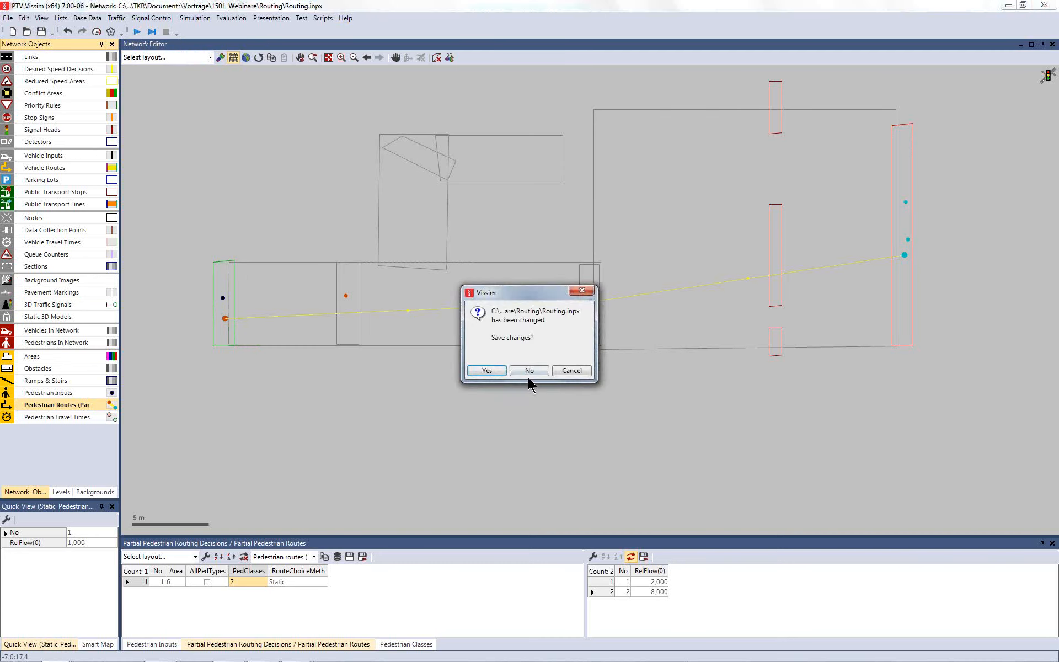
click(487, 371)
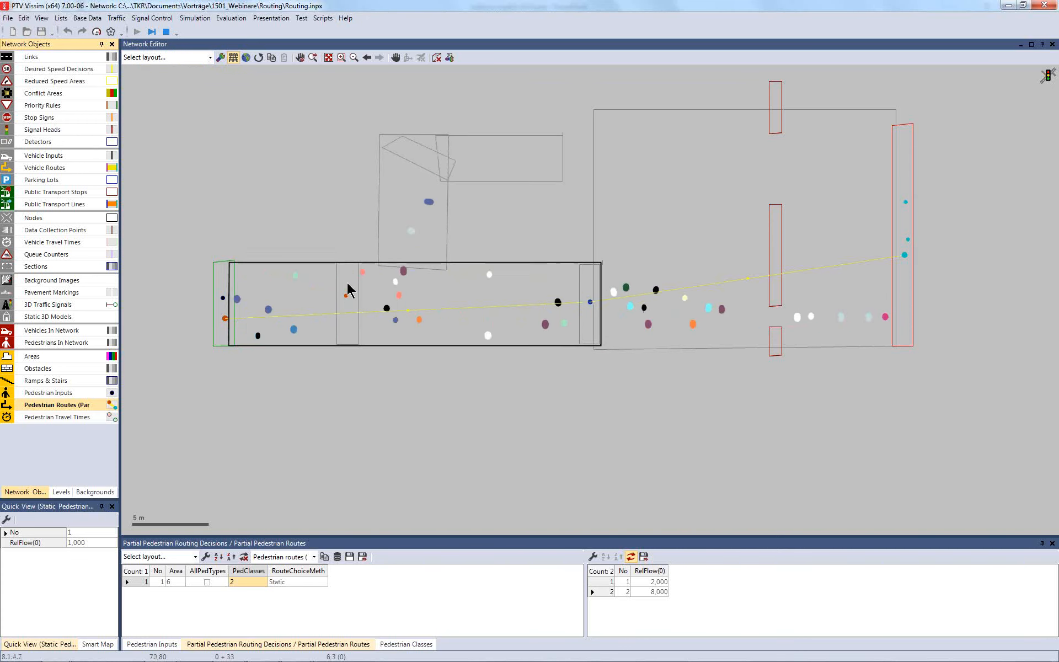
click(347, 299)
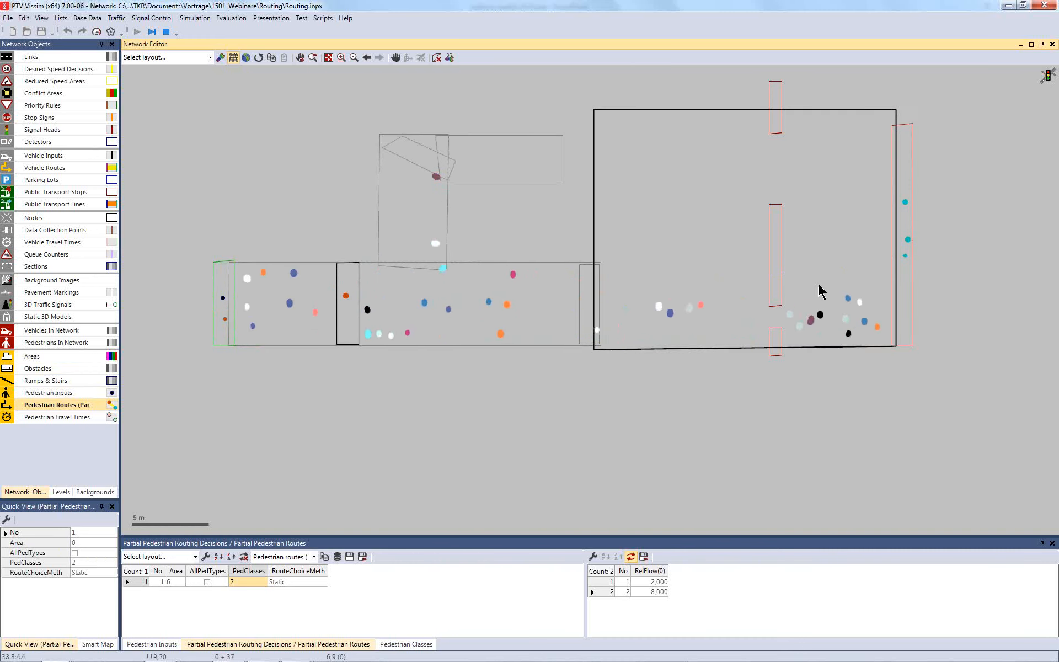
click(908, 240)
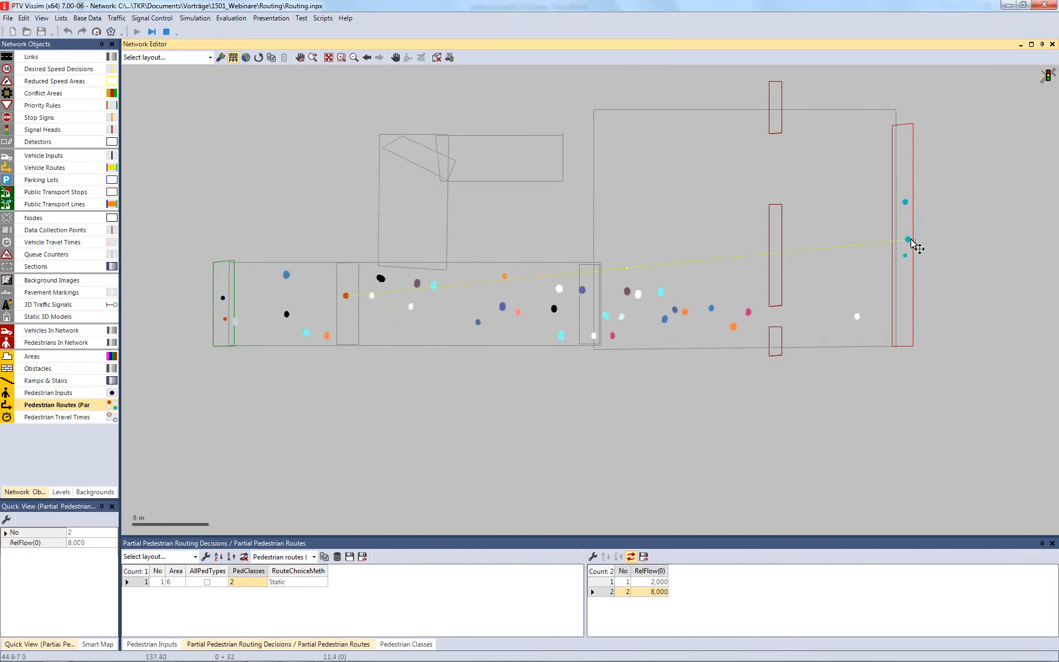
click(905, 202)
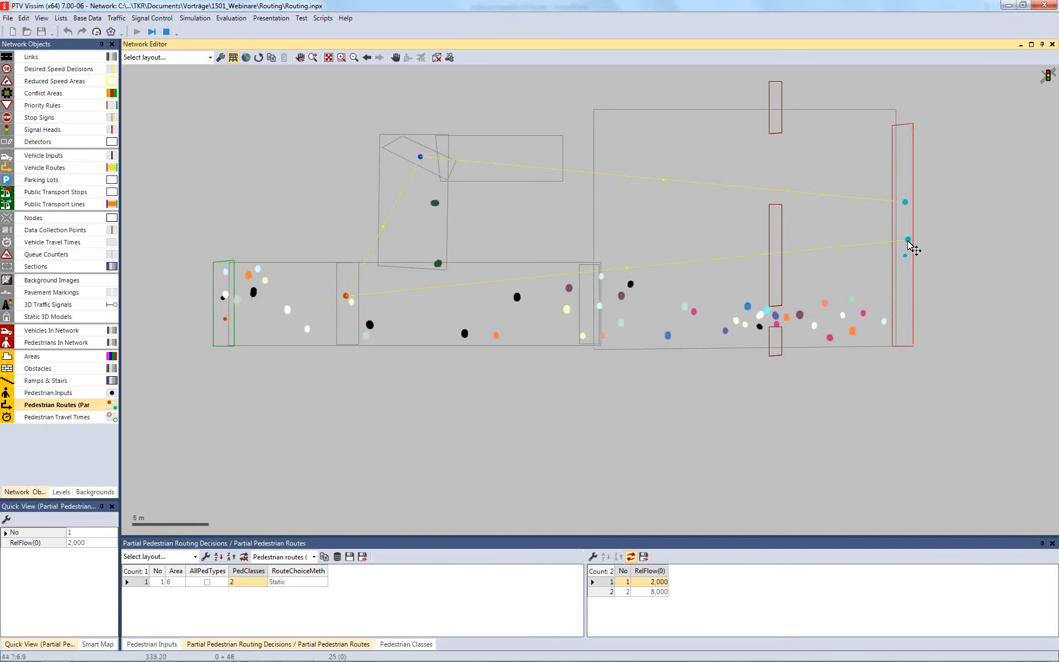
click(626, 454)
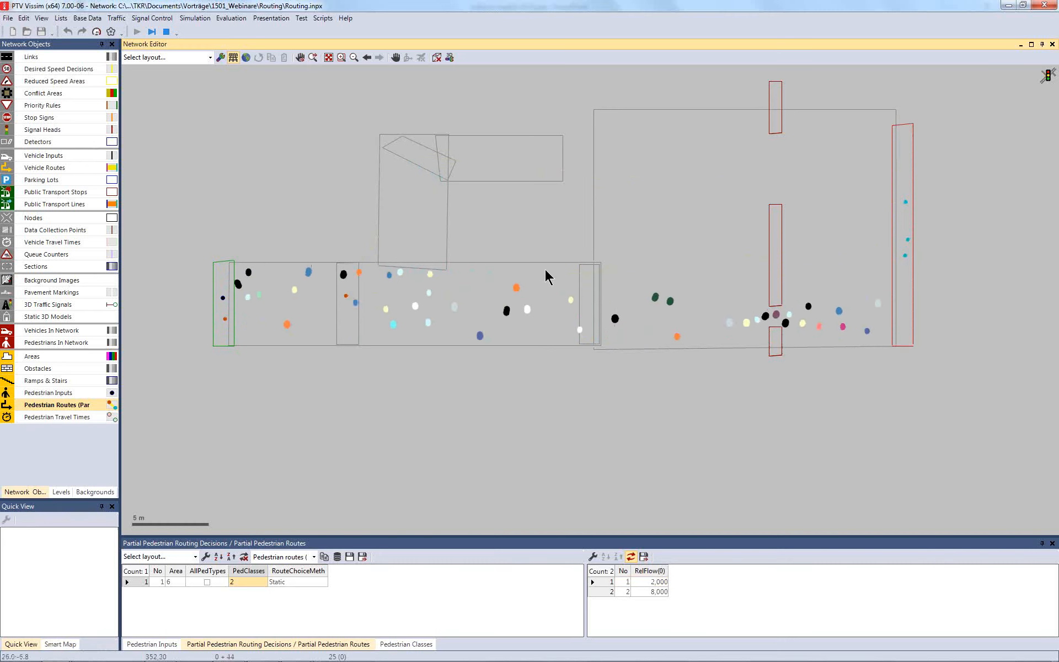
click(166, 32)
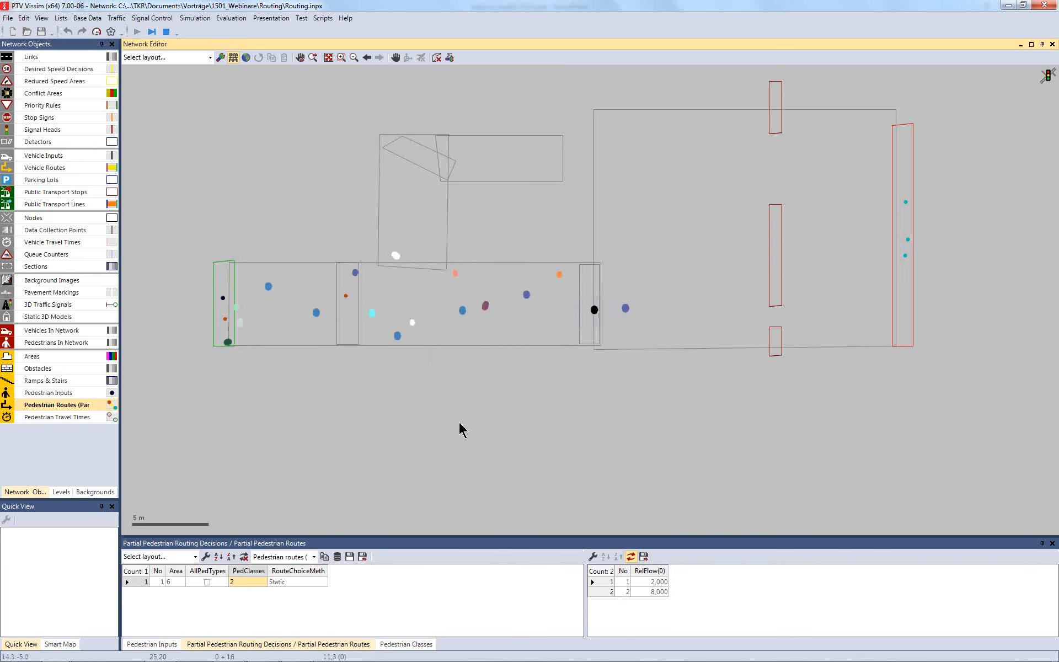
Step: Open the pedestrian inputs list and view the running simulation in 3D from several angles around the obstacles
click(151, 644)
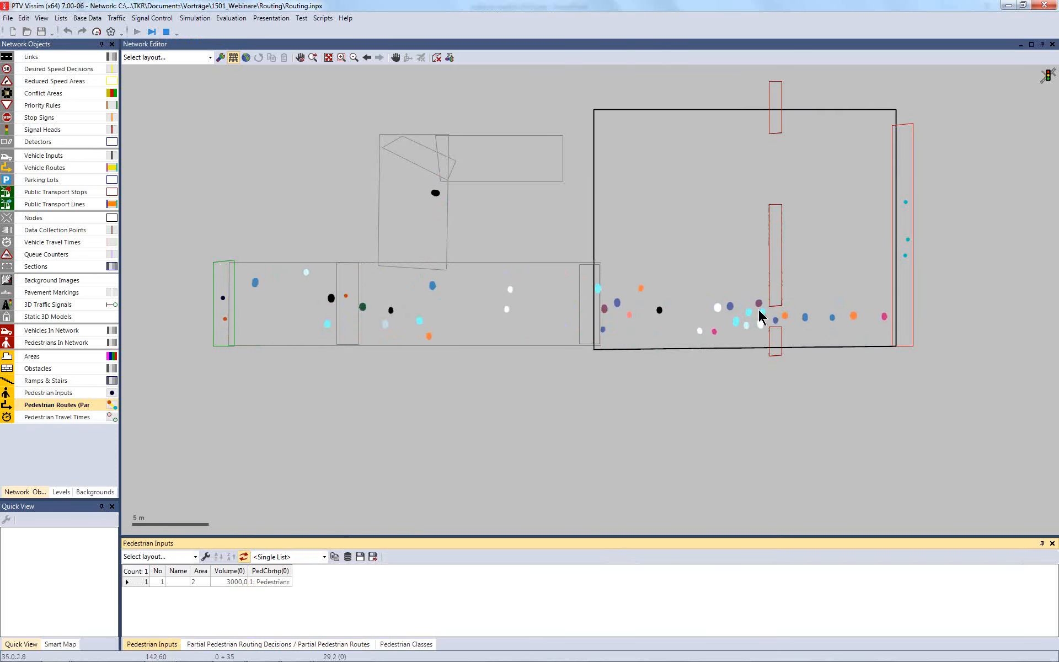
click(564, 406)
key(ctrl+d)
scroll(567, 405, down, 3)
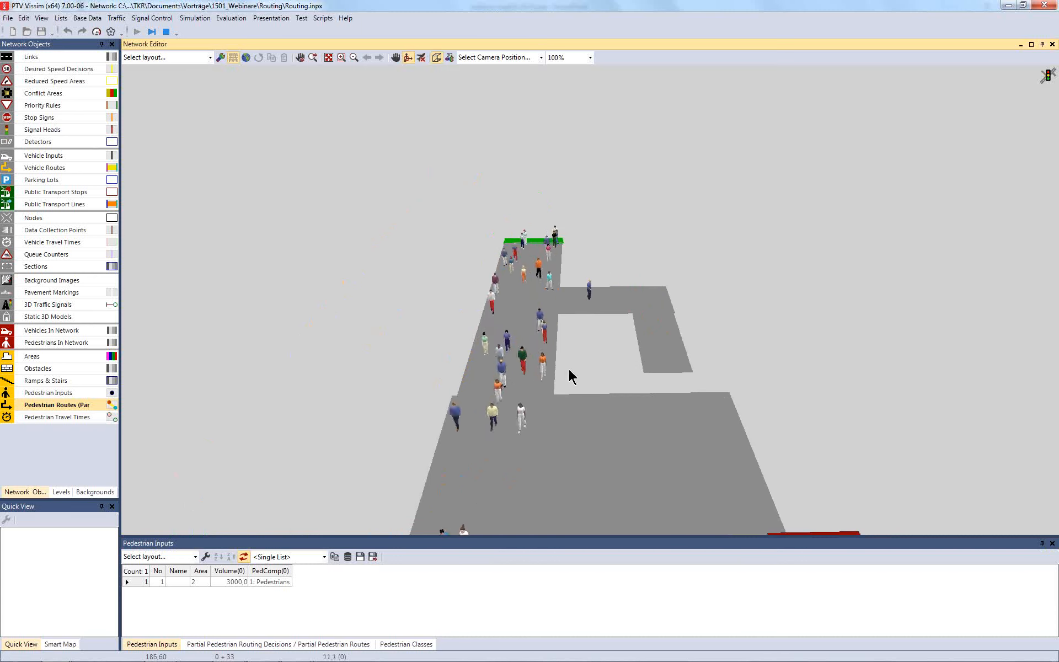
drag(432, 273, 570, 219)
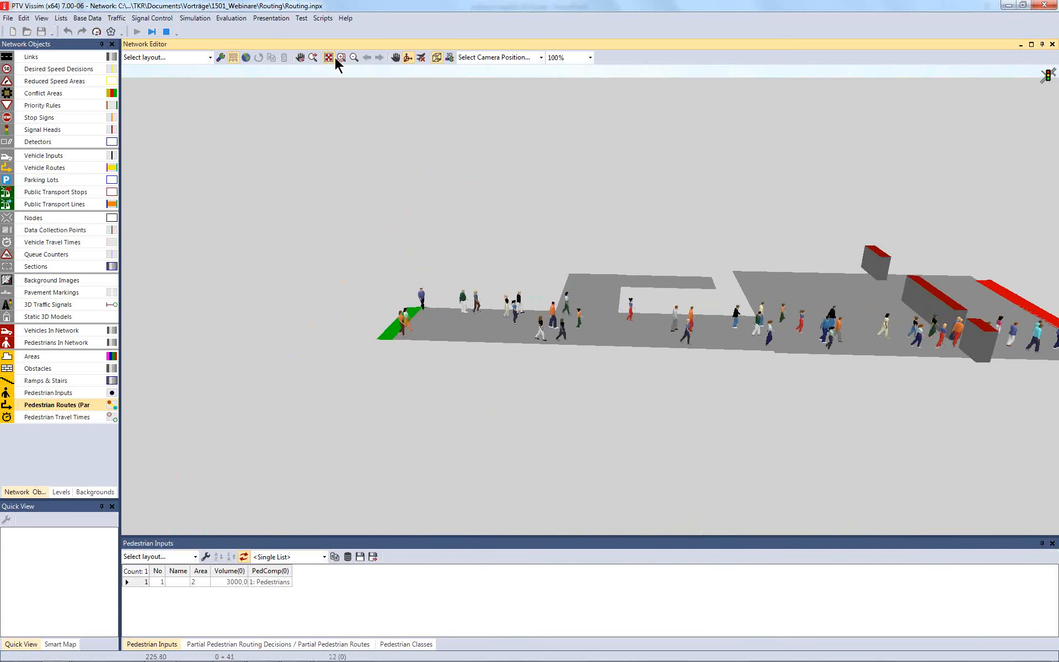
click(395, 57)
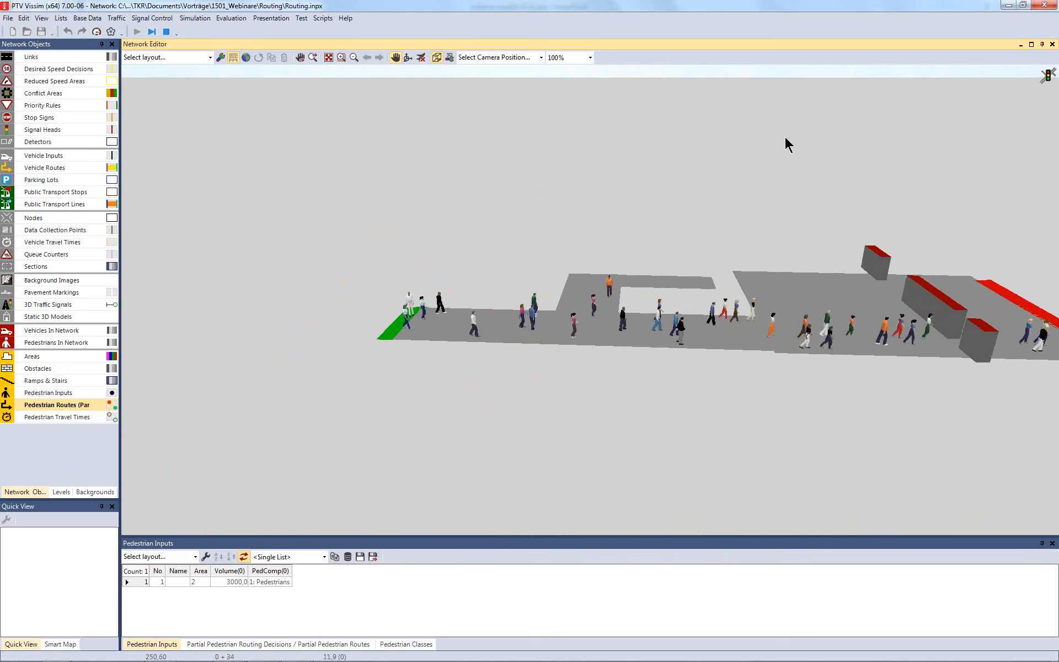
drag(785, 137, 746, 133)
scroll(746, 133, up, 3)
scroll(750, 134, down, 5)
scroll(750, 136, up, 4)
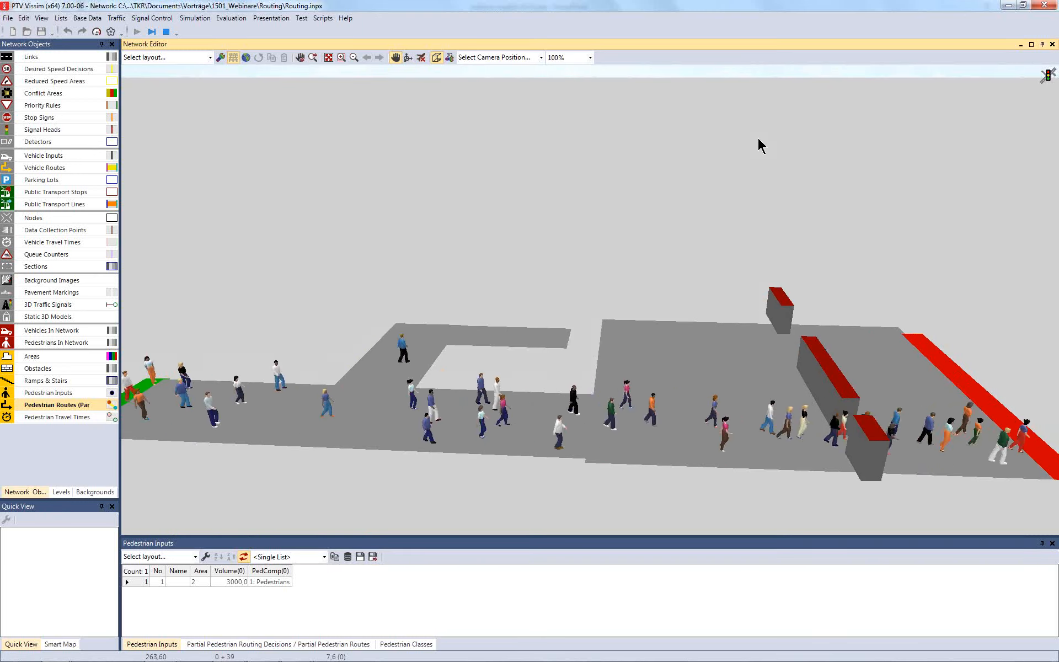
click(408, 59)
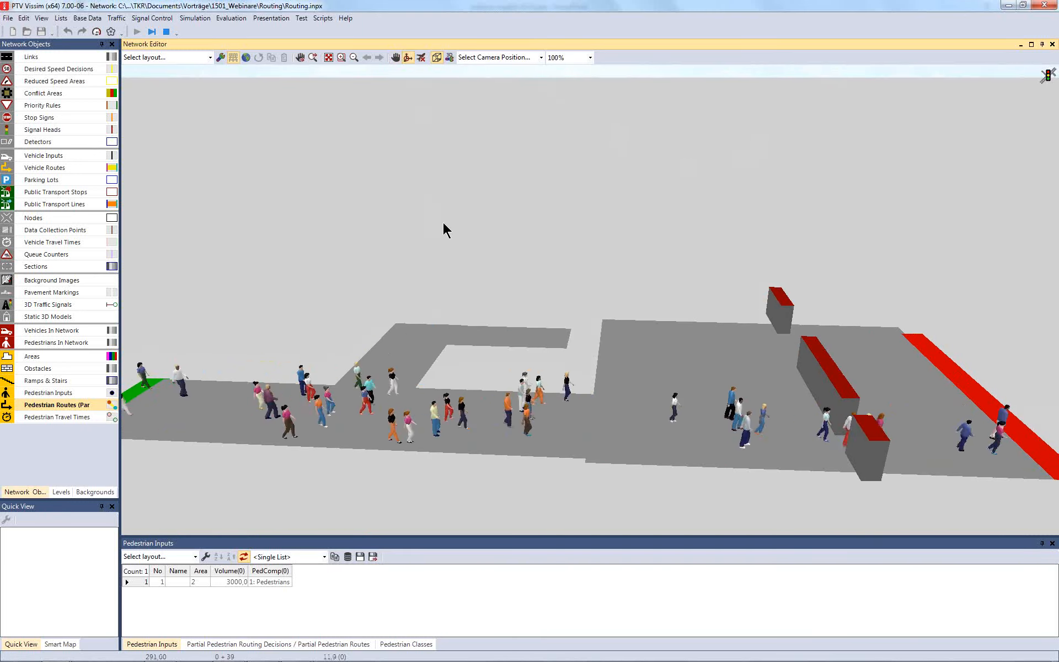
drag(443, 223, 633, 253)
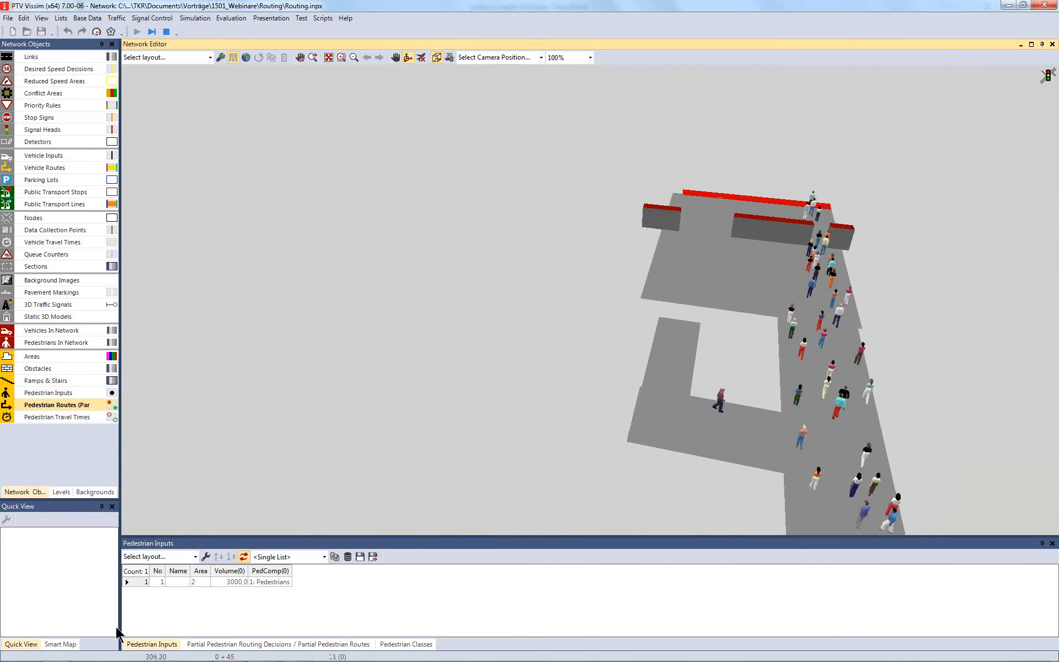
Step: Double the pedestrian input's volume to 6000 while the simulation is running
click(236, 593)
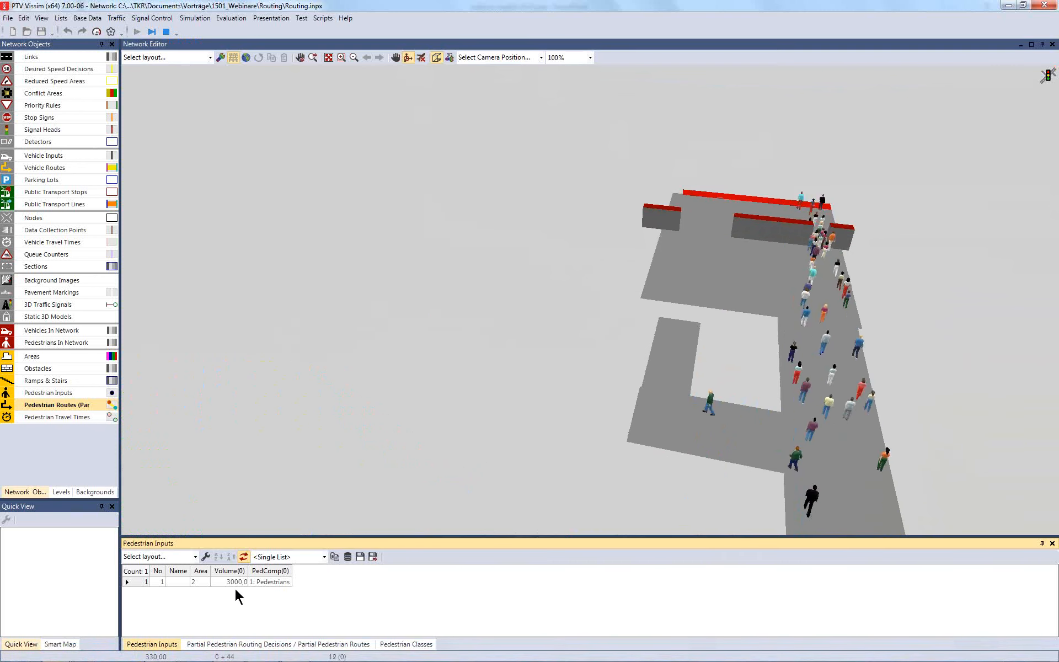
click(234, 583)
text(=)
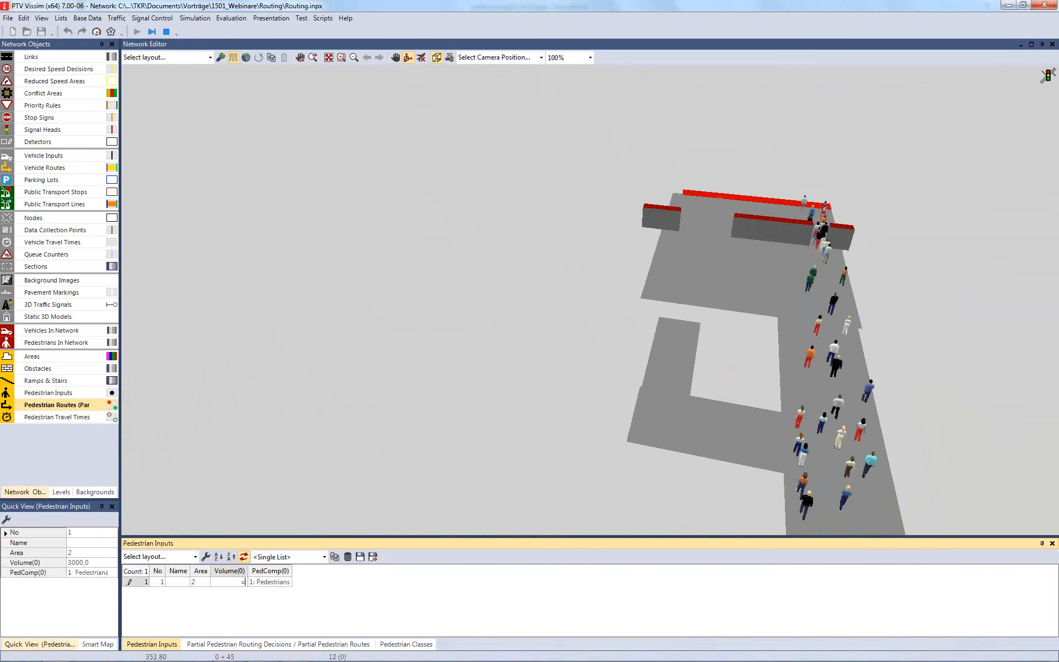
text(*2)
key(Return)
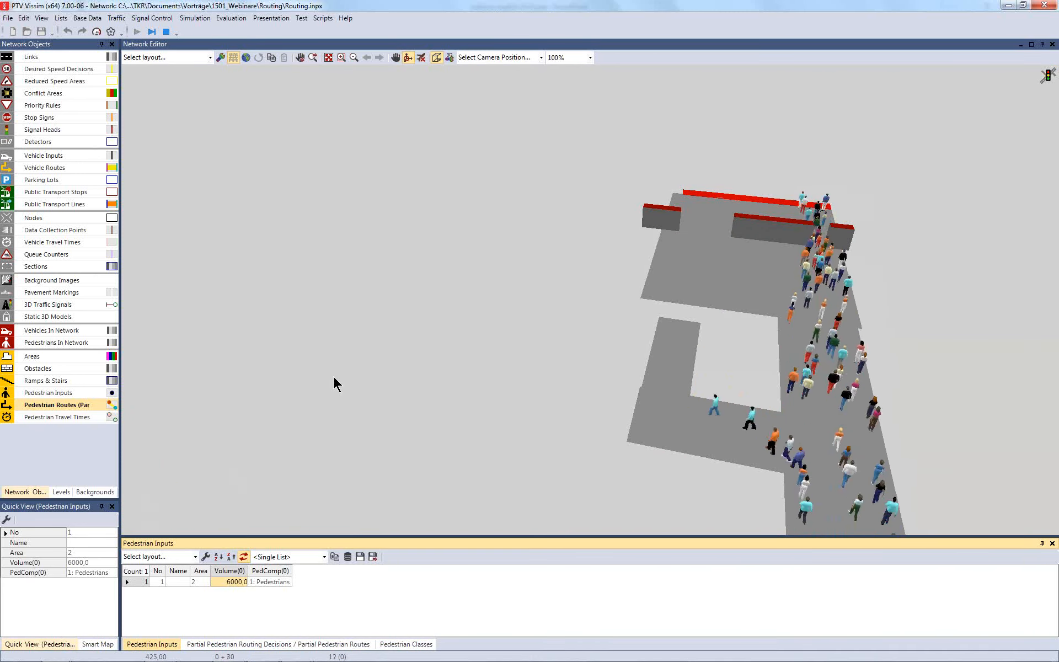
Step: Return to the 2D view, set the pedestrian input's volume to 10000, and stop the run after watching the obstacle gaps
click(436, 58)
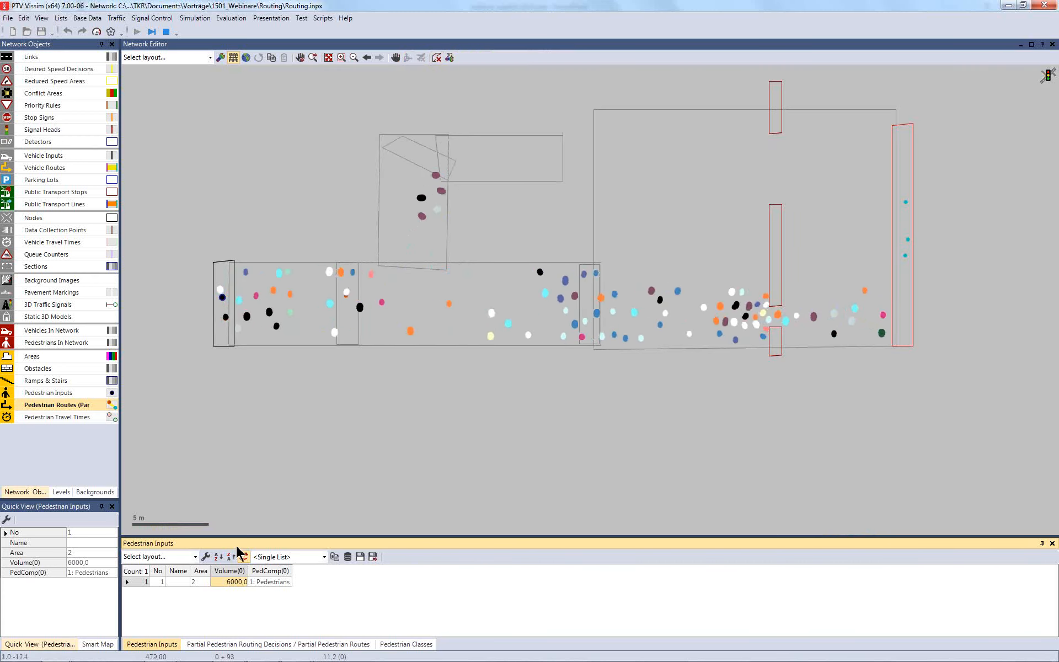
double_click(230, 582)
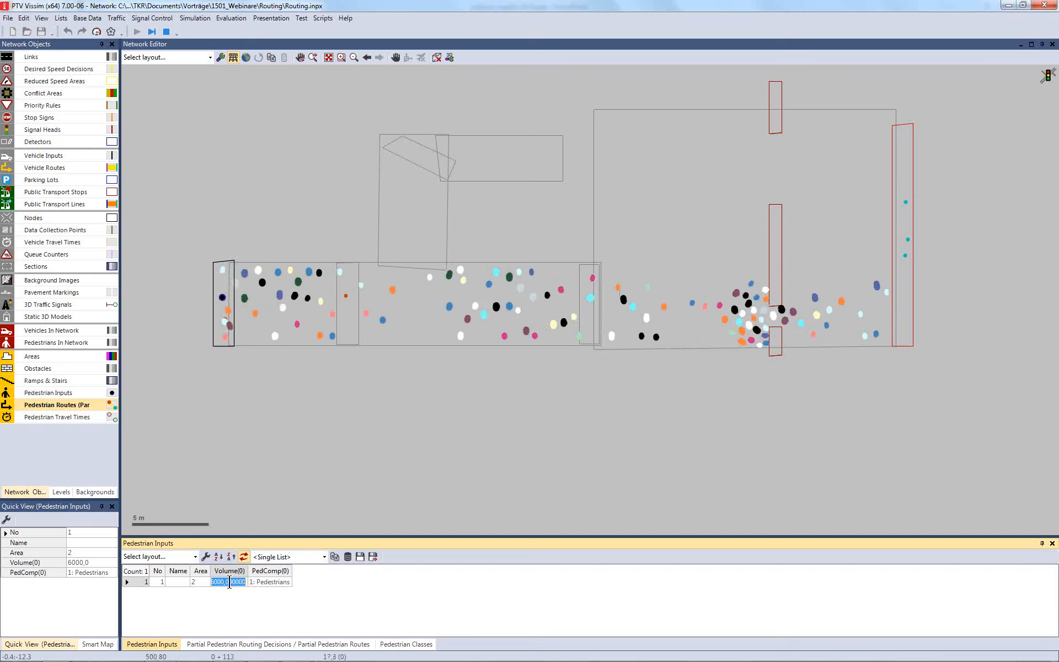
text(10000,0)
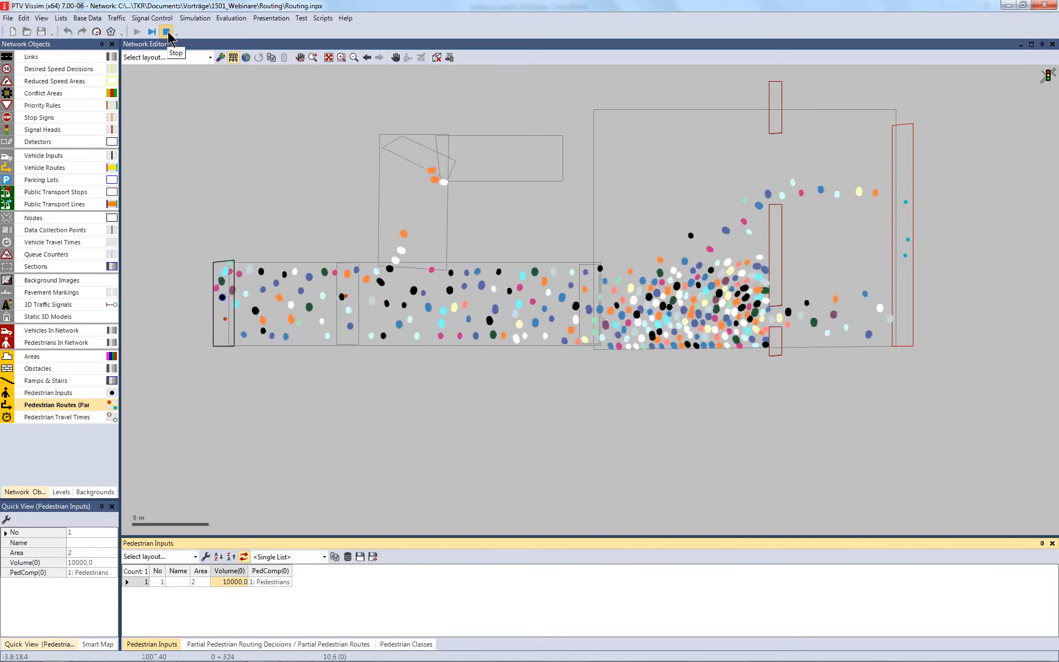
click(166, 32)
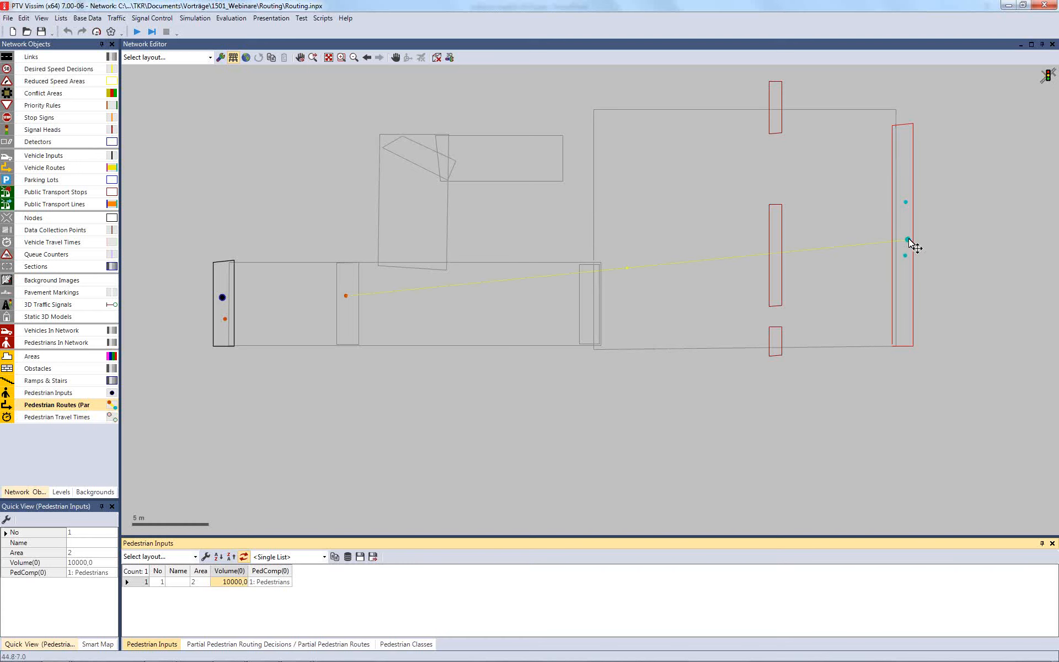
Step: Move both partial route destinations from the far destination area into the intermediate area at the corridor's end
drag(909, 240, 821, 239)
drag(660, 298, 587, 309)
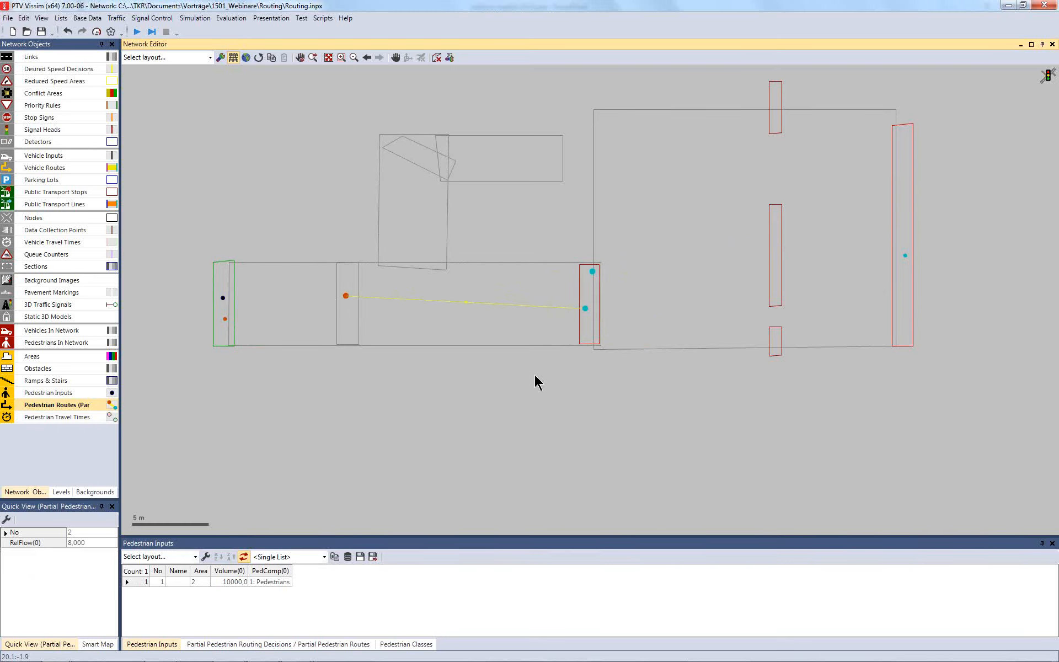
click(538, 392)
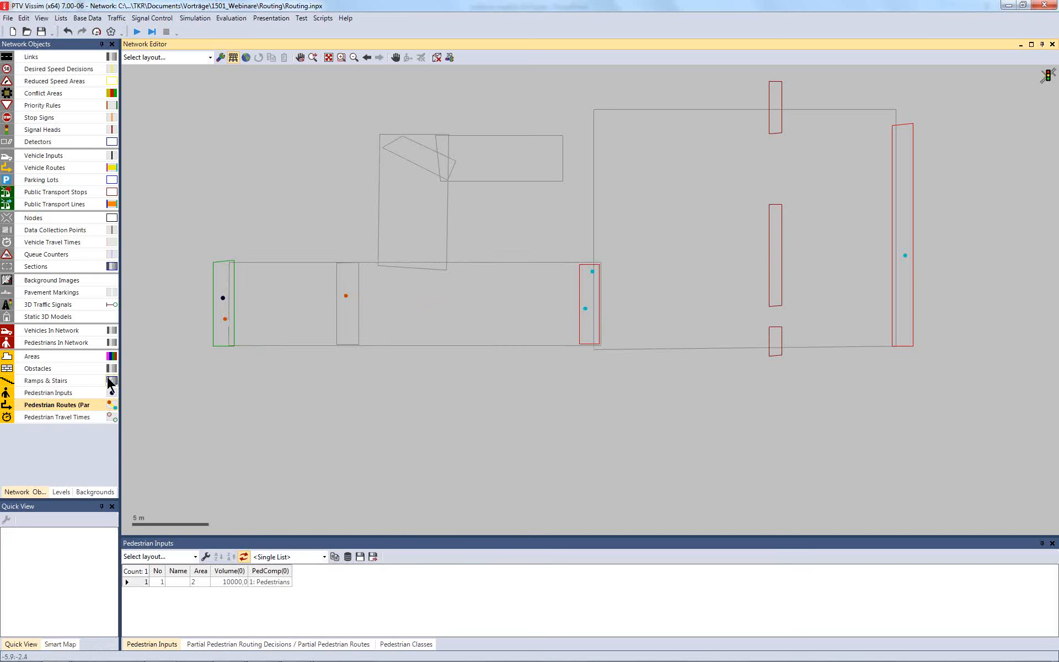
Step: Draw a triangular pedestrian area from the corridor's end to the lower part of the middle obstacle, keeping the default settings
click(48, 354)
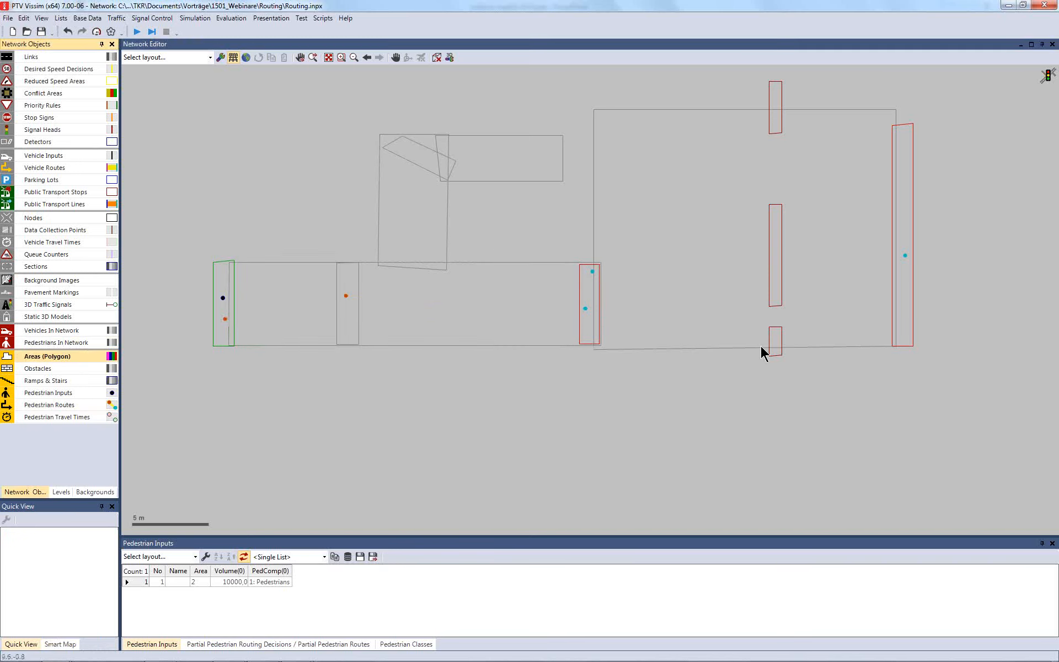
click(772, 311)
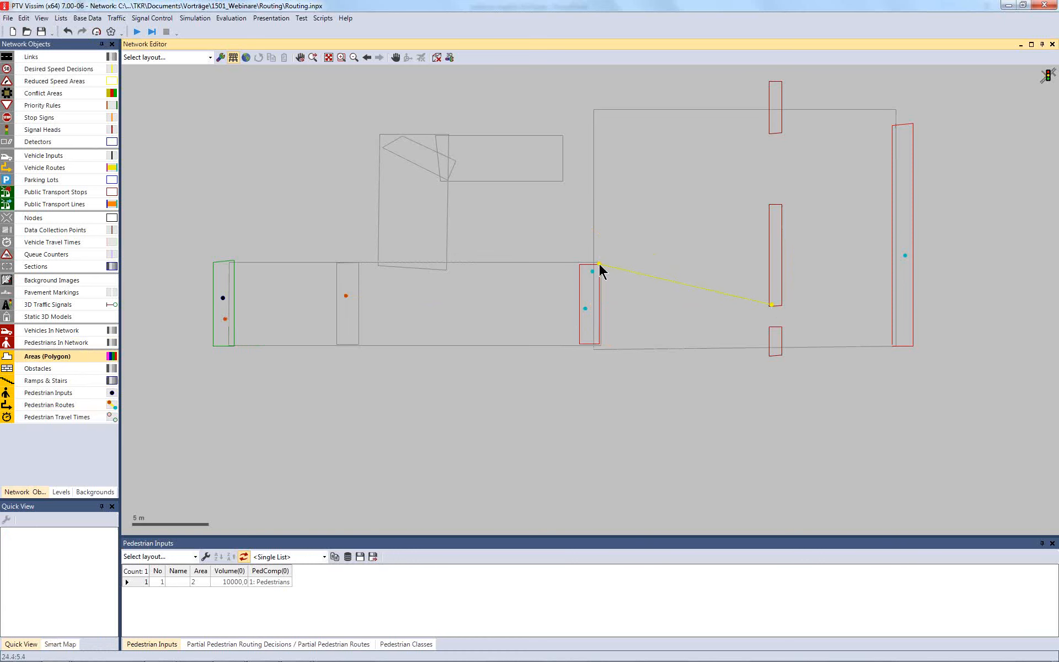
double_click(774, 269)
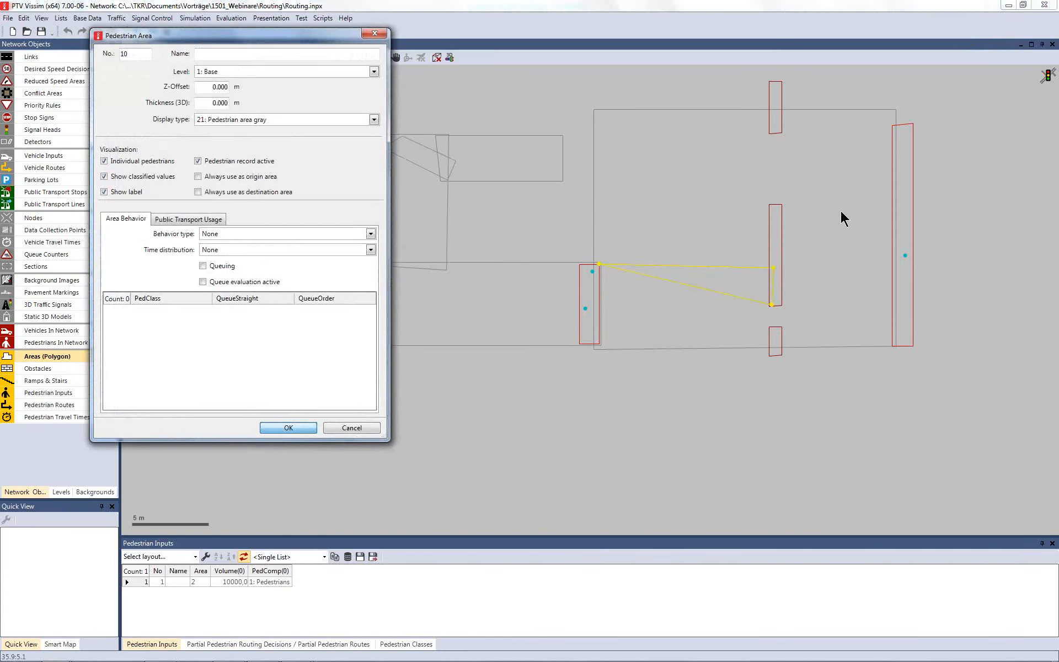
key(Return)
Step: Draw a narrow rectangular pedestrian area across the upper gap between the obstacles, keeping the default settings
click(777, 127)
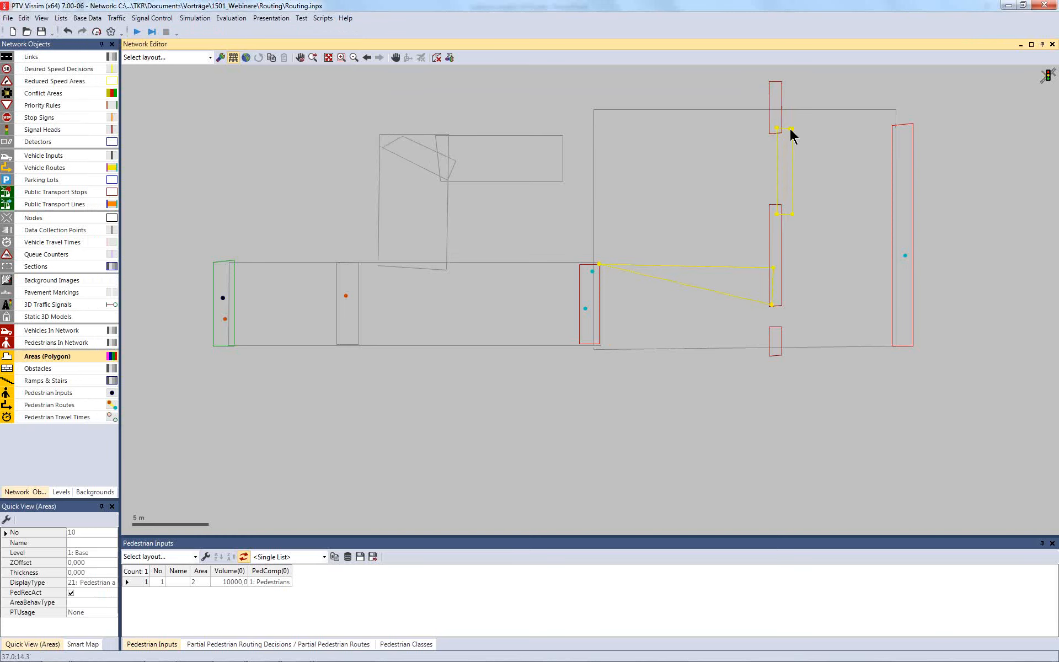
double_click(790, 128)
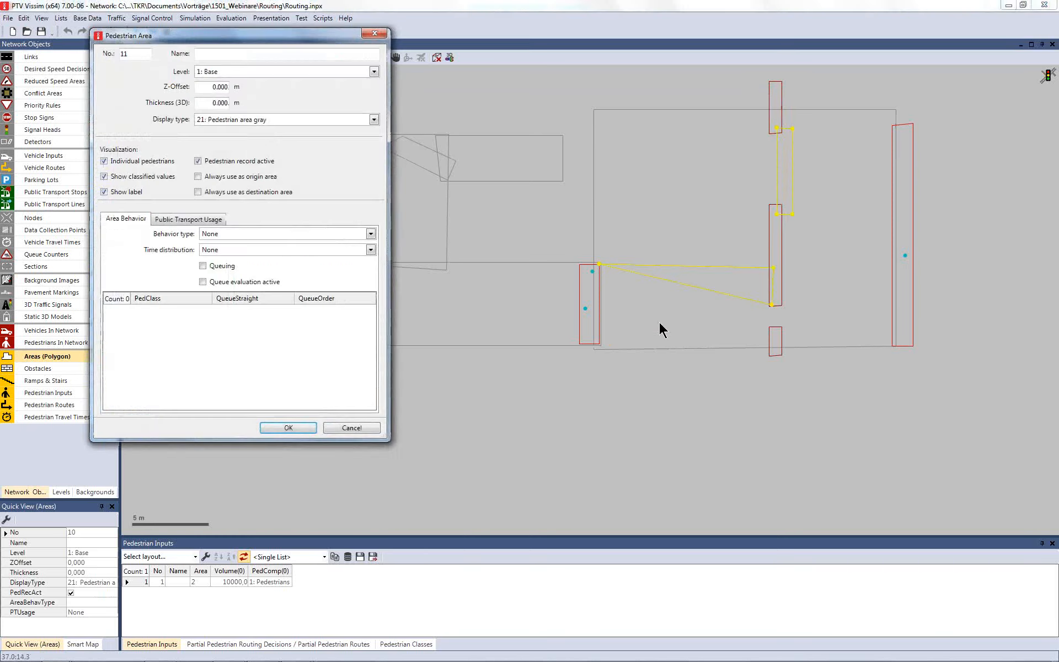
click(286, 427)
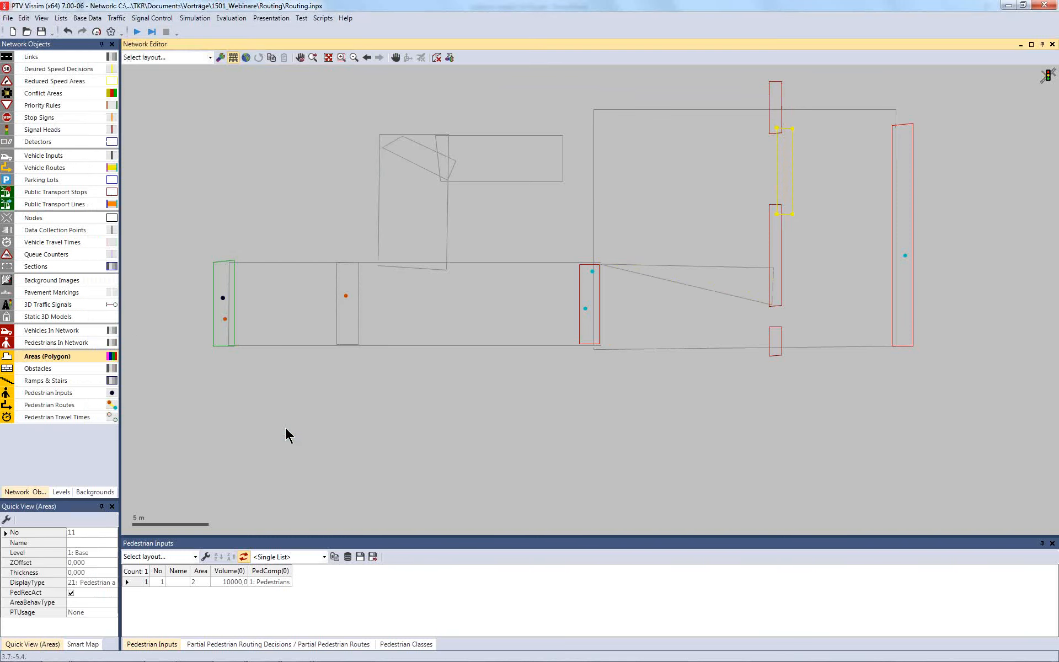
Step: Add a static partial routing decision for all pedestrian types in the triangular area, with a route through the upper gap area to the far destination
click(77, 405)
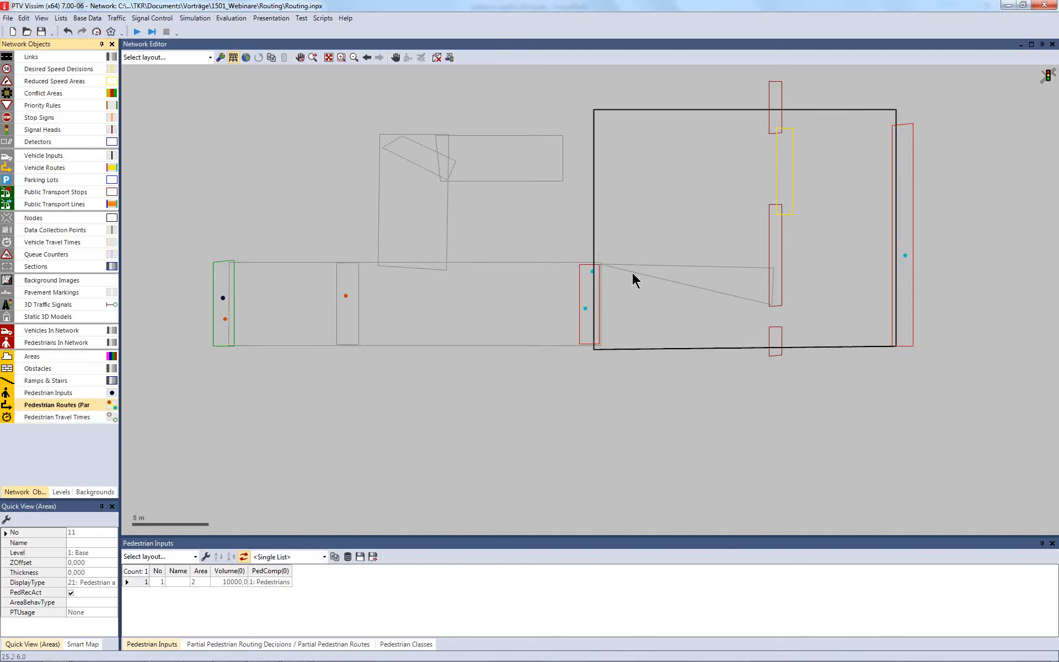
click(721, 287)
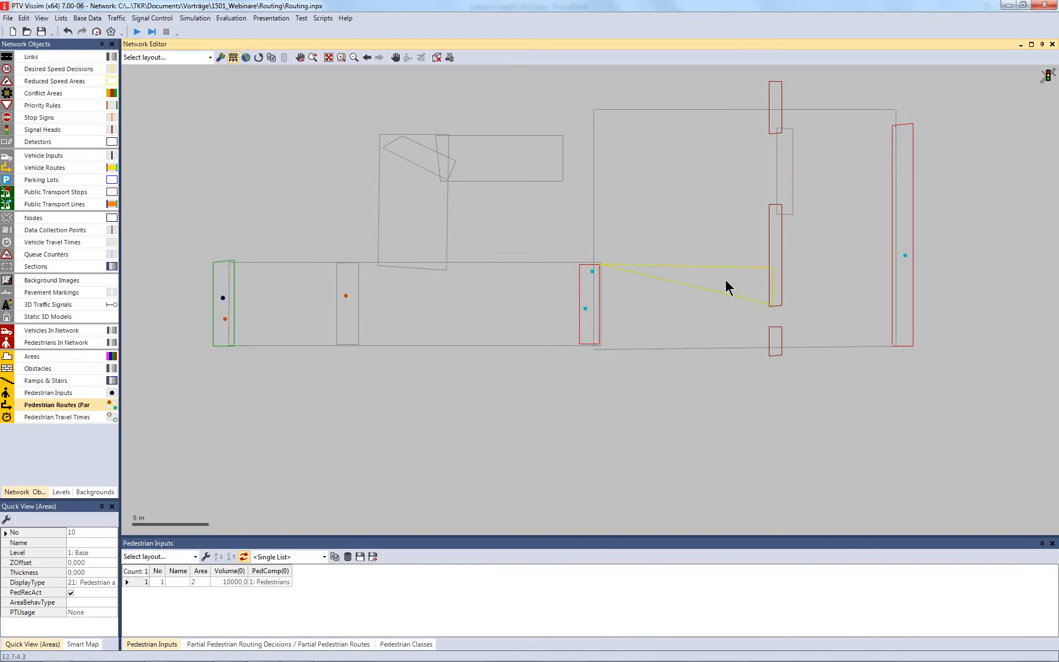
ctrl+right_click(726, 280)
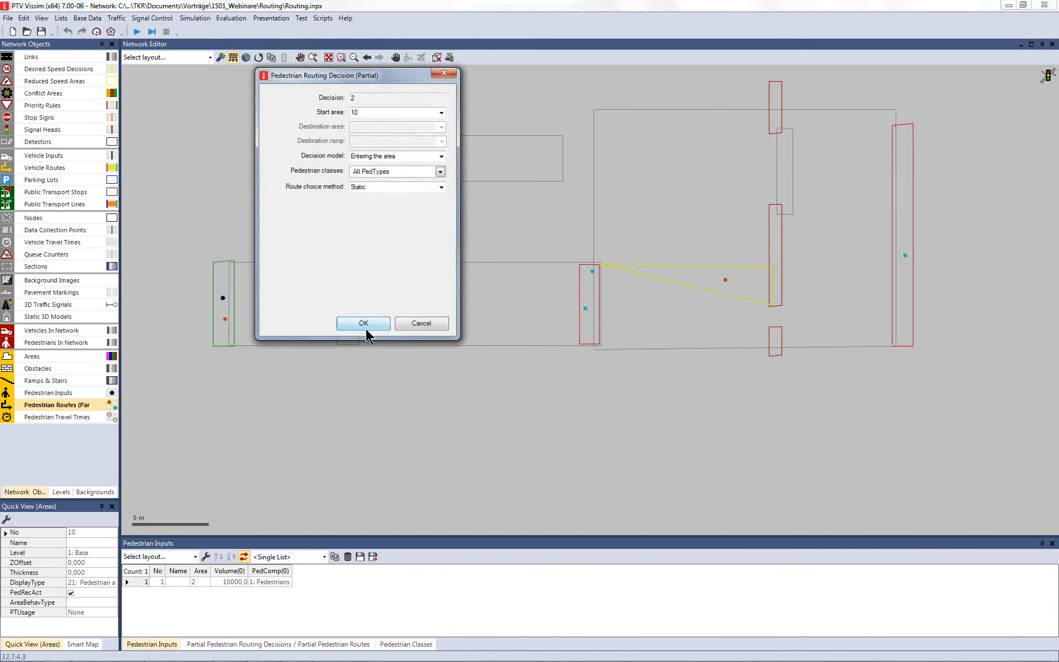
key(Return)
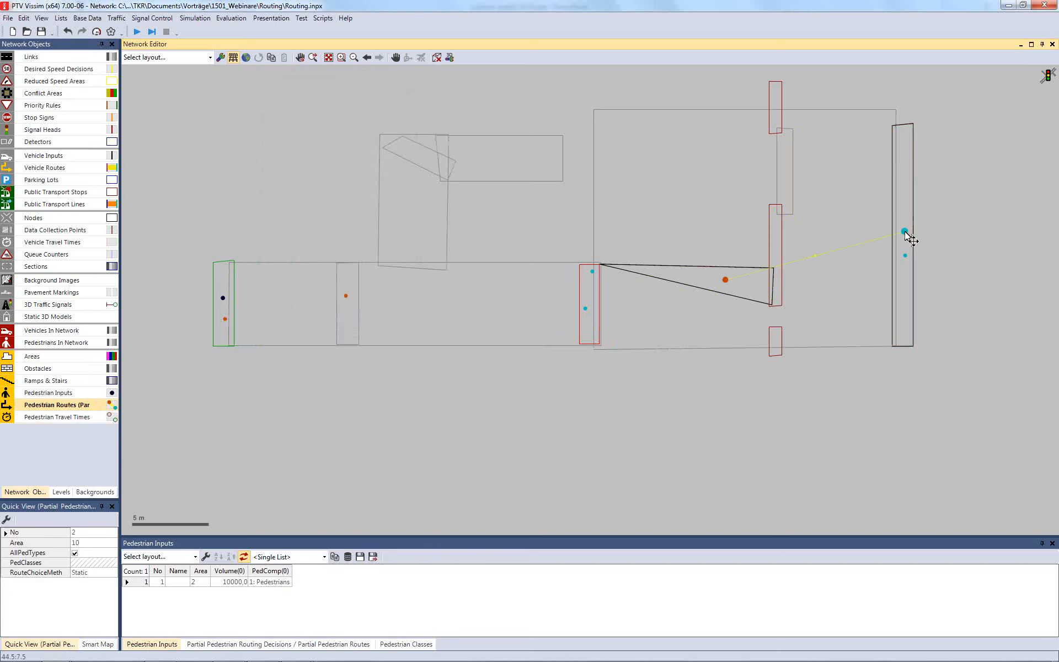
click(905, 239)
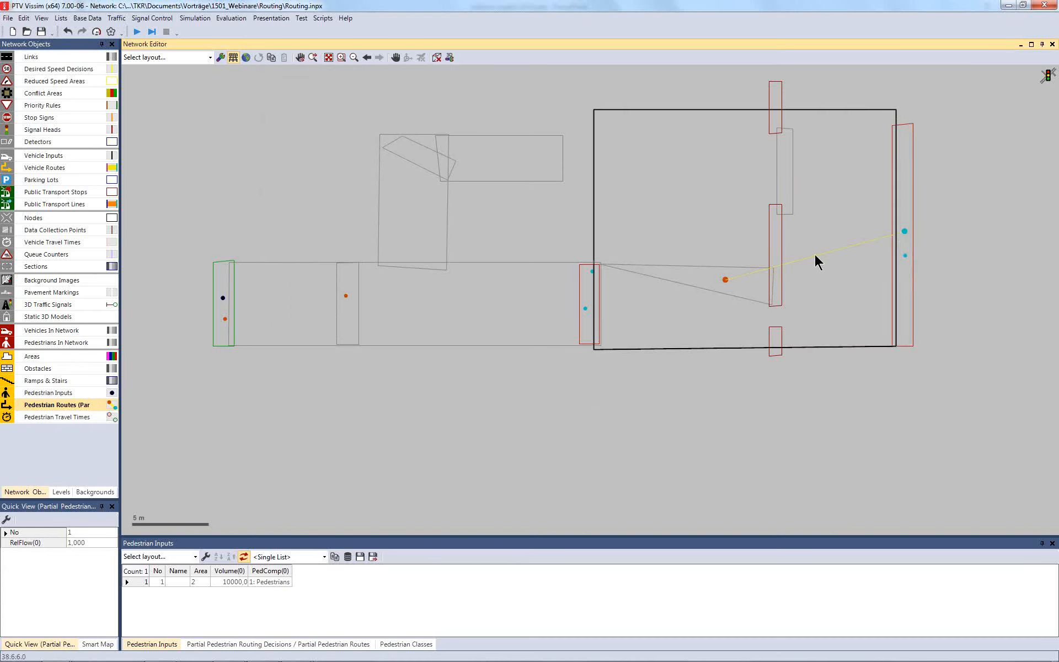
drag(817, 262, 787, 184)
click(722, 408)
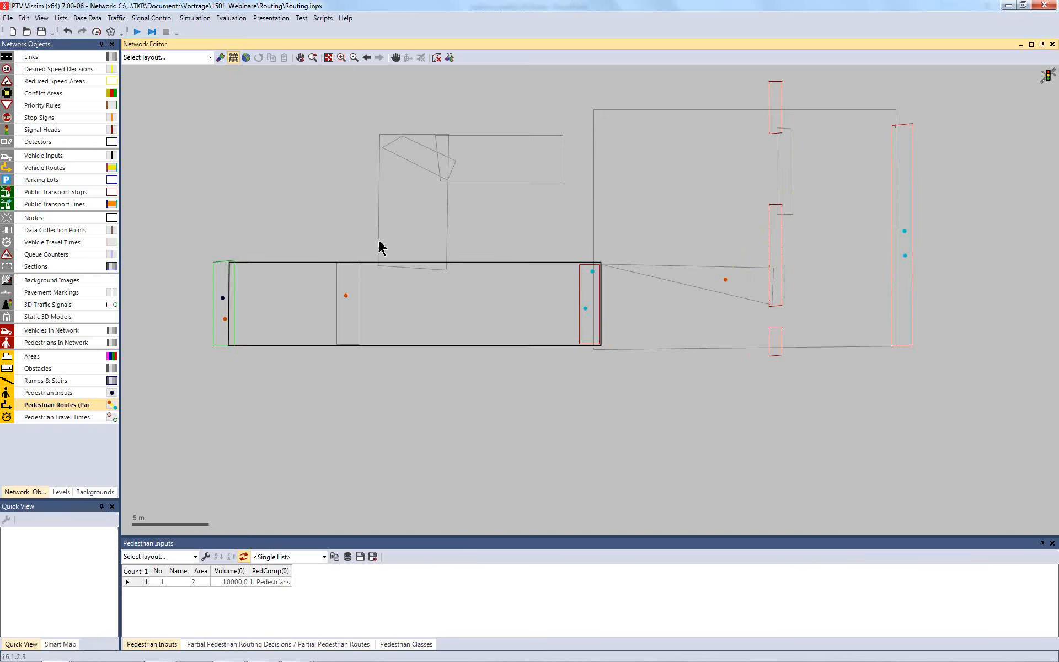
Step: Save the network changes and run the simulation, watching the detour around the obstacles in 2D and 3D
click(136, 33)
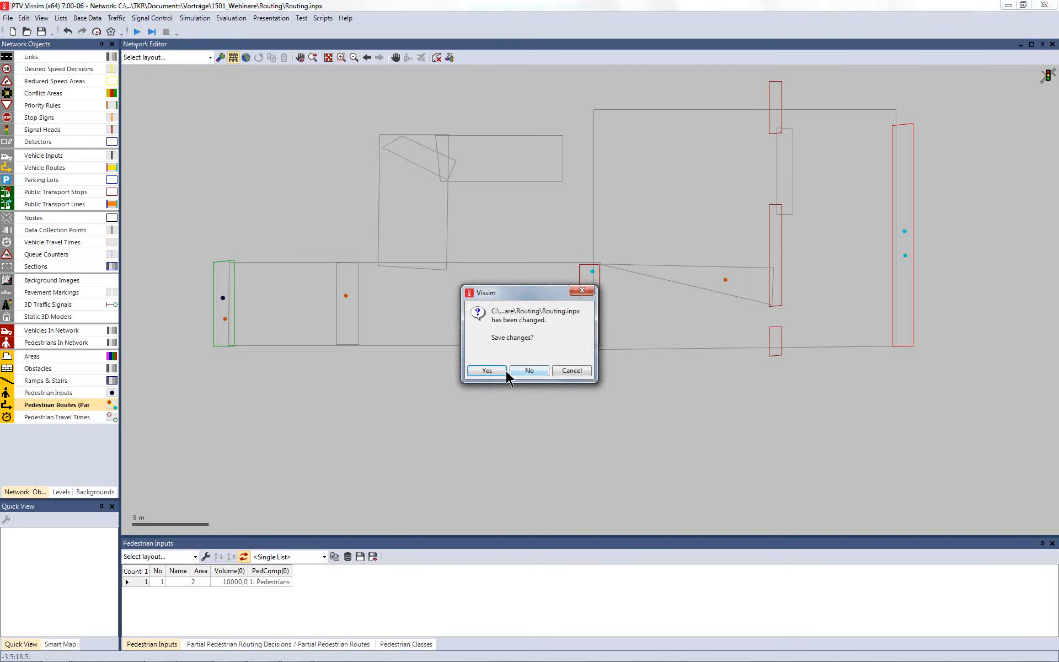
click(487, 370)
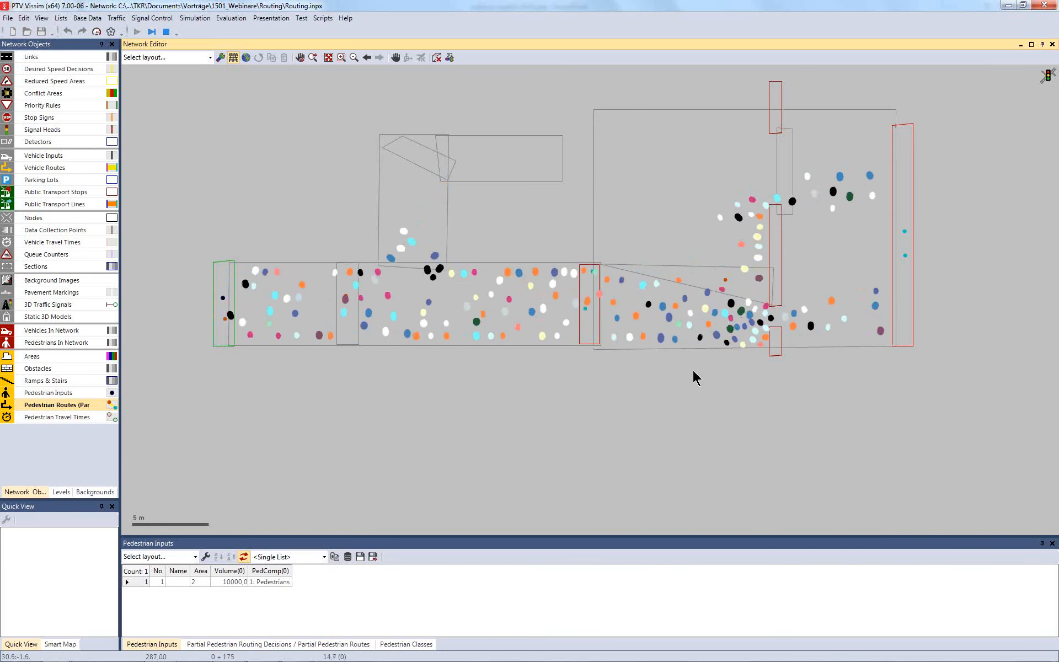
click(437, 58)
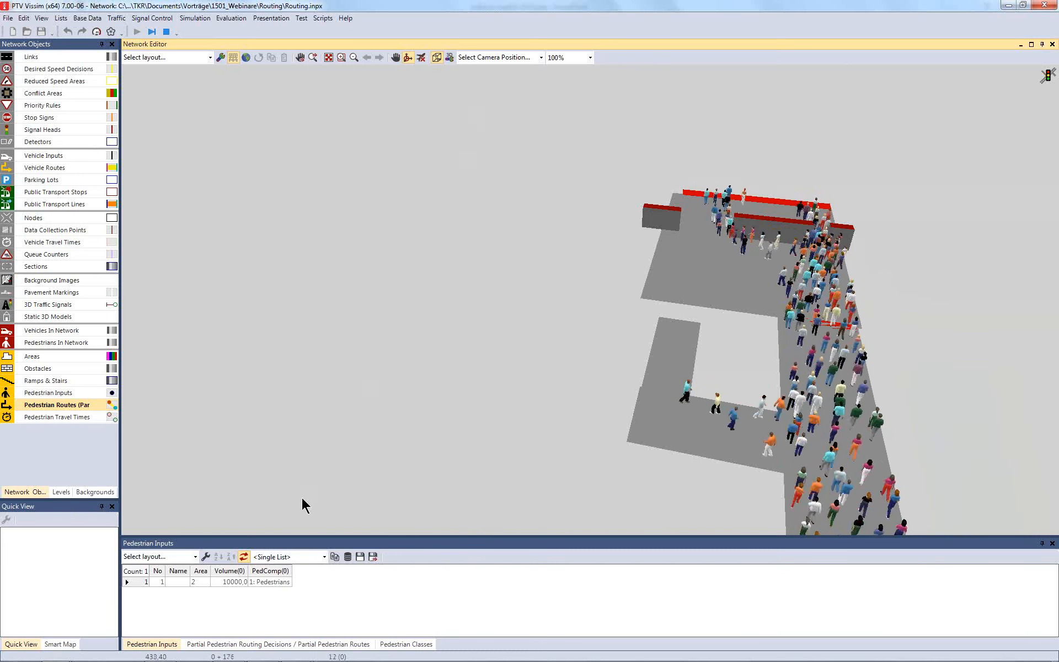
Step: Set the pedestrian input's volume to 3000 and then to 300 while the simulation is running
double_click(233, 581)
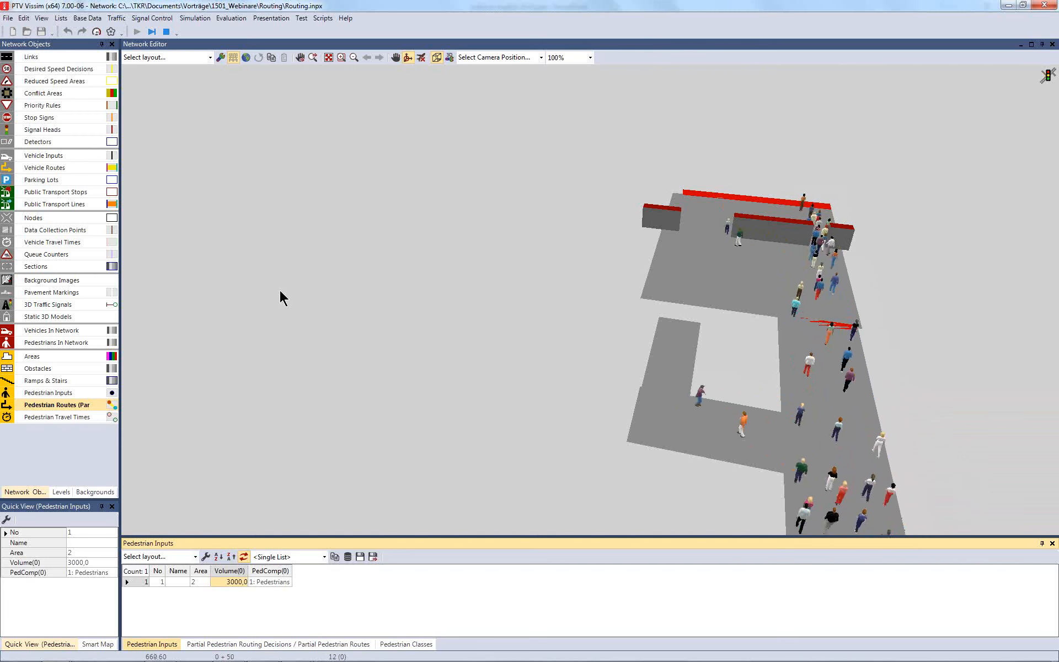
text(30)
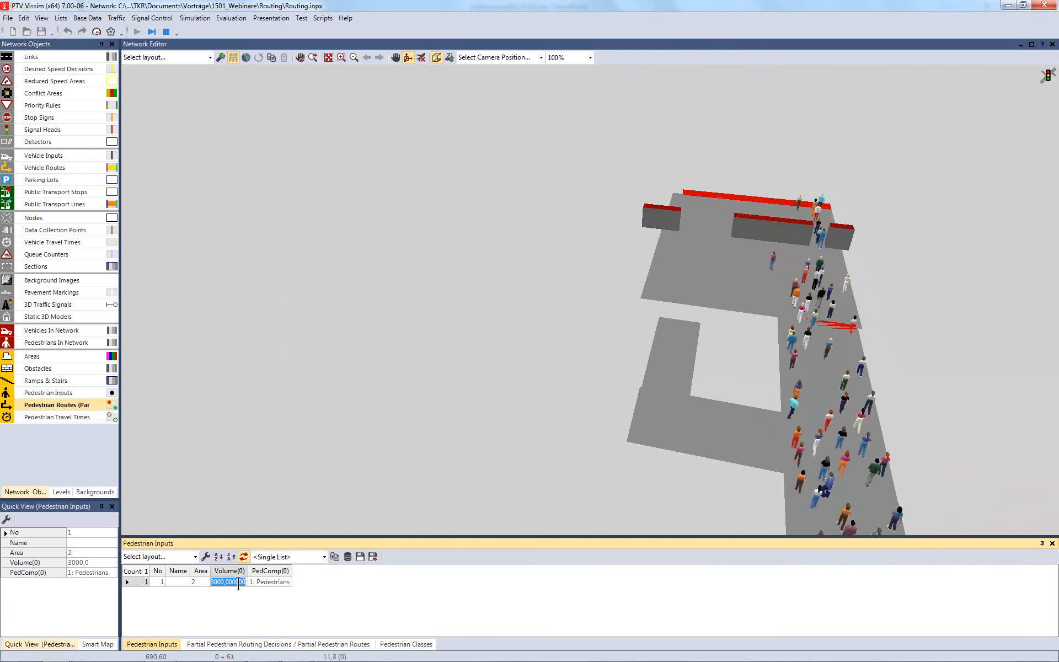
text(0)
key(Return)
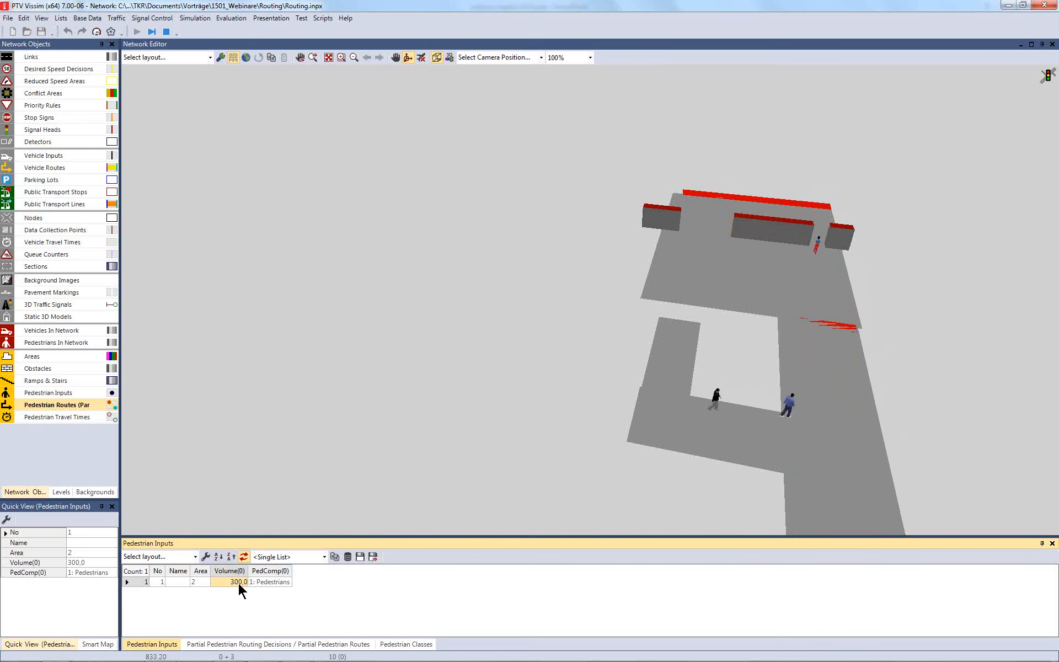
Step: Set the pedestrian input's volume back to 3000 and stop the run after watching it in the 2D view
click(238, 584)
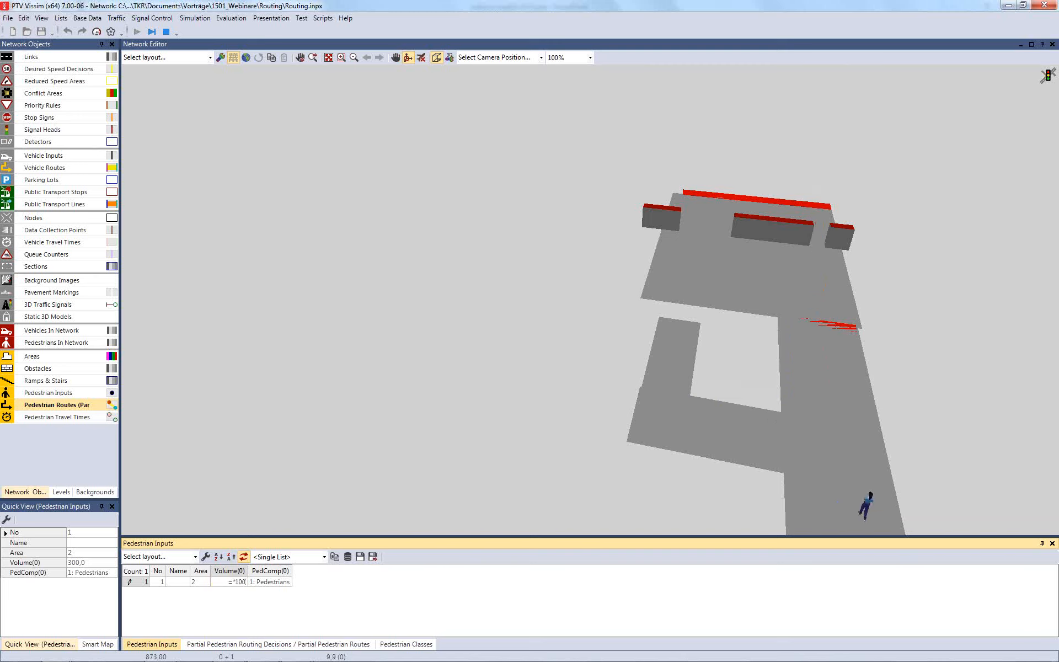
key(Return)
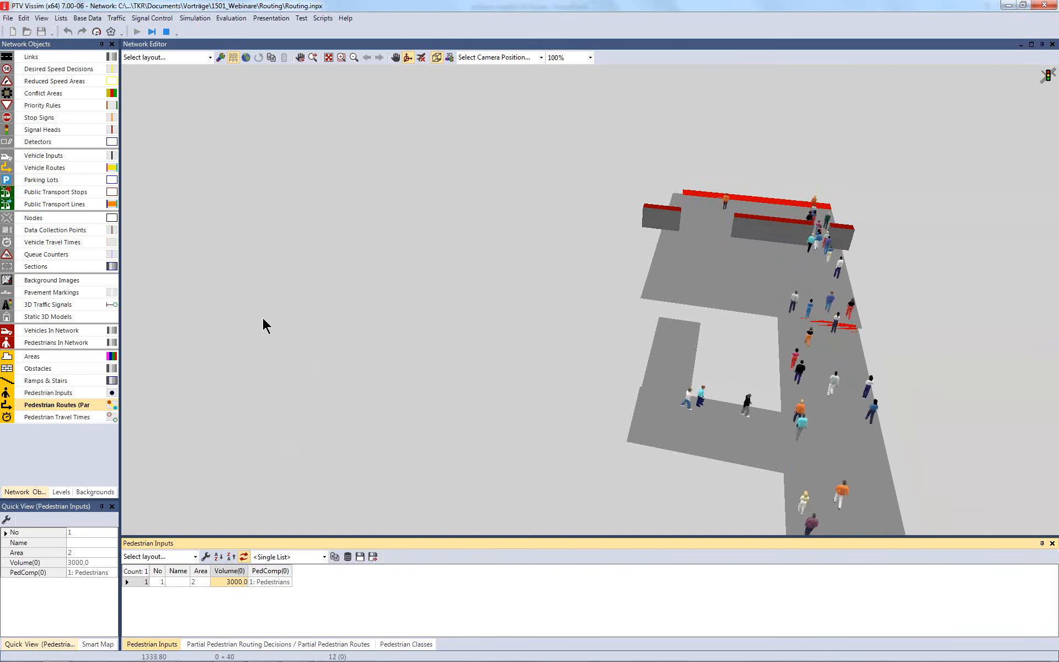
click(436, 57)
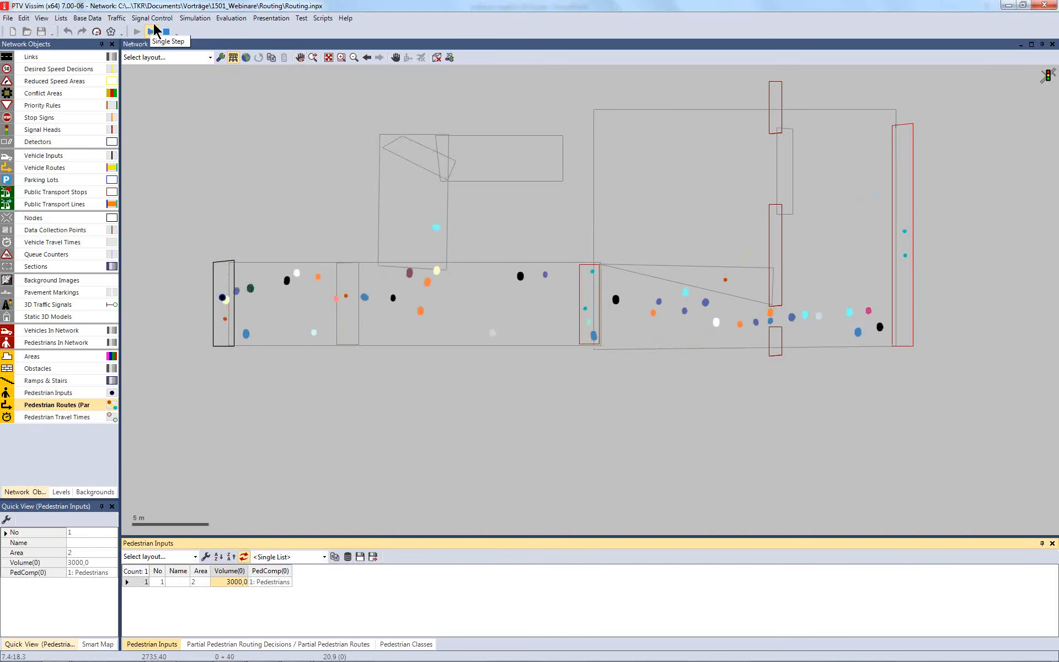
click(166, 31)
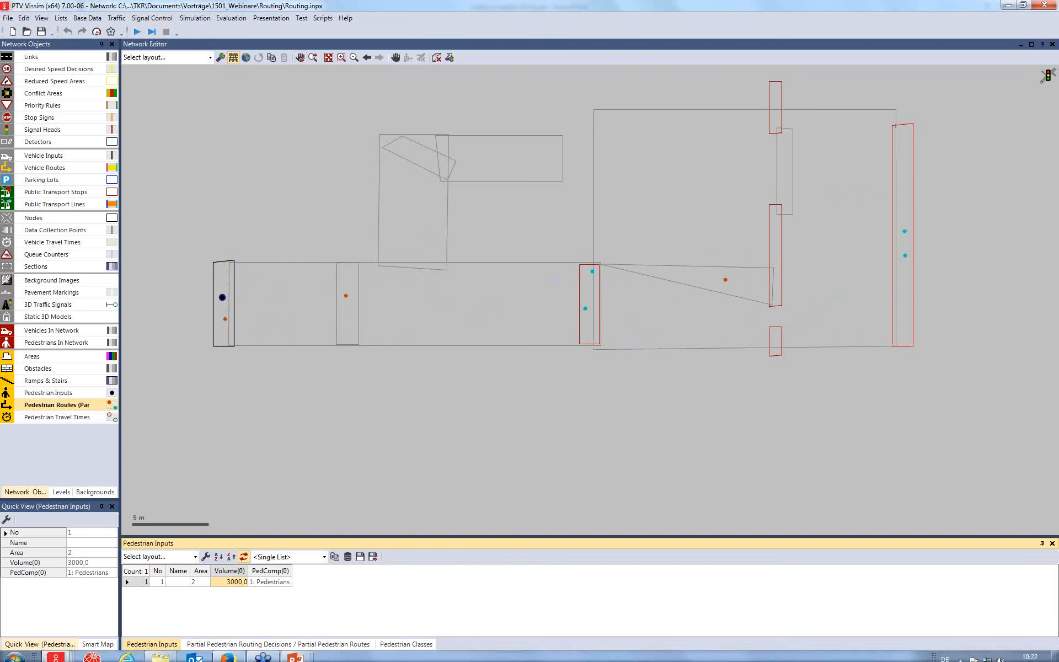
Step: Switch to the Vissim window with the ticket gates example 5 Partial Routes.inpx and show its network as wireframe
click(57, 649)
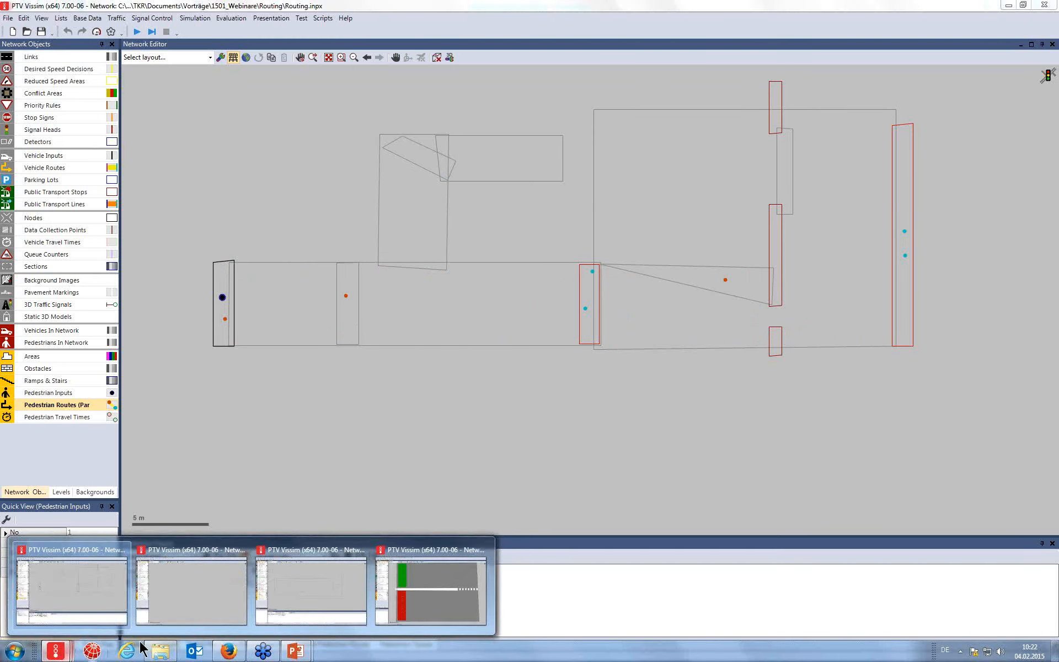
click(429, 599)
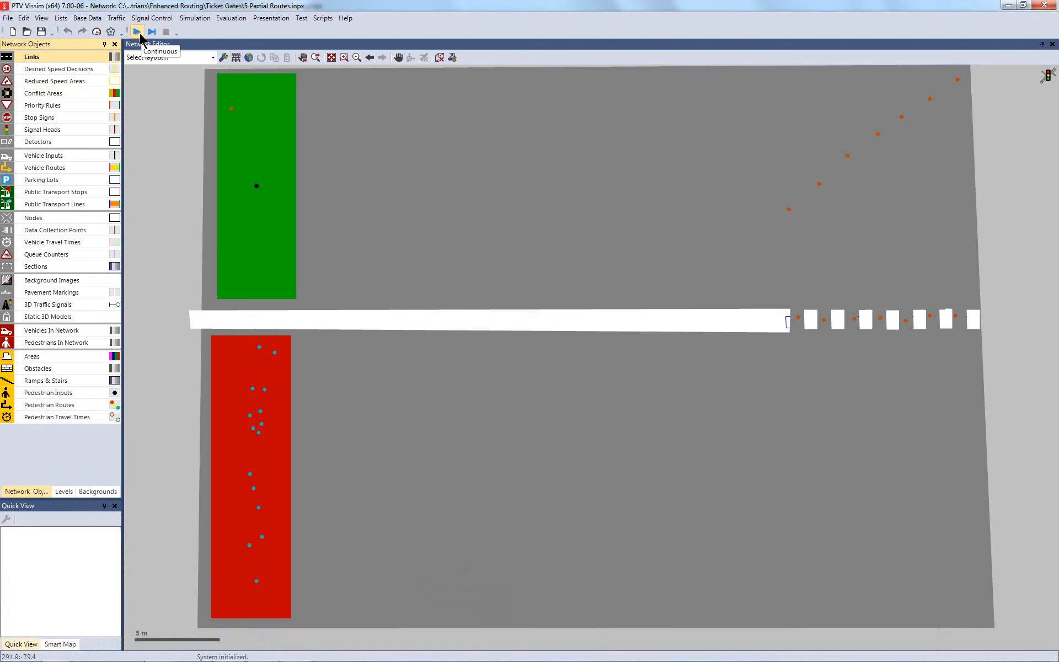
click(155, 97)
key(ctrl+w)
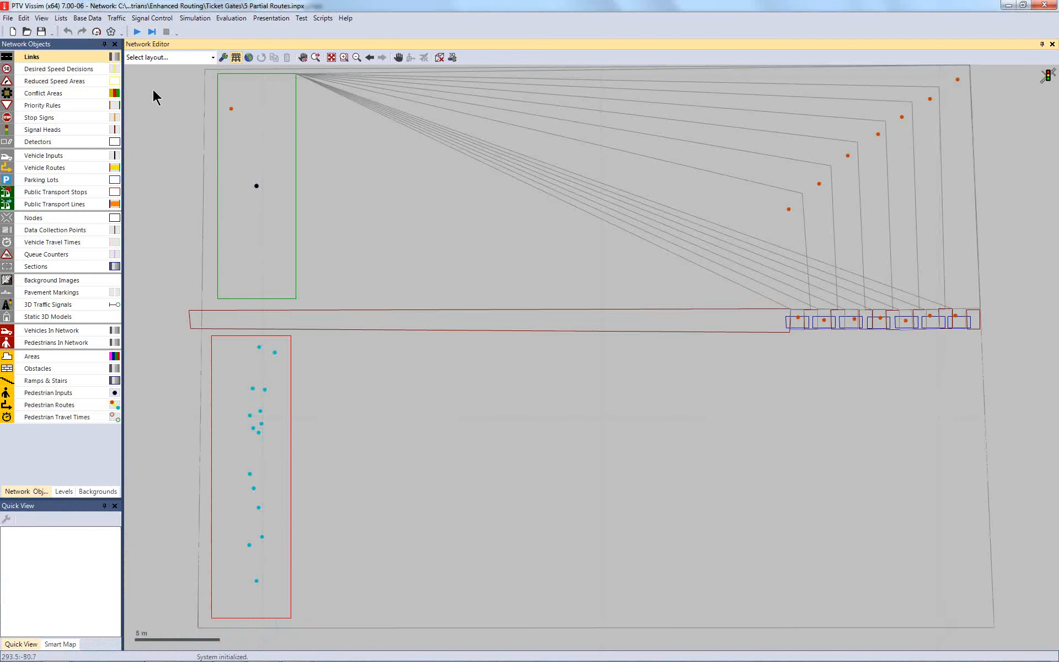
Step: Run the ticket gates simulation and watch how pedestrians spread over the gates in 2D and 3D
click(137, 31)
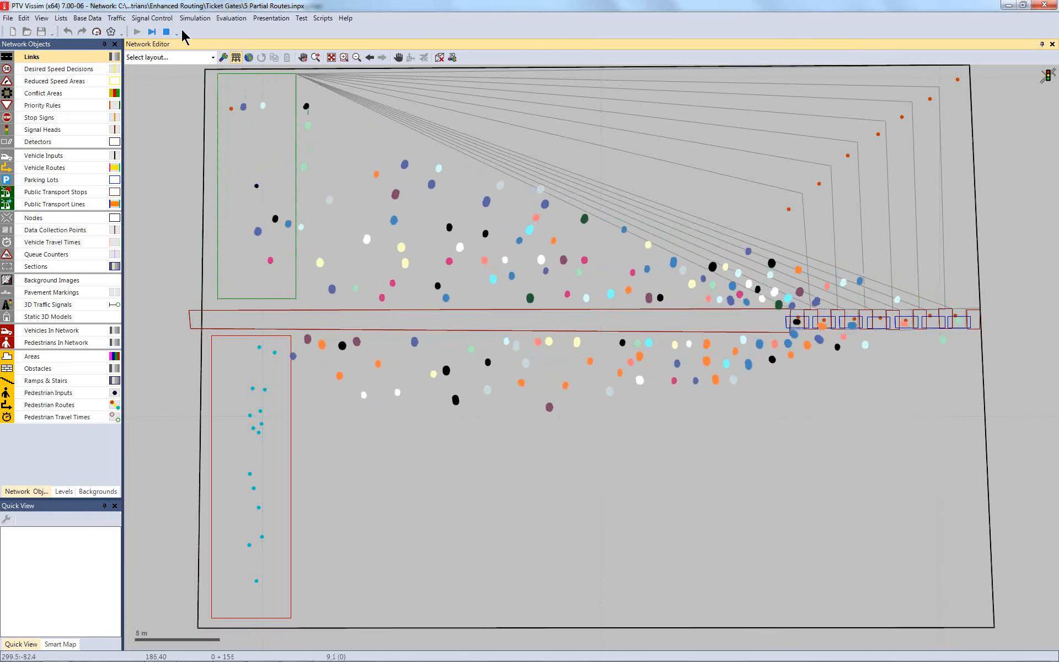
click(449, 78)
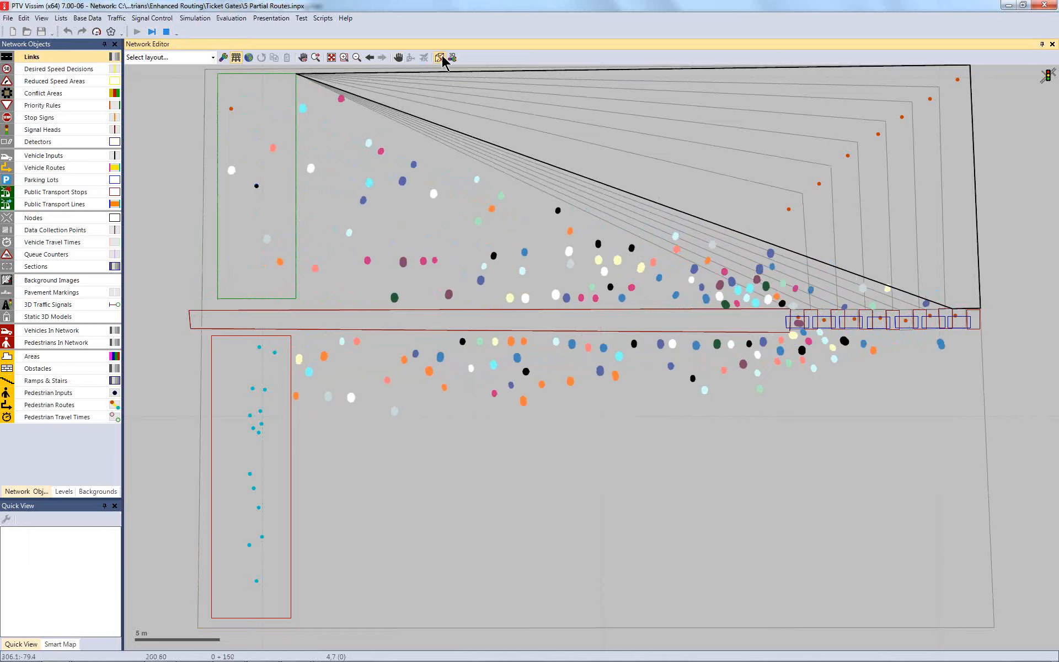
click(441, 57)
scroll(622, 414, up, 5)
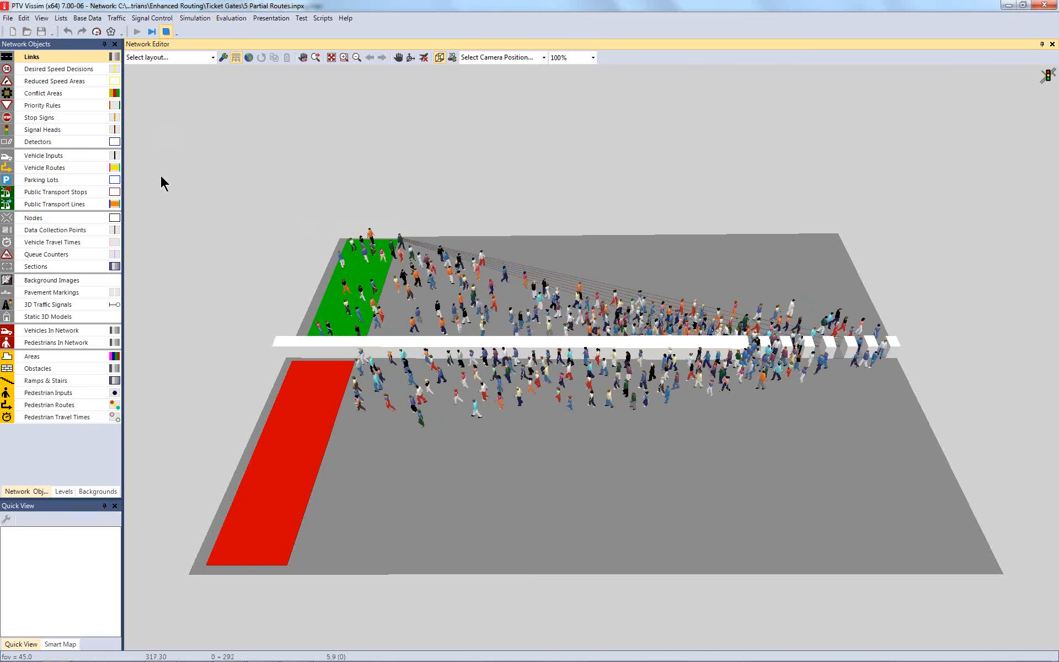
Step: Stop the run and, in the 2D view, move the nested triangular decision areas away from the ticket gates, outside the walkable area
key(Escape)
key(ctrl+d)
scroll(392, 276, down, 1)
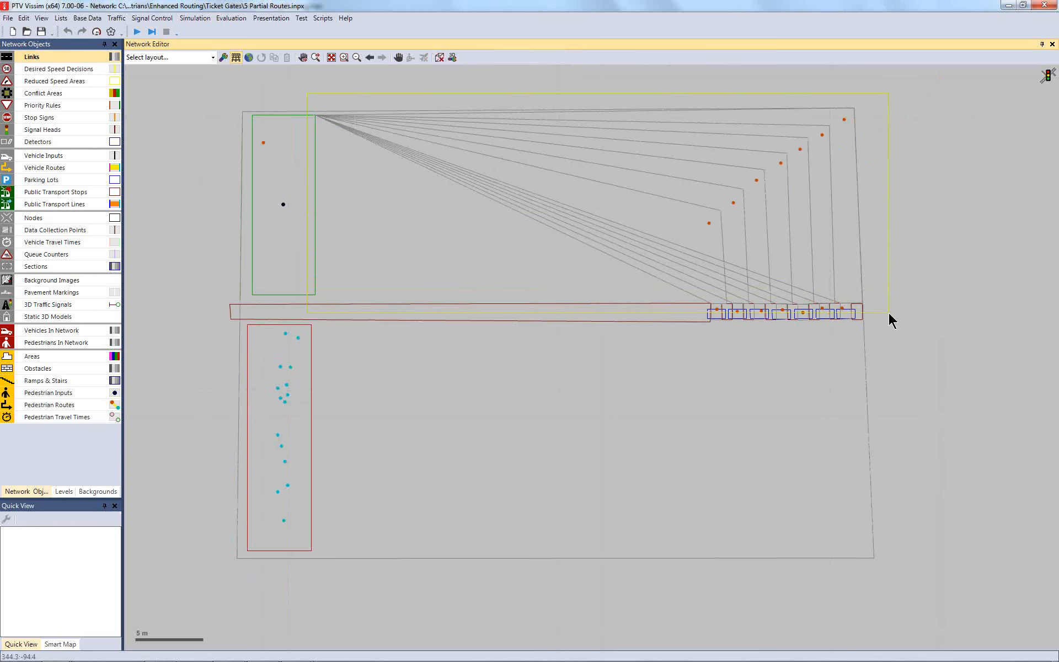
drag(888, 313, 888, 313)
drag(612, 203, 790, 99)
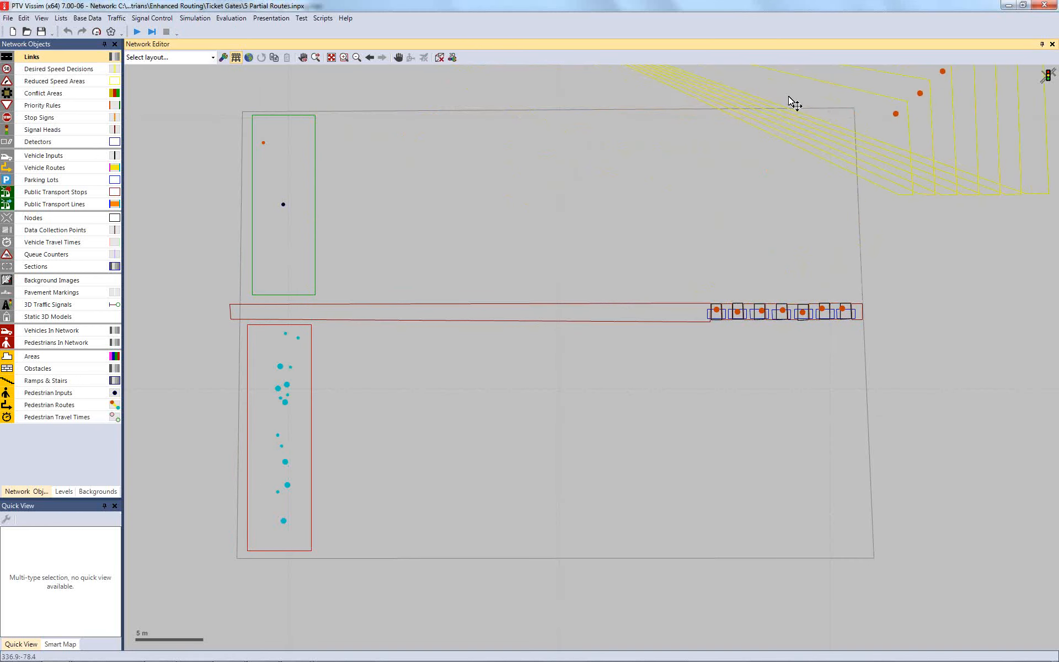
Step: Run the ticket gates simulation in 3D without saving the changes, using Quick Mode to skip ahead to the crowding
key(ctrl+d)
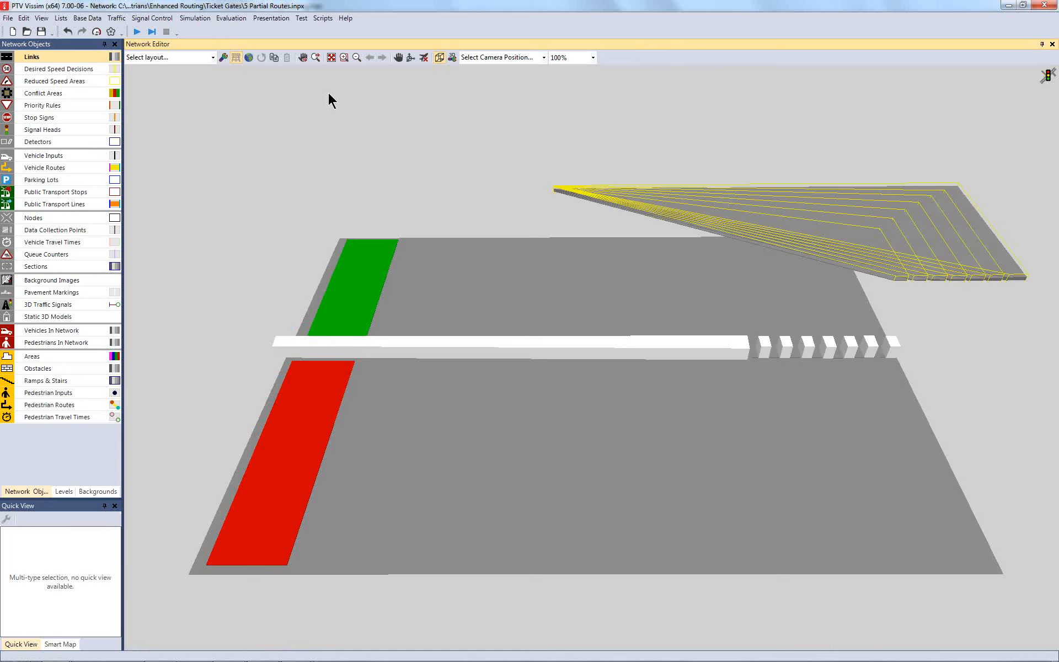
click(136, 32)
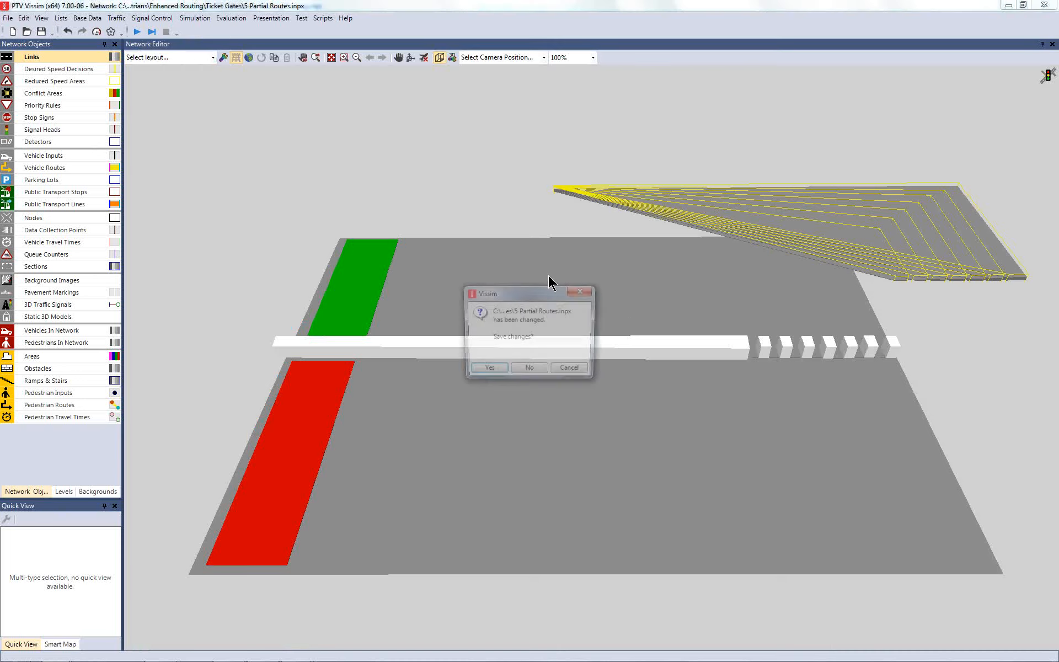
click(527, 370)
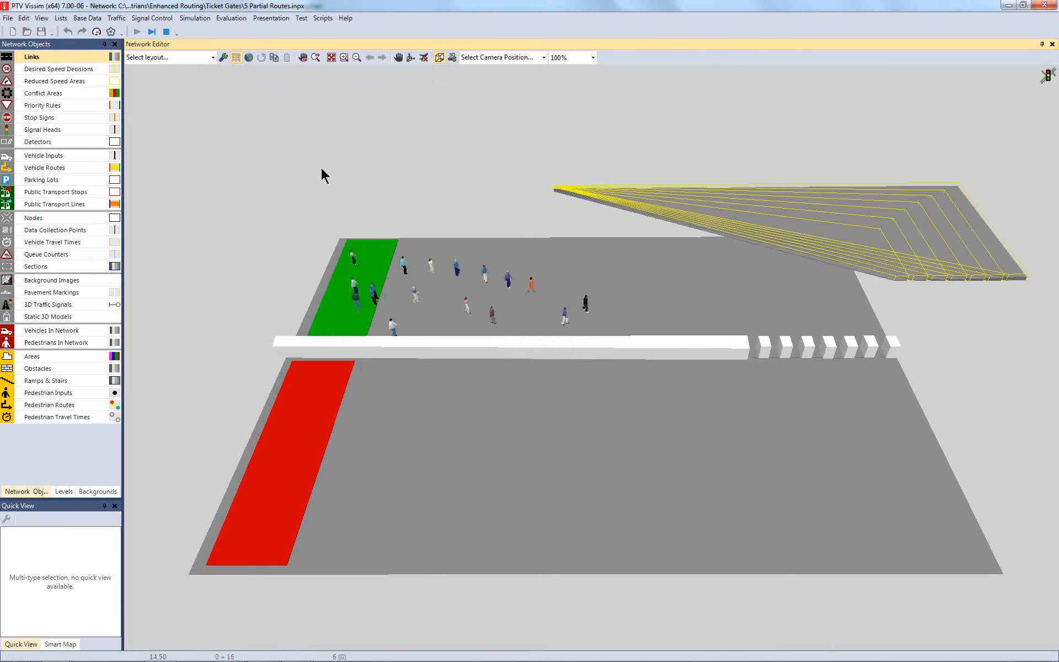
click(97, 32)
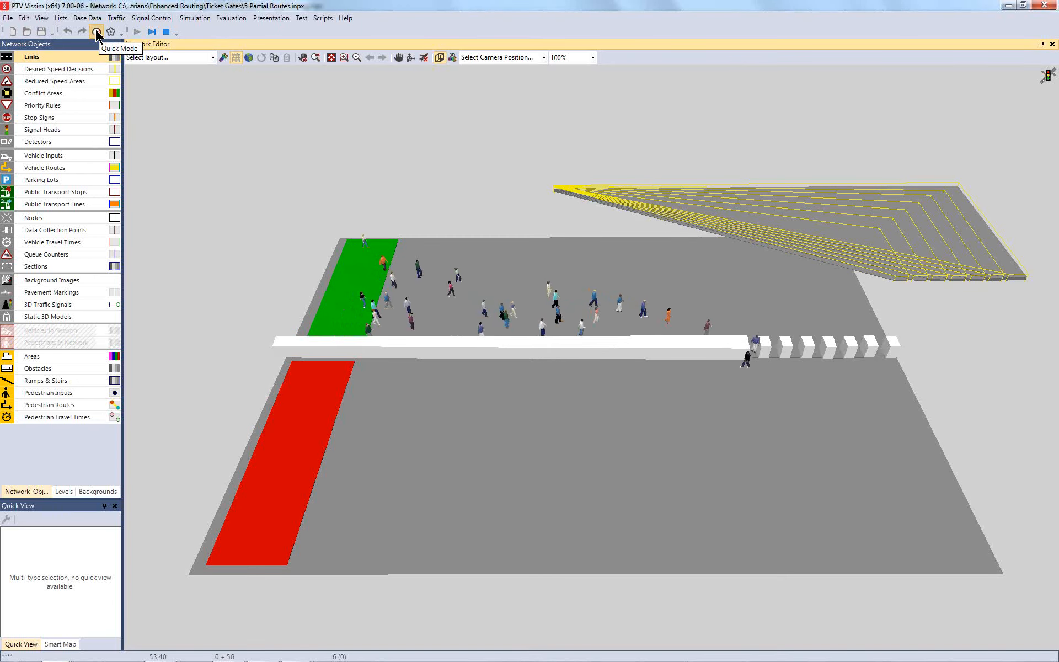
click(96, 32)
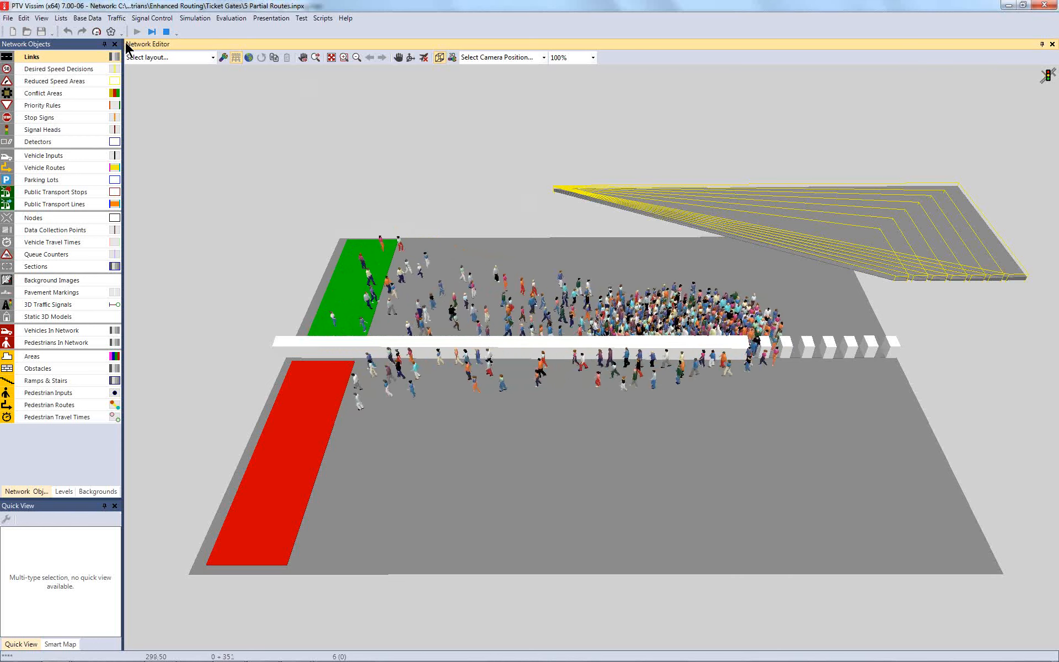
Step: Stop the run and, in the 2D view, move all nested triangular decision areas back onto the walkable area in front of the ticket gates
click(167, 32)
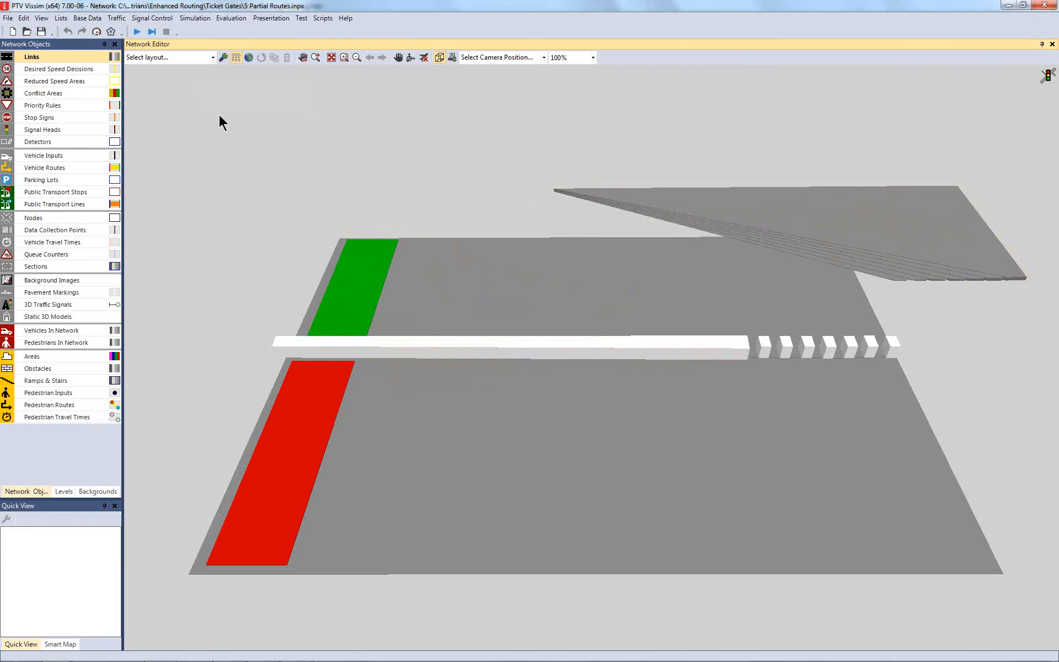
key(ctrl+d)
key(ctrl+d)
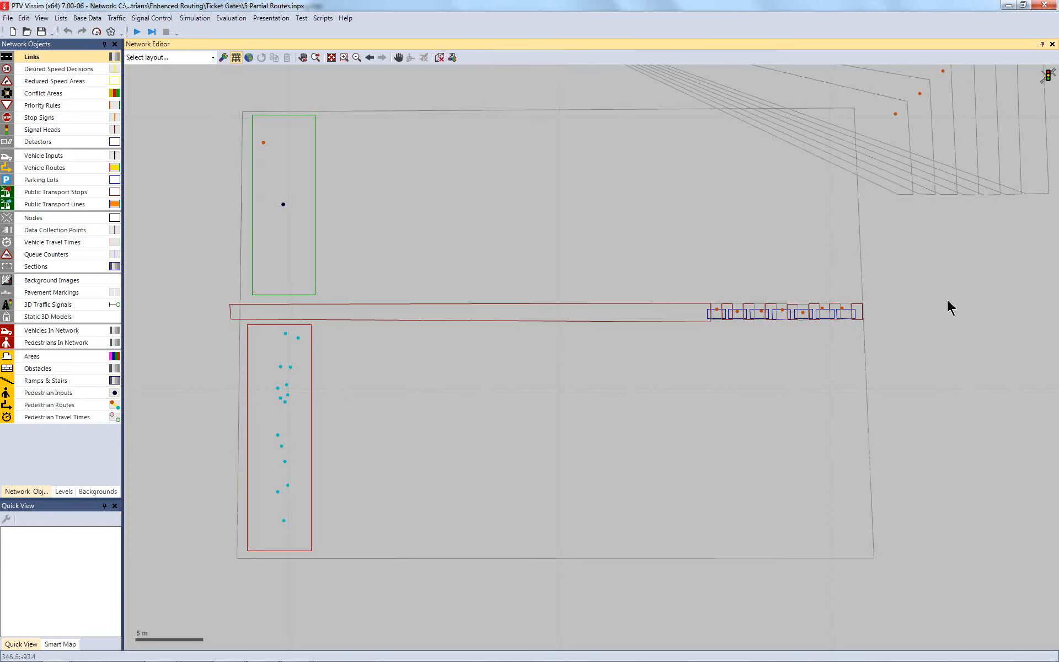
scroll(948, 306, down, 1)
scroll(918, 306, down, 2)
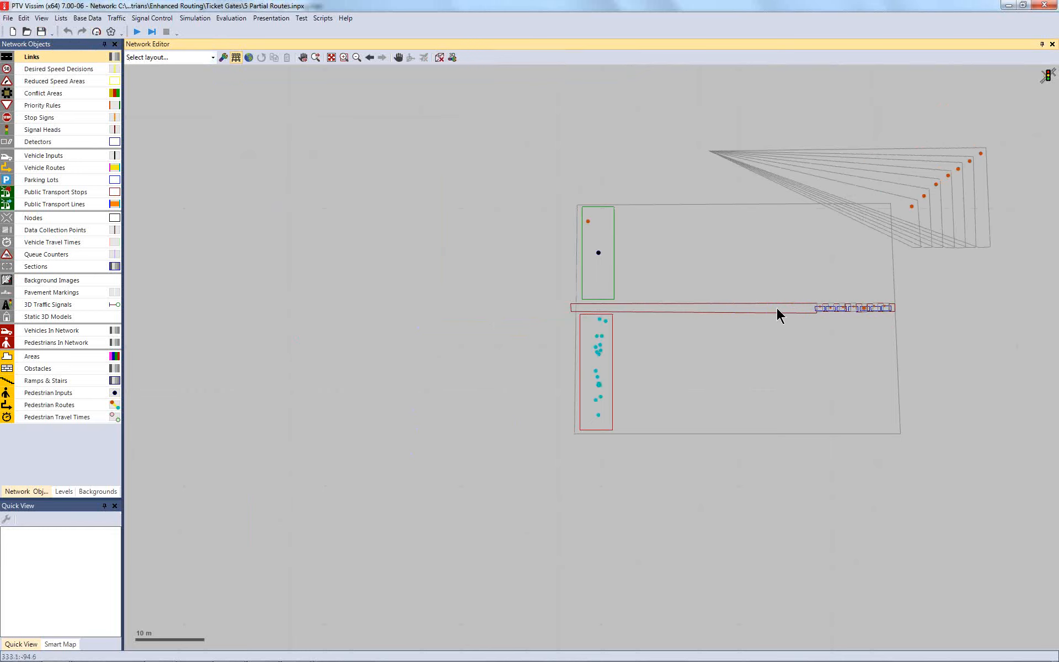
scroll(325, 306, down, 1)
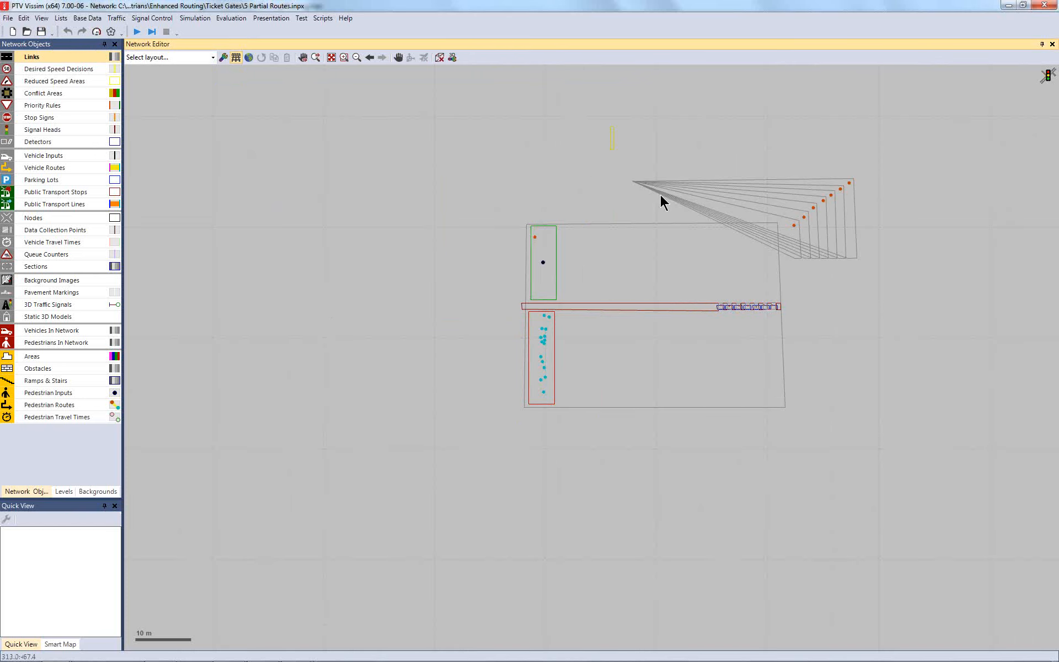
drag(633, 132, 888, 266)
scroll(803, 229, up, 4)
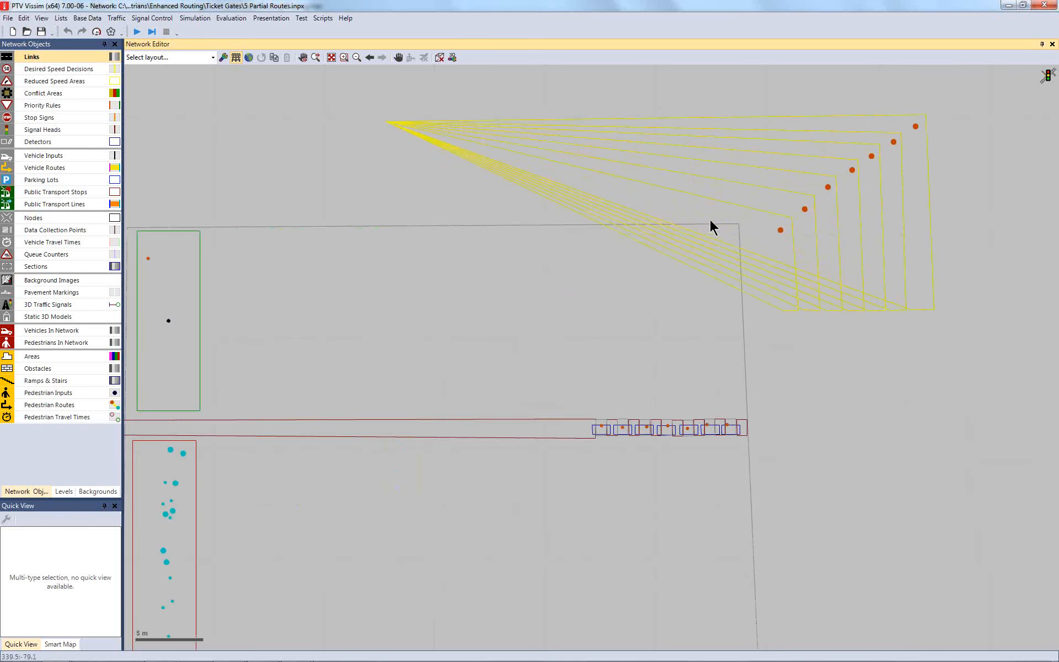
drag(709, 220, 523, 327)
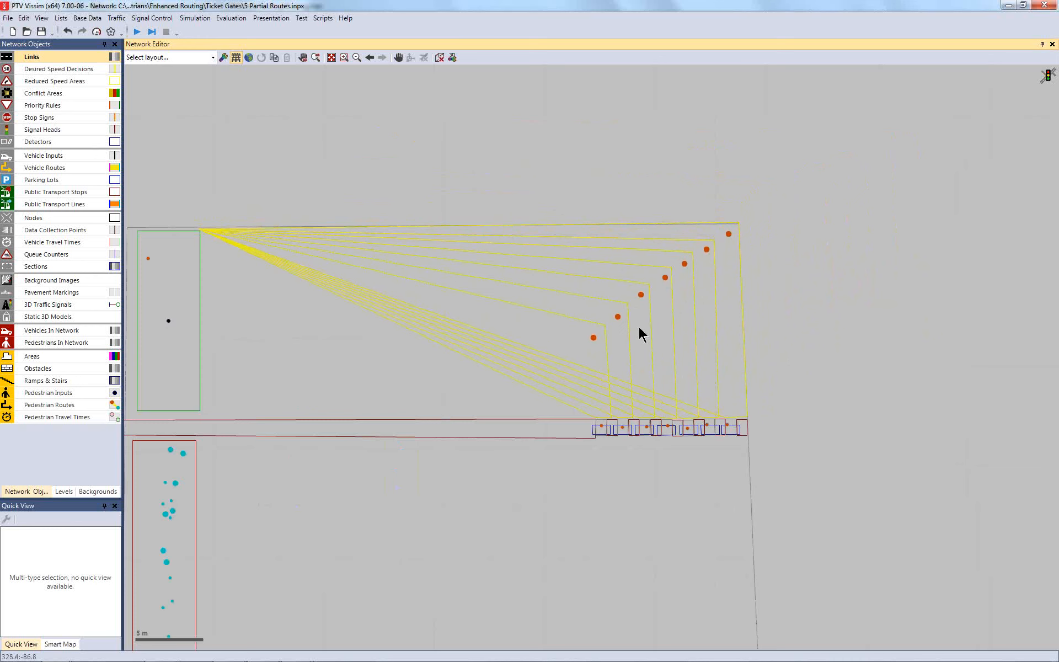
click(799, 330)
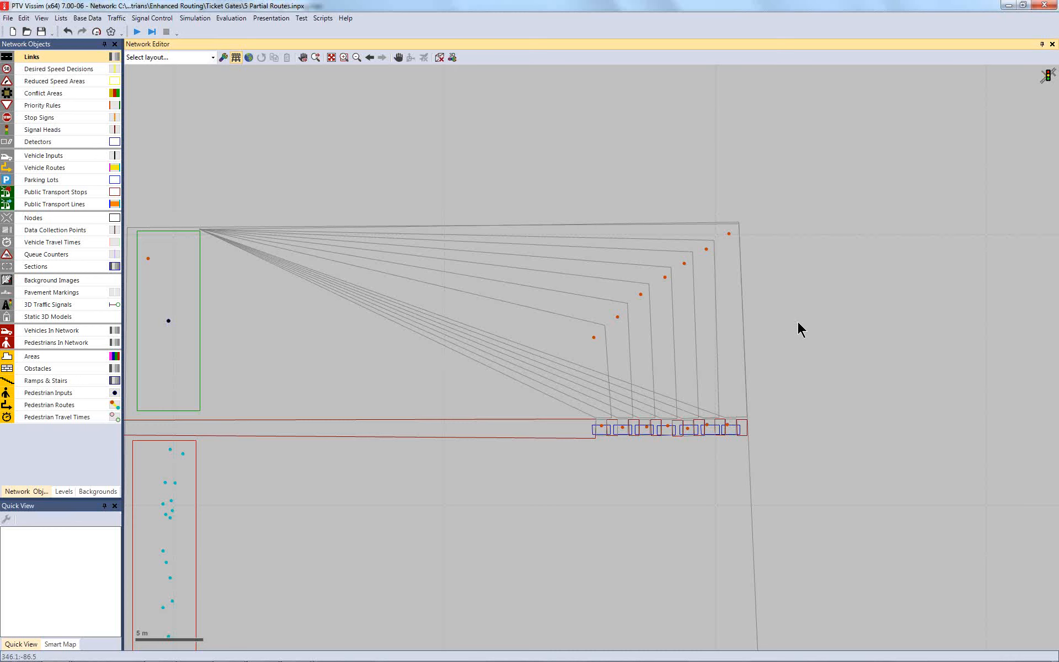
Step: Switch to the Vissim window with the network Routing_99.inpx
mouse_move(50, 655)
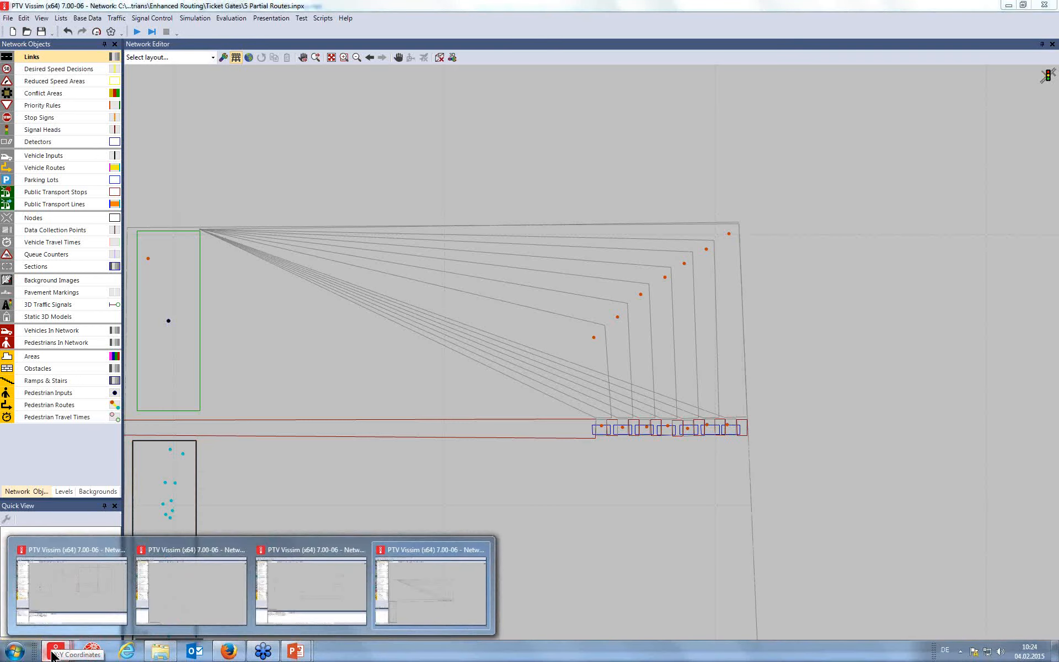
click(58, 601)
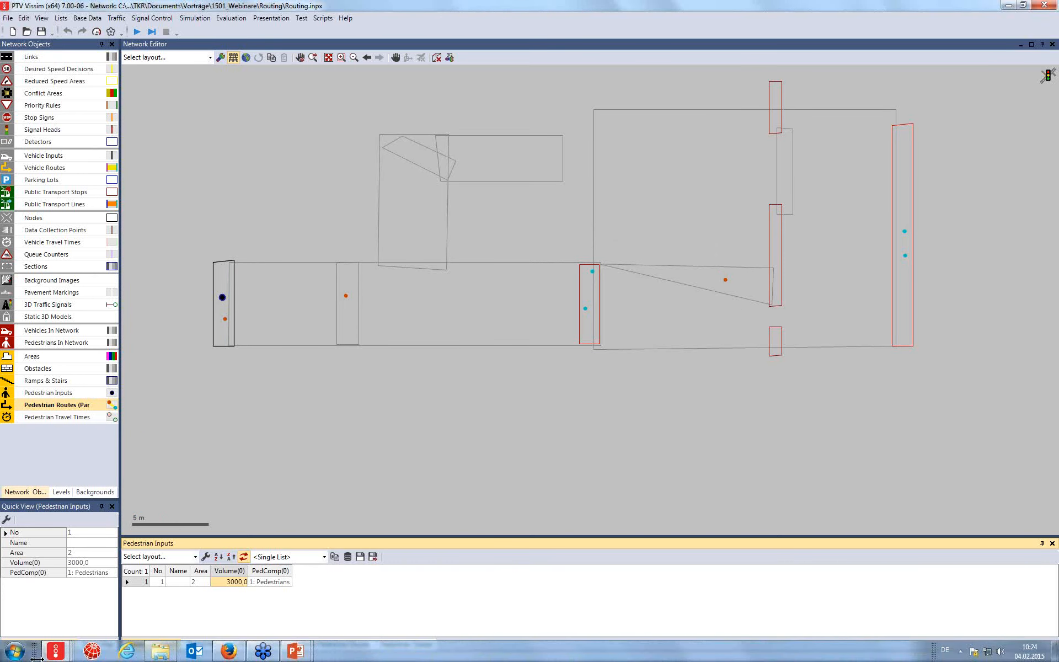
mouse_move(58, 654)
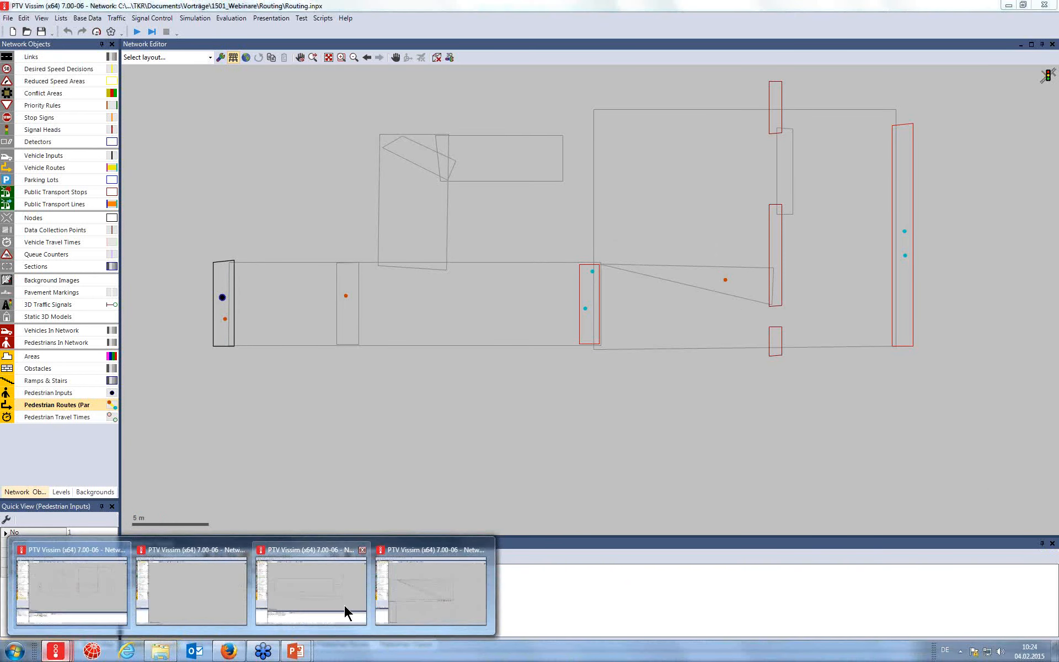
mouse_move(345, 604)
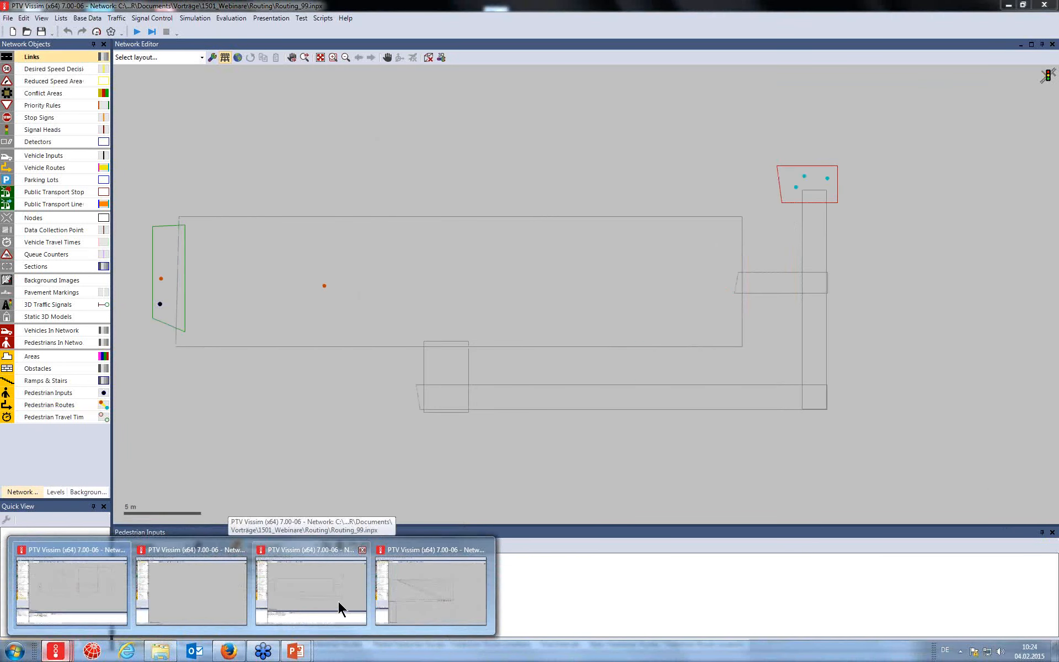
click(336, 598)
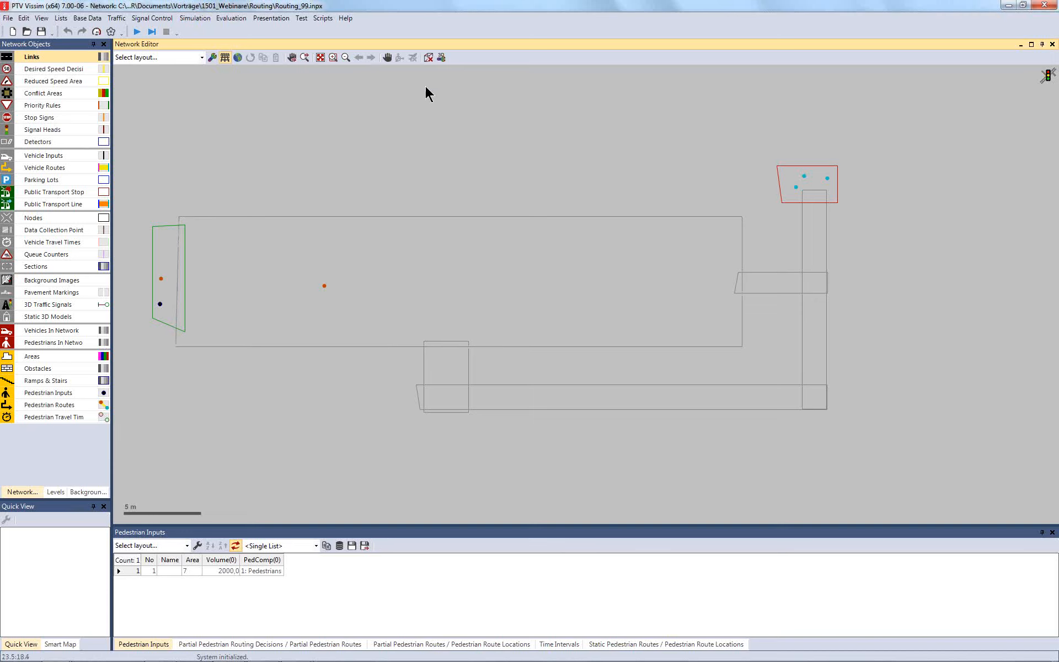
Step: Show the network in 3D, run the simulation to watch which path the pedestrians take, and stop it
click(428, 58)
scroll(660, 207, up, 5)
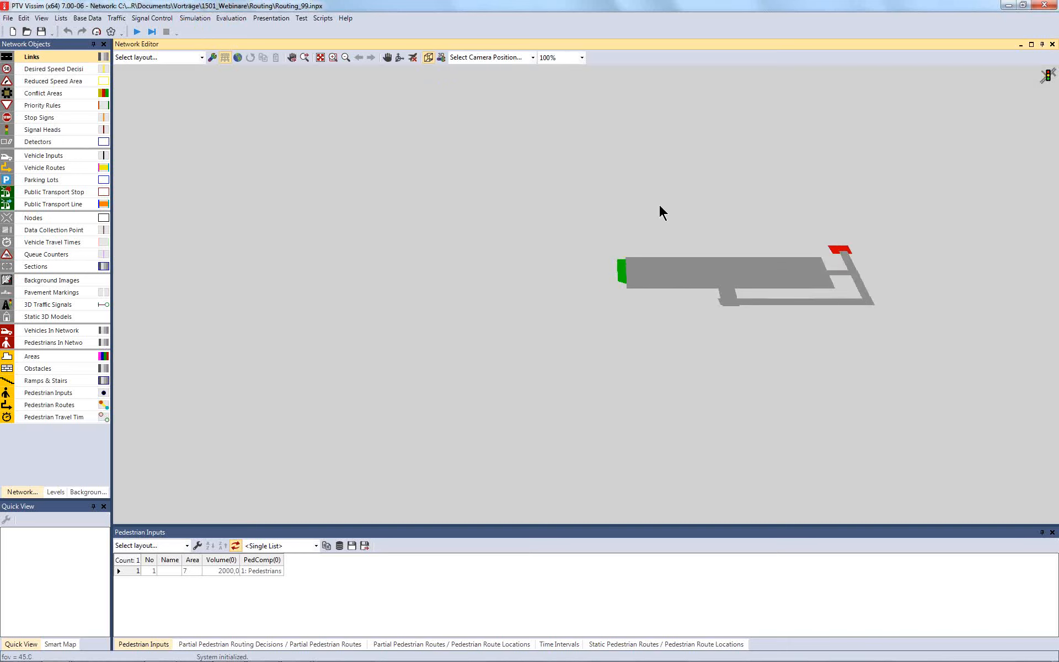
click(387, 58)
drag(857, 190, 597, 188)
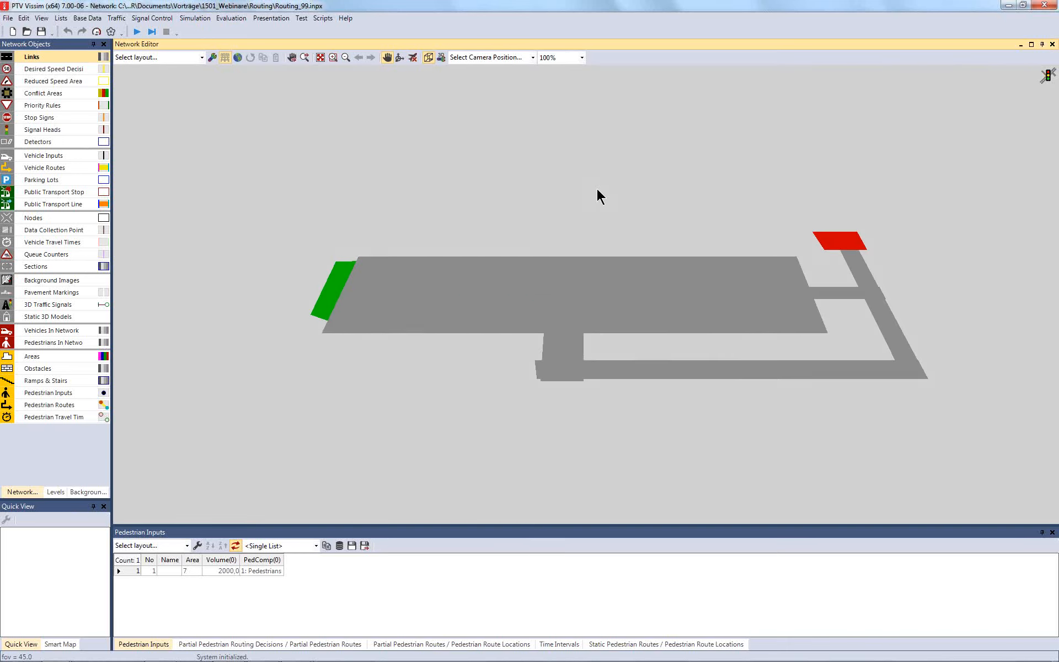
scroll(597, 190, up, 2)
click(137, 32)
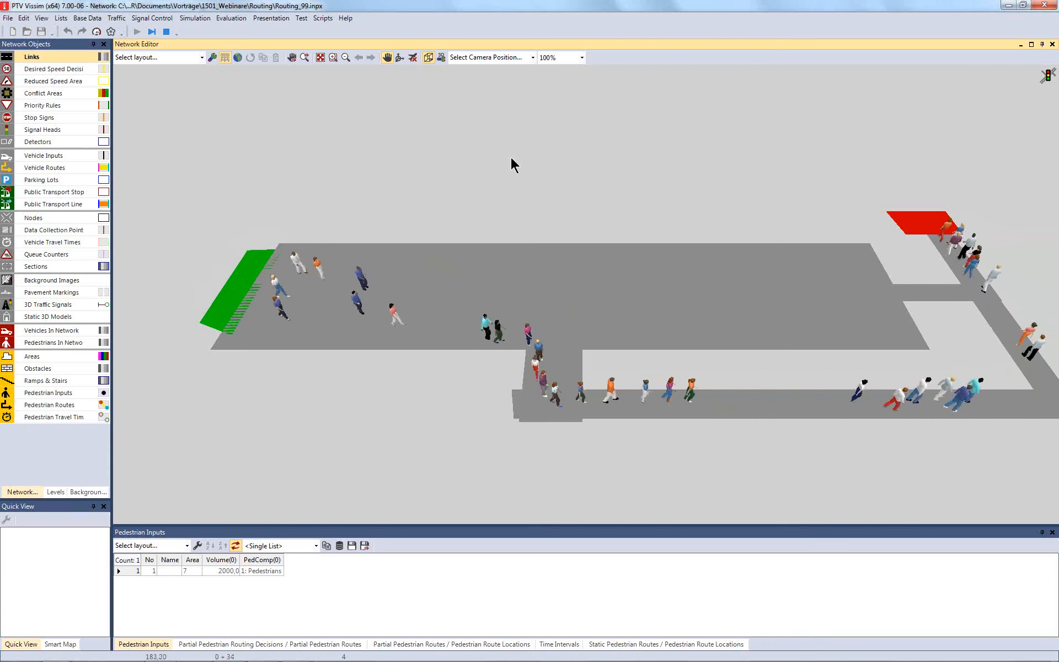
click(166, 32)
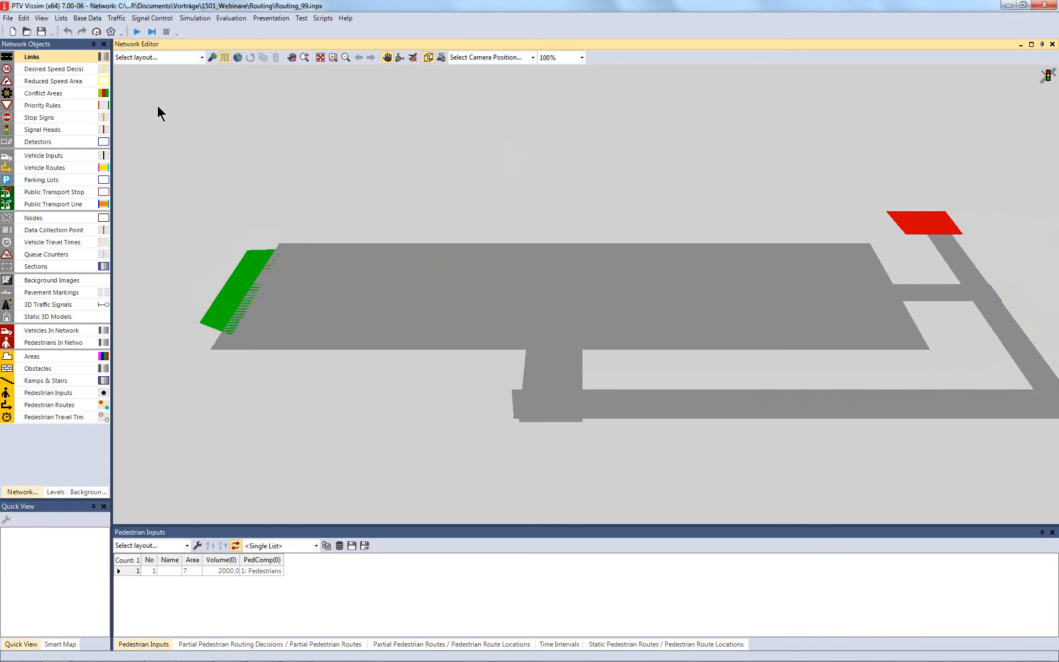
Step: Return to the 2D view and display the partial pedestrian routes starting from the decision in the large area
key(ctrl+d)
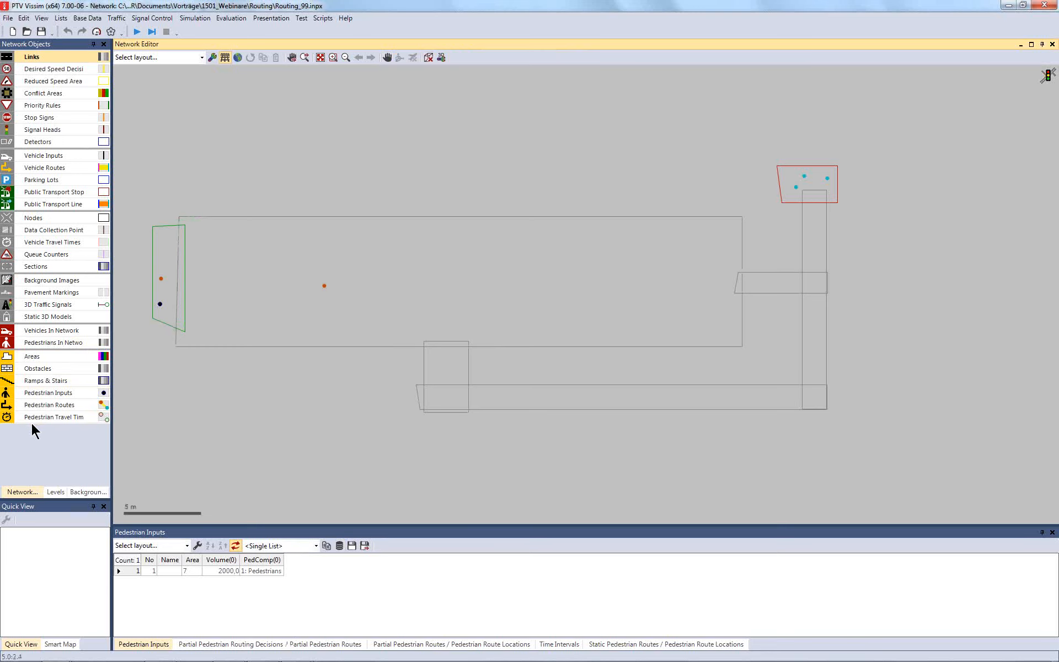
click(60, 408)
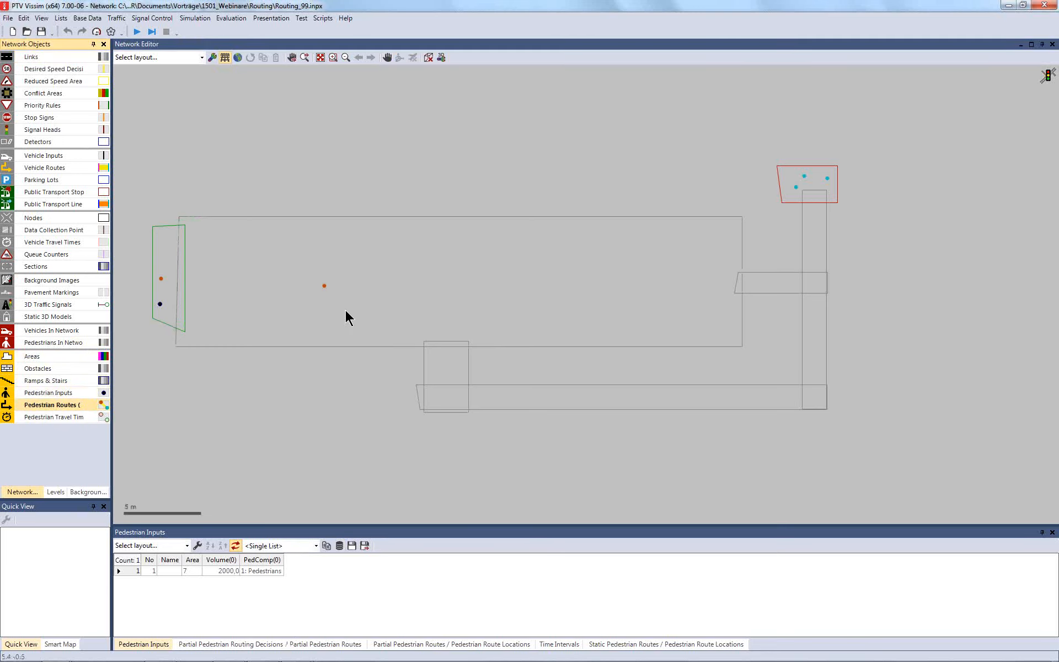
click(323, 287)
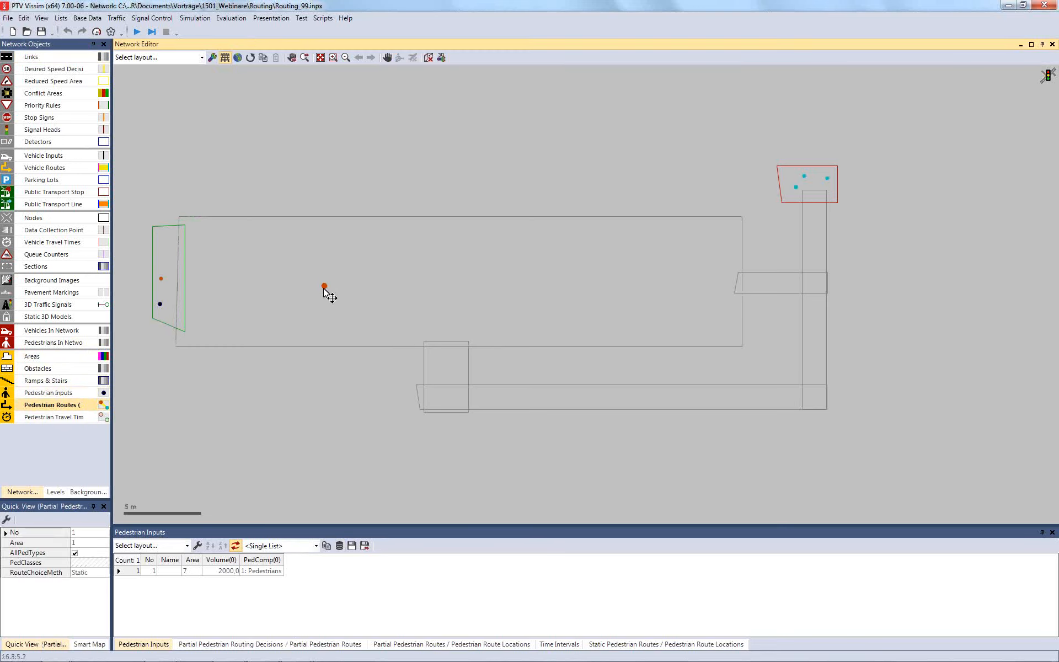
click(822, 193)
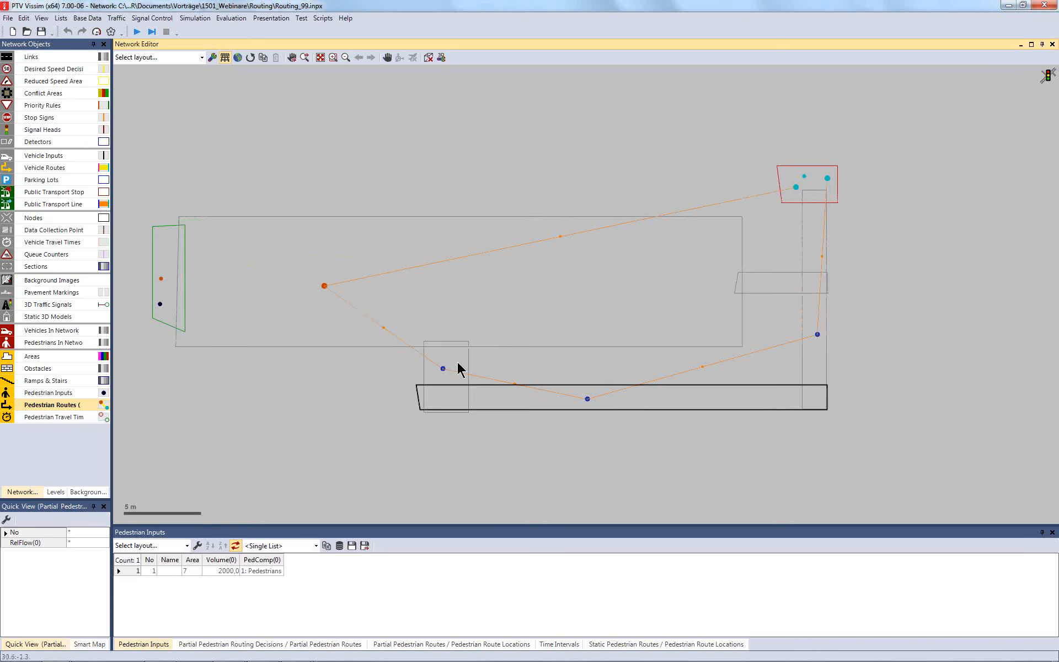
click(279, 433)
Step: Open the partial routing decision in the large area and apply Every time step as its decision model
click(326, 288)
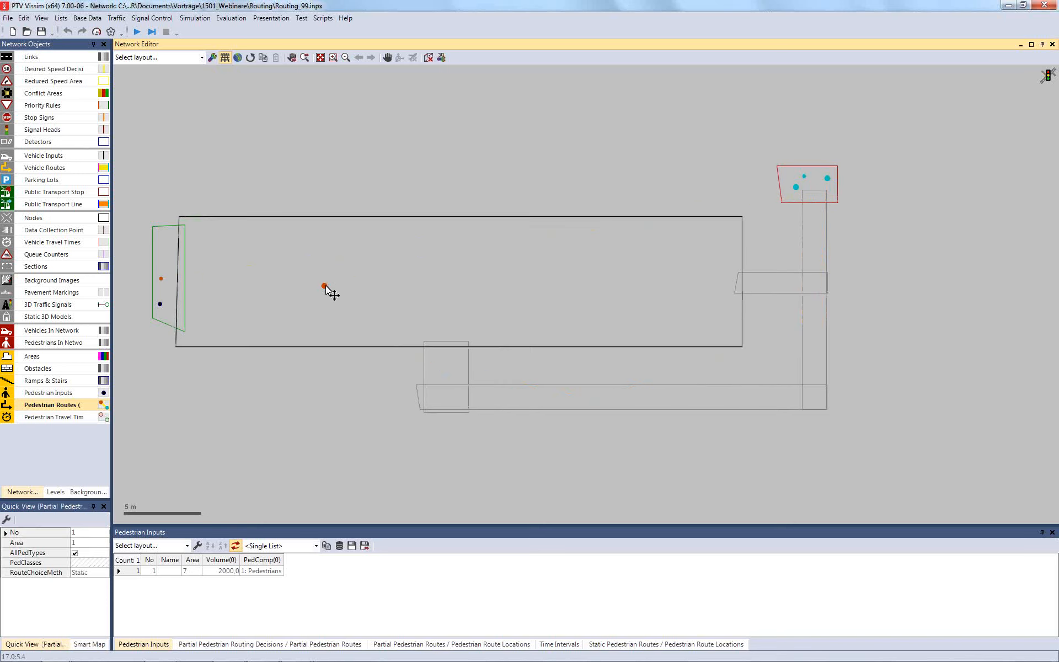
double_click(325, 287)
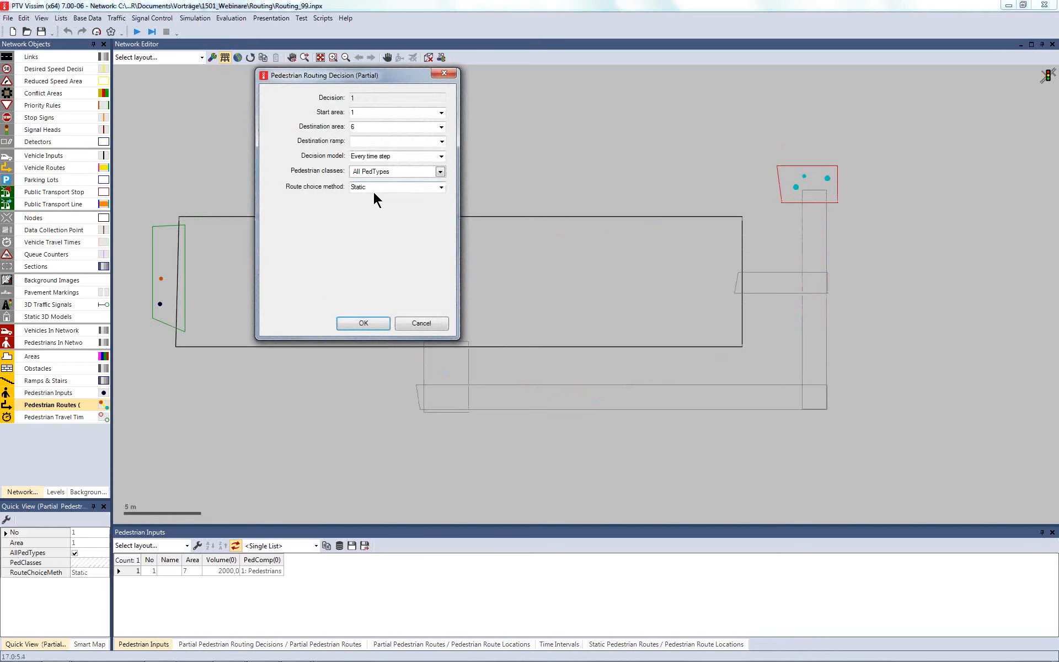
click(442, 158)
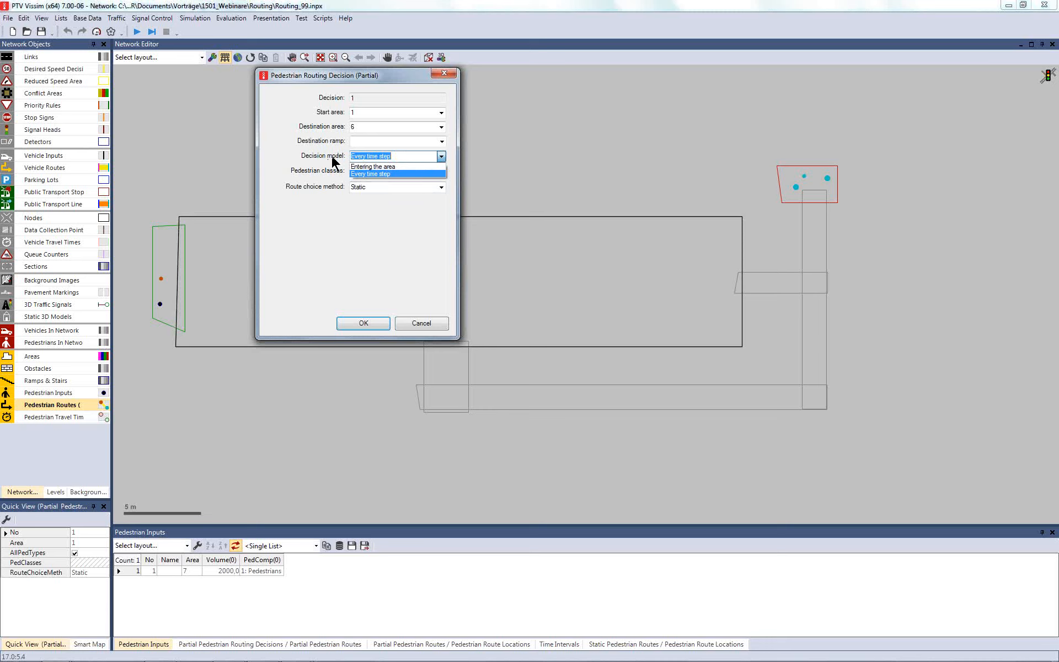
click(399, 173)
click(400, 155)
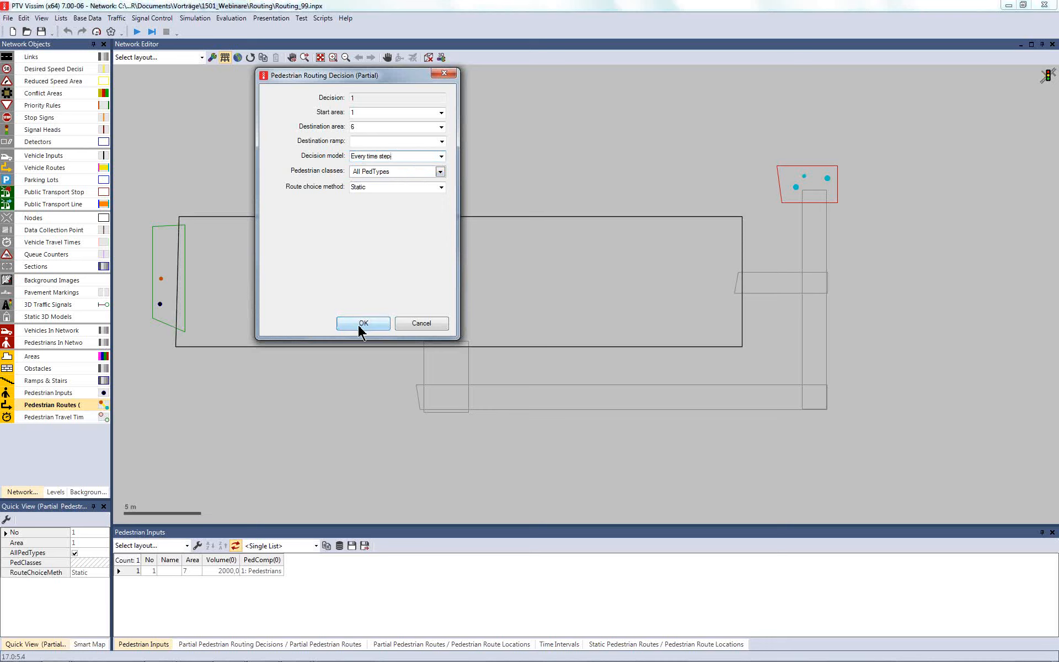
click(440, 158)
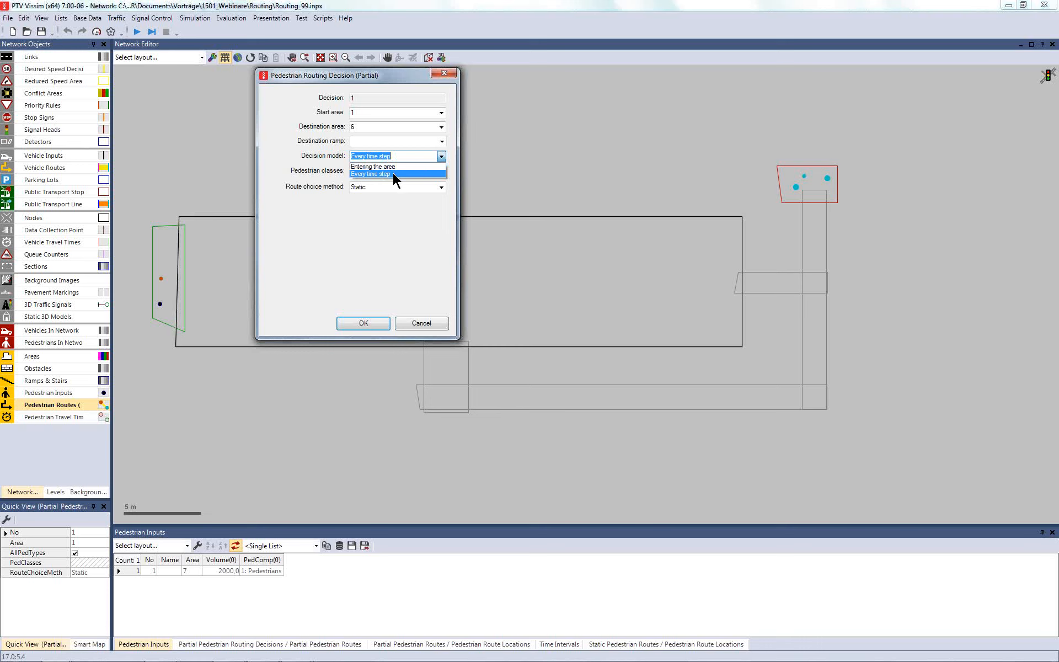
click(392, 173)
click(367, 324)
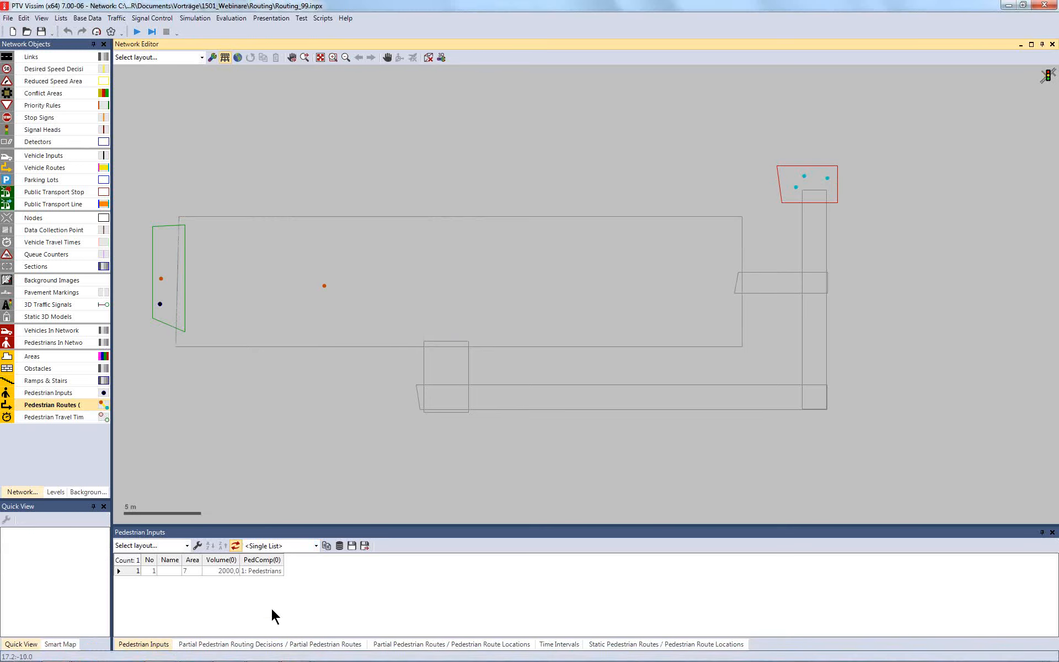
Step: Show the time intervals defined for Pedestrian routes (partial)
click(272, 644)
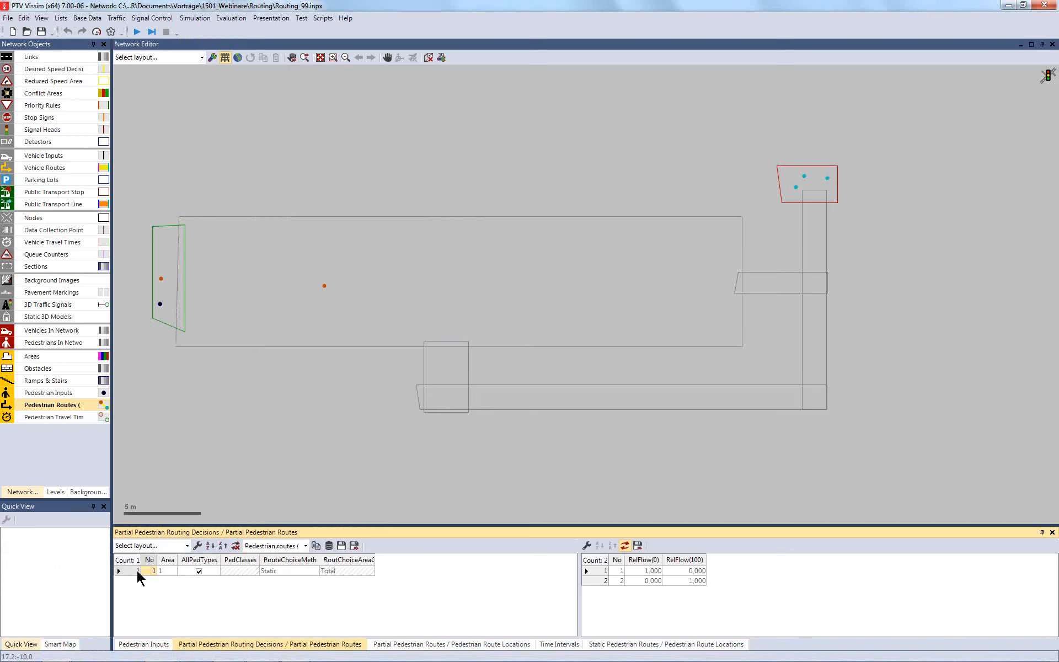
click(563, 645)
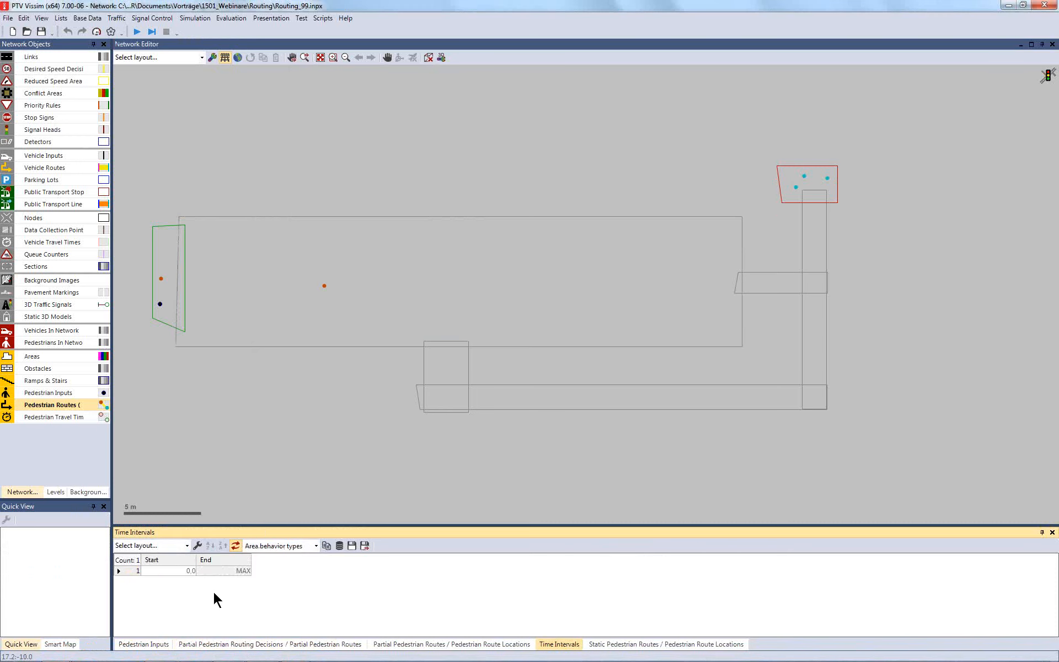
click(316, 546)
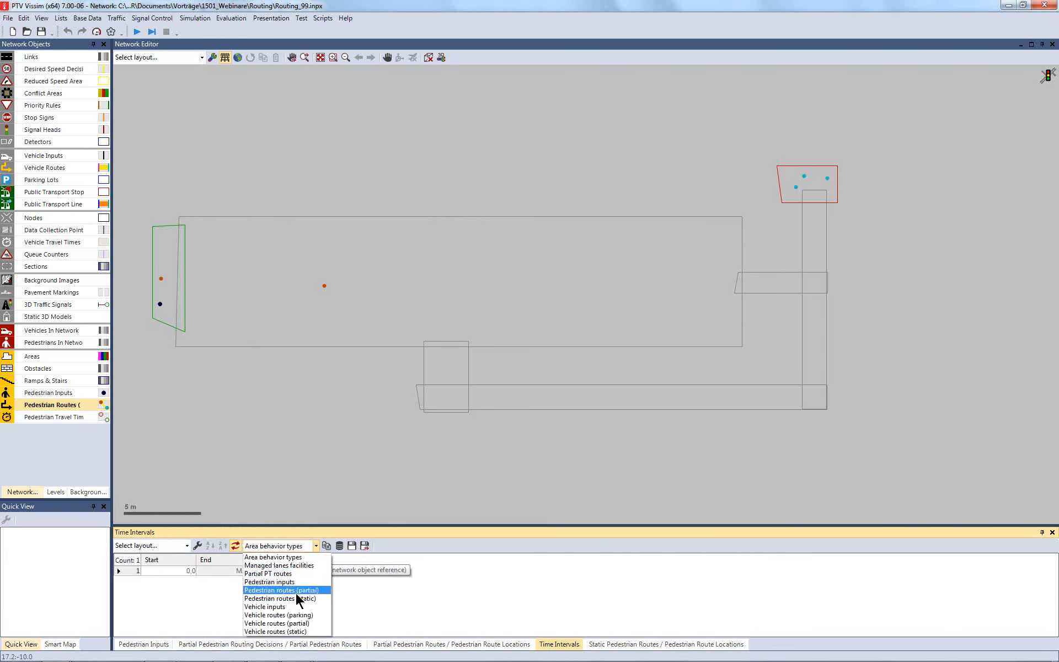
click(298, 590)
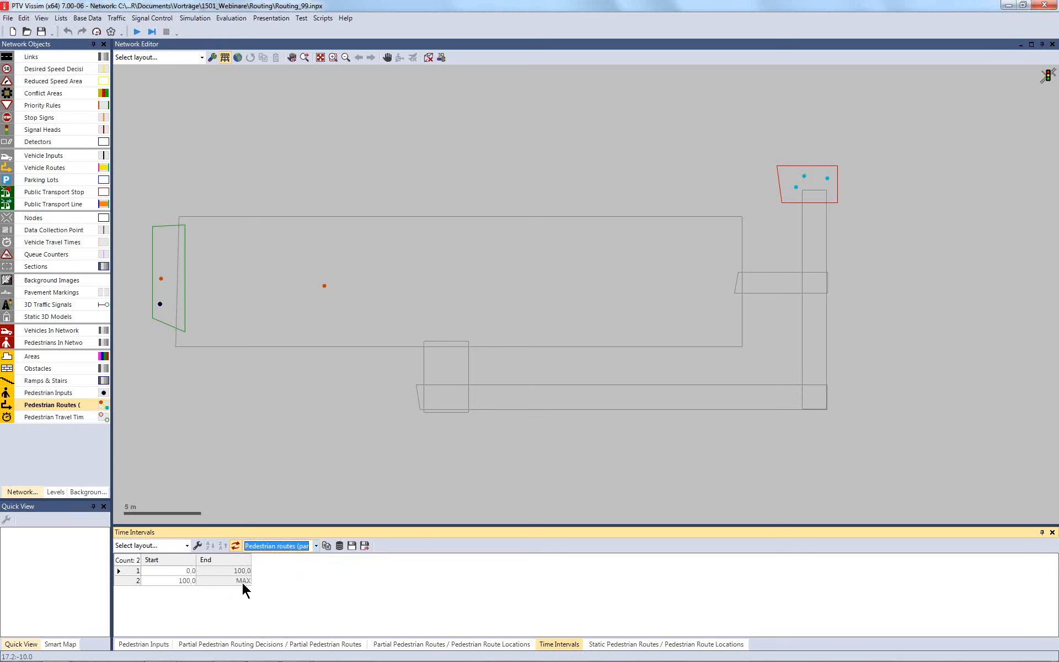
Step: Examine the relative flows of the two partial routes per time interval and highlight each route in the network
click(252, 645)
click(125, 572)
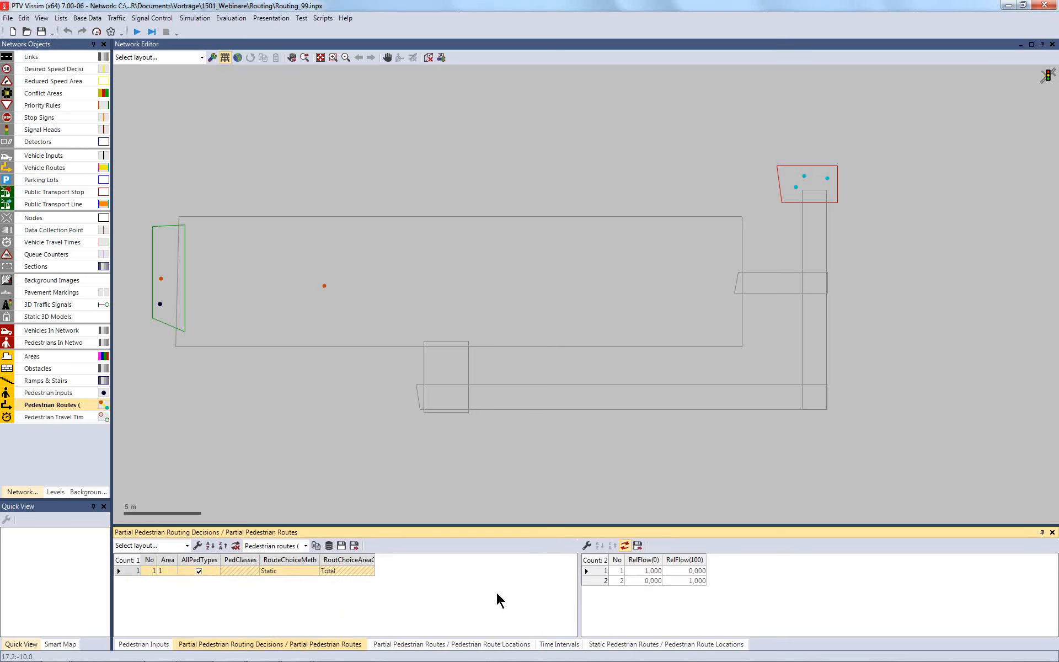
click(656, 571)
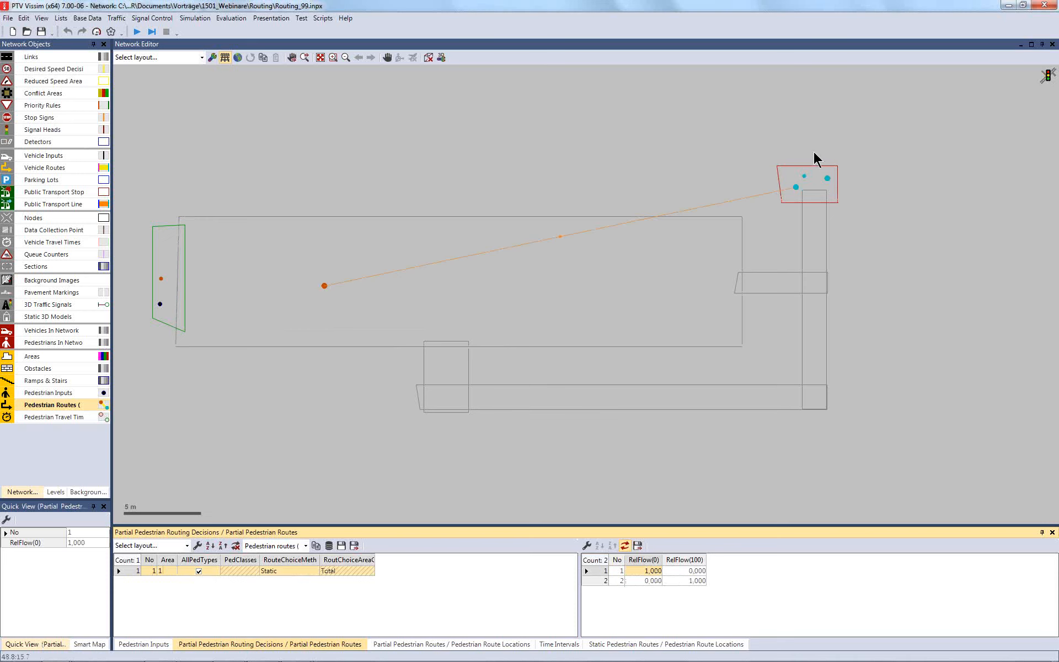
click(696, 581)
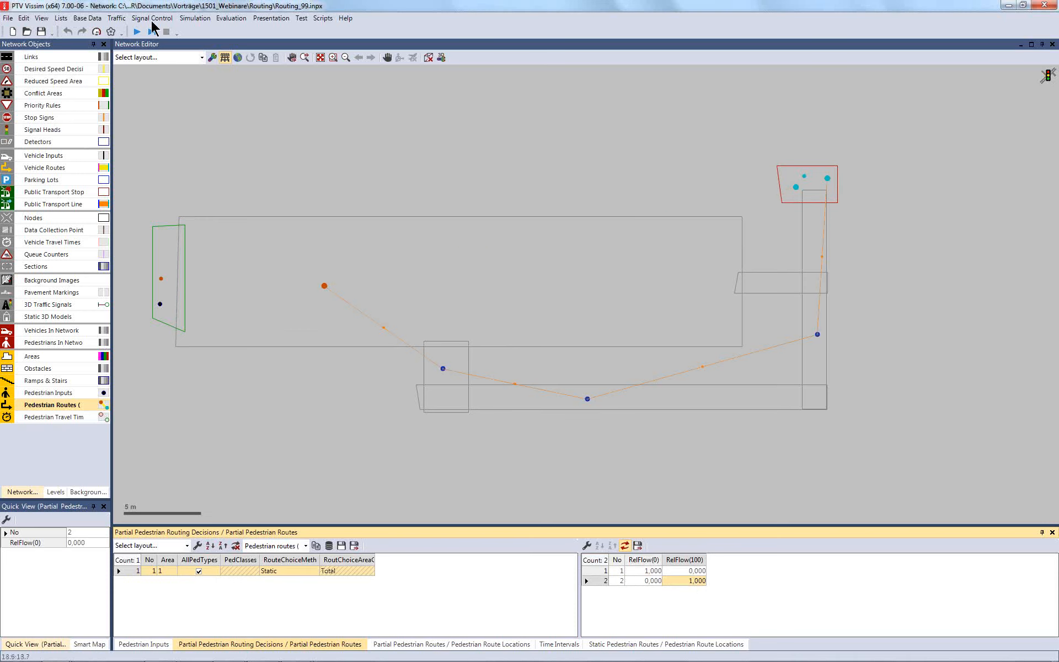
Step: Run the simulation in 2D to watch the pedestrians change from the direct route to the detour, and stop it
click(137, 31)
click(432, 151)
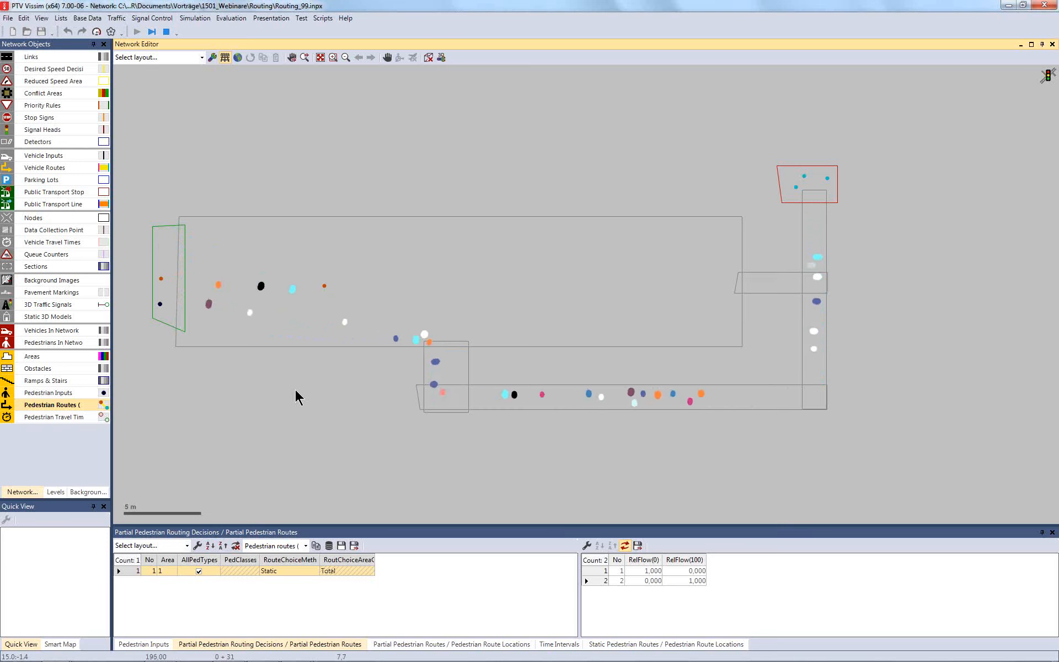
click(166, 32)
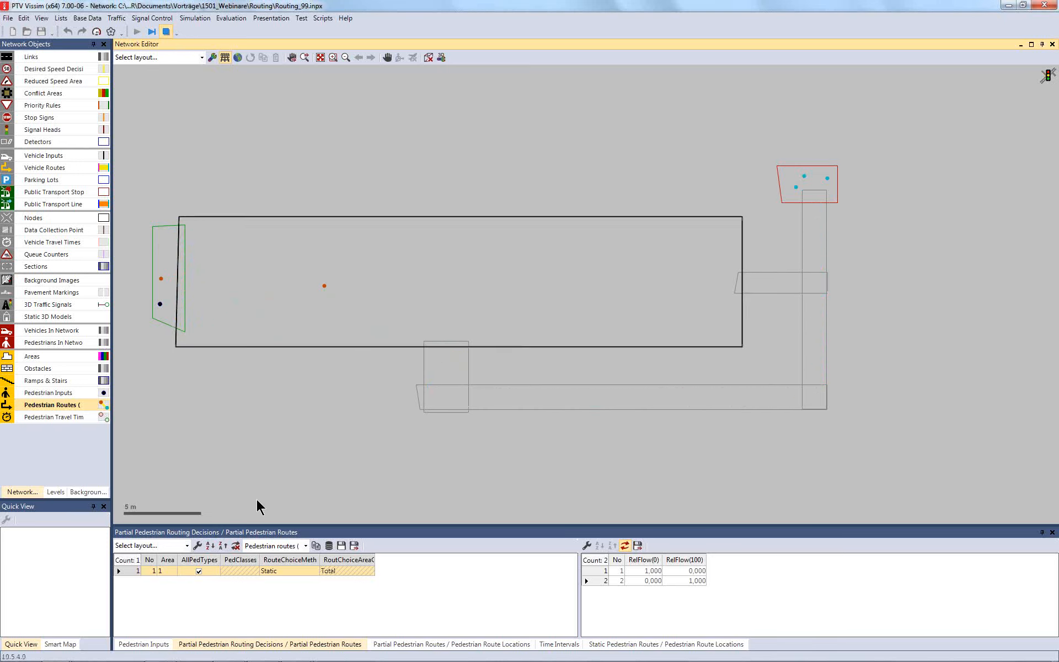
Step: Switch to the Vissim window with the Routing.inpx network and clear the selection of the pedestrian input
click(56, 651)
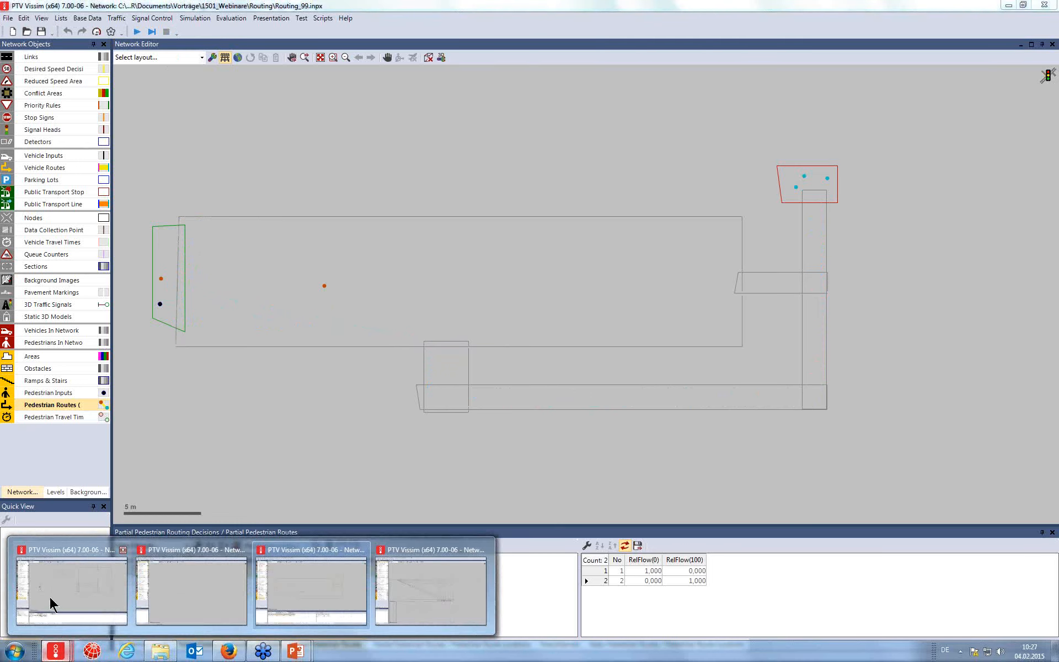
click(53, 602)
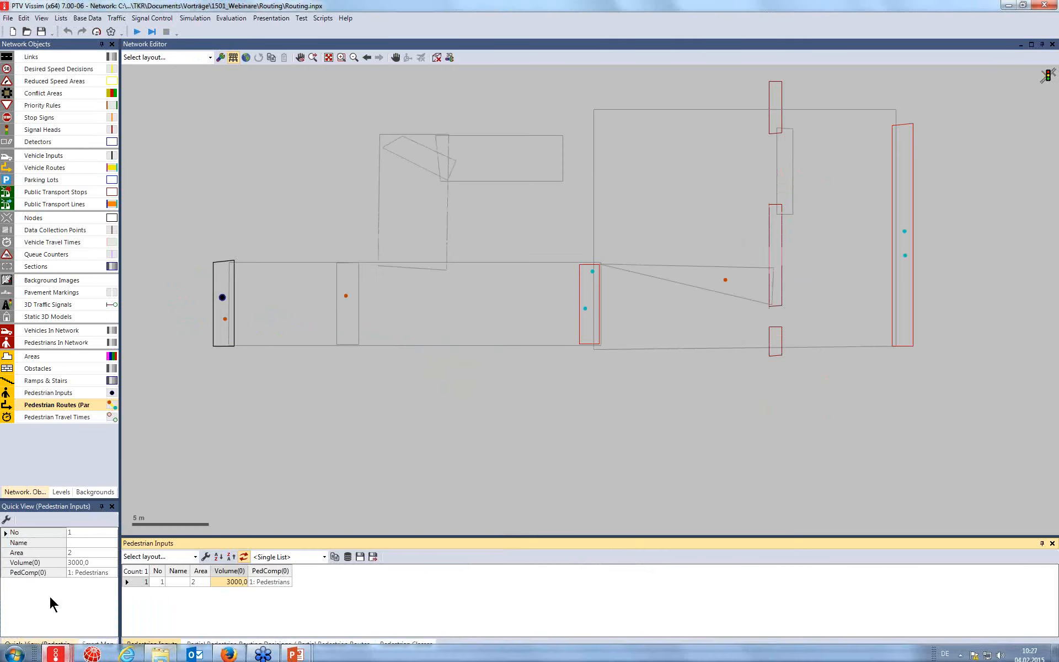
click(535, 412)
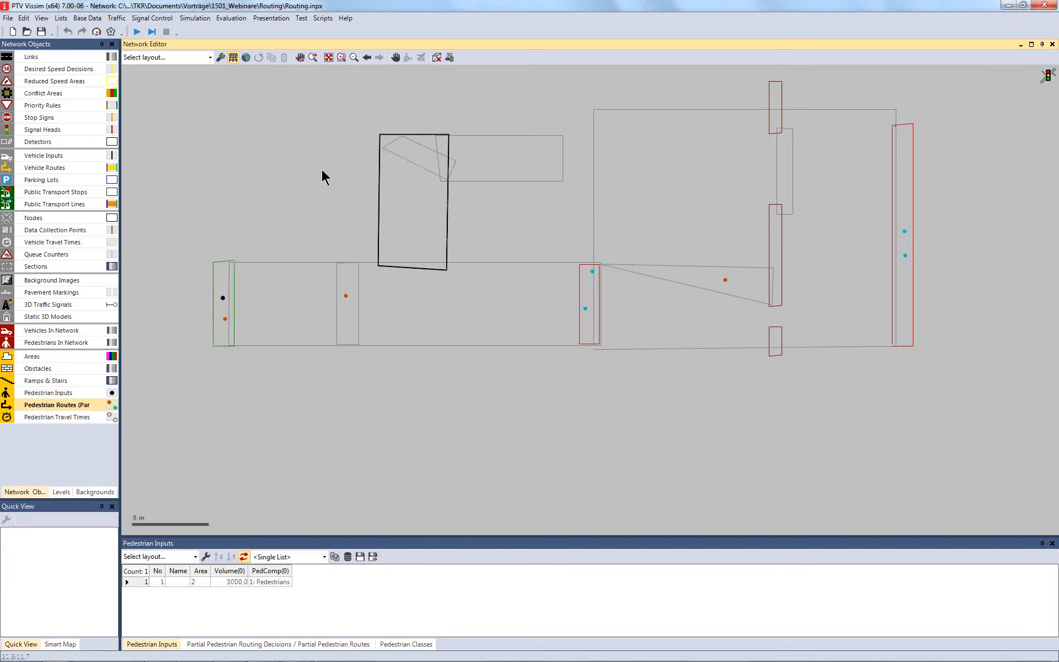
Step: Reshape the triangular decision area into a narrow upright strip at the entrance to the large area
click(63, 359)
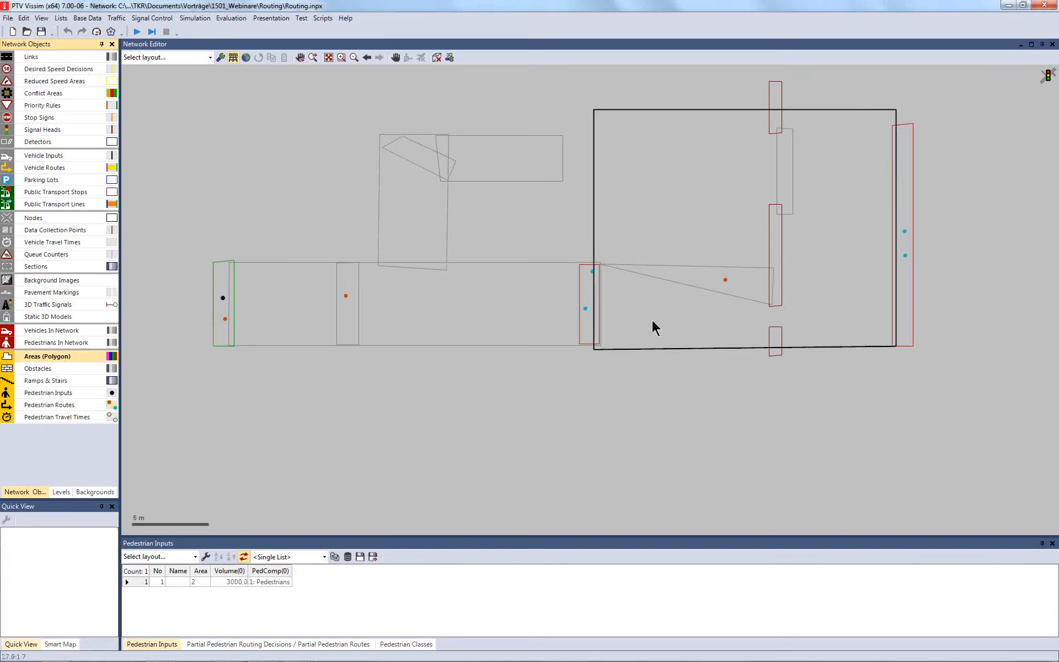
click(743, 298)
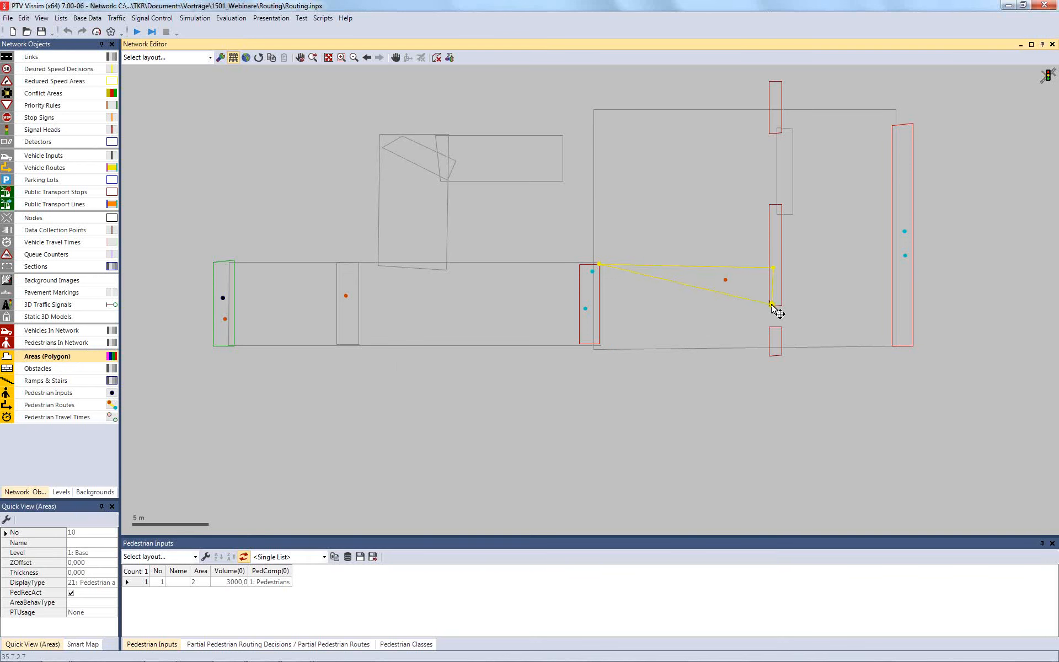
drag(771, 304, 604, 348)
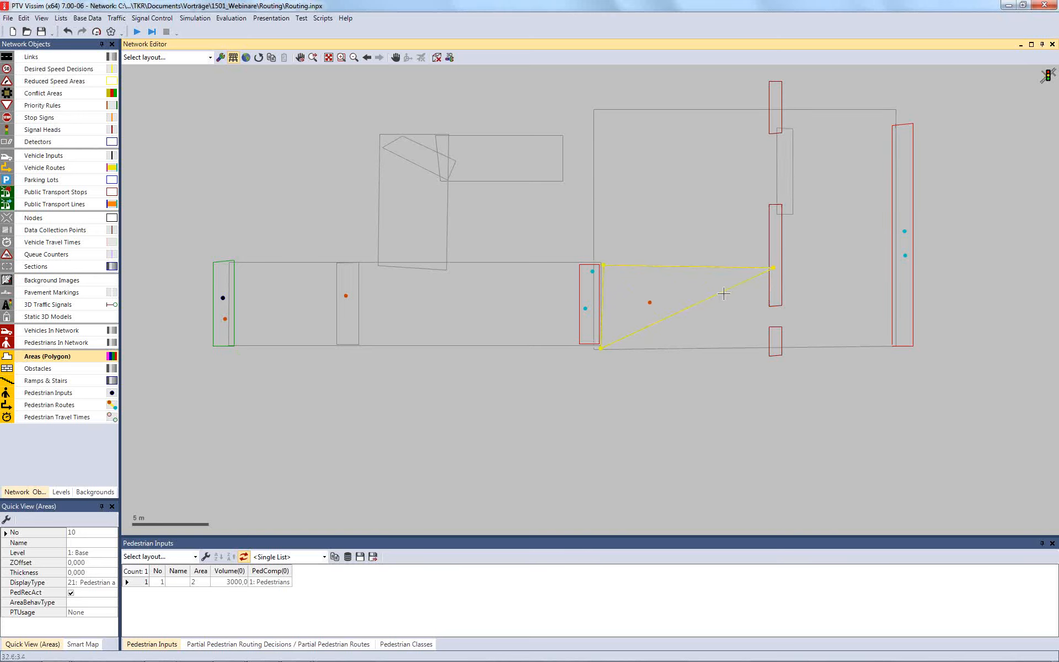
drag(724, 294, 622, 349)
drag(774, 269, 625, 271)
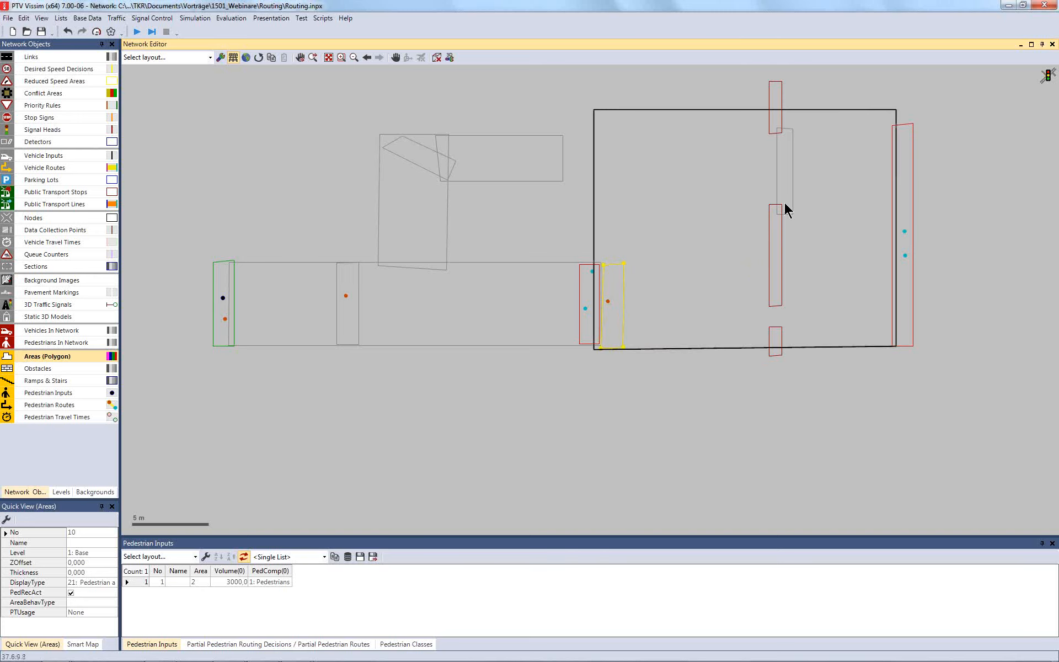
Step: Check the existing partial route through the upper gap, and copy its intermediate area down to the lower gap between the obstacles
click(905, 232)
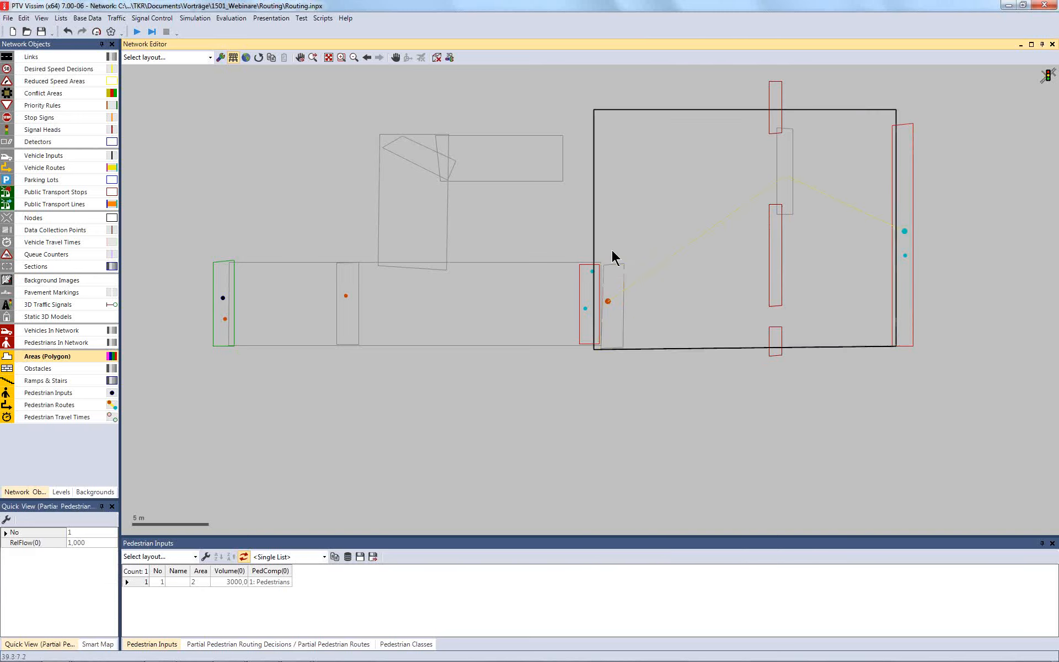
click(65, 408)
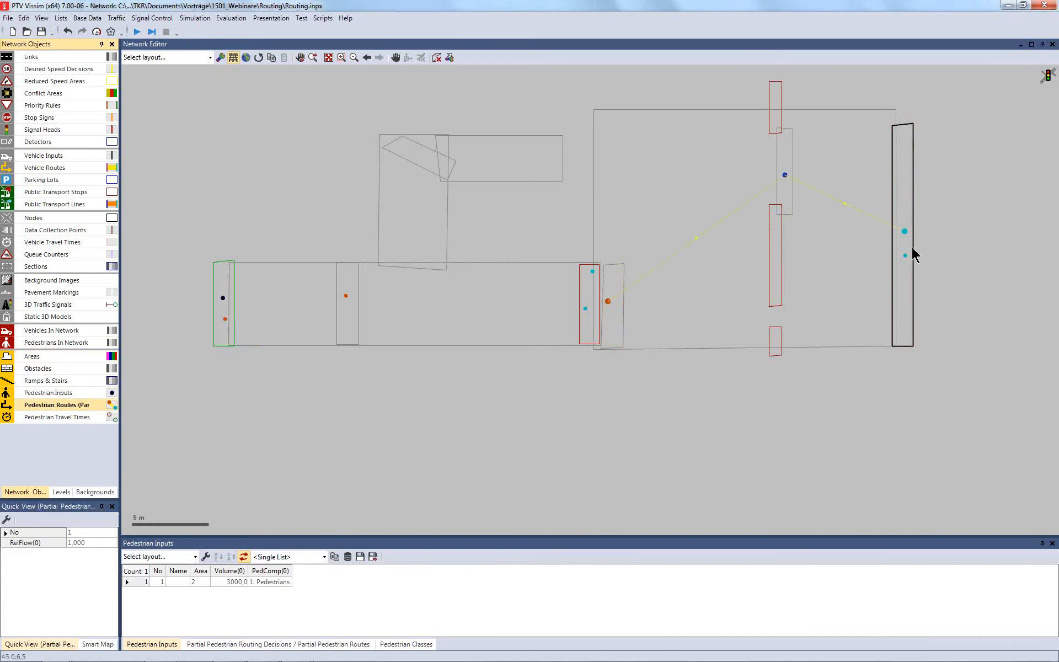
click(31, 358)
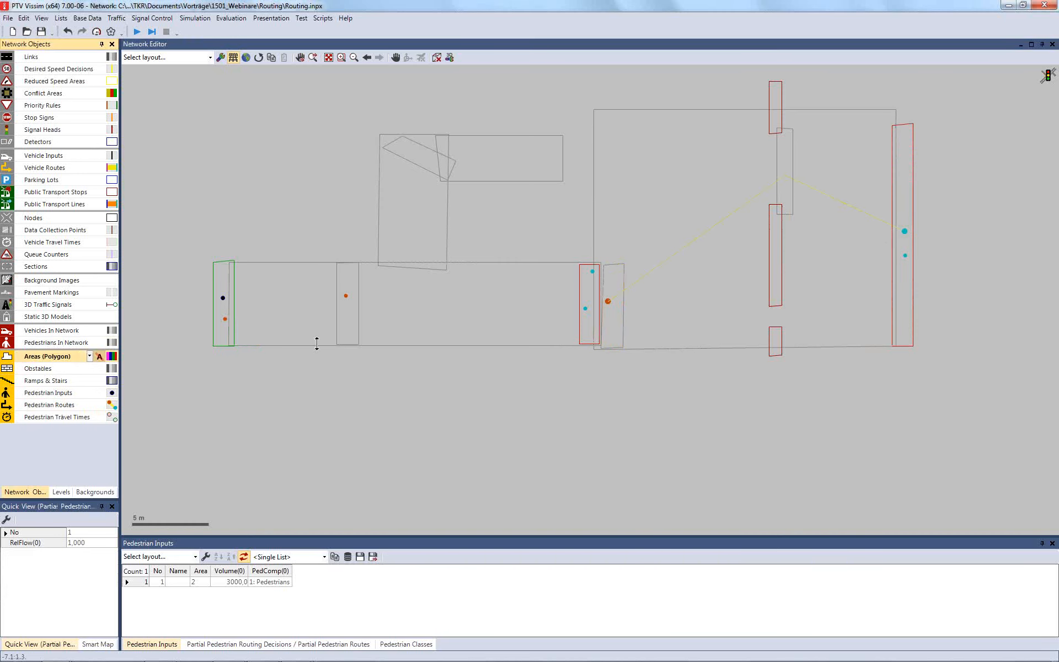
click(786, 168)
drag(795, 228, 792, 293)
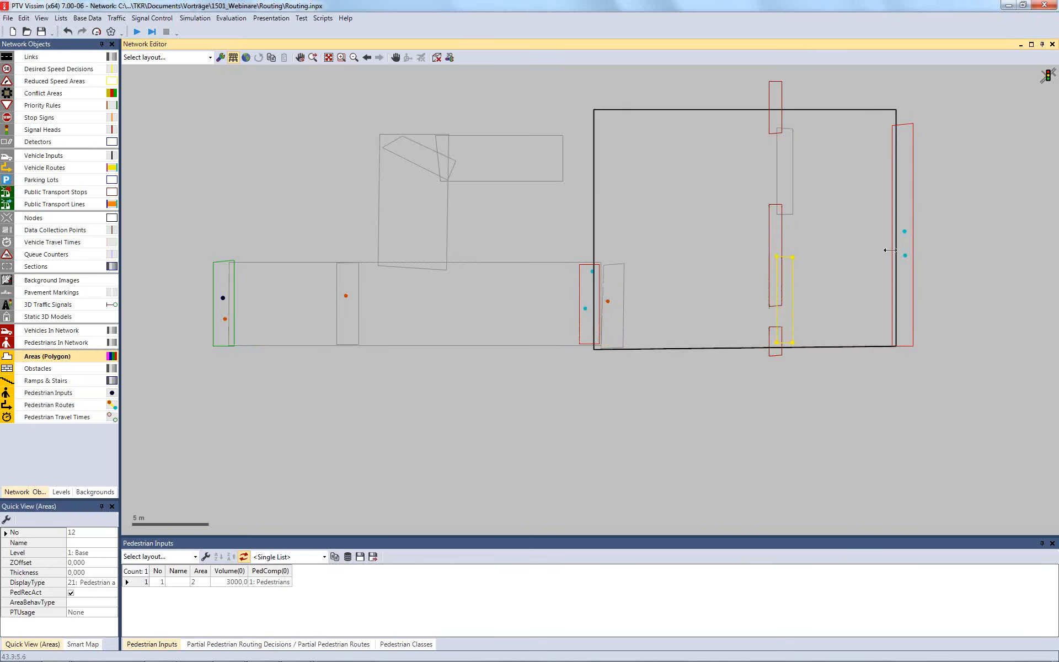
Step: Add a second partial route from the strip area to the destination area, with its intermediate point in the copied area at the lower gap
click(904, 231)
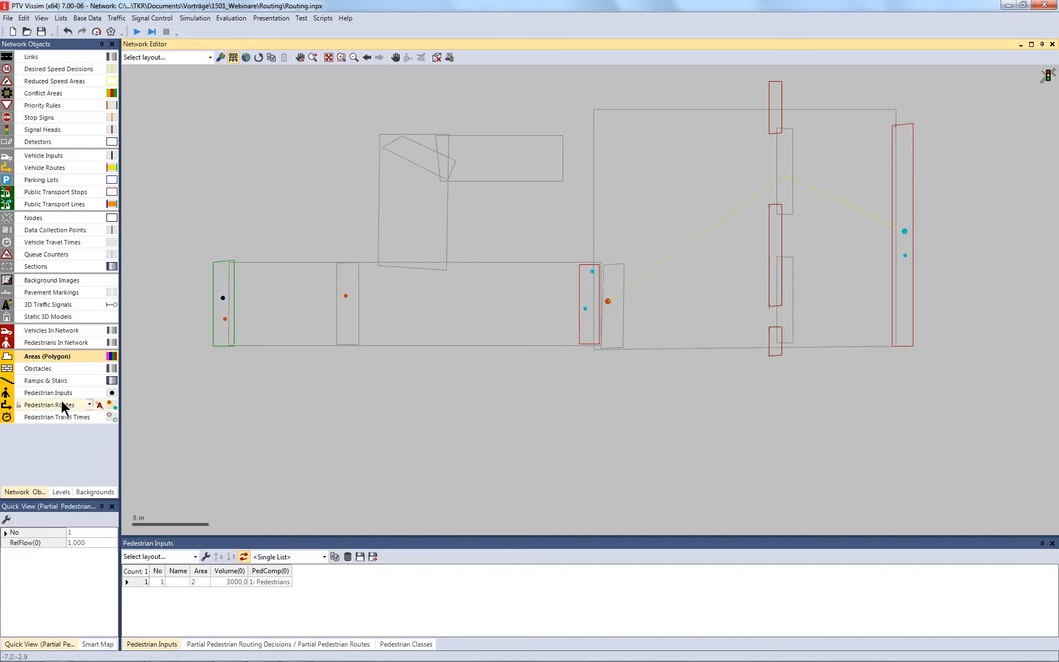
click(88, 405)
click(634, 328)
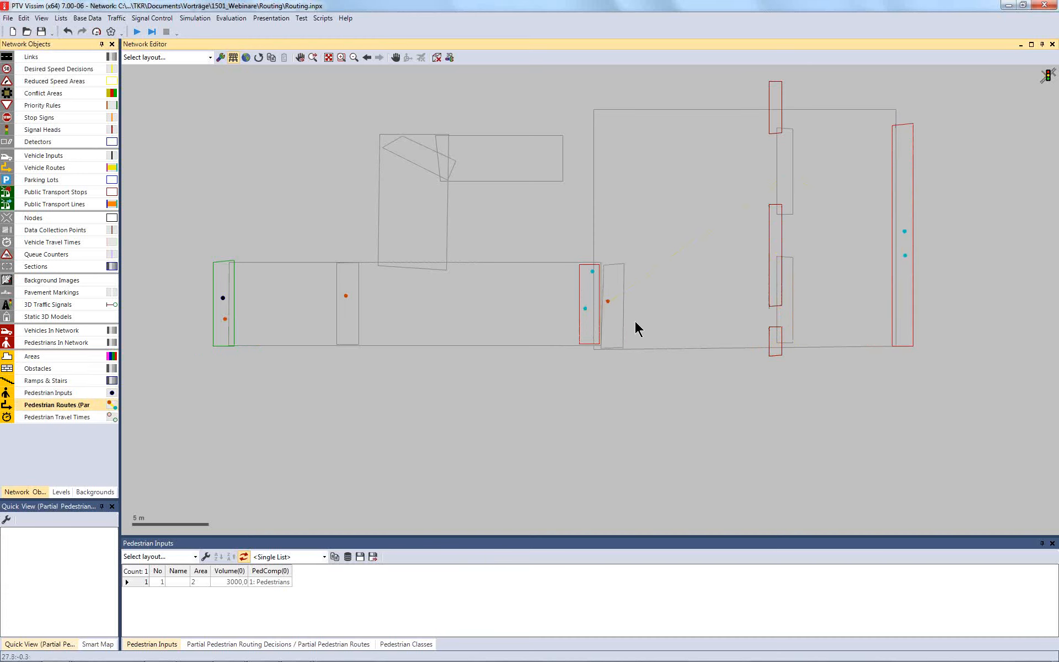
click(613, 303)
click(906, 323)
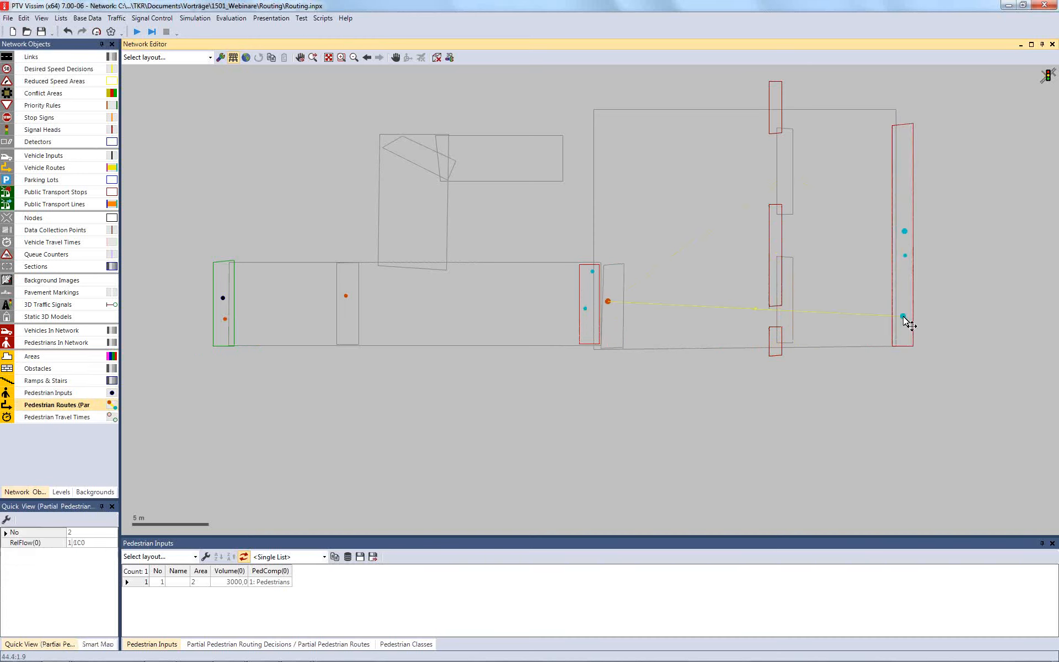
drag(755, 308, 786, 313)
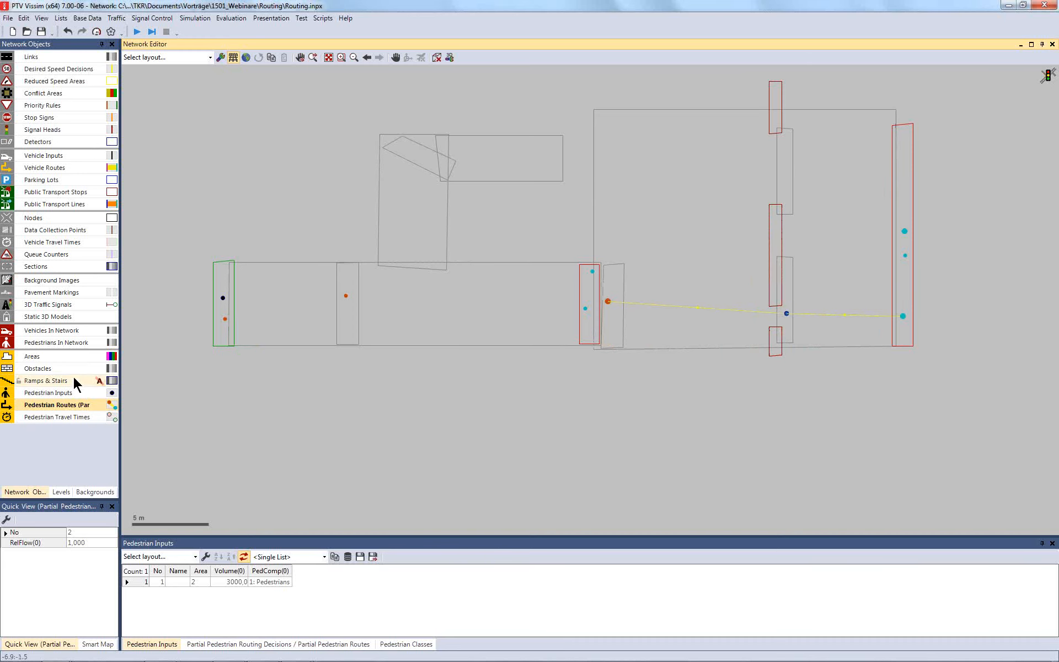
Step: Open the partial routing decision in the strip area and show the available route choice methods
double_click(609, 303)
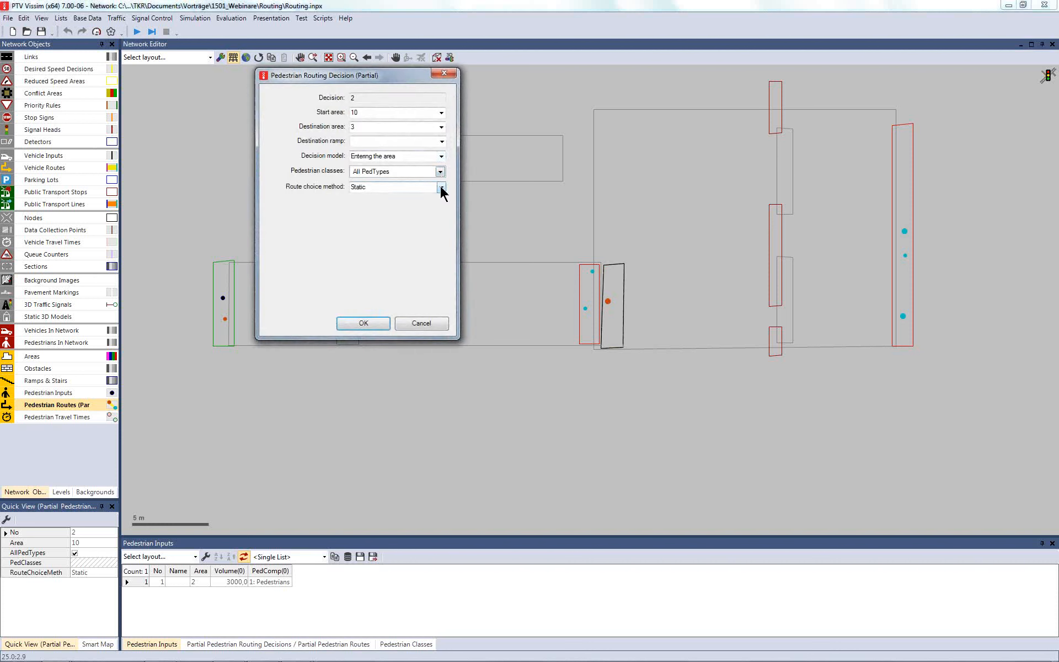
click(441, 188)
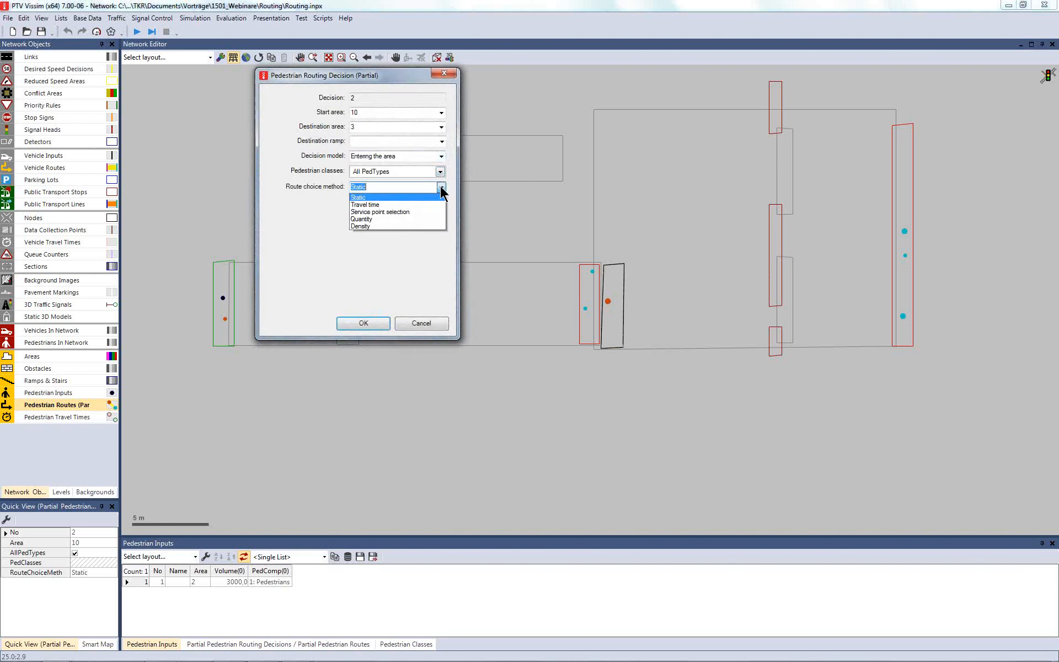
Step: Set the route choice method of the partial routing decision with start area 10 to Travel time
click(377, 205)
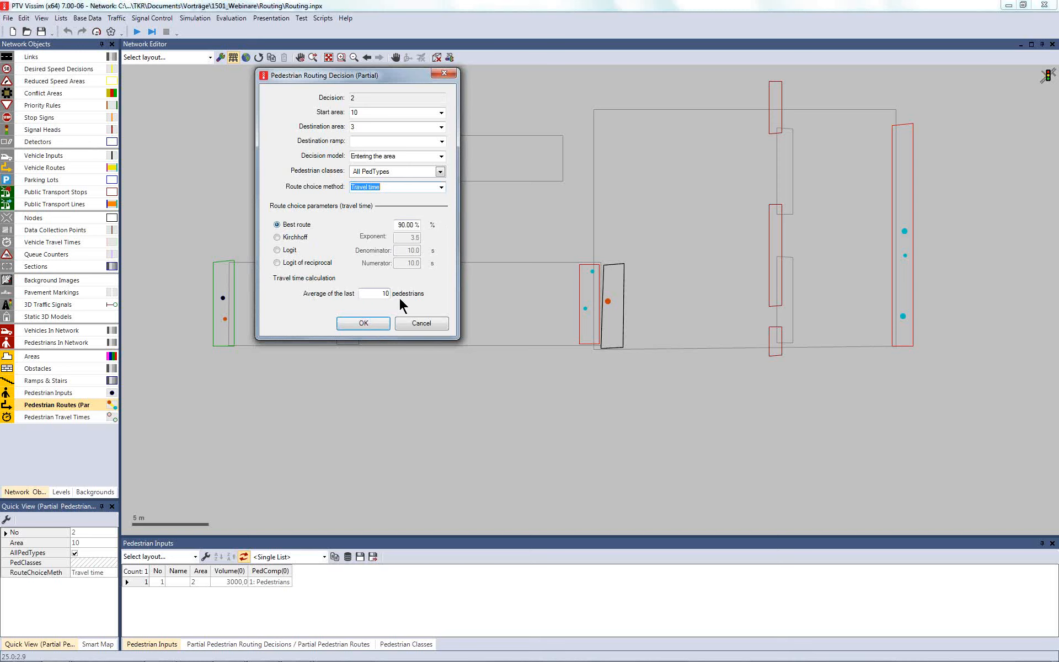
click(368, 325)
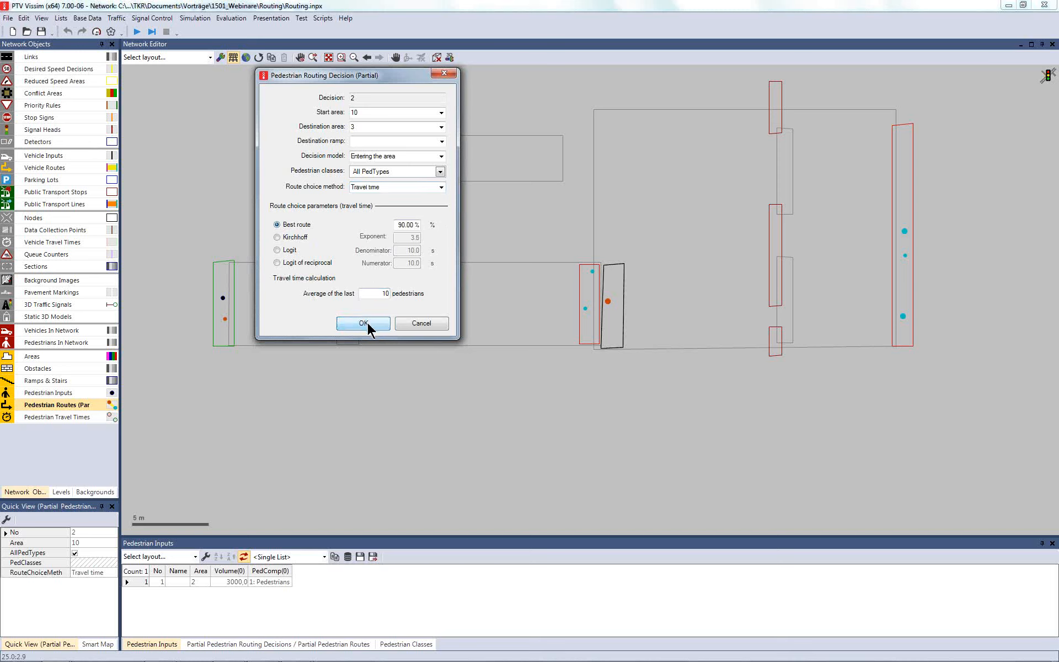
Step: Save the changed network, run the pedestrian simulation to observe the route choice, and stop it
click(138, 34)
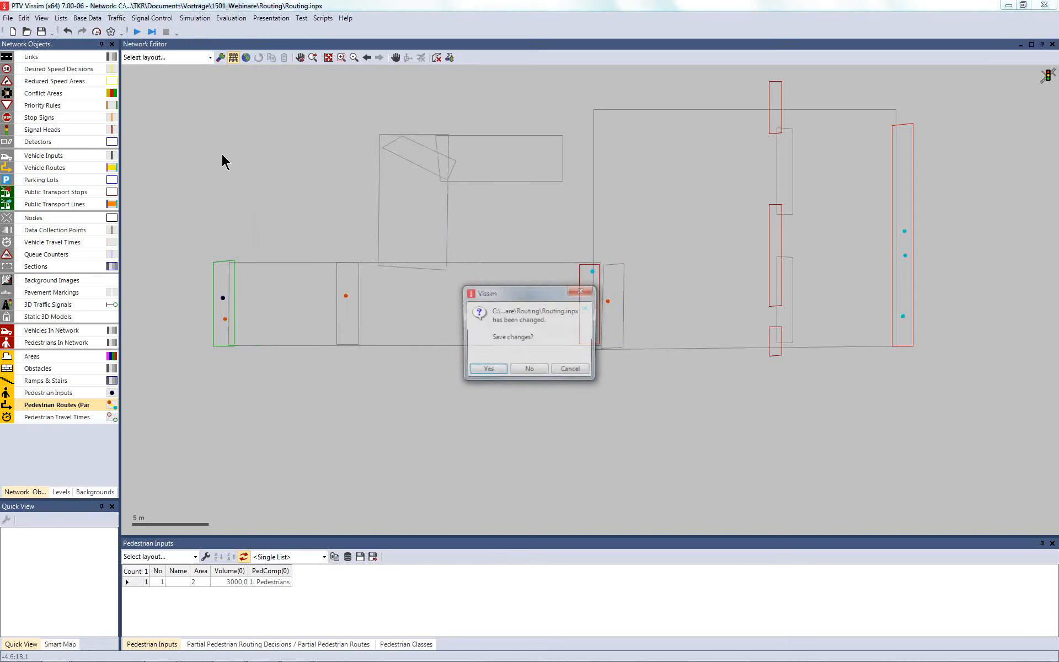
click(487, 370)
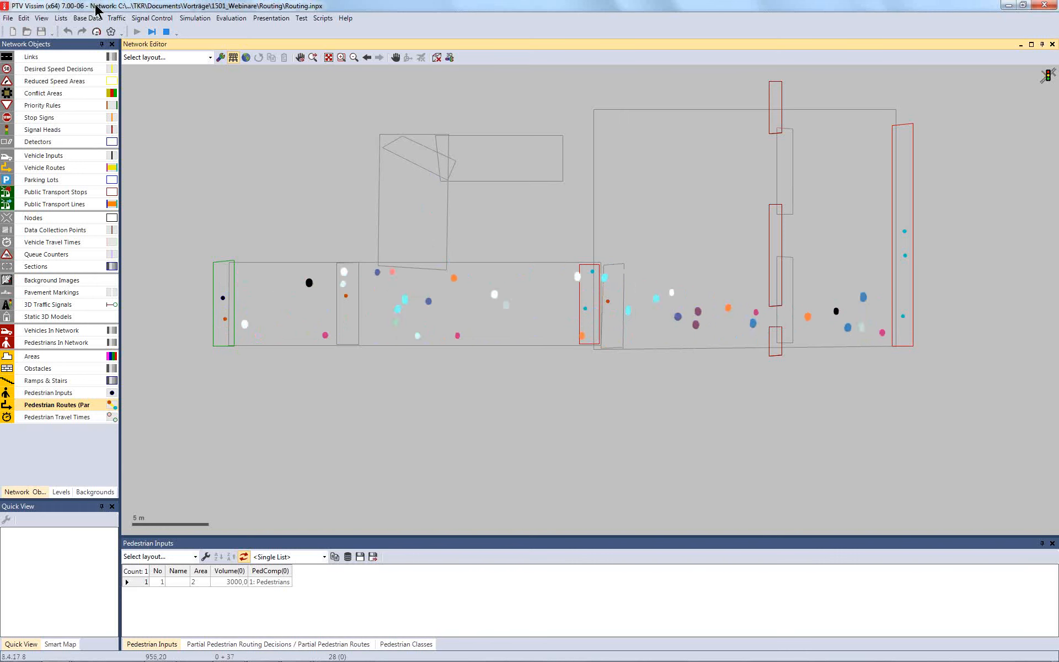
click(166, 31)
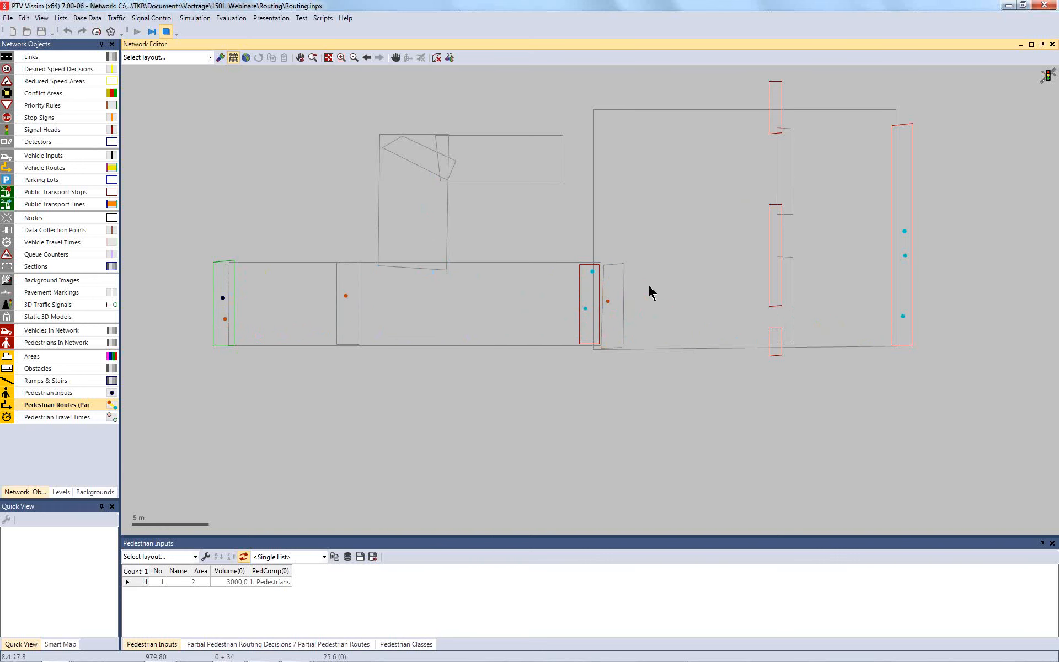
Step: Change the travel time route choice parameters of the partial routing decision in area 10 to Logit
double_click(609, 302)
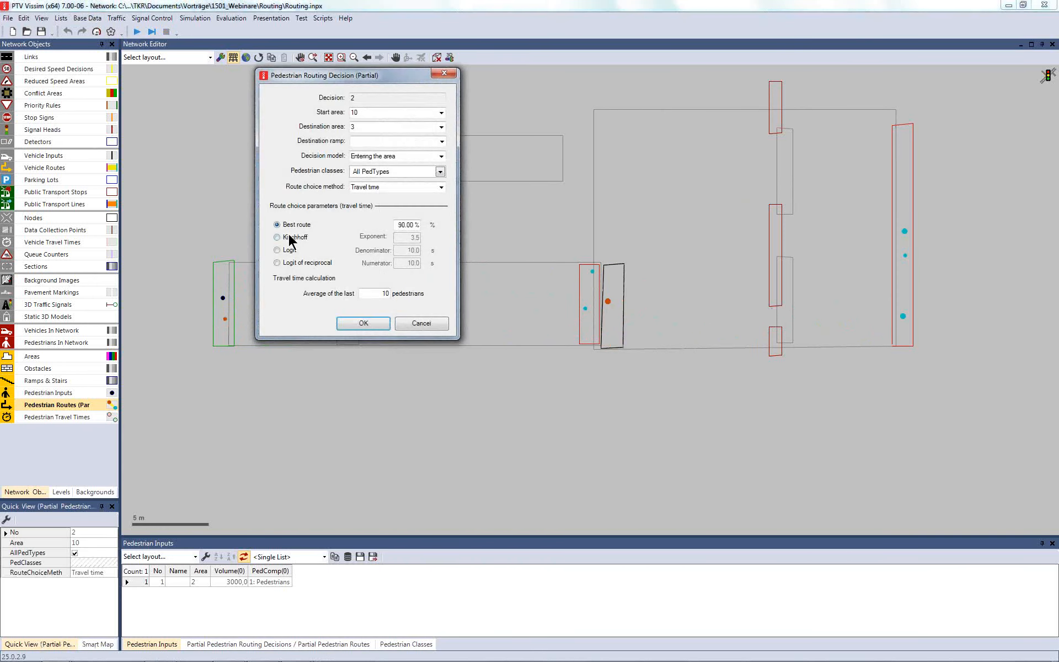
click(289, 251)
click(363, 323)
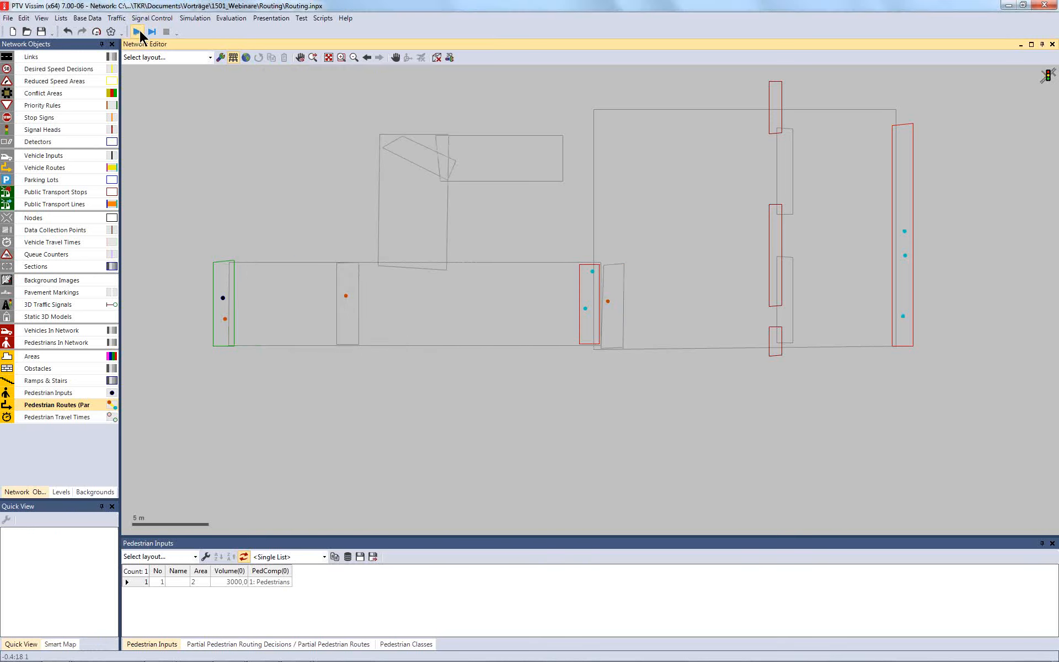
Step: Run the simulation, set the pedestrian input volume to 12000 during the run, and stop it after watching the routing
click(138, 31)
click(521, 370)
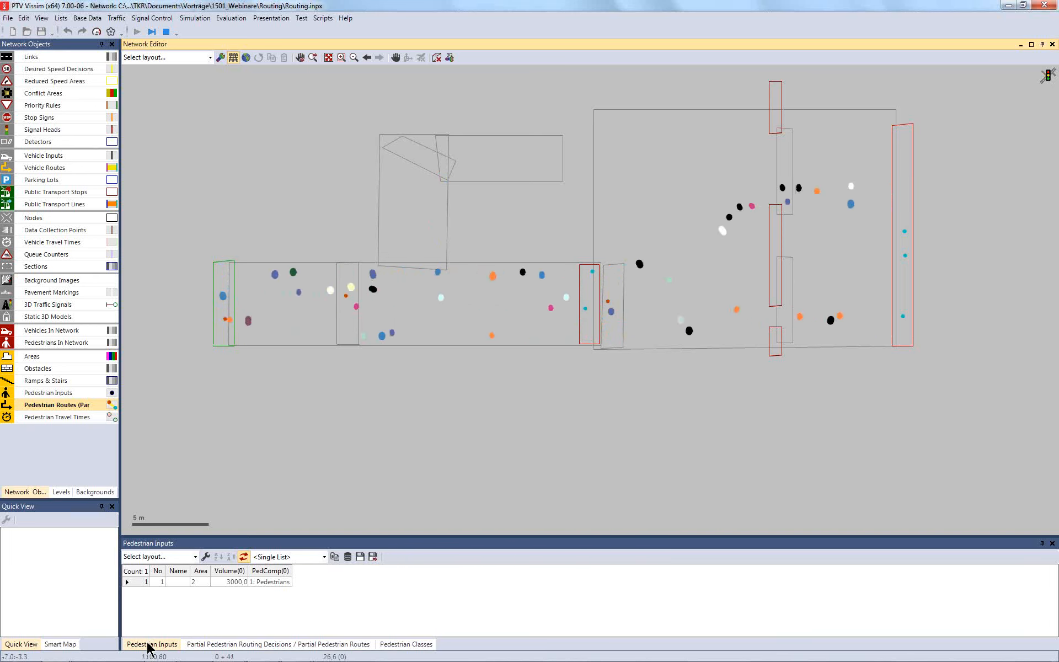
click(242, 582)
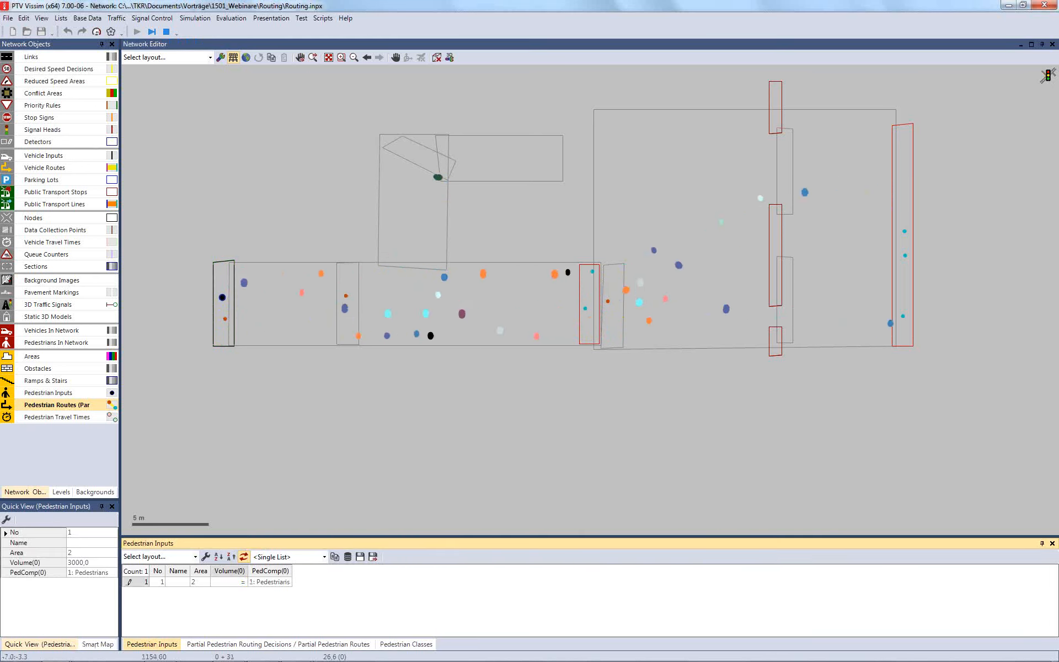
text(12000)
key(Return)
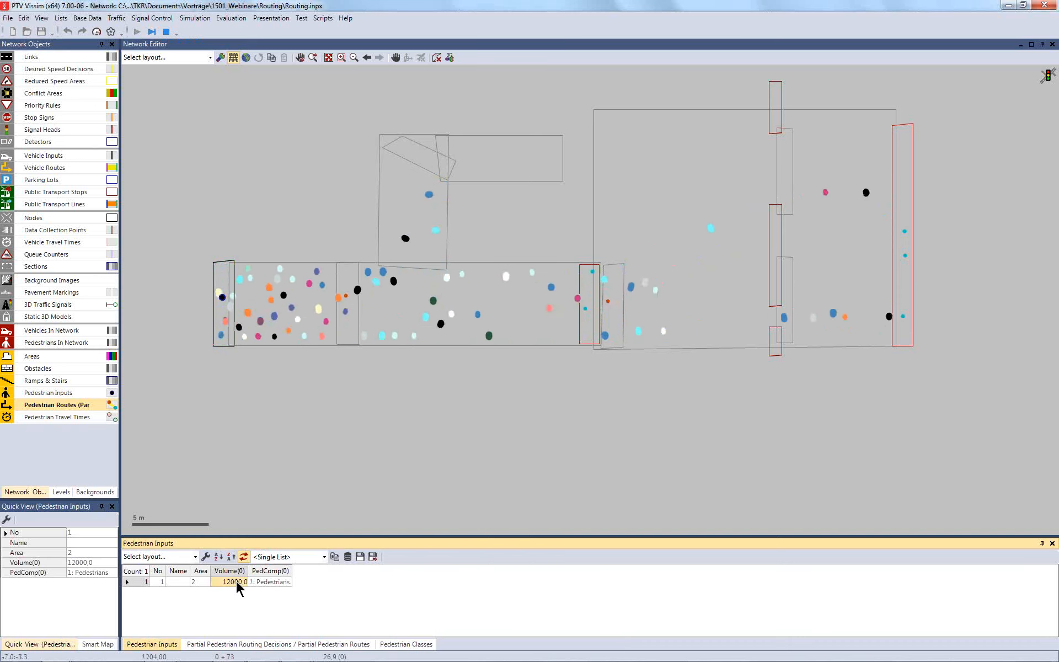
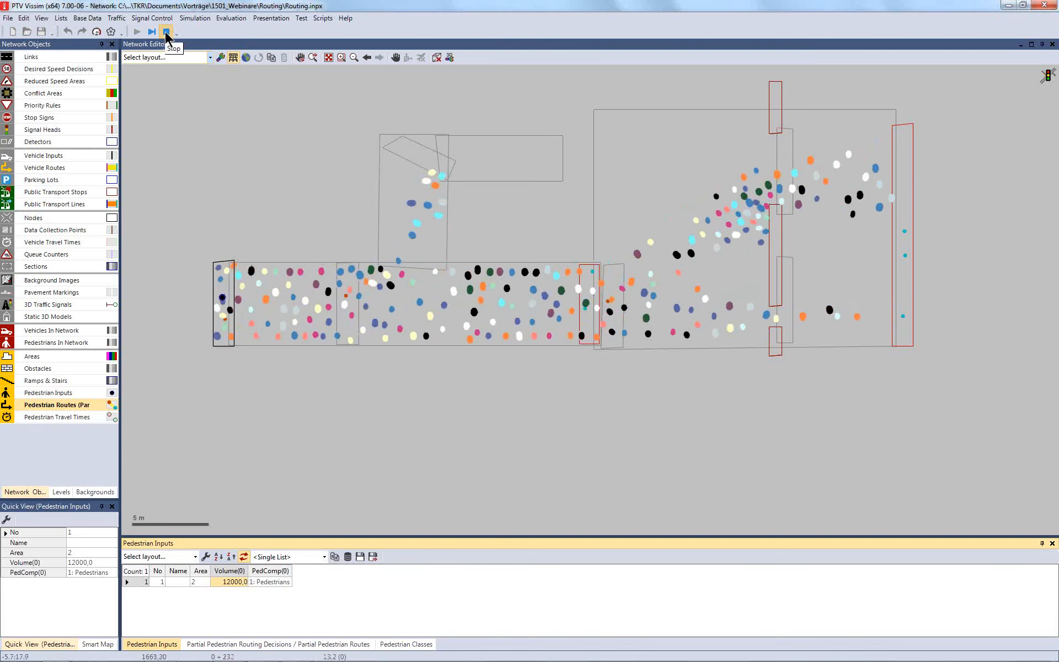
click(166, 32)
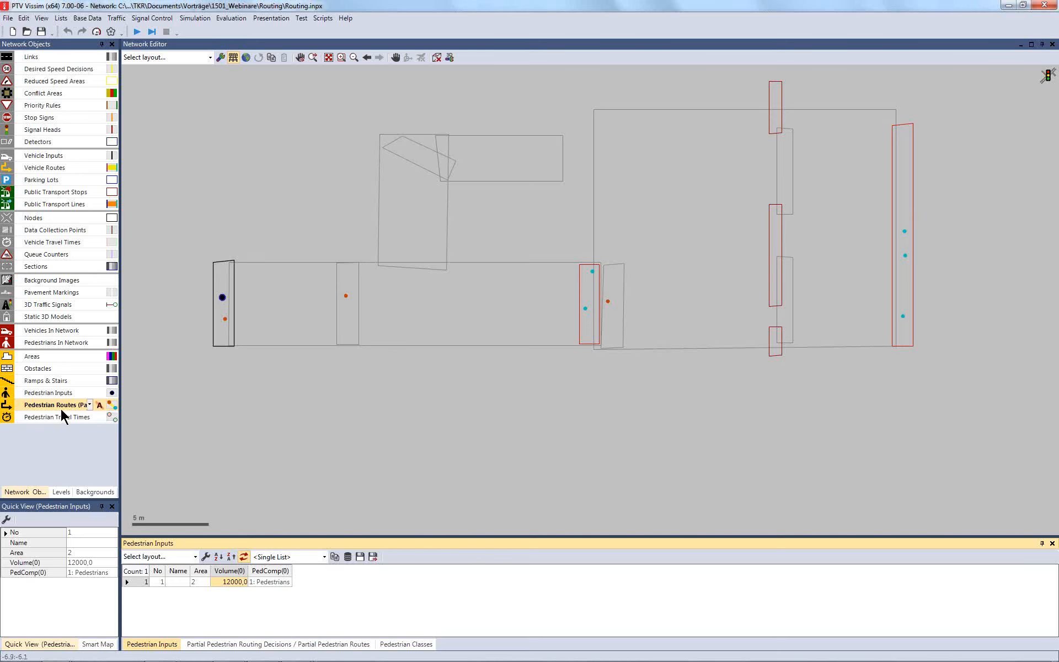
Step: Draw a rectangular polygon pedestrian area before the upper passage and place a copy of it before the lower passage
click(49, 353)
right_click(774, 127)
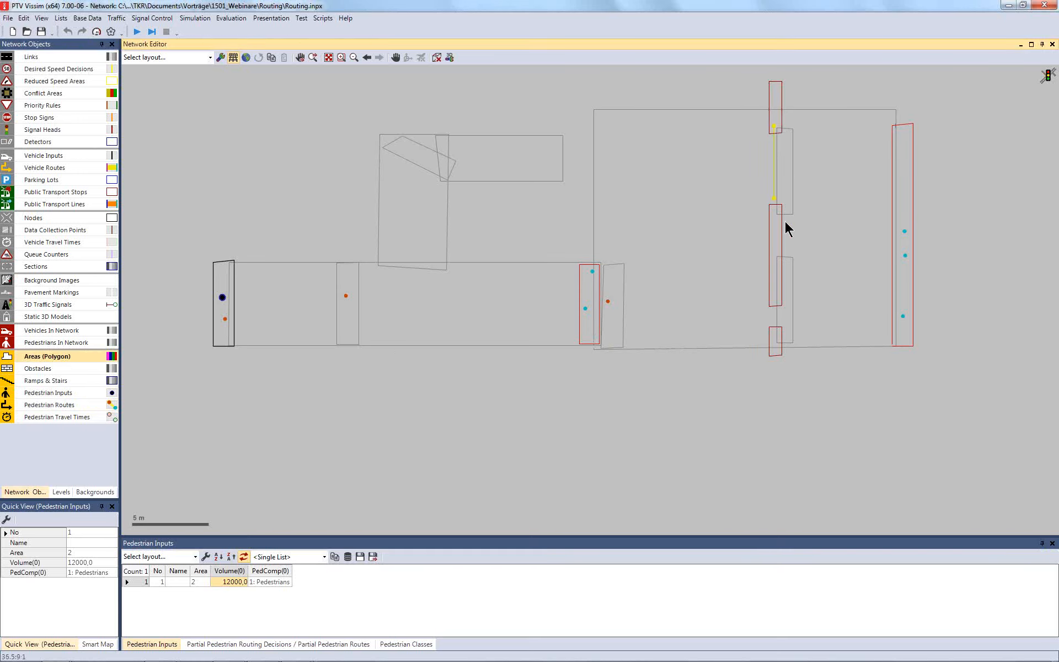
click(776, 219)
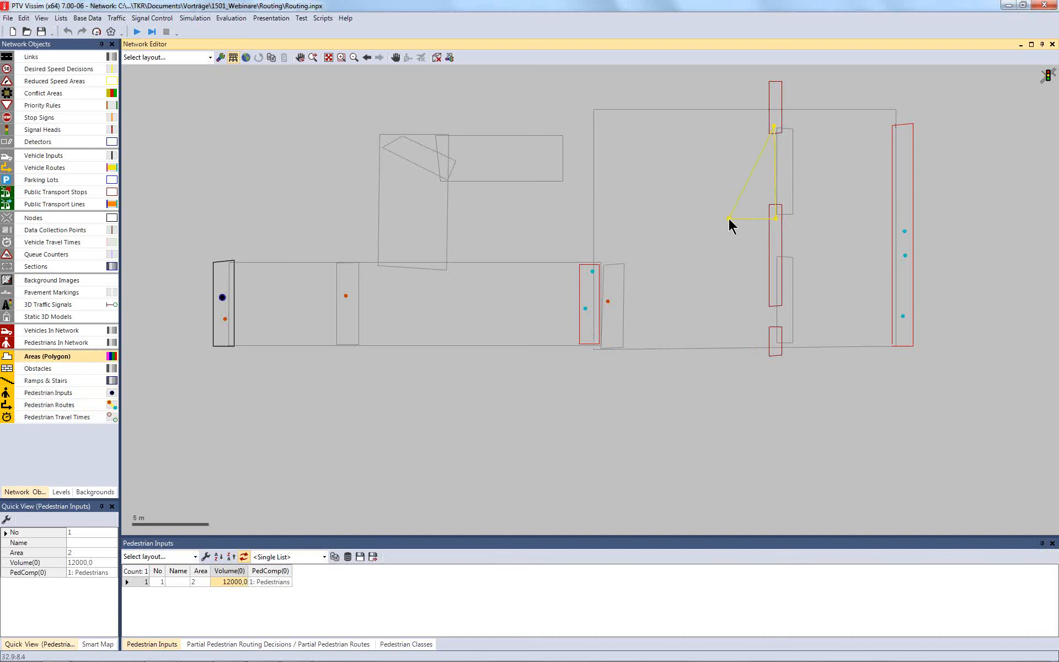
double_click(727, 125)
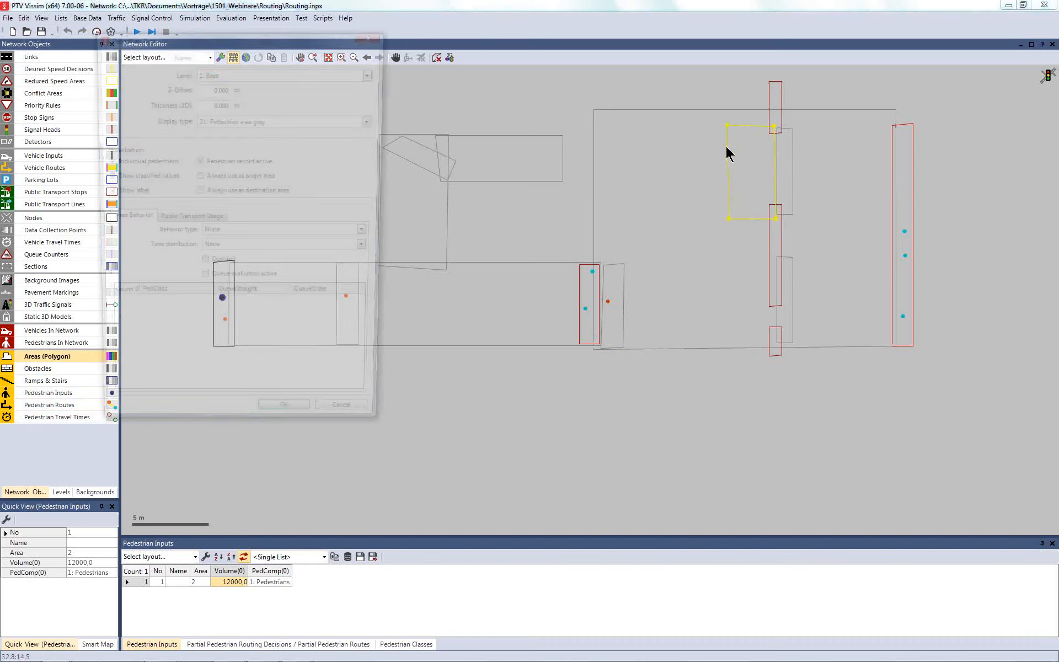
click(275, 429)
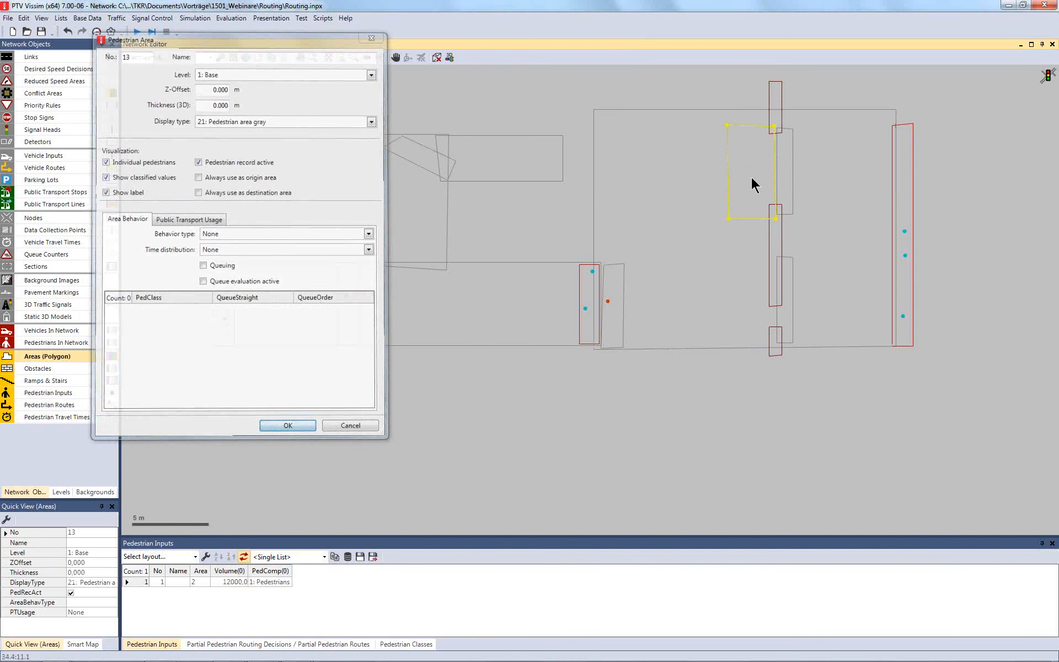
drag(751, 165, 759, 289)
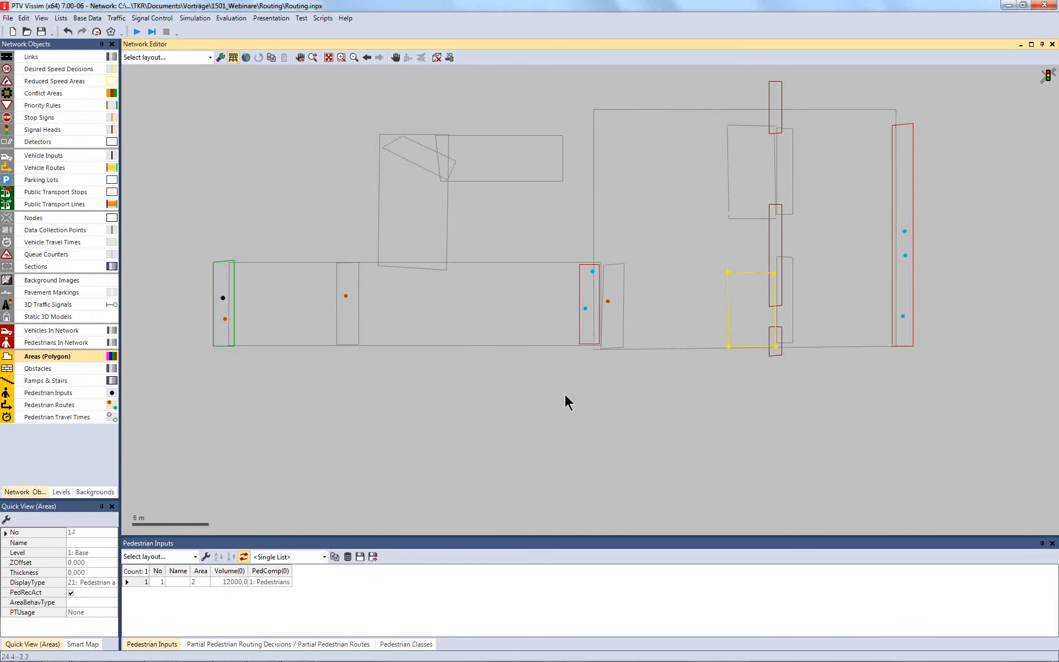
Step: Open the list of partial pedestrian routes together with its pedestrian route choice areas
click(303, 644)
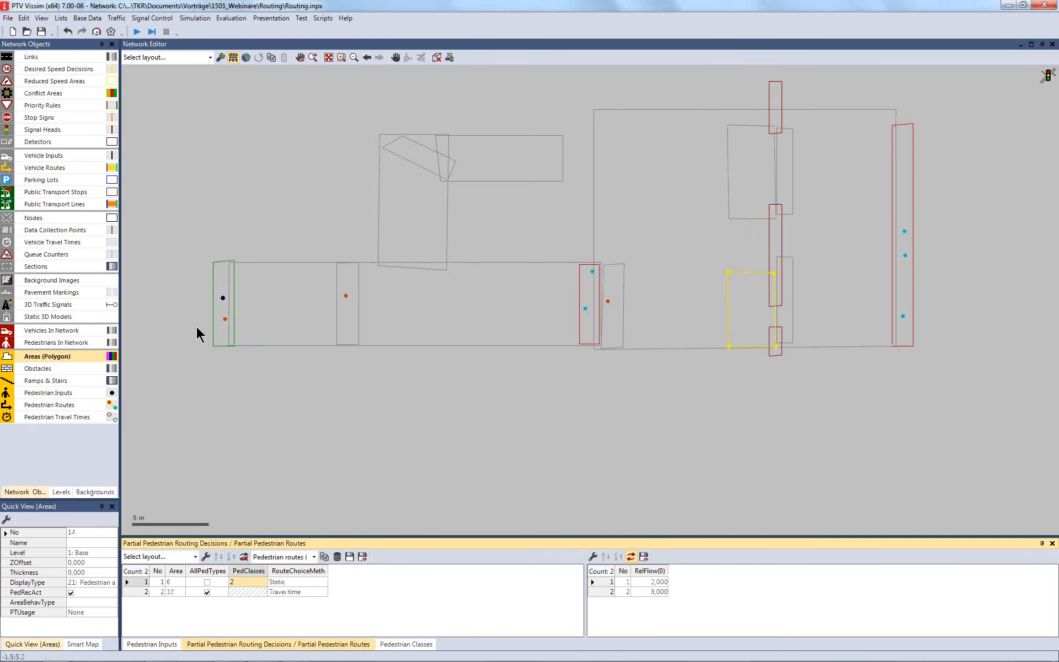
click(83, 15)
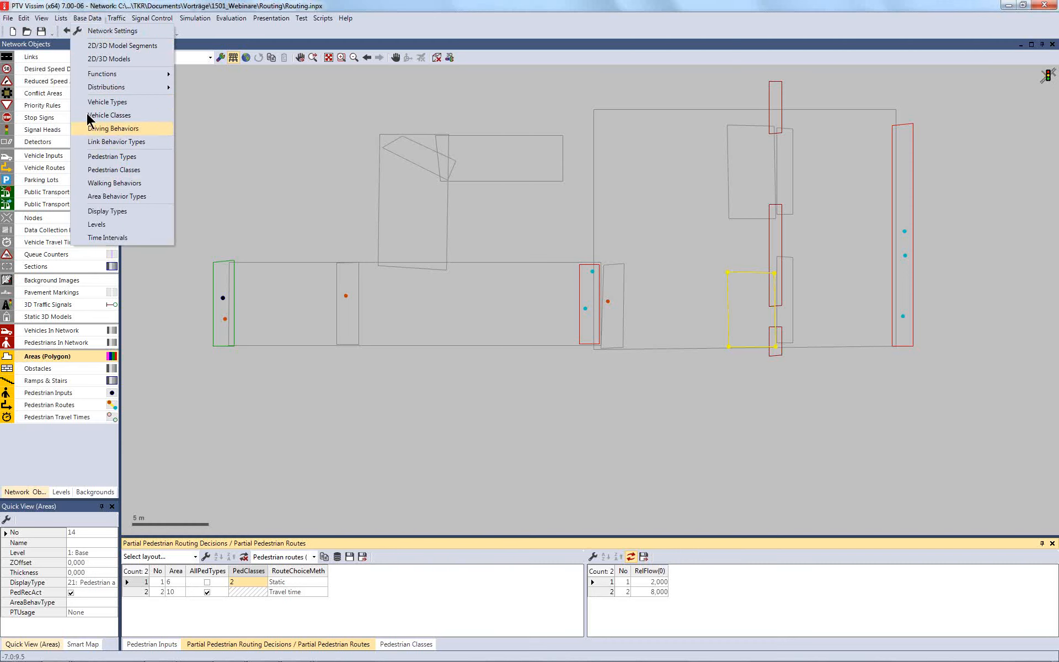
mouse_move(60, 18)
mouse_move(81, 98)
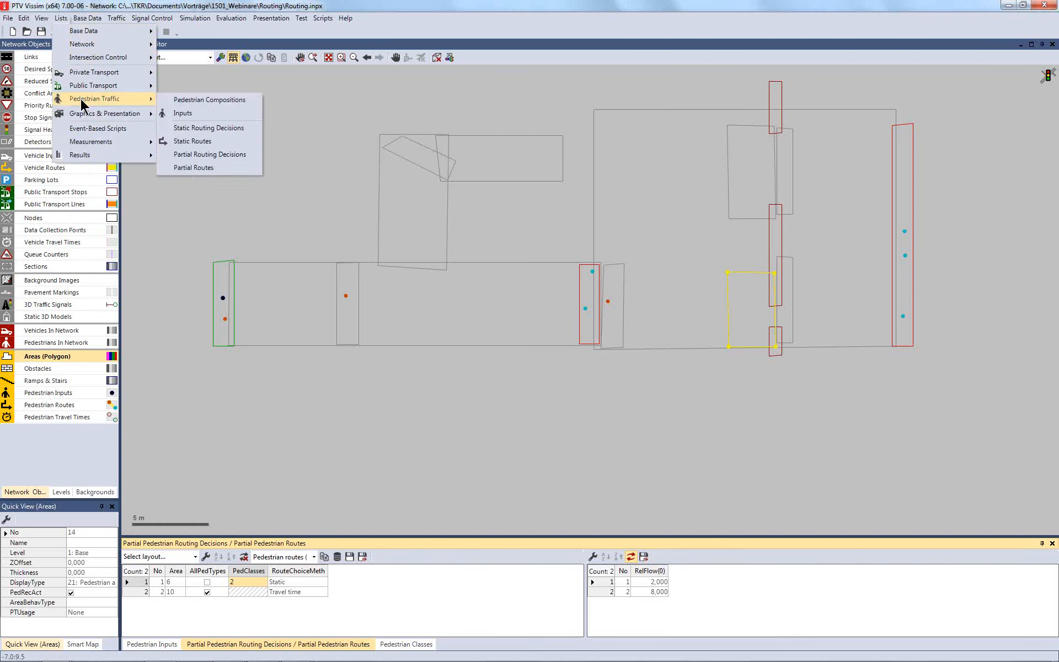
click(180, 168)
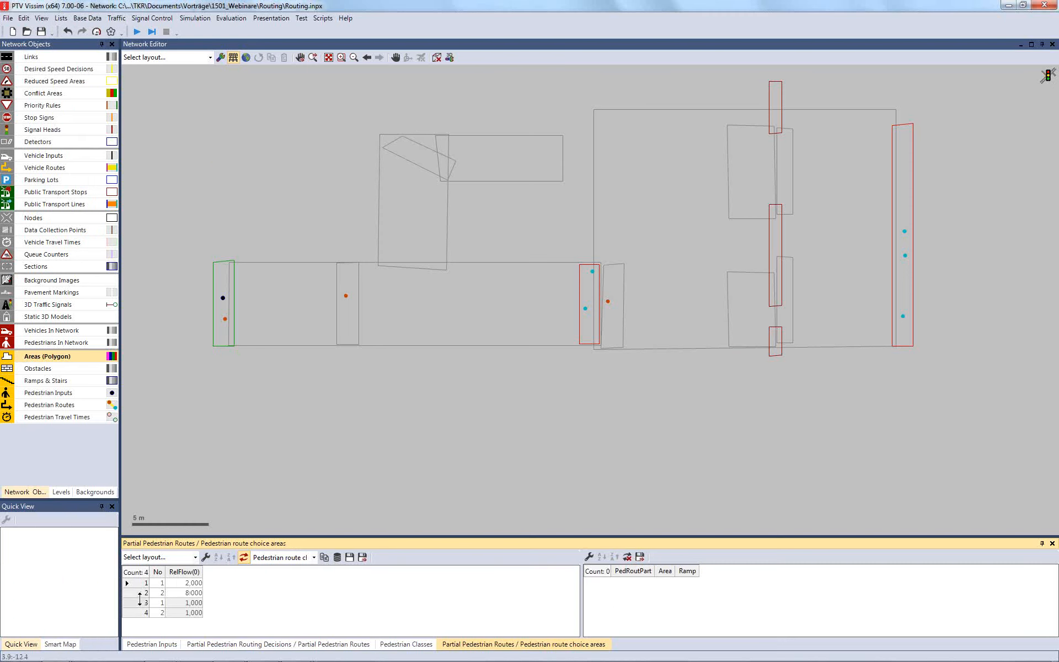
Step: Switch the route choice method of the partial routing decision in area 10 to Density
double_click(609, 305)
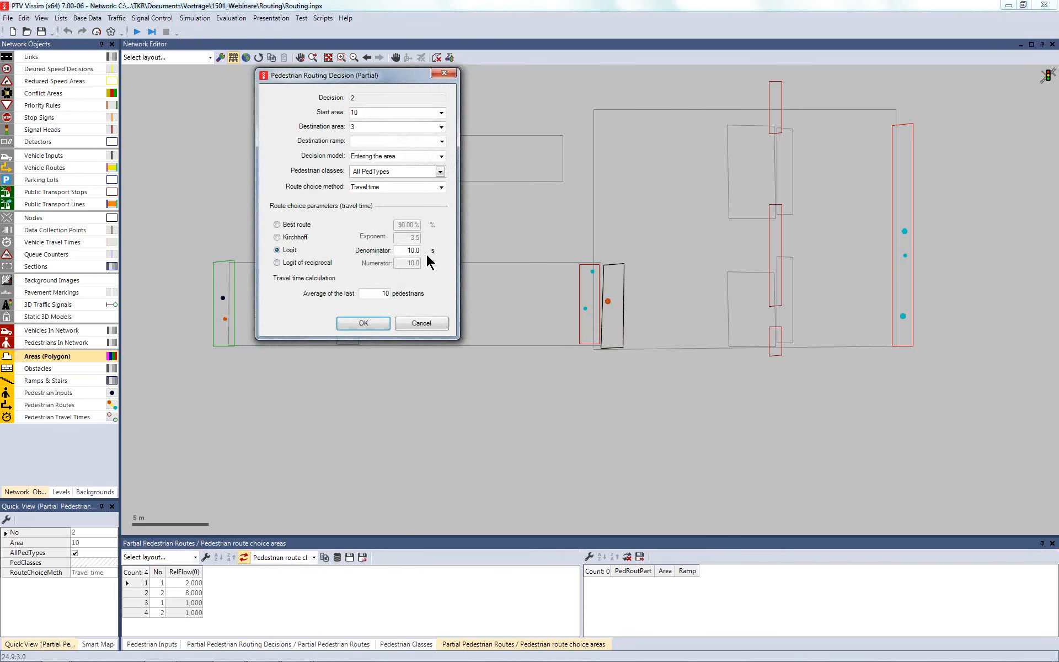
click(440, 187)
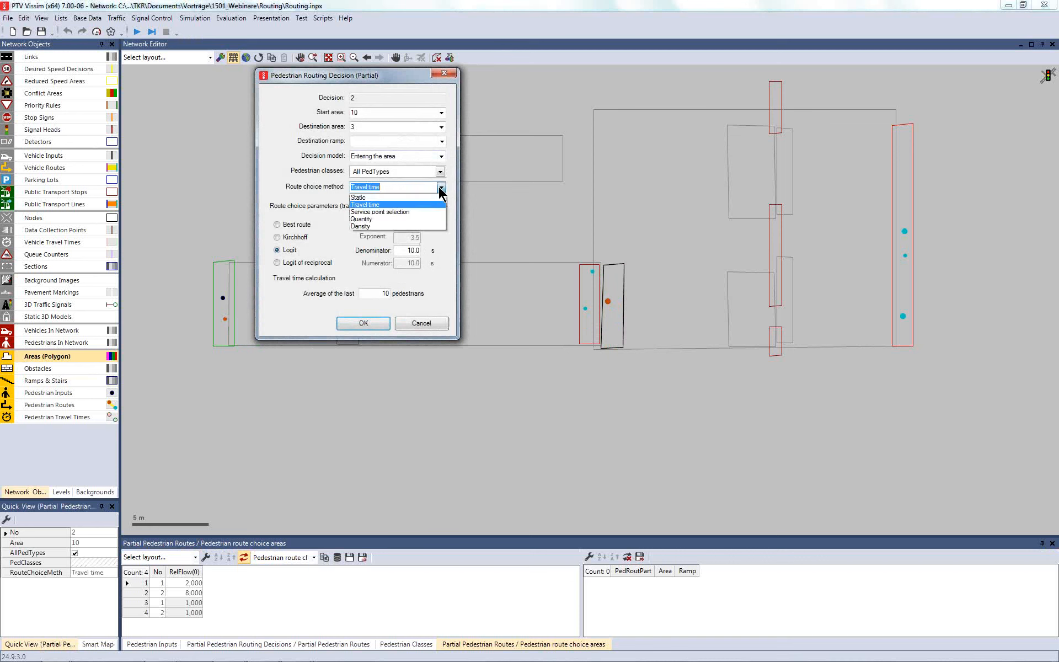
click(403, 226)
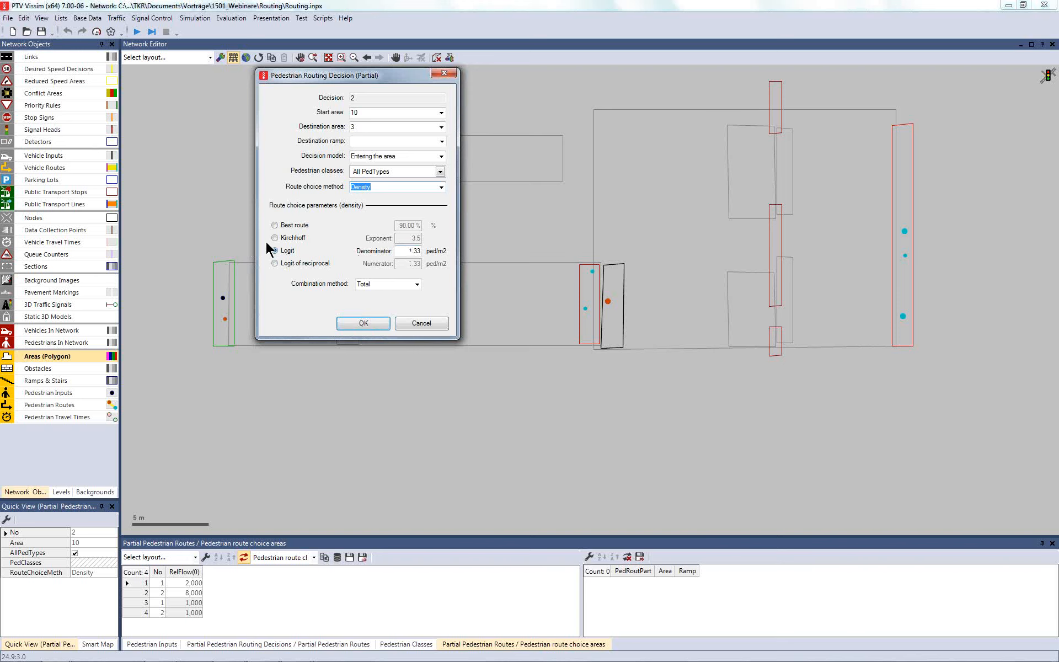
click(364, 324)
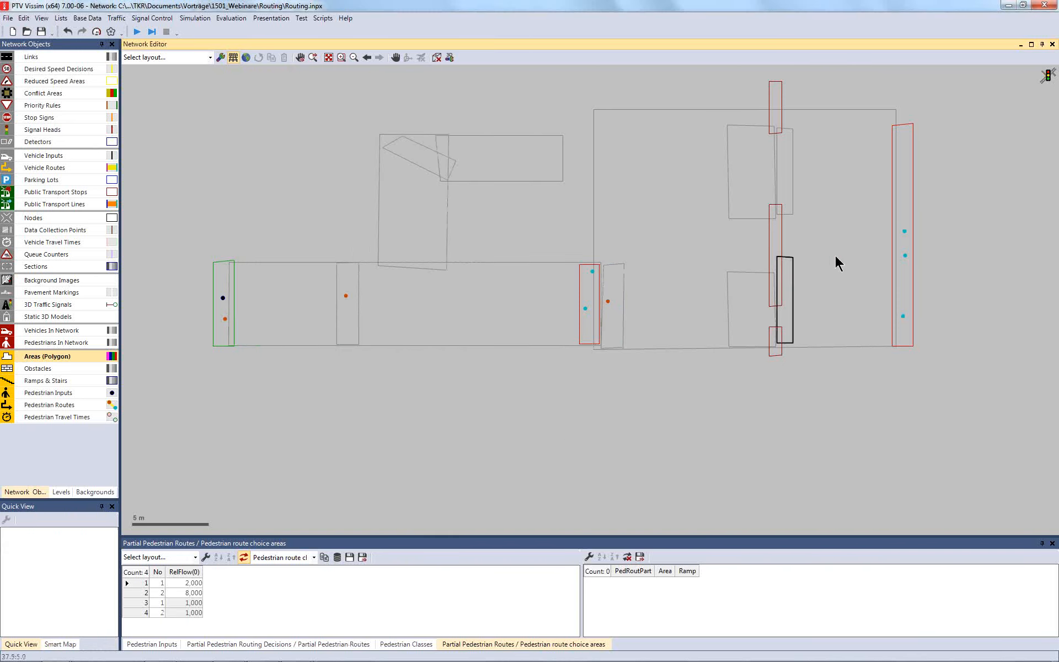
Step: Identify the partial routes through both passages, keeping pedestrian route choice areas as the coupled list, and select the upper route
click(907, 314)
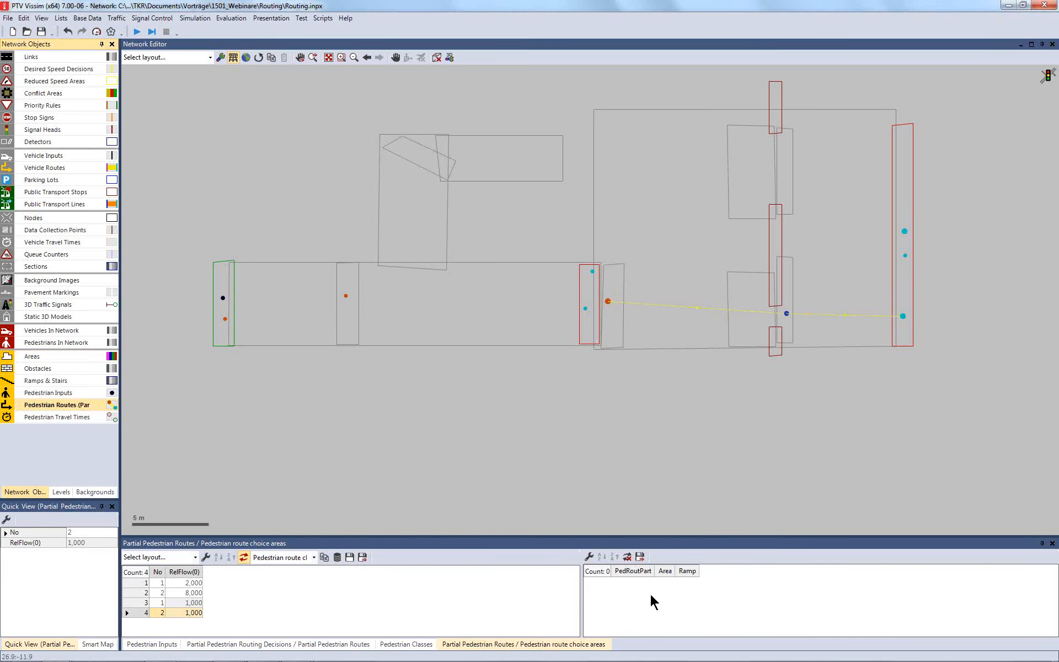
click(314, 556)
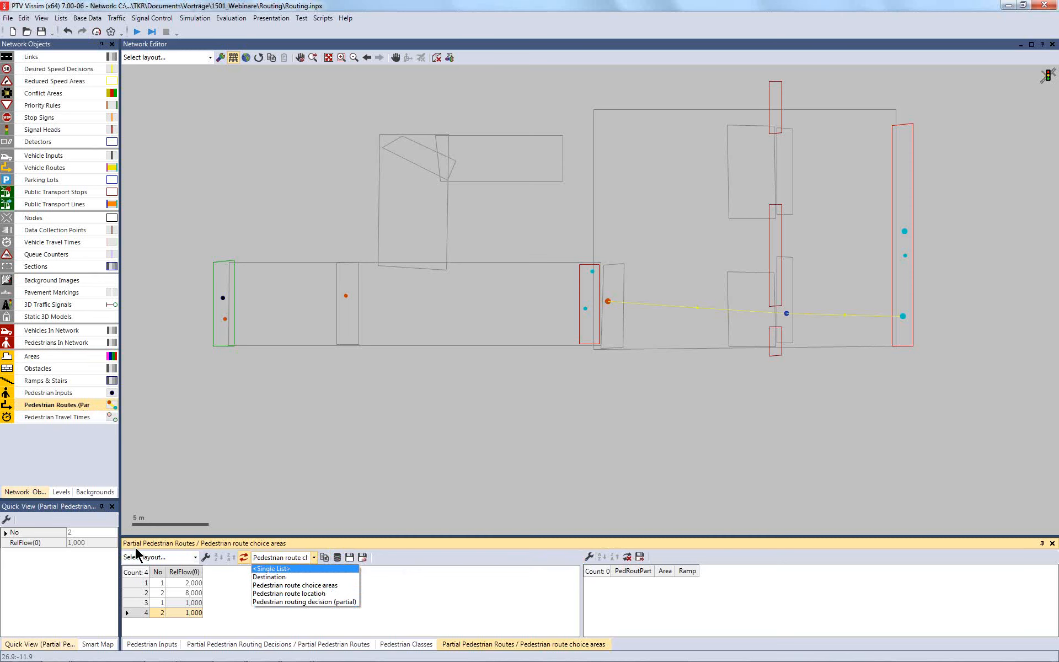
click(278, 588)
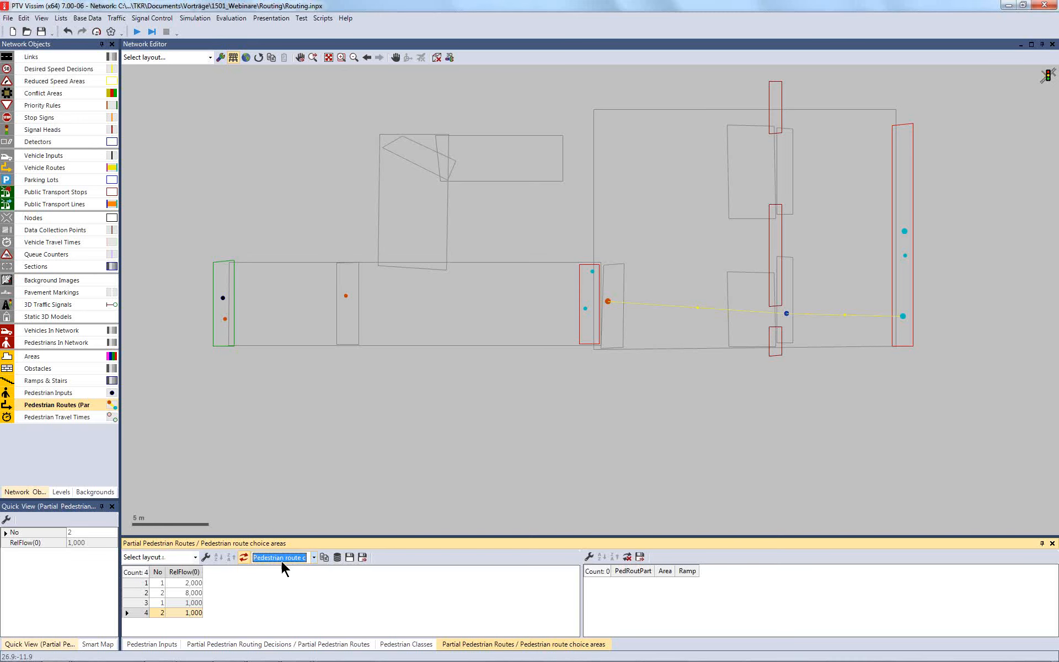
click(313, 558)
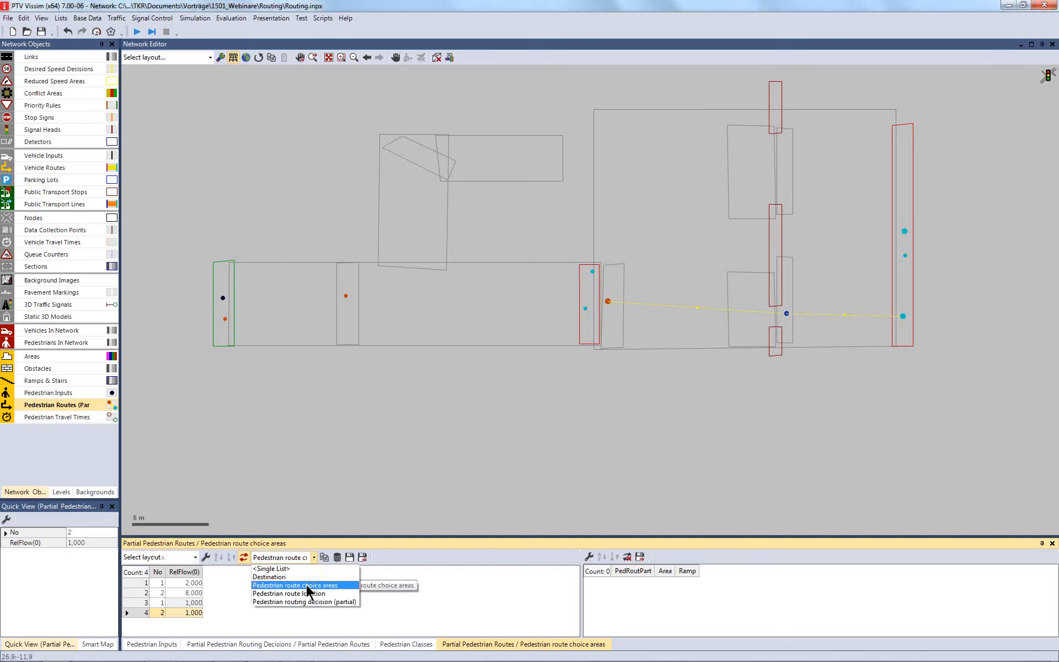
click(307, 586)
click(144, 603)
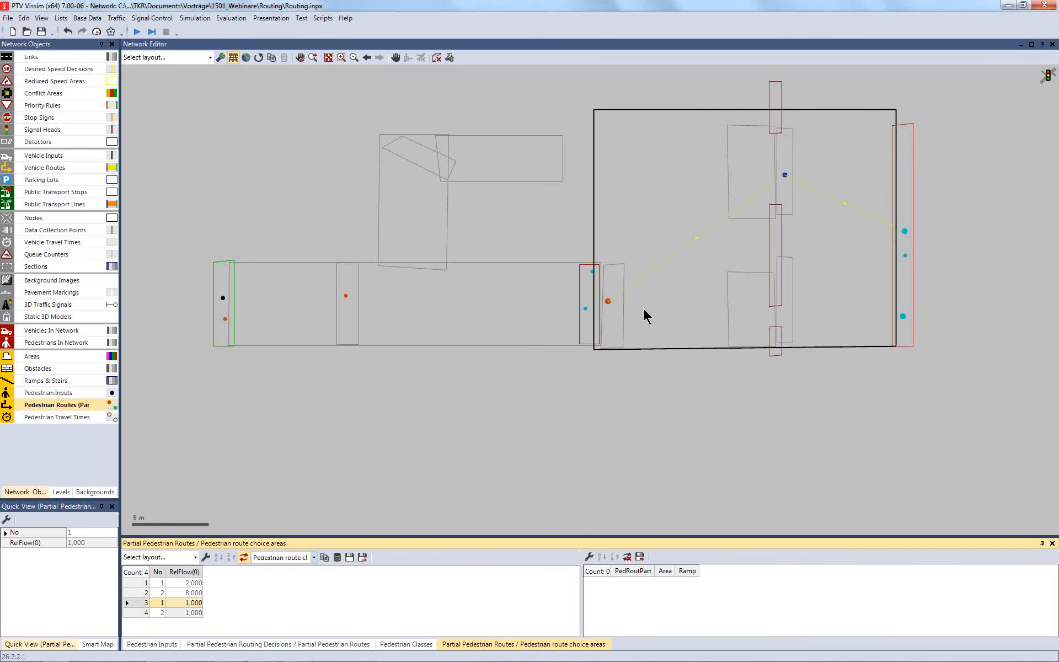
Step: Show the area number labels and add the area before the upper passage as route choice area of the upper partial route
click(98, 356)
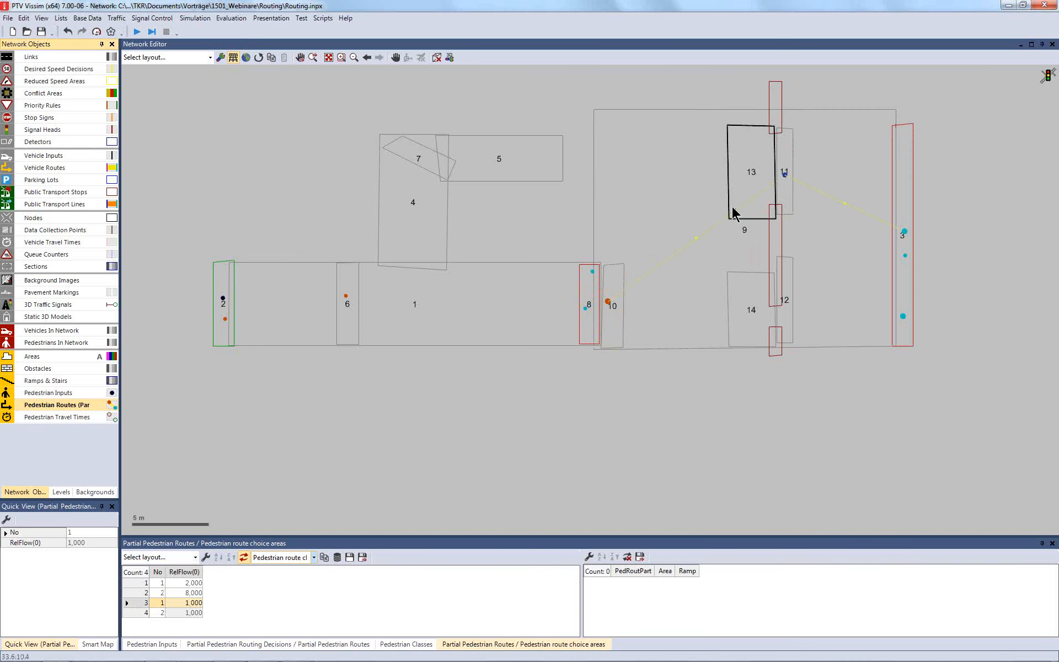
click(135, 605)
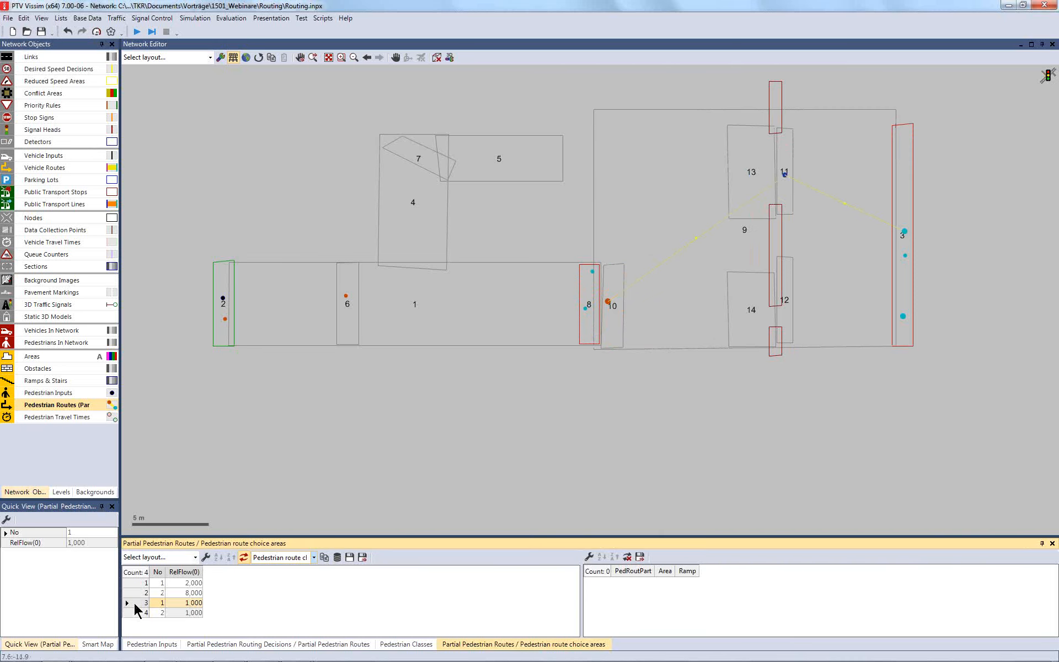
right_click(646, 596)
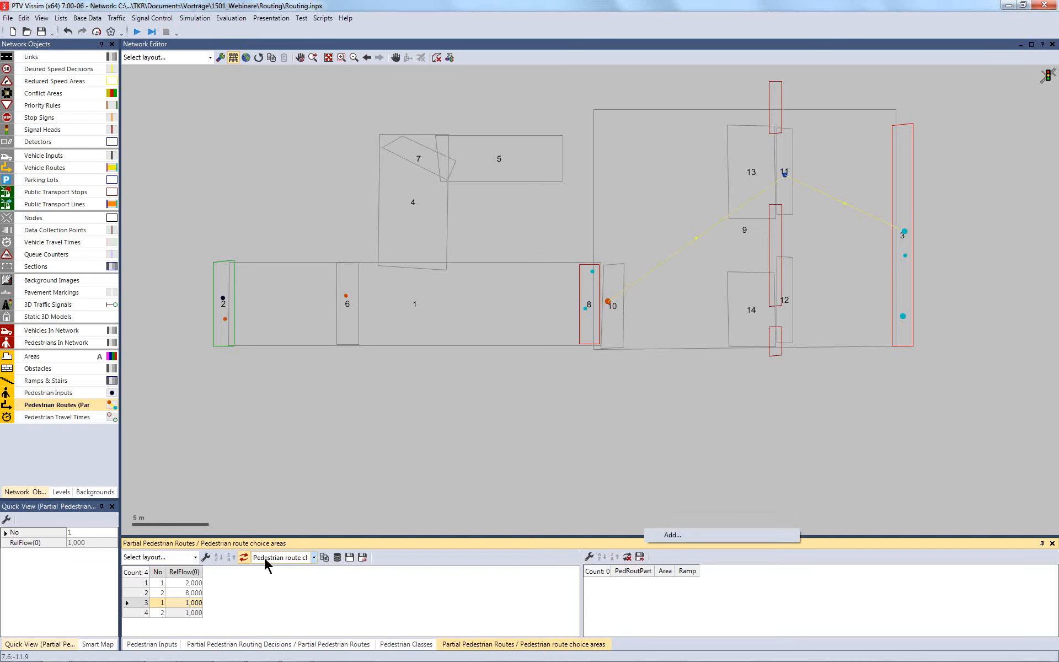
click(680, 536)
click(670, 582)
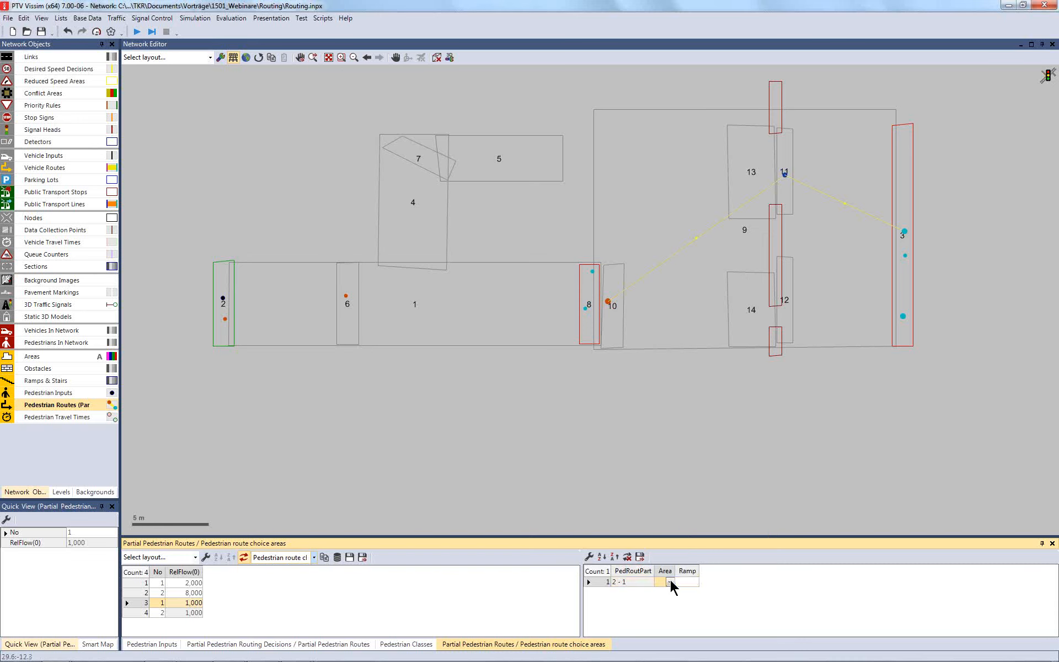
click(670, 582)
drag(697, 596, 700, 624)
click(663, 616)
Step: Add area 14 before the lower passage as the route choice area of the lower partial route
click(137, 612)
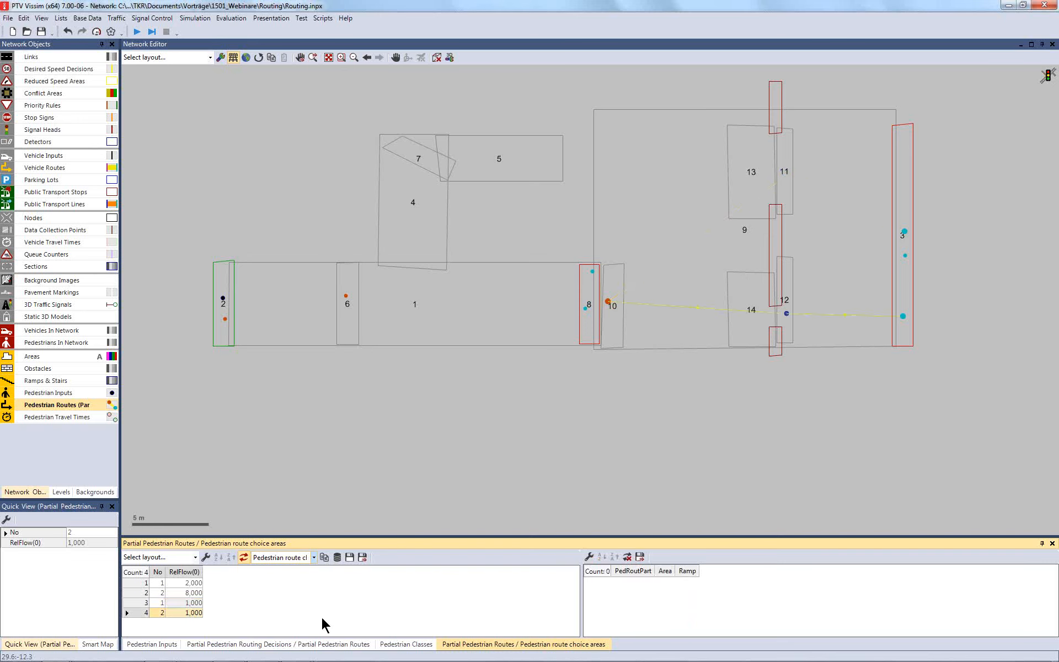
right_click(607, 597)
click(631, 604)
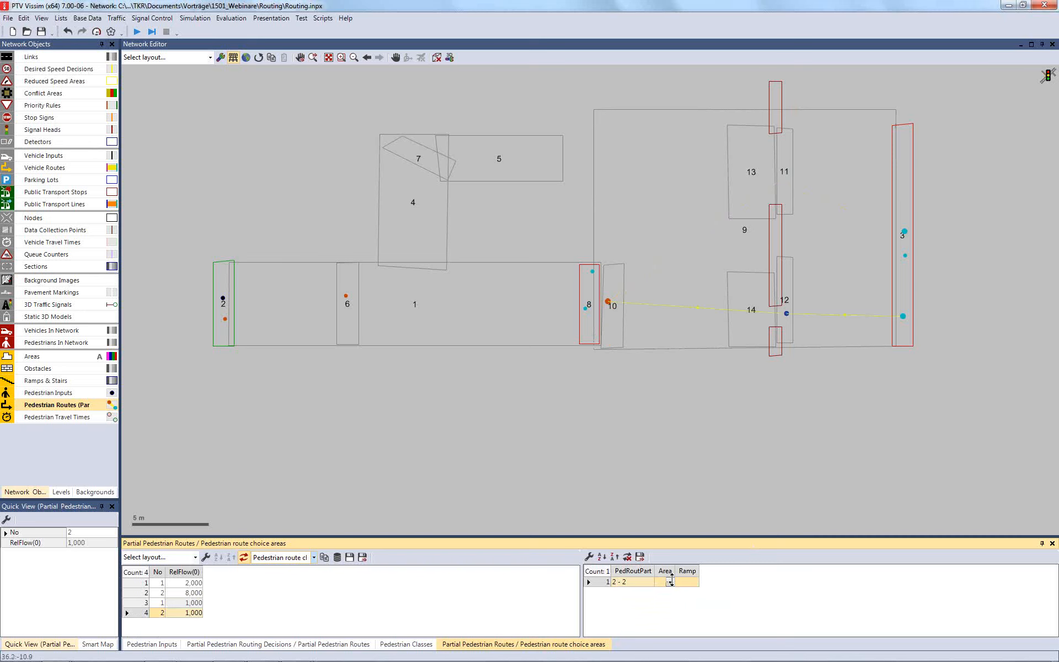
click(670, 584)
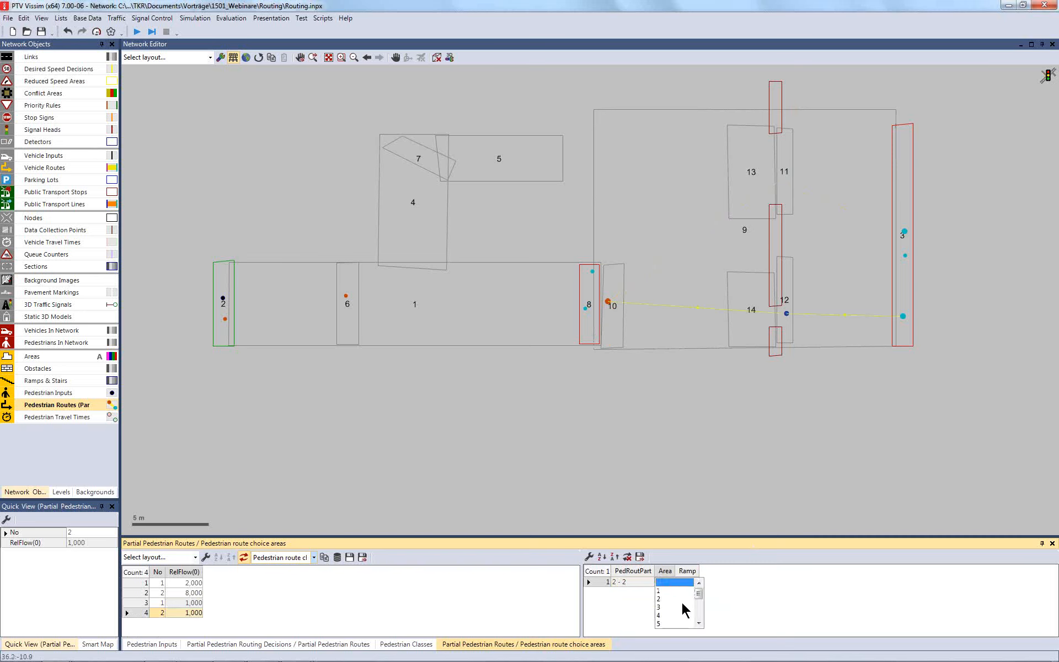
click(669, 622)
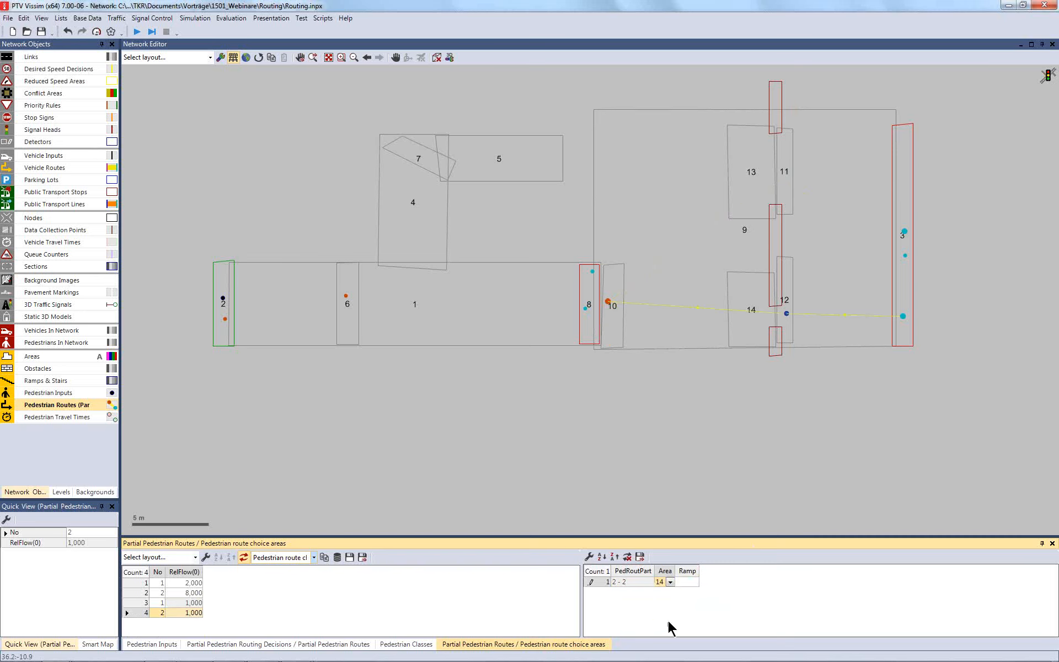
click(623, 522)
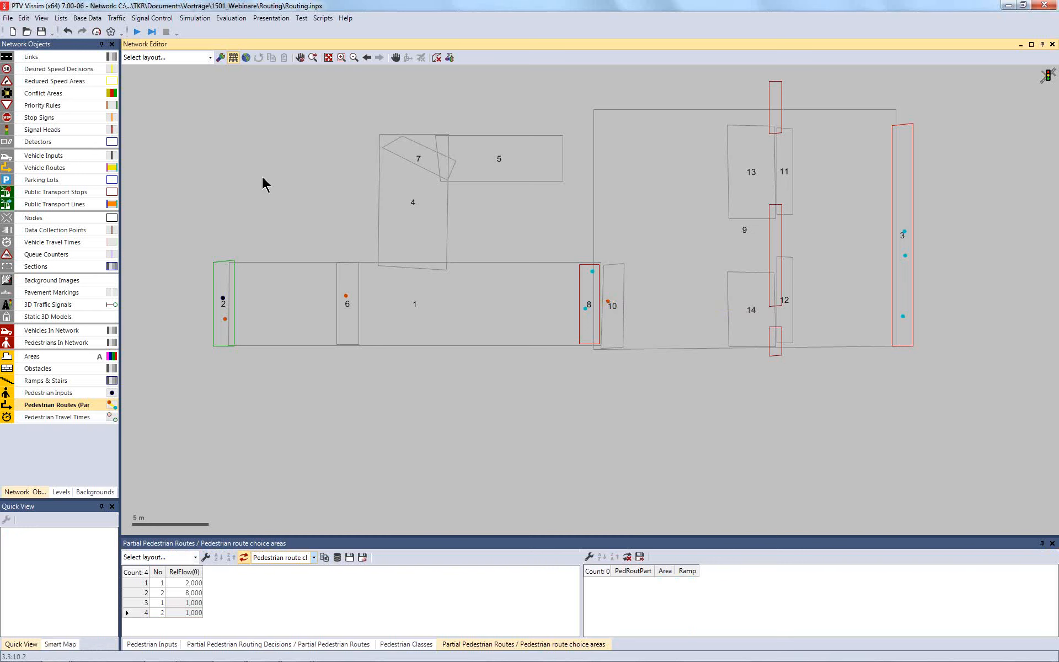
Step: Save the network changes, run the simulation to watch the density-based split between both passages, and stop it
click(136, 32)
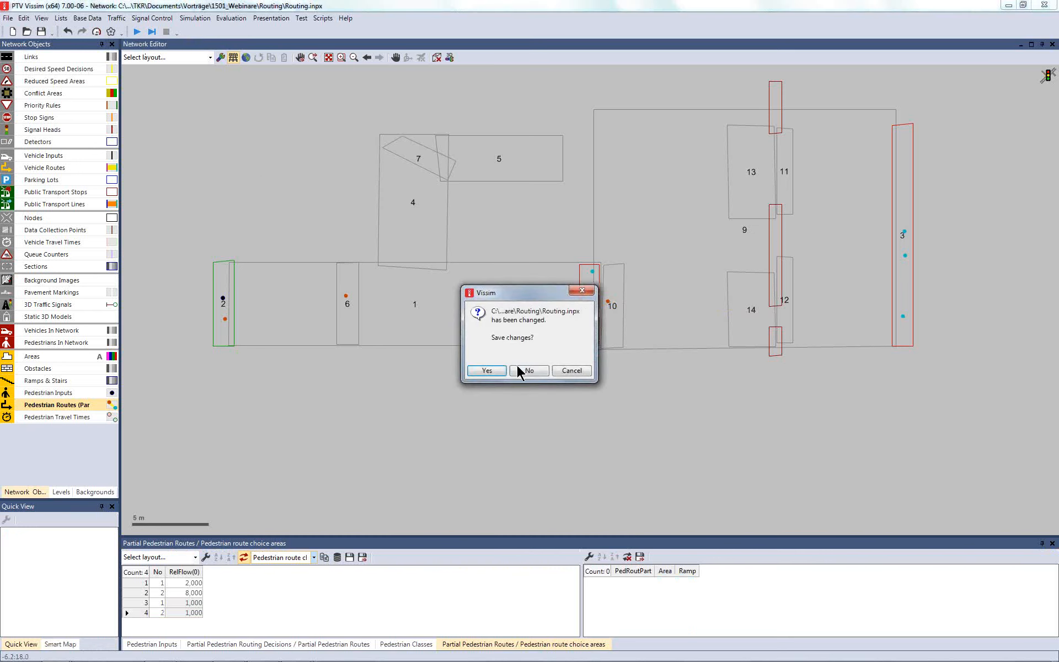
click(498, 369)
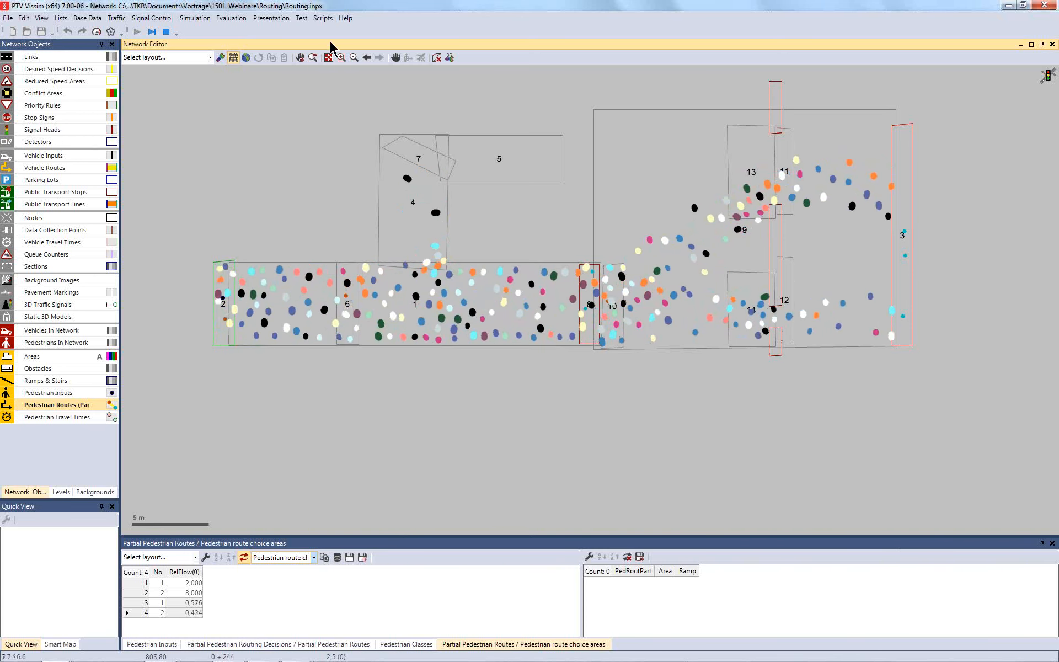
click(166, 32)
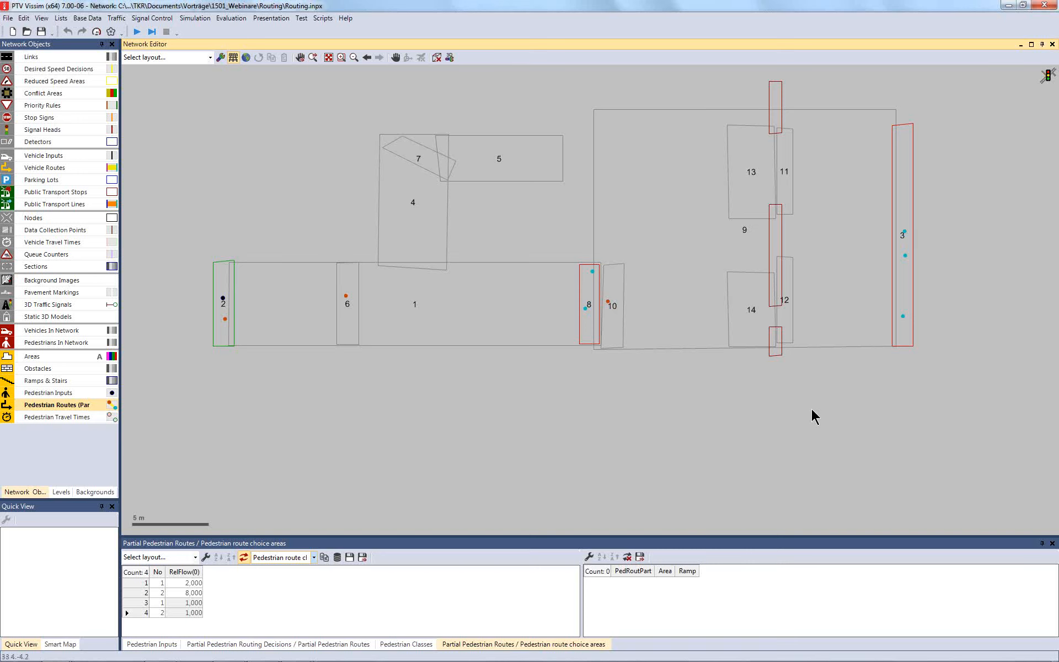
Step: Extend area 5 on its right side so that it overlaps the large area 9
click(62, 357)
click(472, 439)
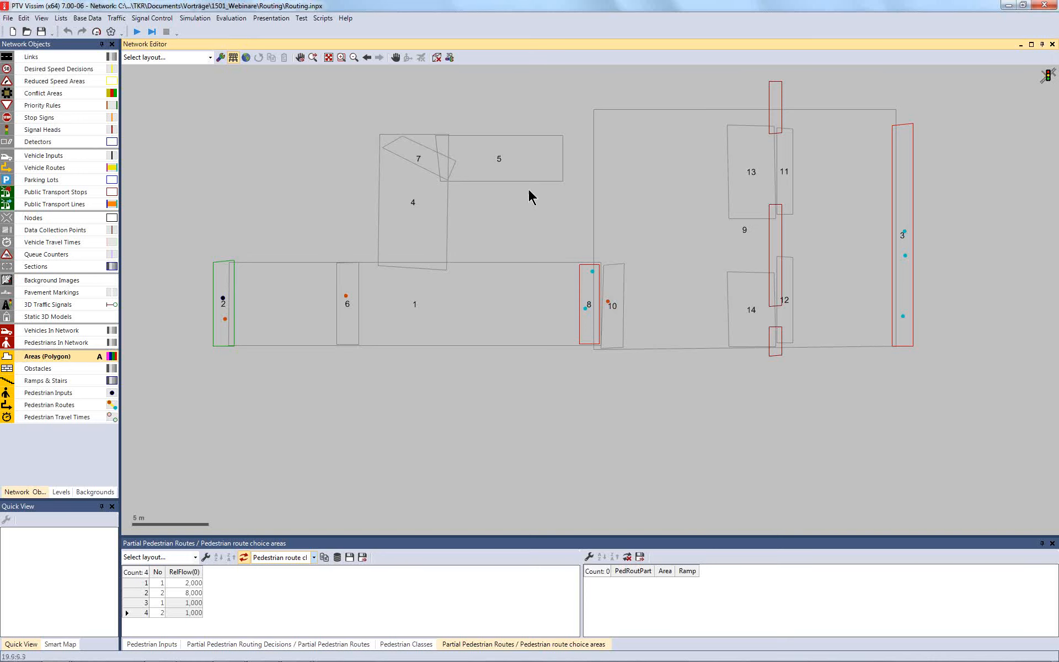
click(546, 172)
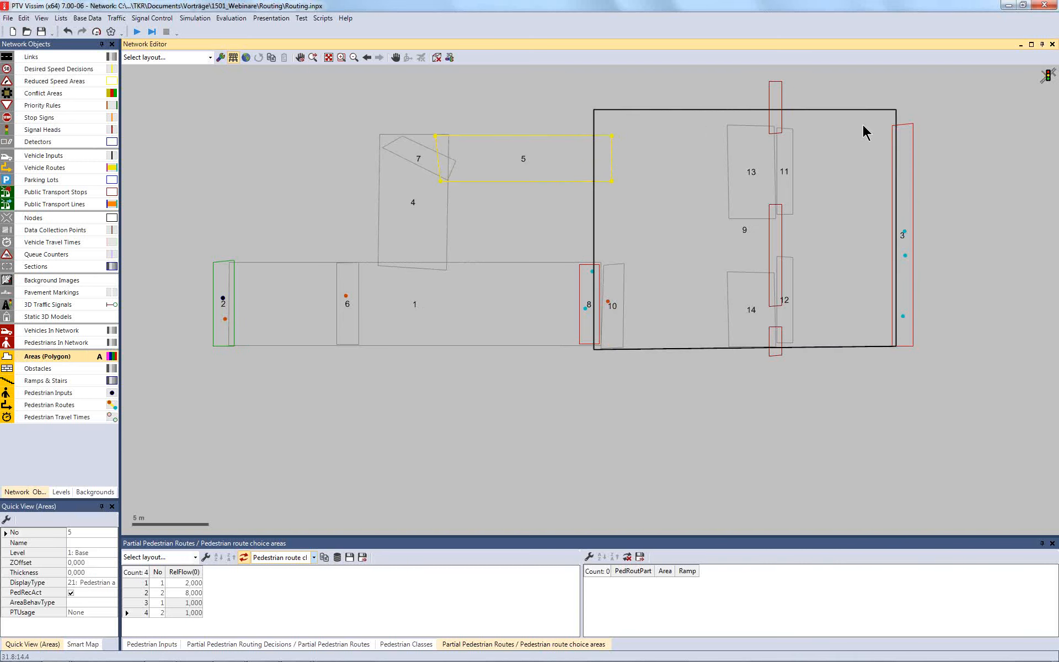
Step: Reshape the middle obstacle into a long pointed divider reaching just past the left edge of area 9
click(71, 405)
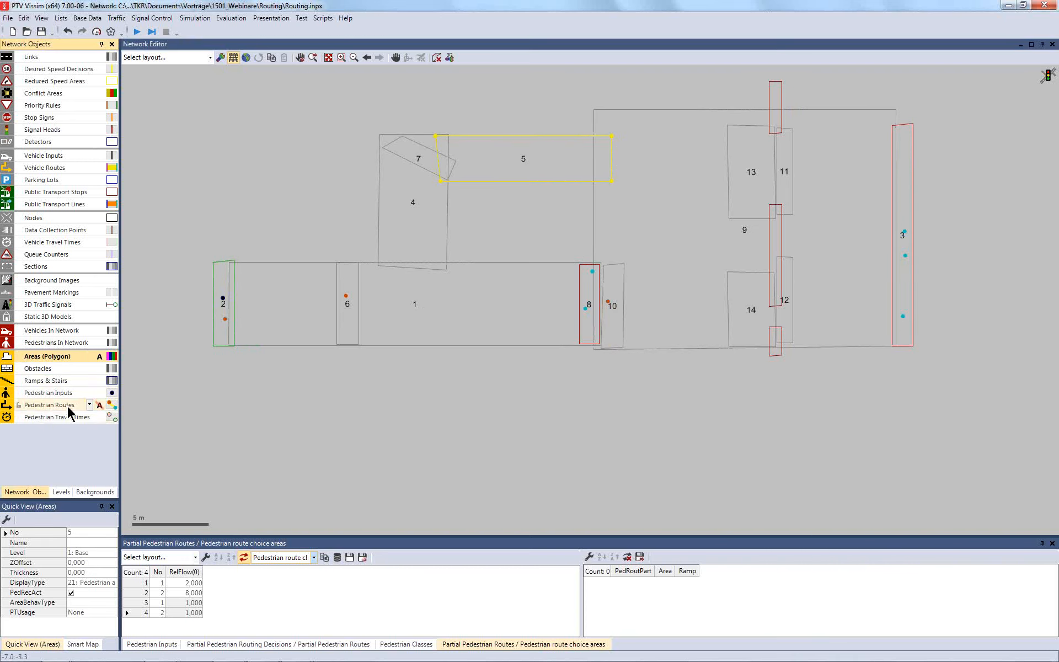
click(48, 369)
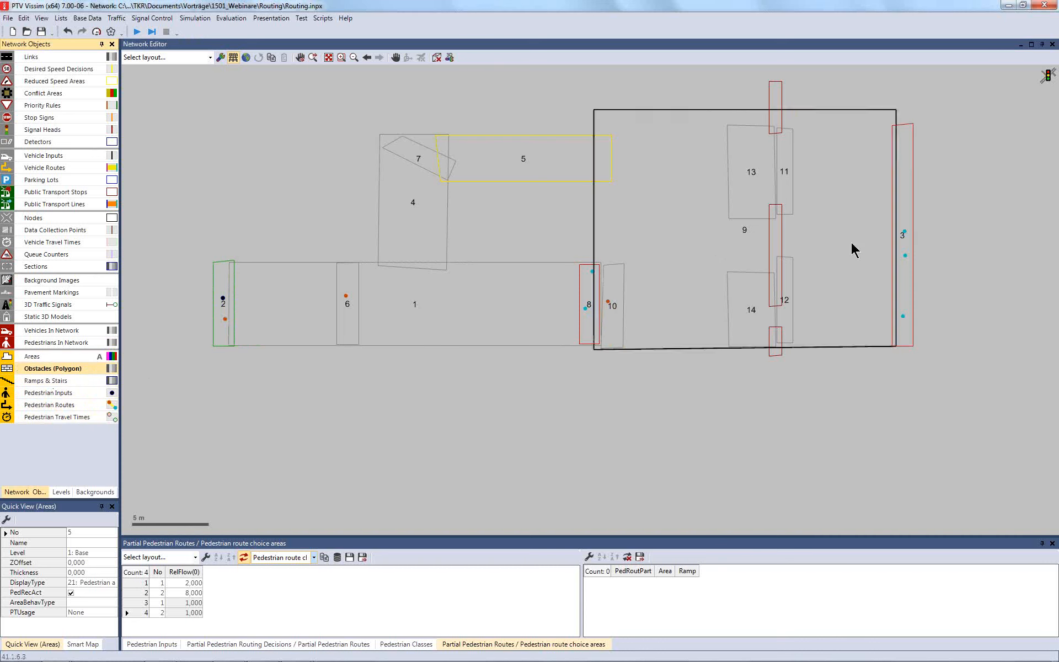
click(771, 232)
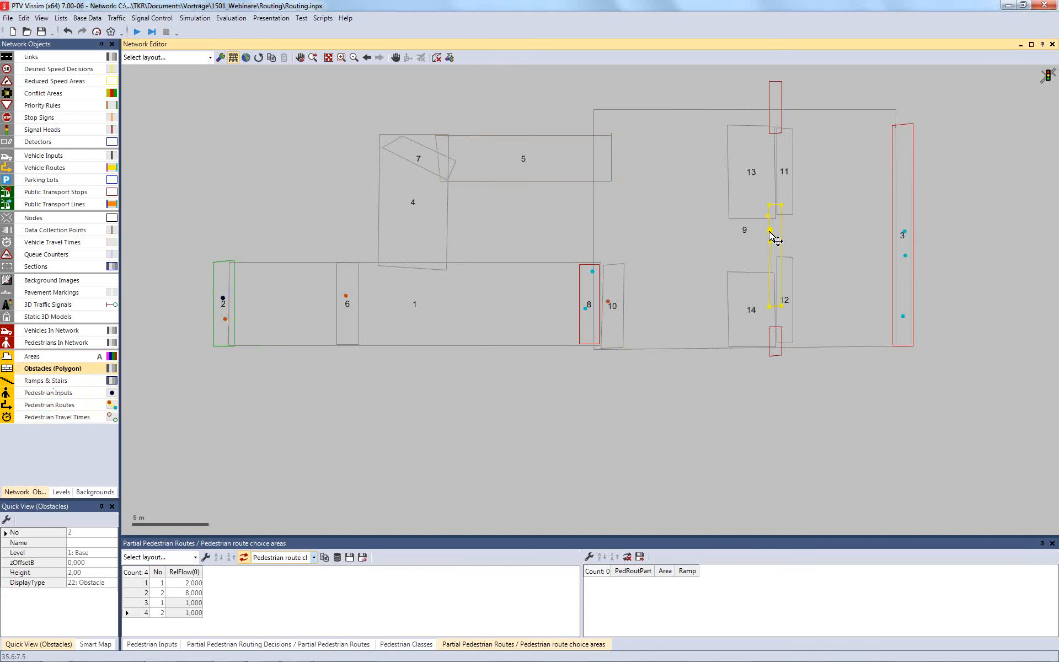
drag(771, 232, 573, 226)
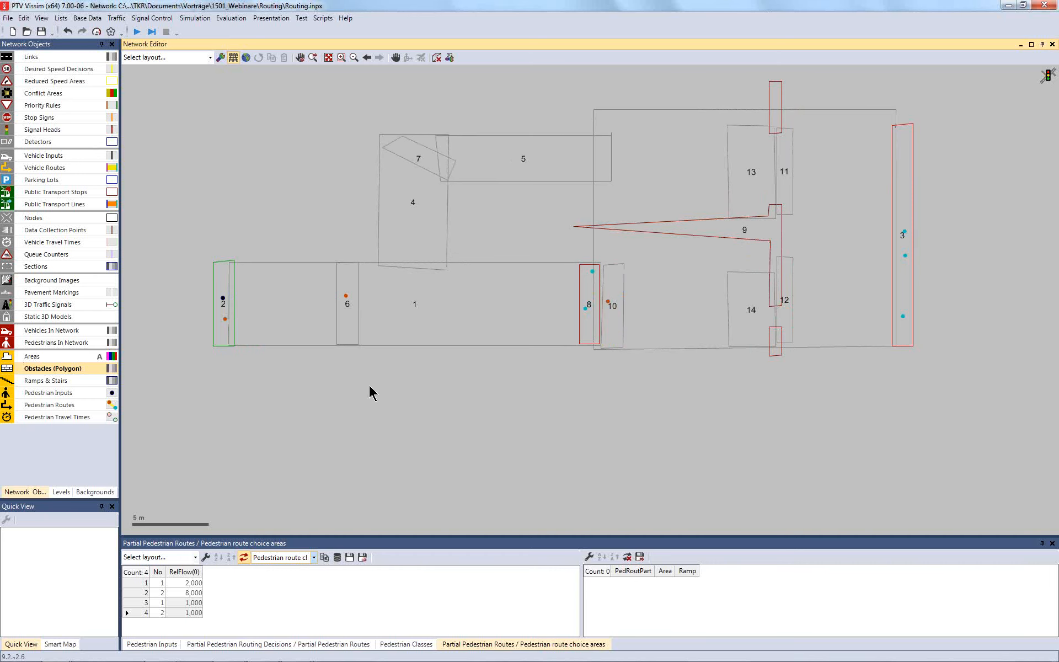
Step: Delete the partial routing decision in area 6 and move the density-based decision from area 10 into area 6
click(48, 407)
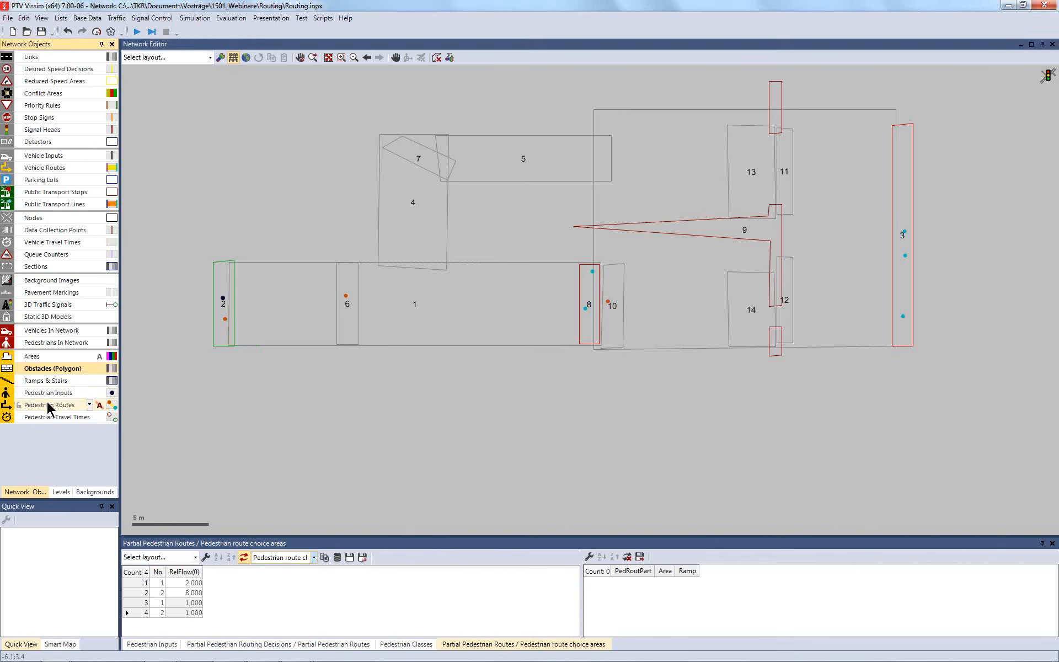
click(346, 295)
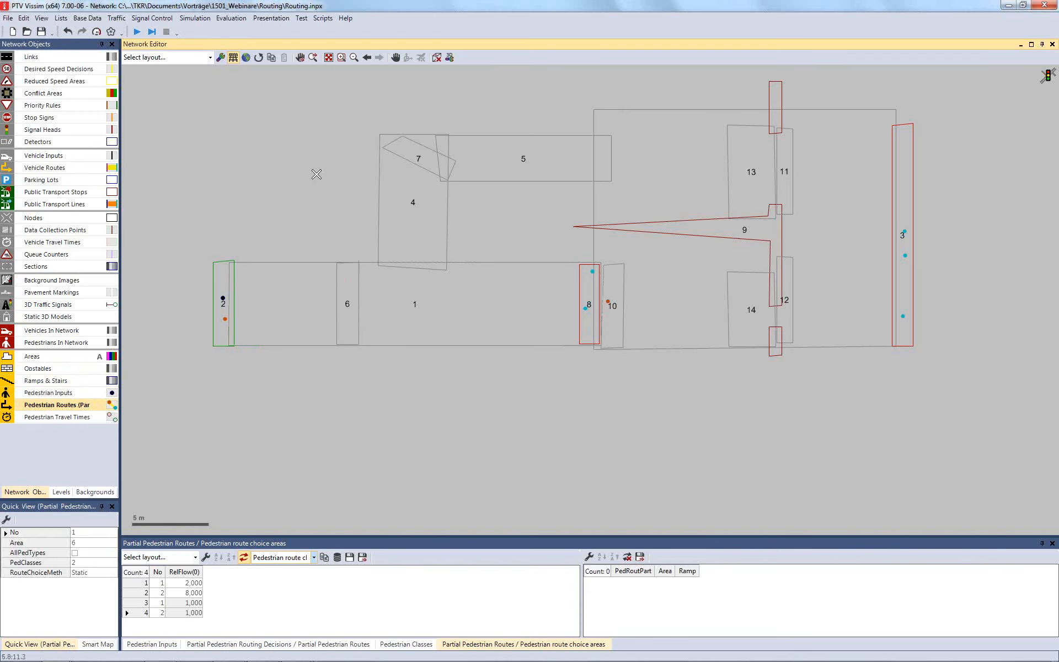
drag(316, 174, 316, 174)
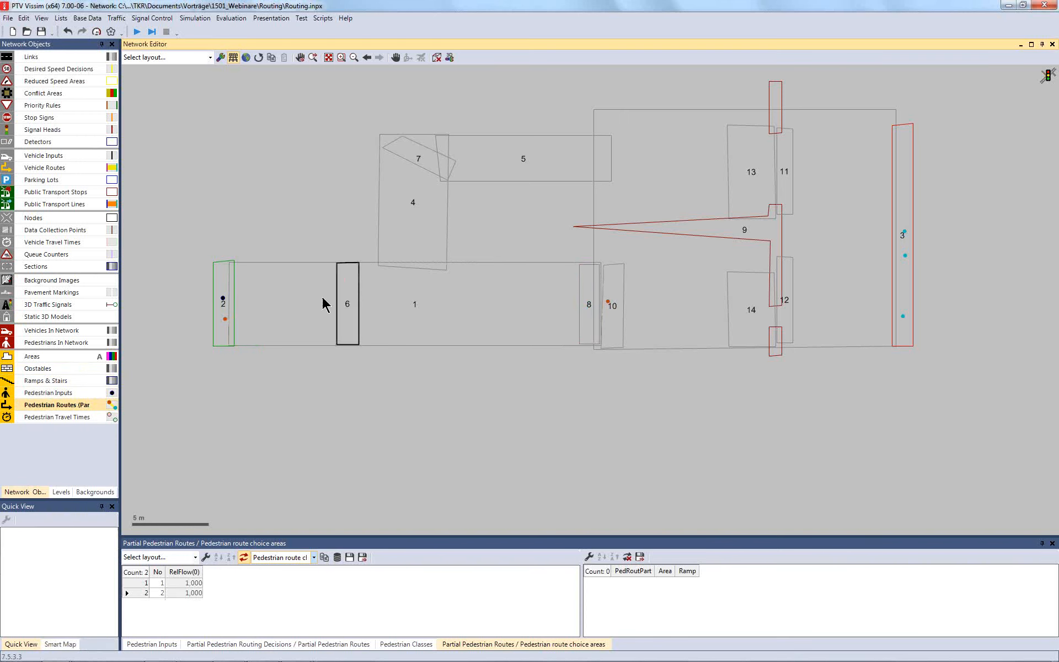
click(611, 303)
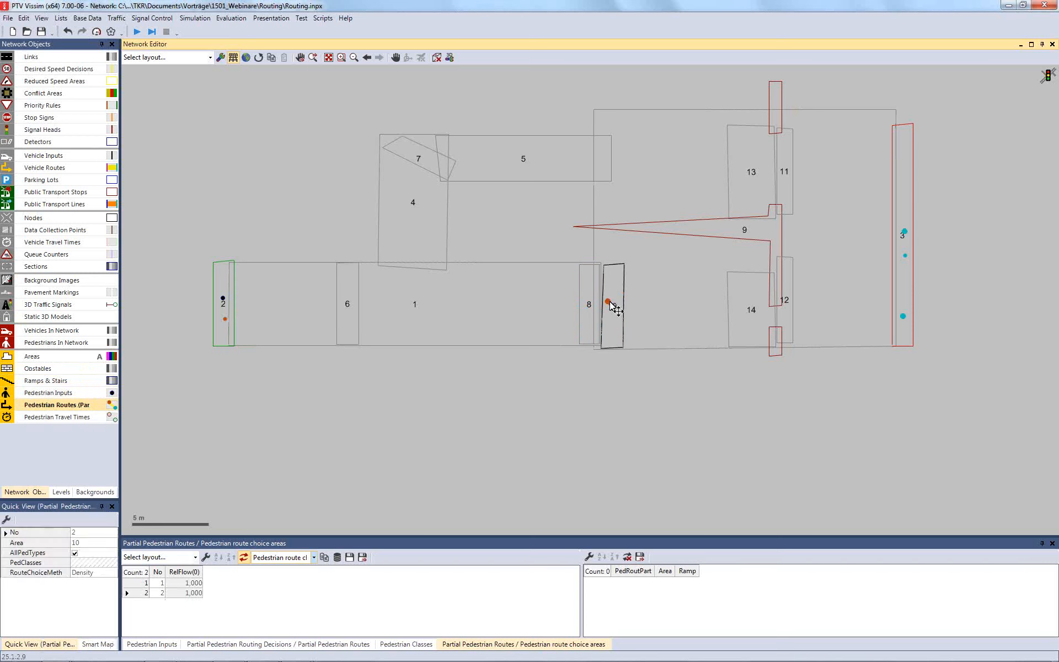
drag(610, 302, 350, 295)
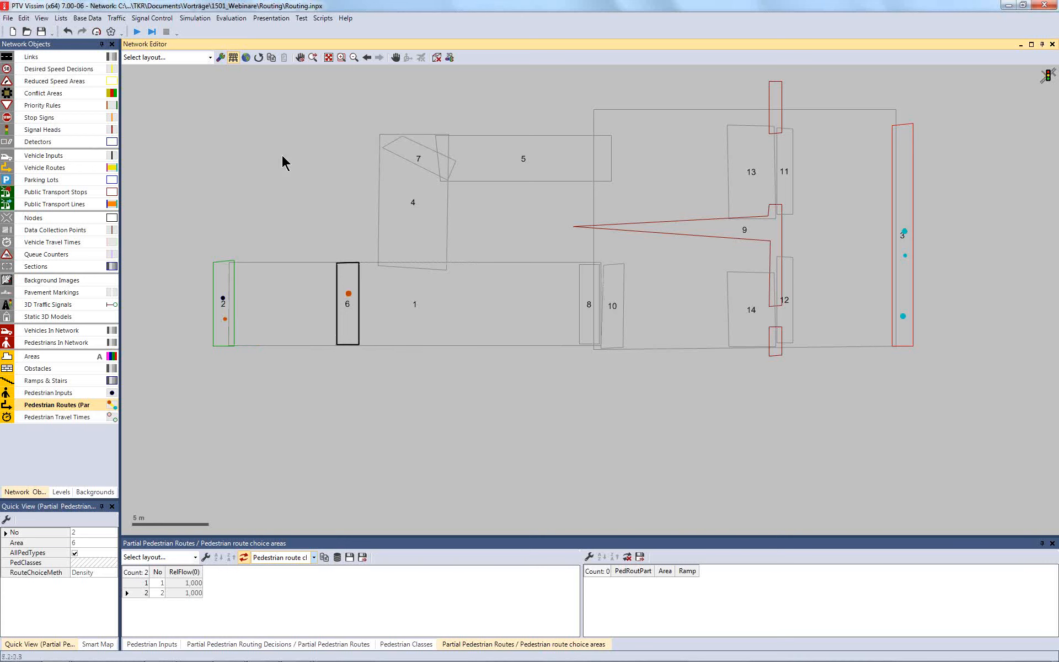
Step: Save the changes, run the simulation, view the pedestrians in 3D and again in 2D, and stop the run
click(137, 32)
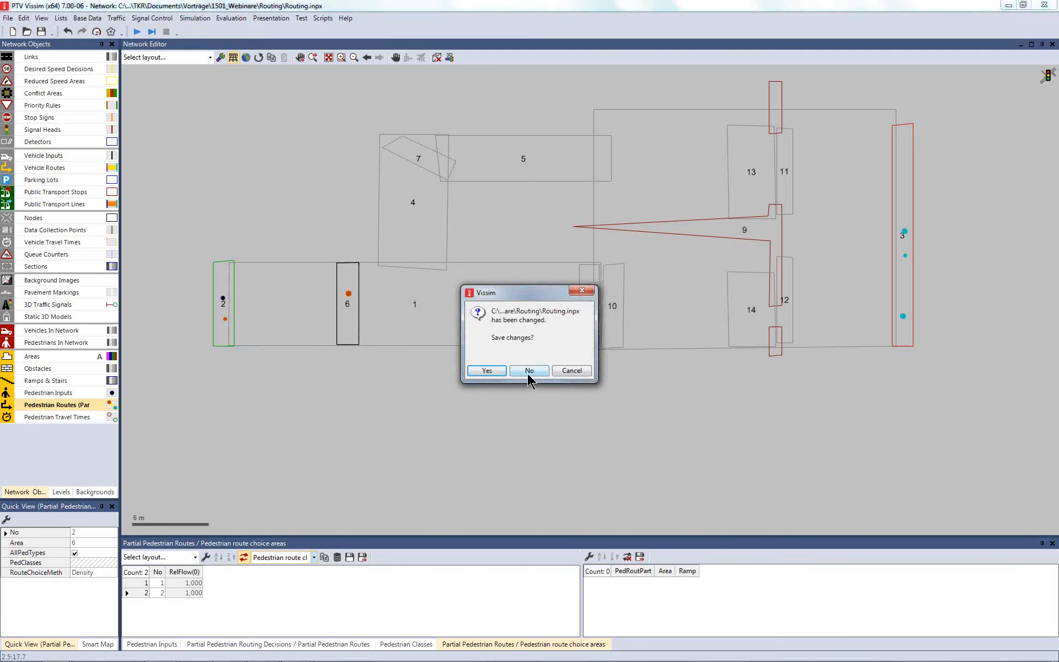
click(486, 371)
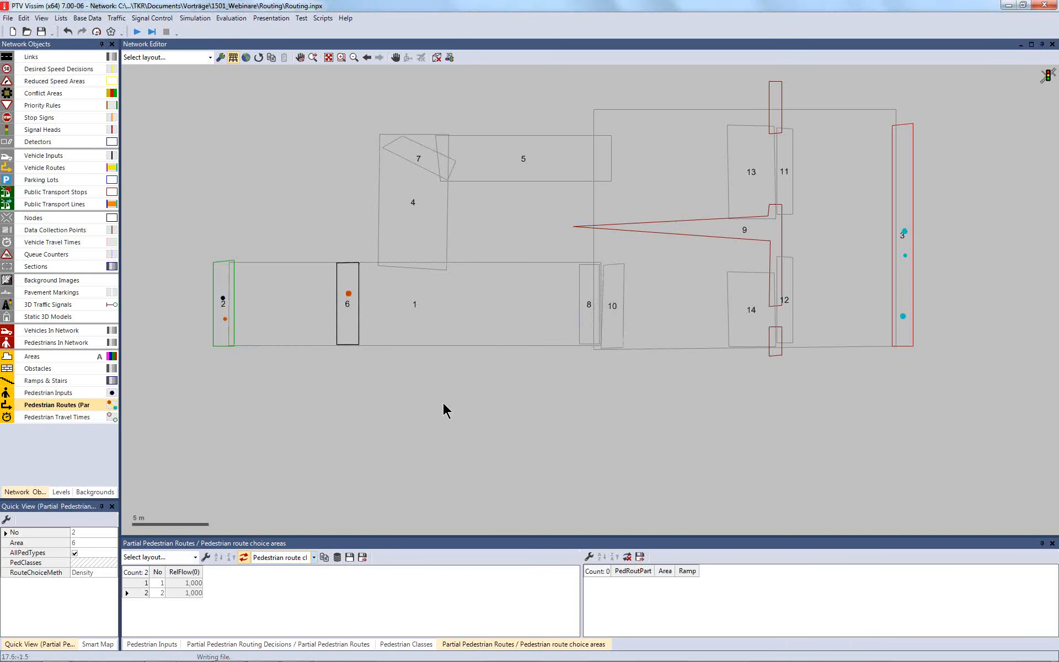
click(436, 58)
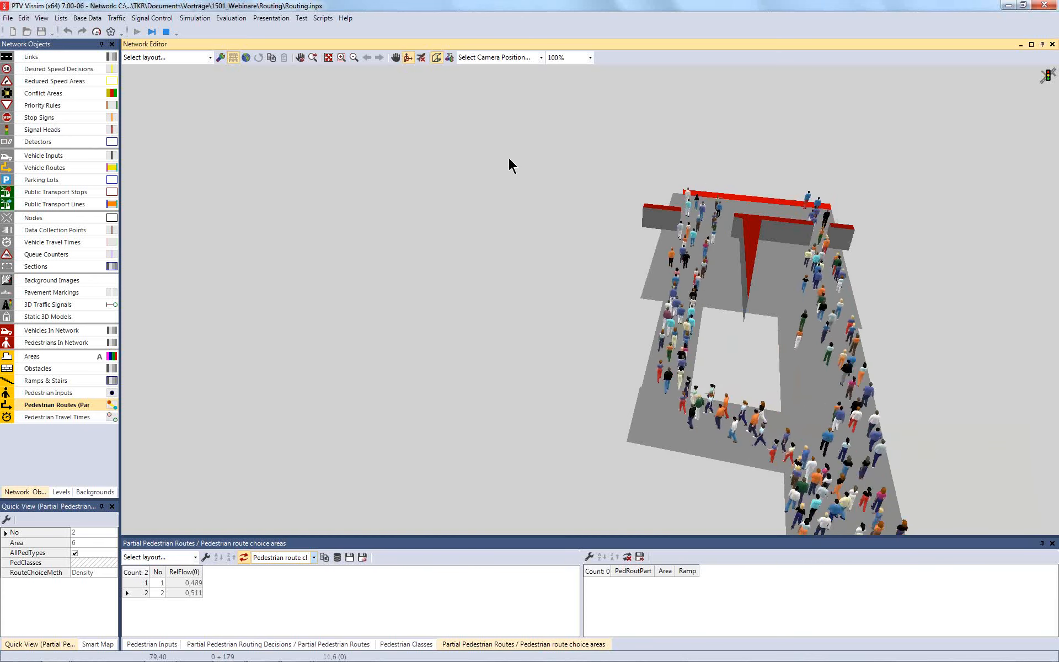
click(436, 57)
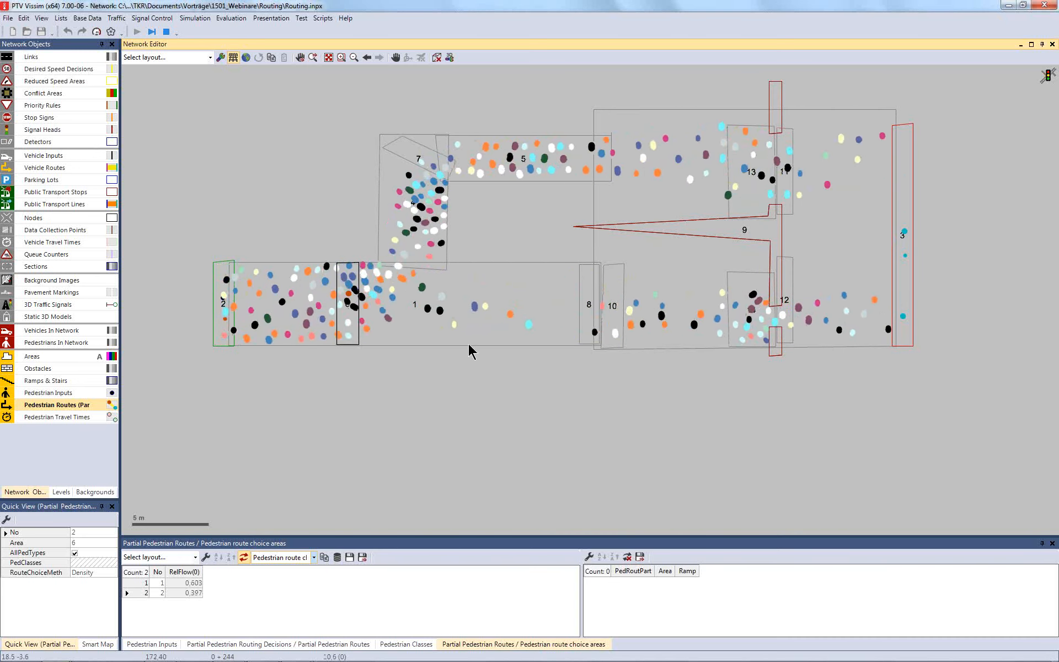
click(166, 33)
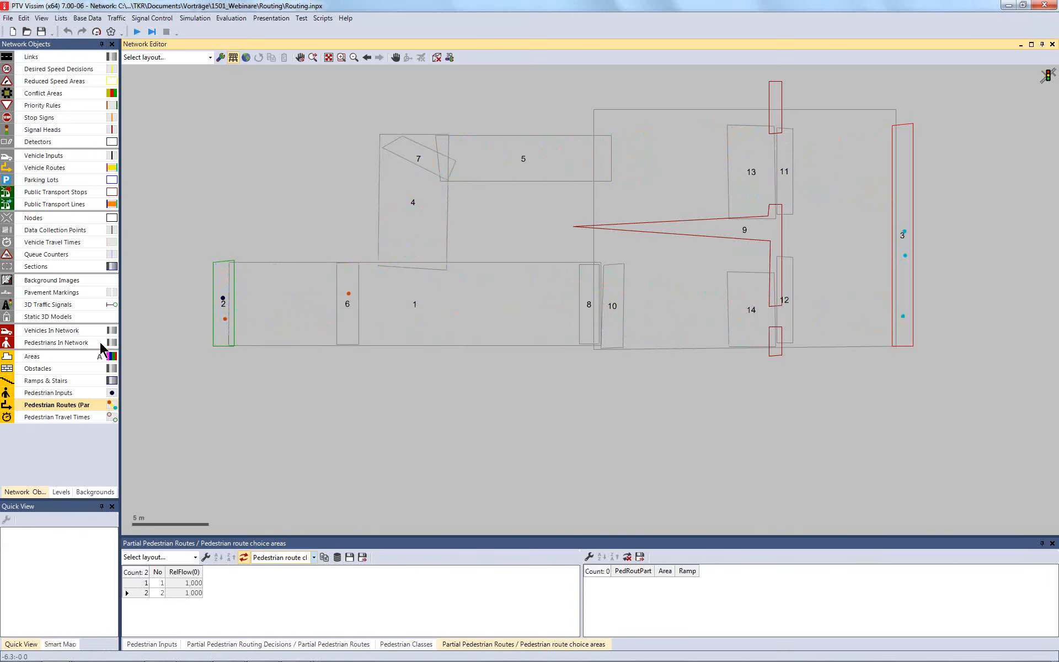
Step: Move area 13 from in front of the upper passage to the empty space above area 9
click(51, 357)
scroll(564, 448, down, 1)
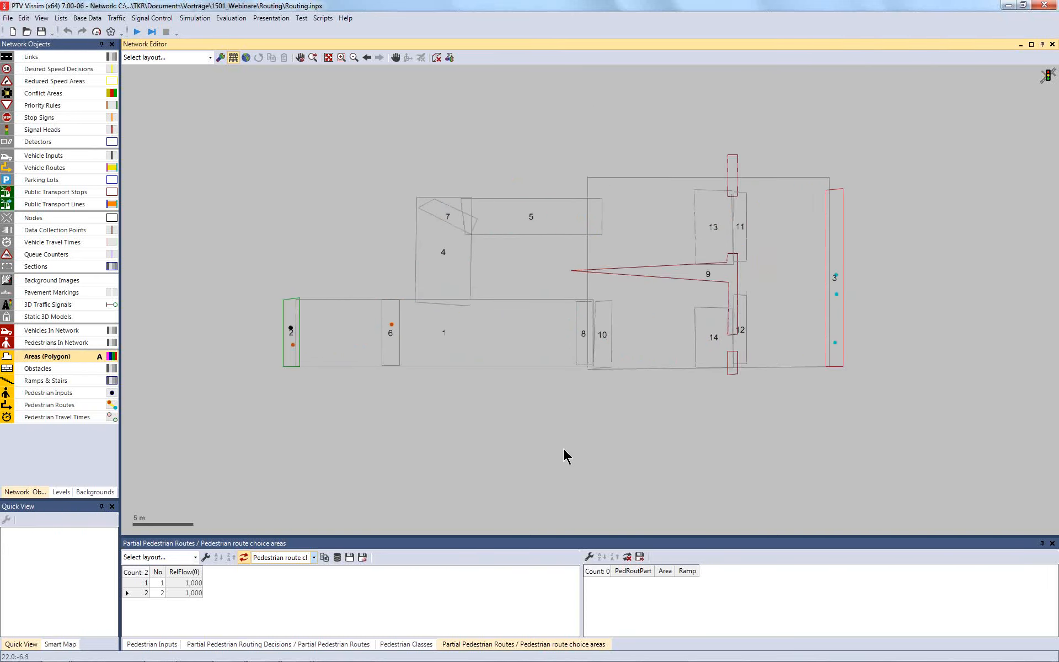
click(700, 221)
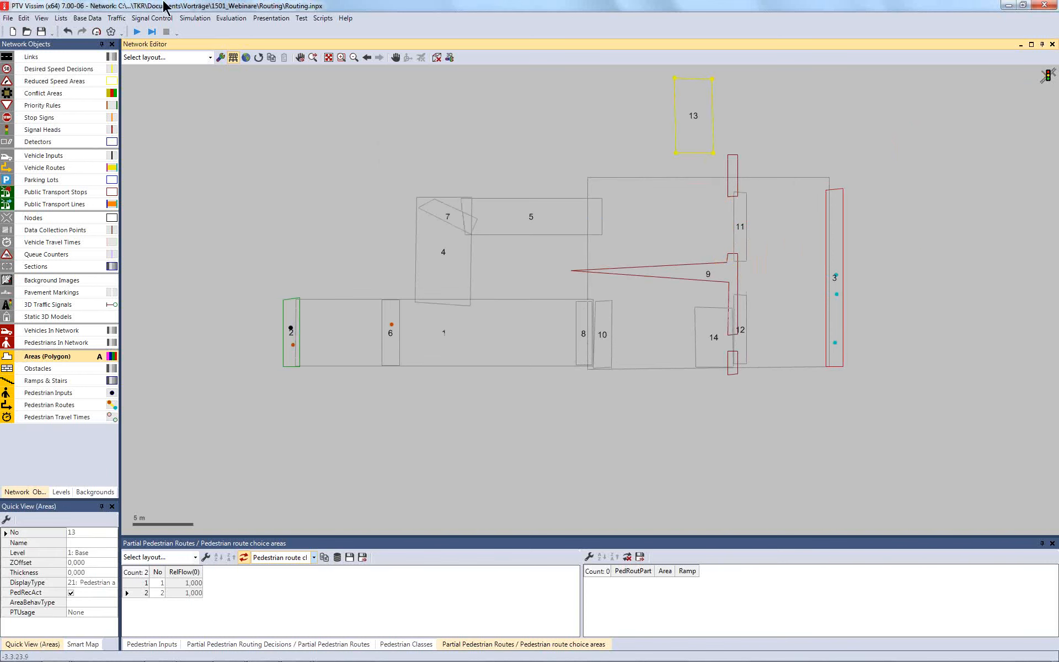
Step: Save the changes, run the simulation with the relocated route choice area 13, and stop it
click(139, 33)
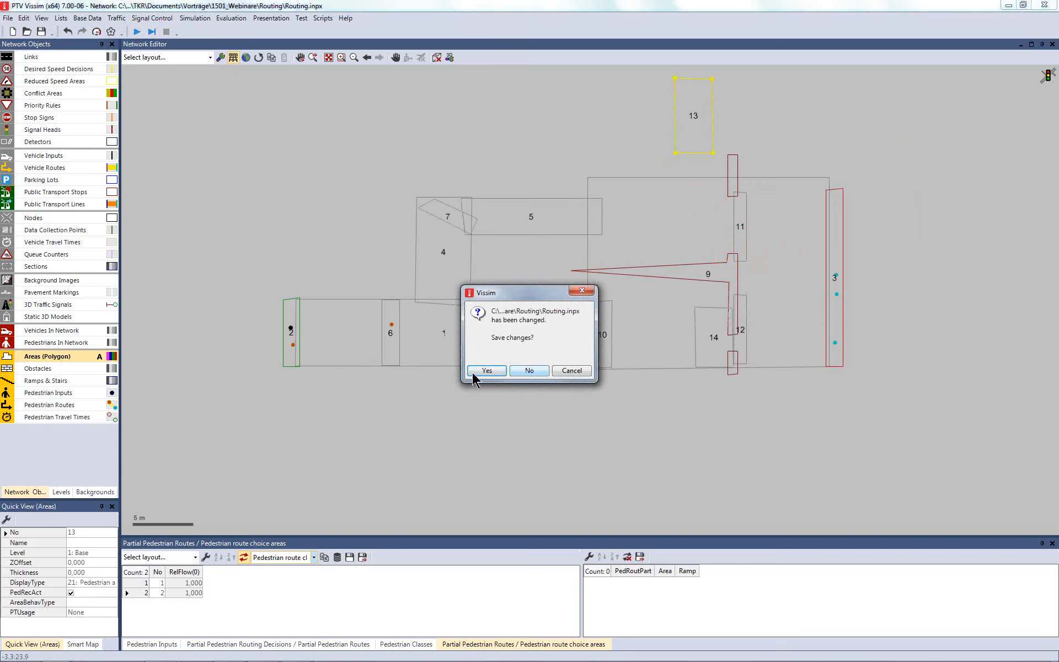
click(474, 373)
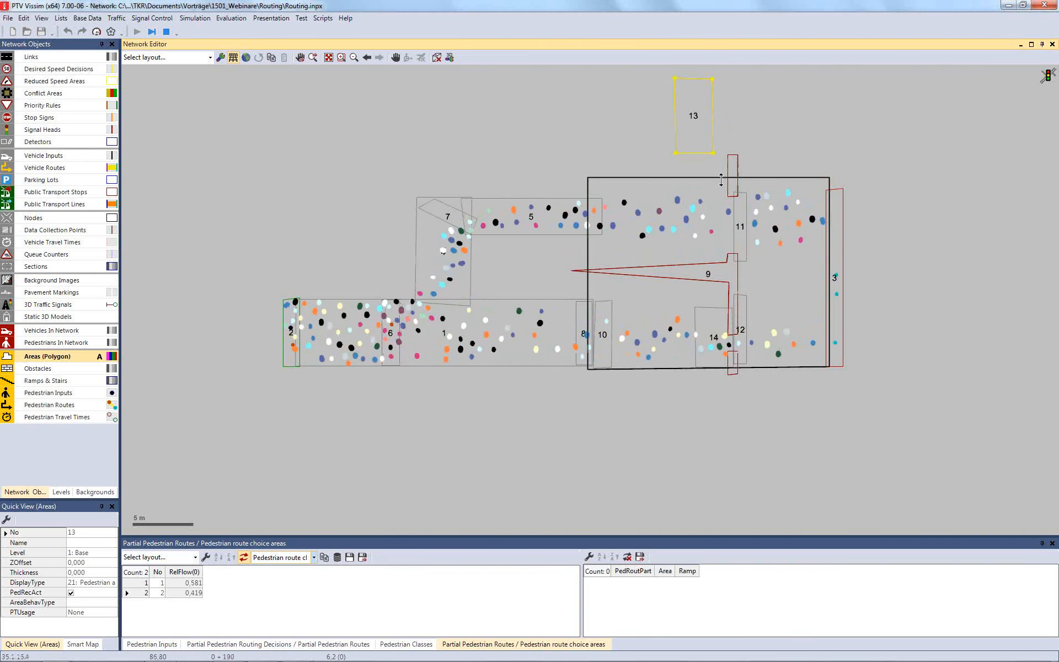
click(166, 32)
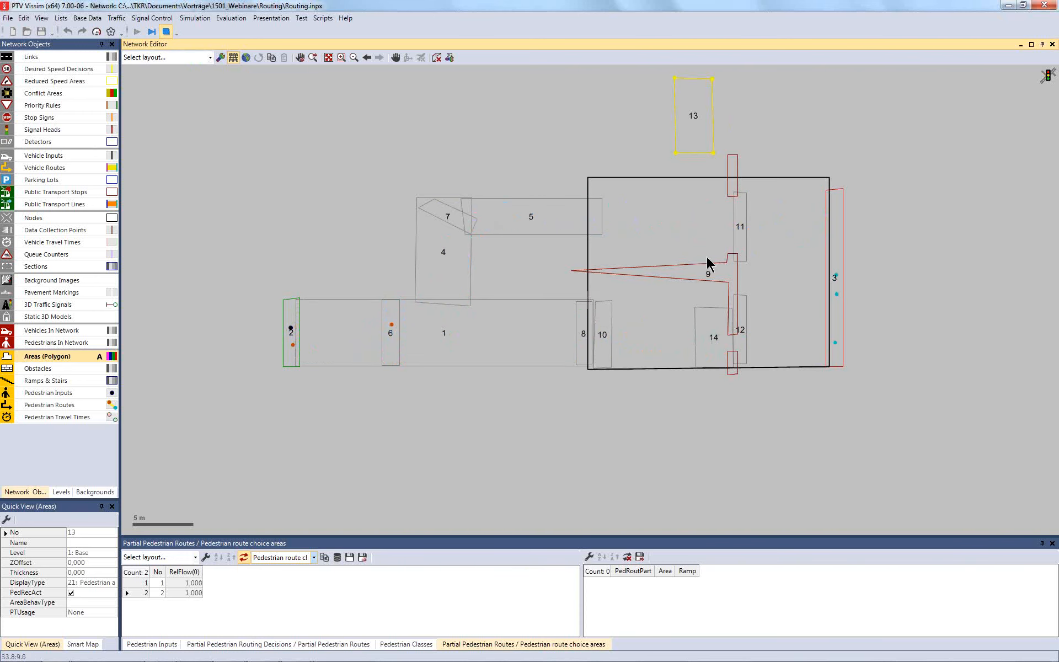
Step: Extend the middle obstacle upward to narrow the upper passage and start the simulation without saving
click(53, 368)
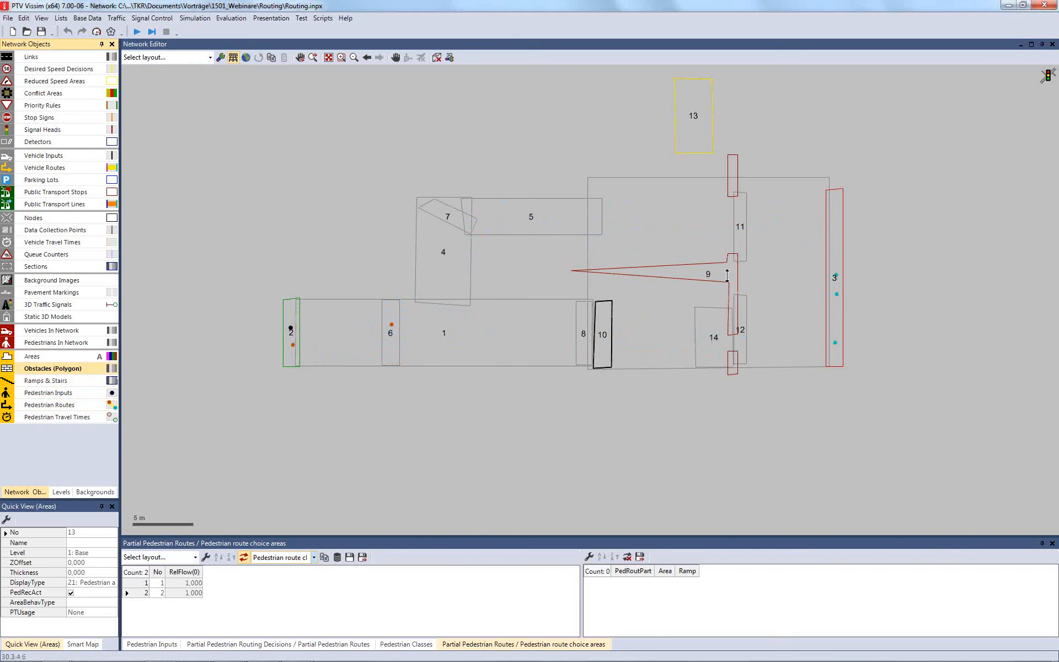
click(733, 270)
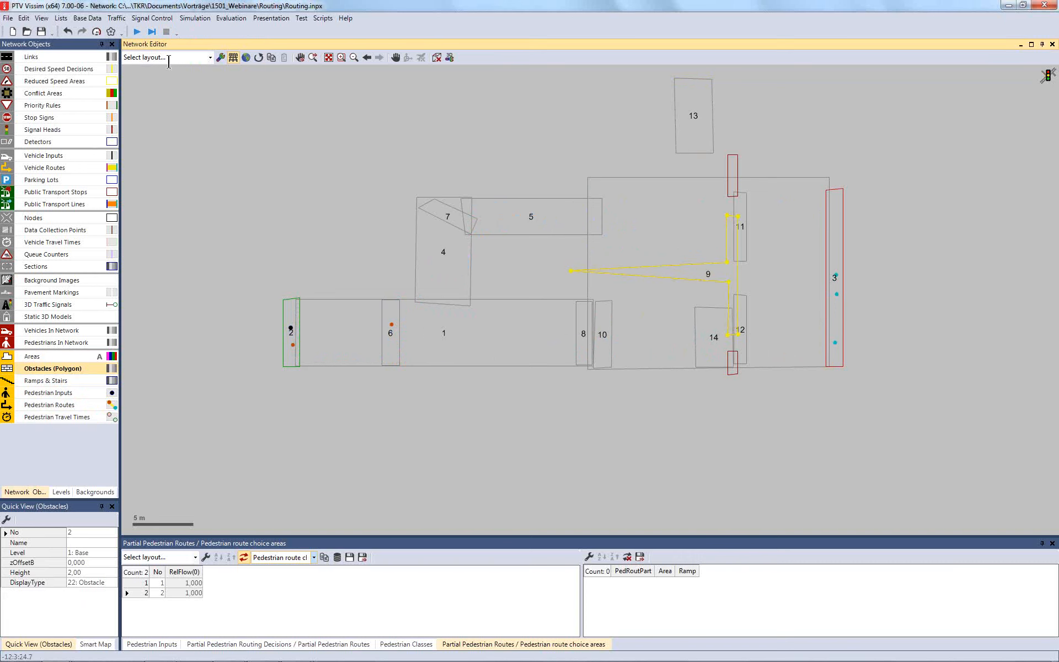
click(136, 32)
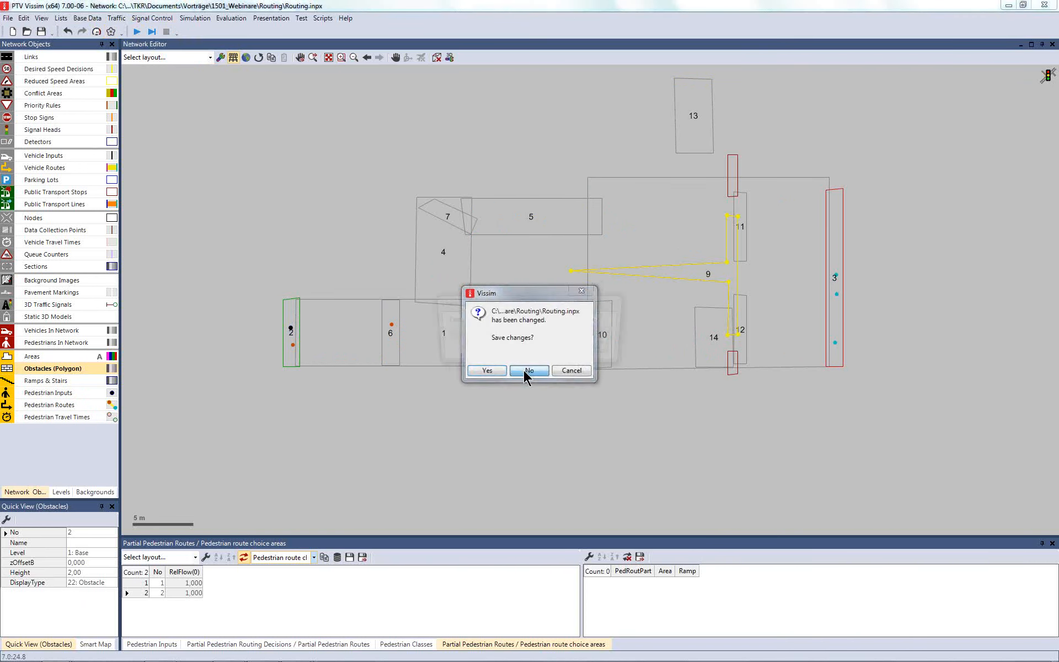
click(525, 372)
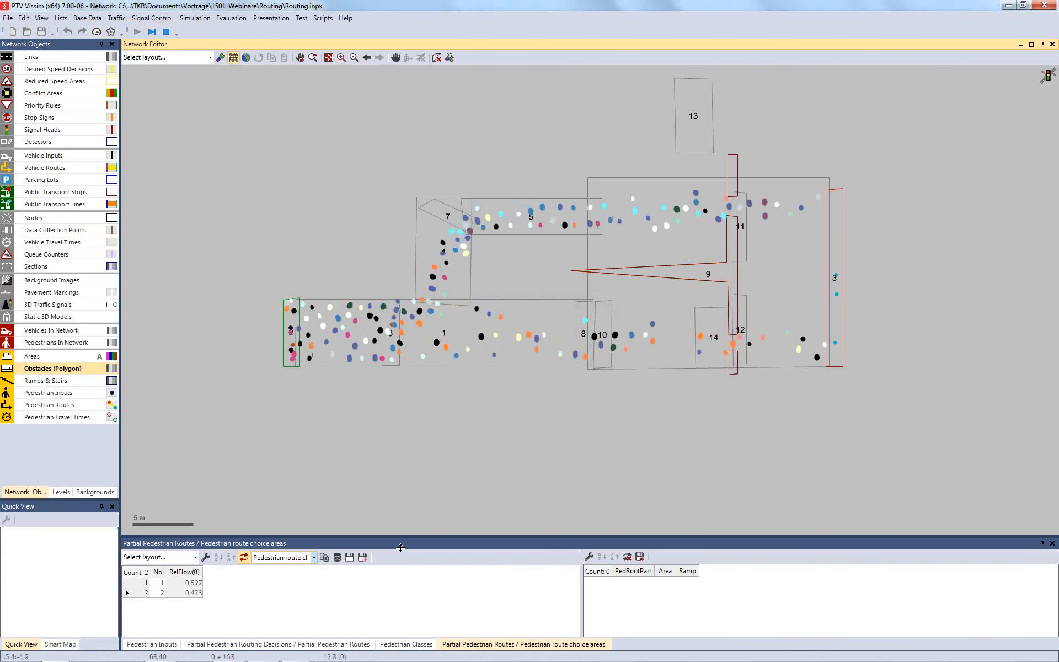
Step: Set the volume of the pedestrian input on area 2 to 15000 during the running simulation and stop the run
click(160, 644)
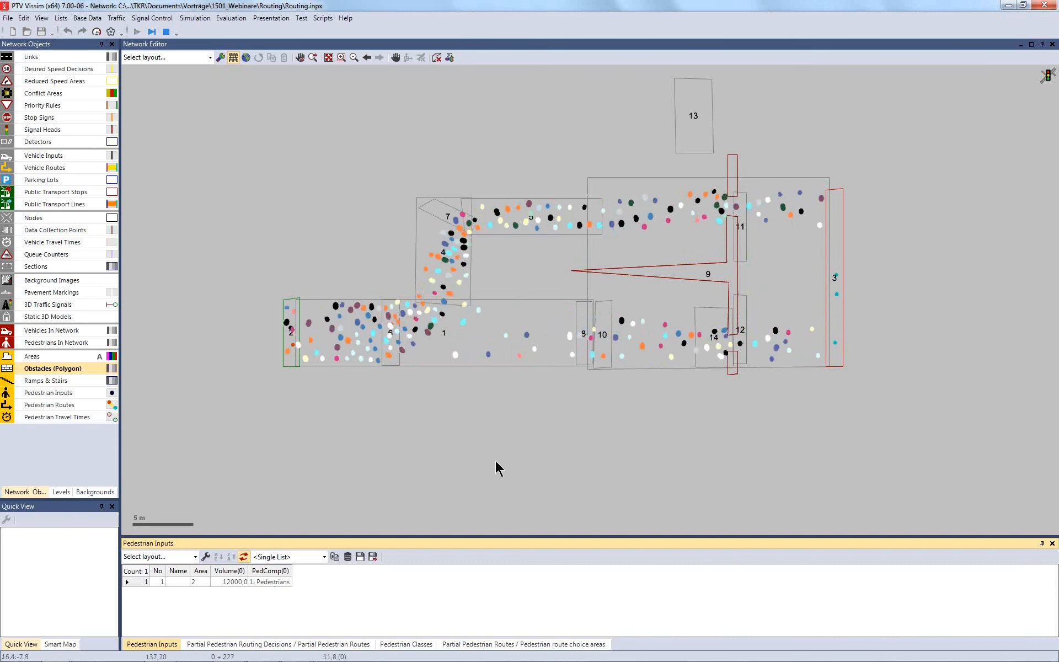
double_click(240, 582)
text(15000)
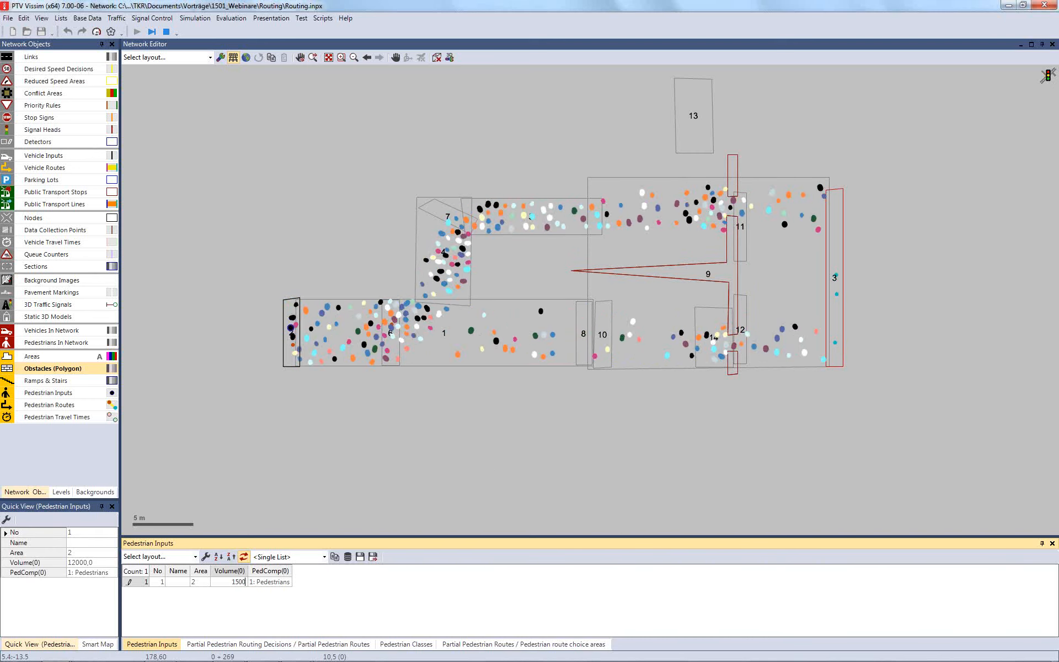
key(Return)
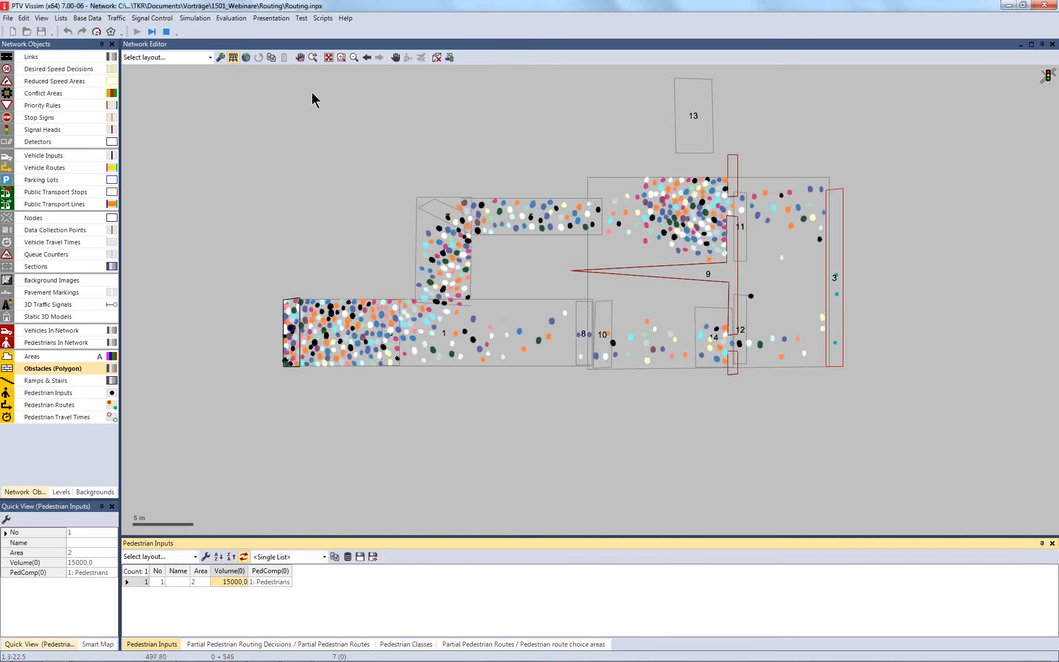
click(166, 32)
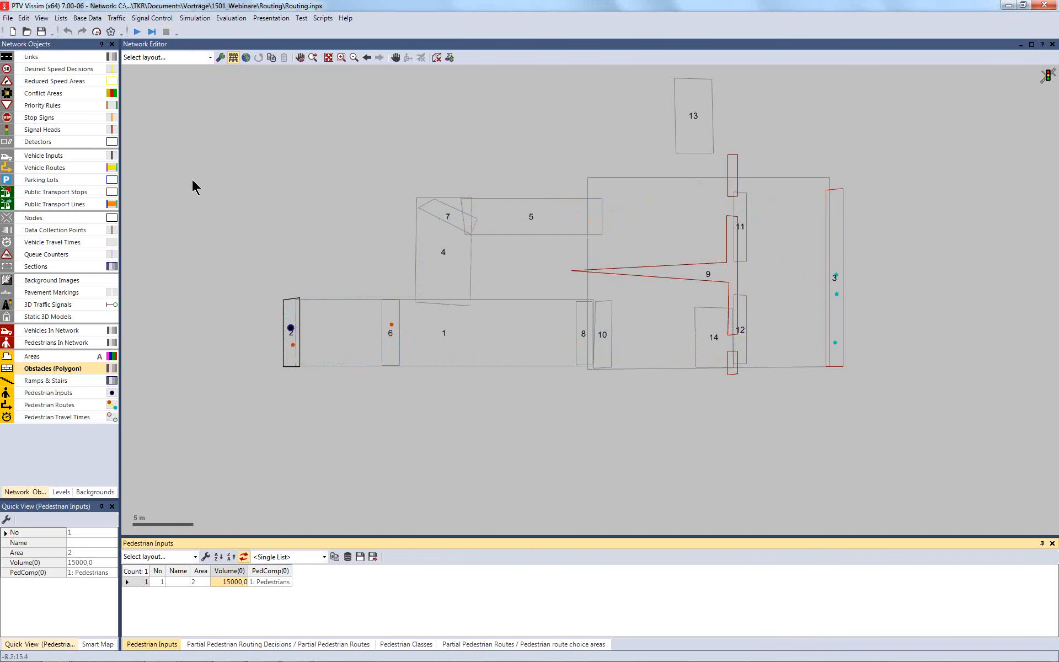
Step: Duplicate area 13 to form a row of five overlapping areas, with two copies on each side of it
click(33, 355)
click(690, 95)
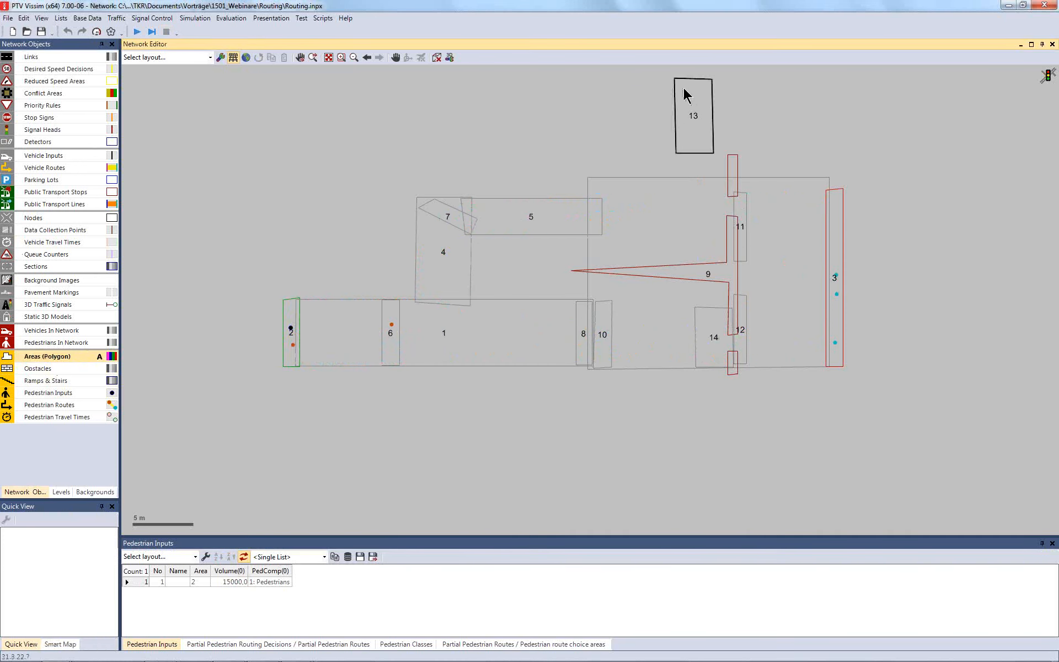
drag(687, 98, 766, 94)
drag(755, 94, 752, 94)
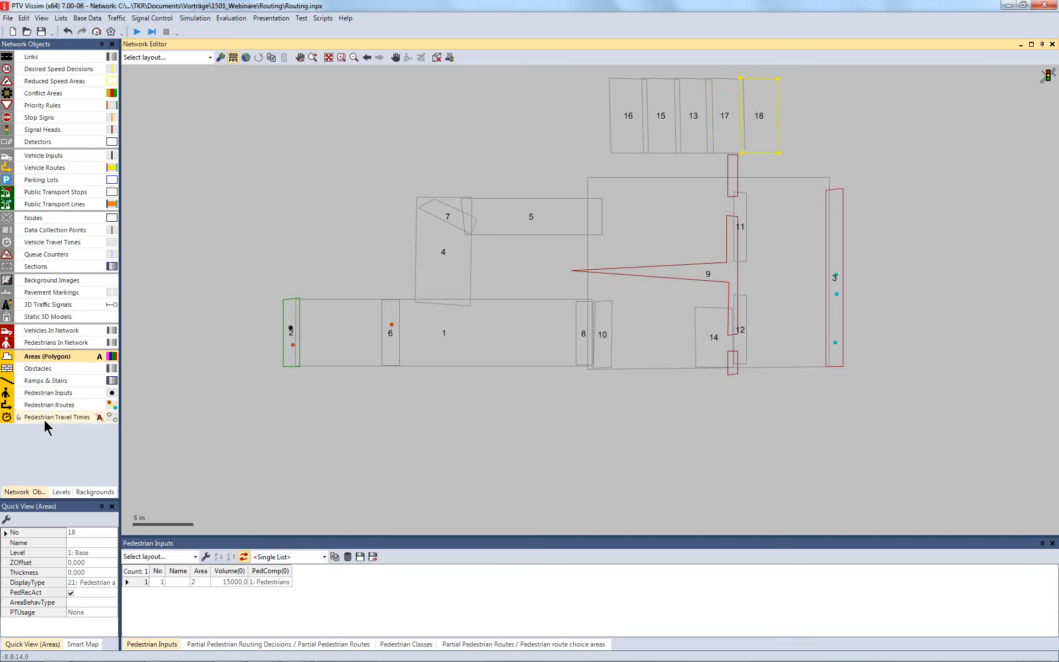
Step: Add a pedestrian input on area 16 with a volume of 15000
click(48, 393)
click(623, 132)
right_click(621, 126)
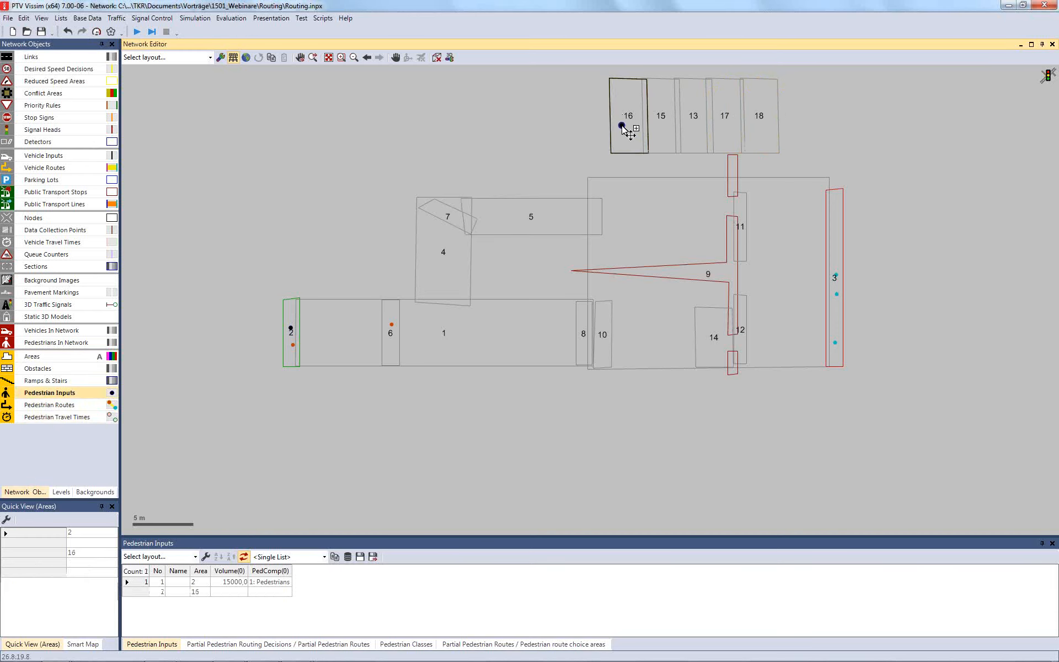
click(226, 591)
text(1)
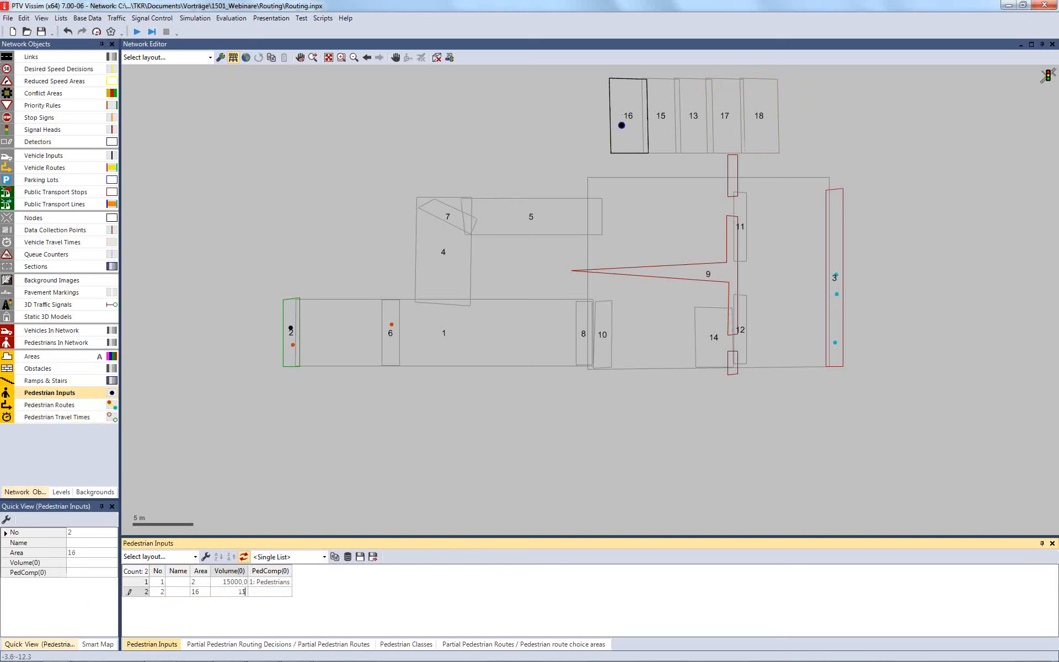
text(5000)
key(Return)
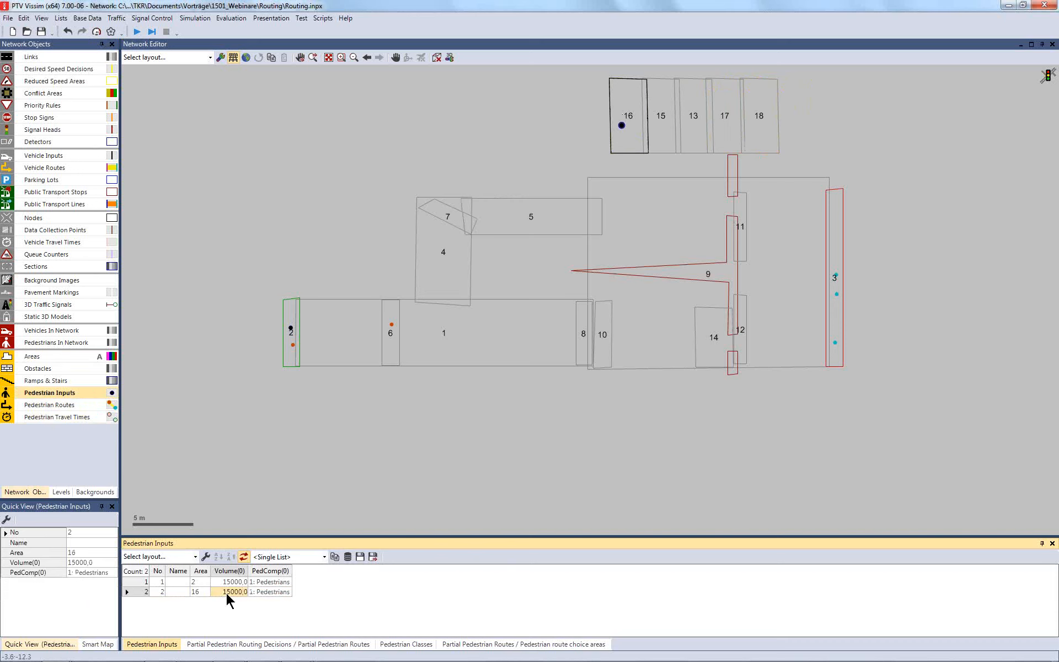
Step: Create a static pedestrian route from area 16 to area 18 and start the simulation
click(58, 405)
right_click(630, 97)
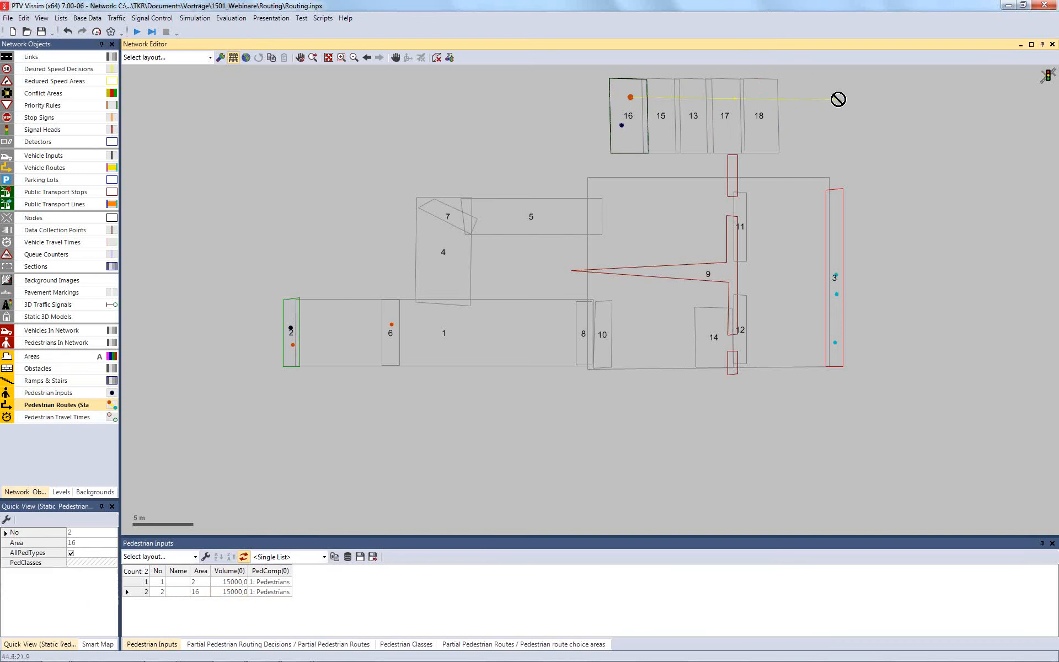
click(767, 95)
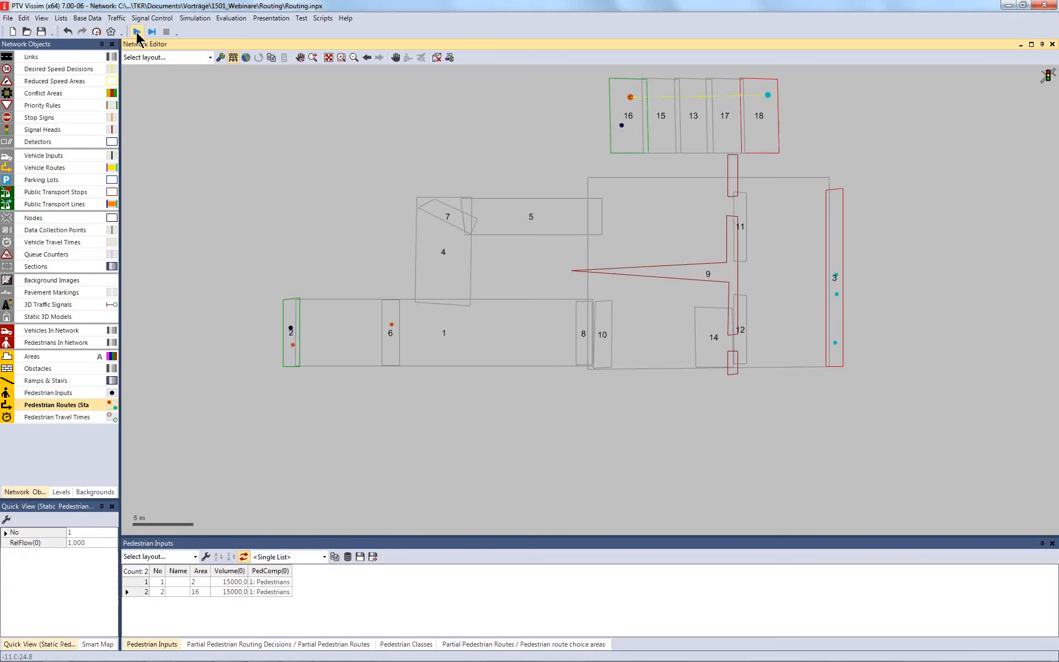
click(138, 34)
click(490, 370)
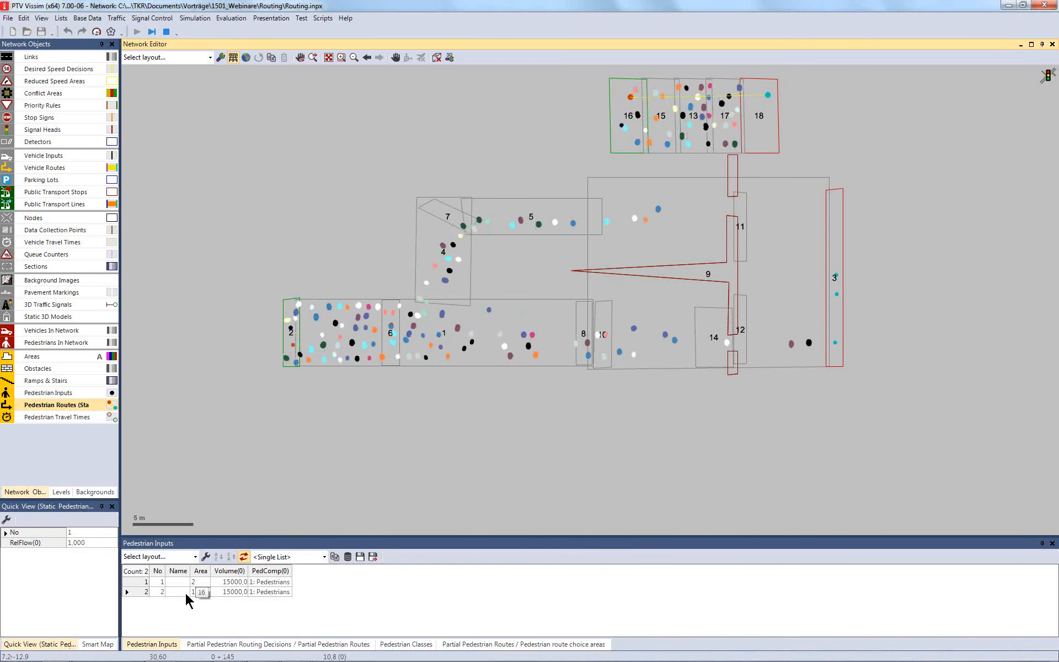
Step: Multiply the volume of the pedestrian input on area 16 by 1,5 during the run and stop the simulation
click(229, 591)
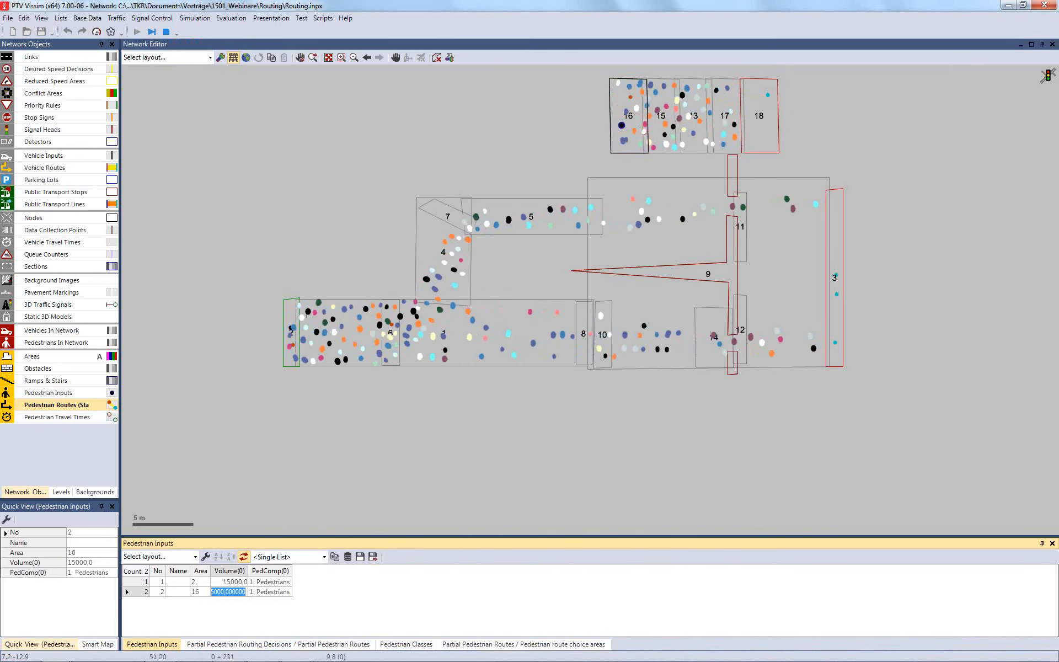
text(=*1)
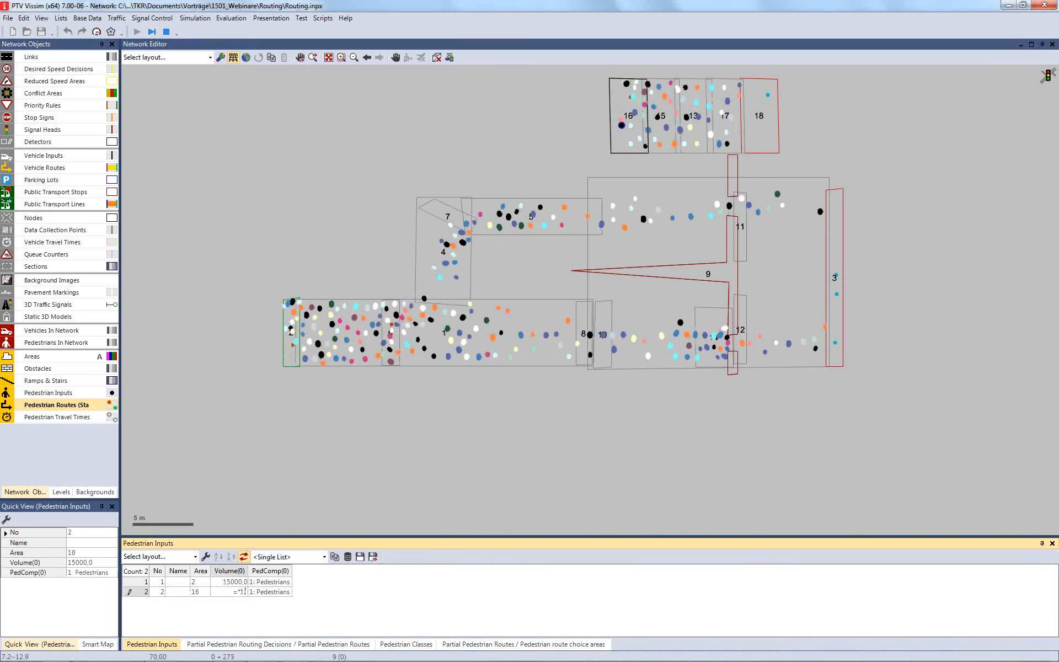
text(,5)
key(Return)
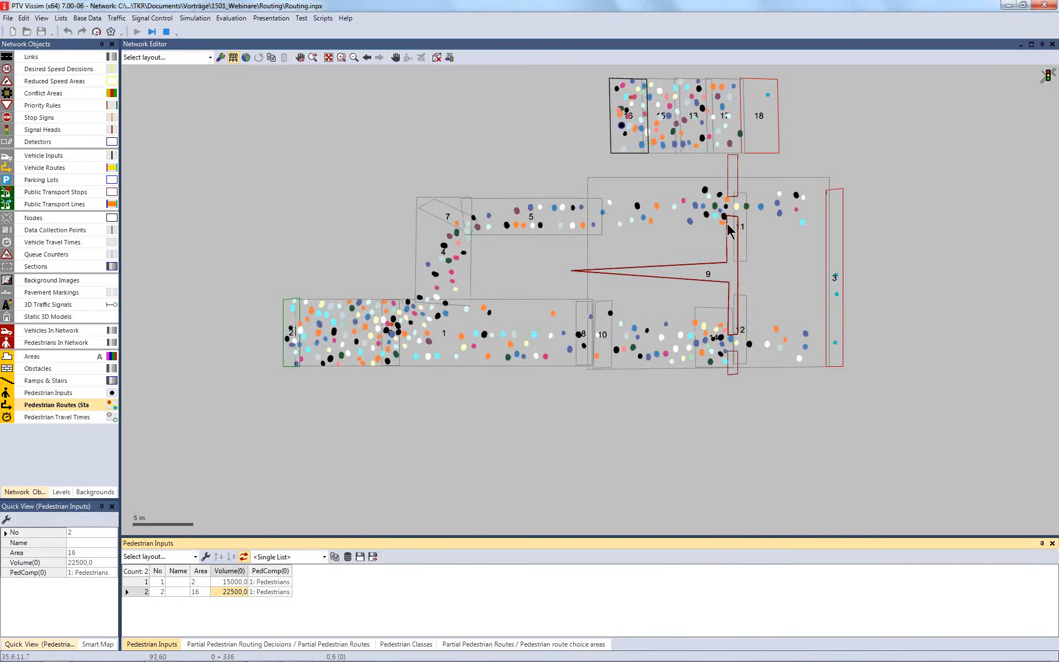
click(441, 443)
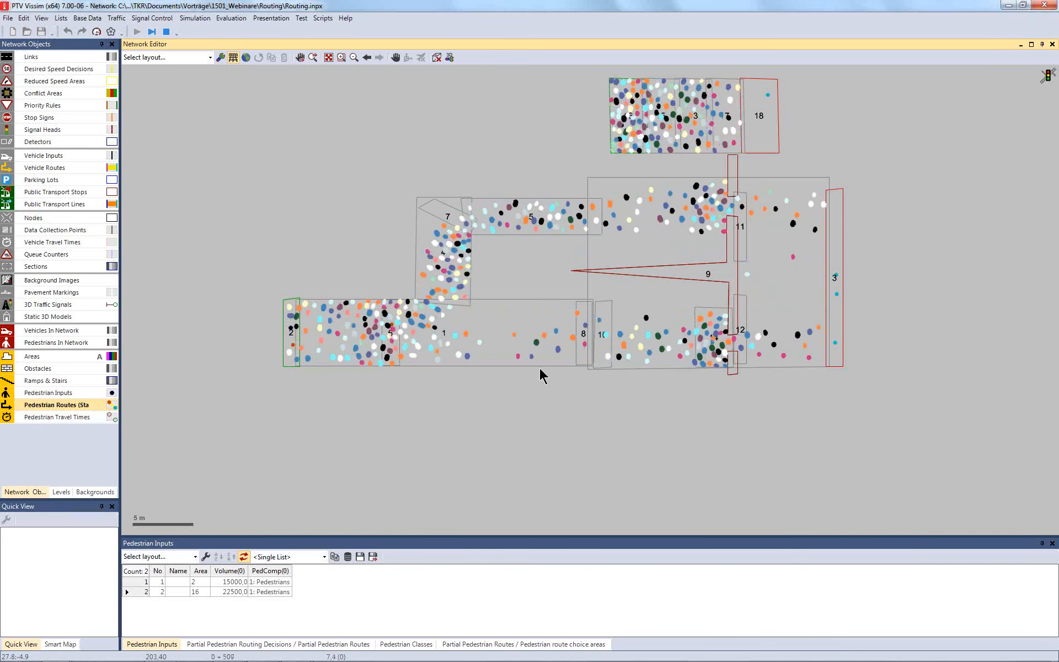
click(166, 32)
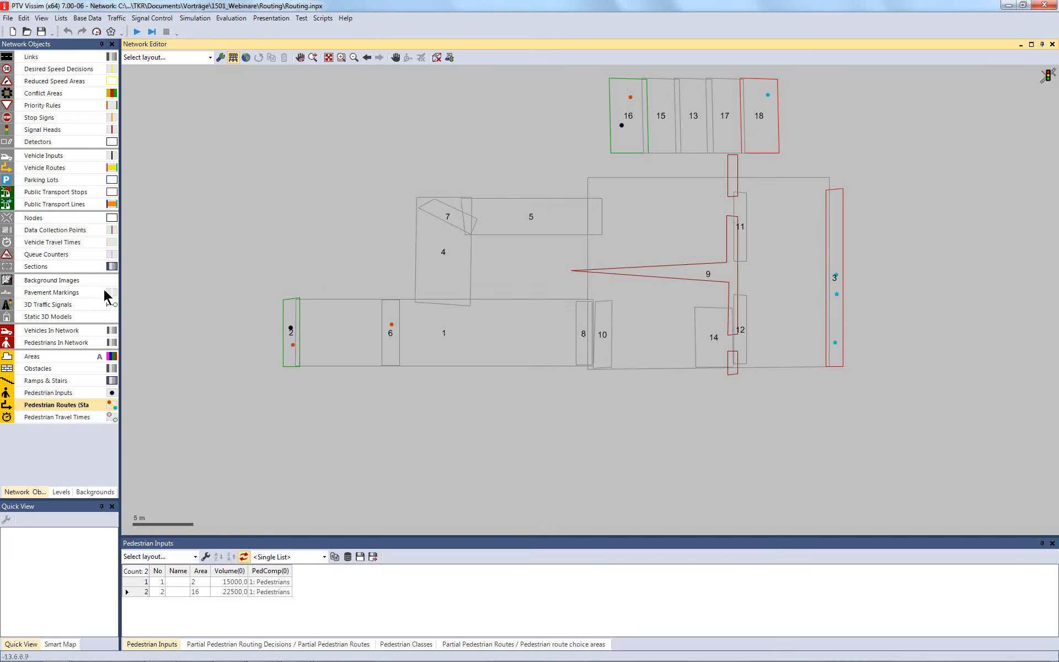
Step: Hide the area labels and delete area 6's partial routing decision and area 16's pedestrian input and static routing decision
click(99, 357)
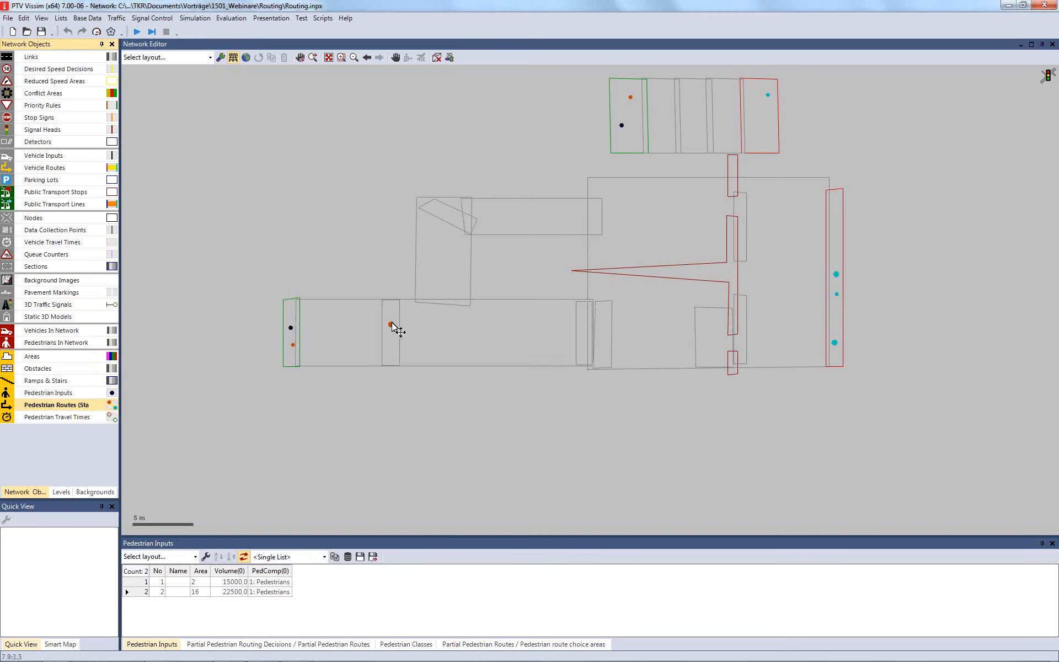
drag(391, 324, 390, 224)
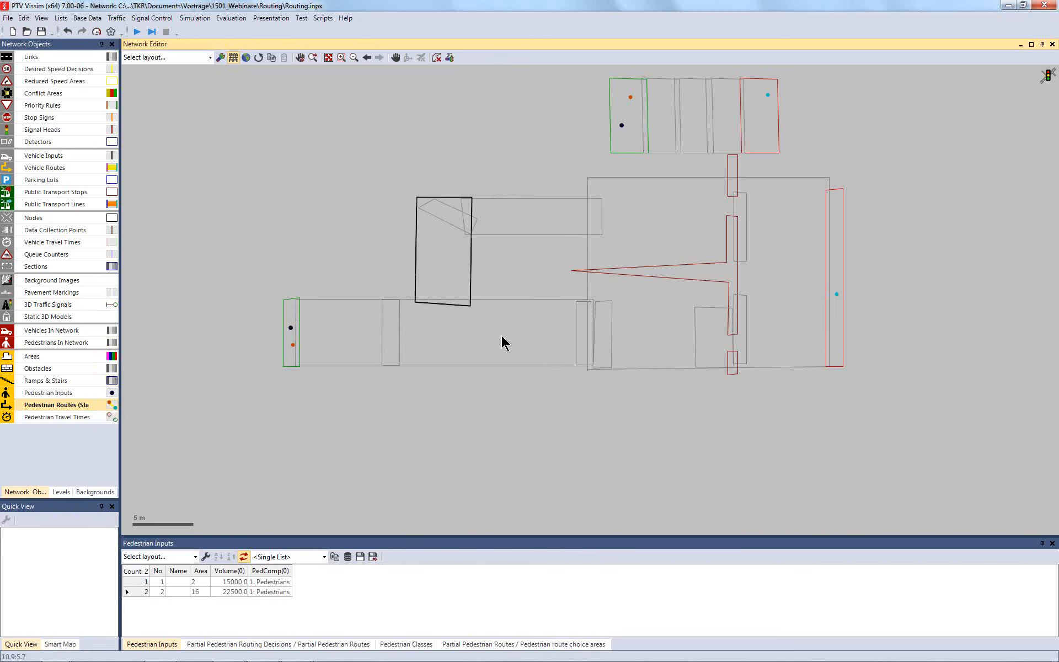
click(622, 129)
key(Delete)
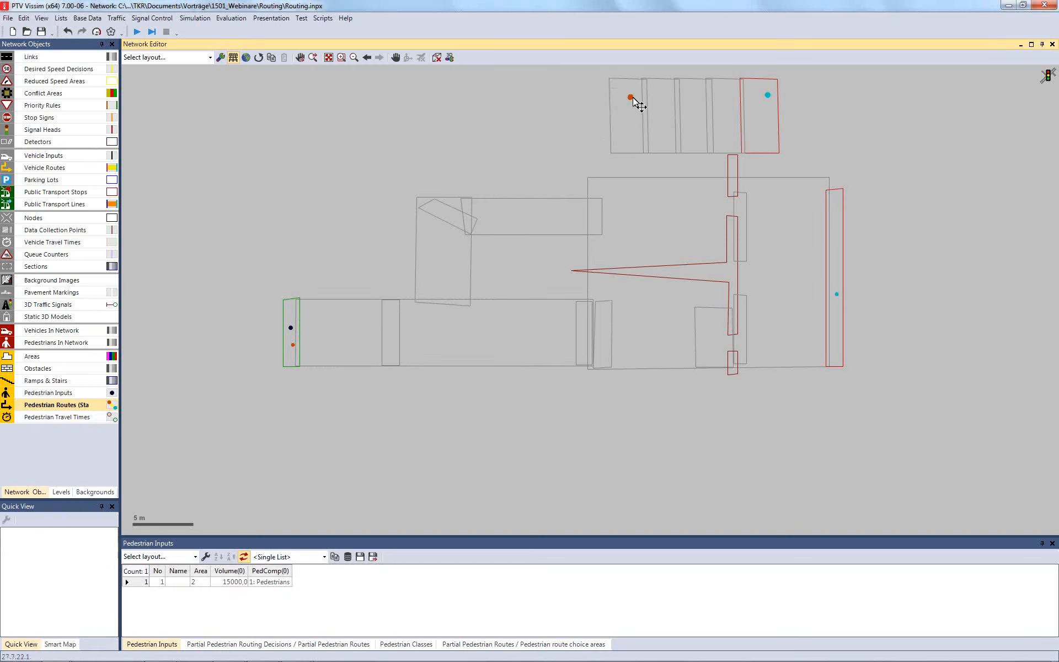
click(630, 98)
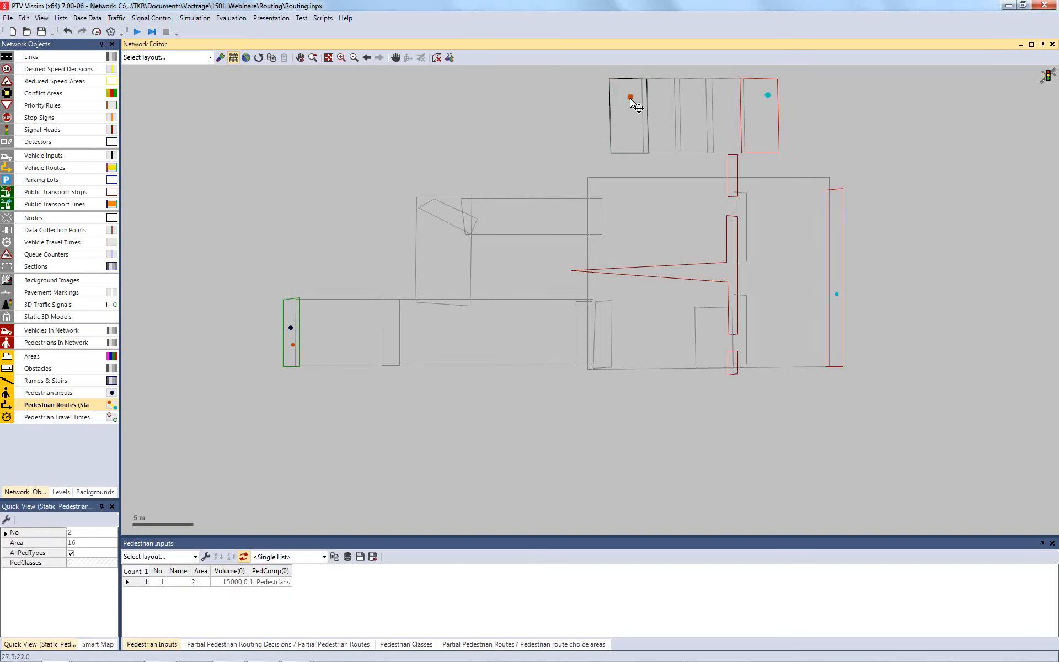
key(Delete)
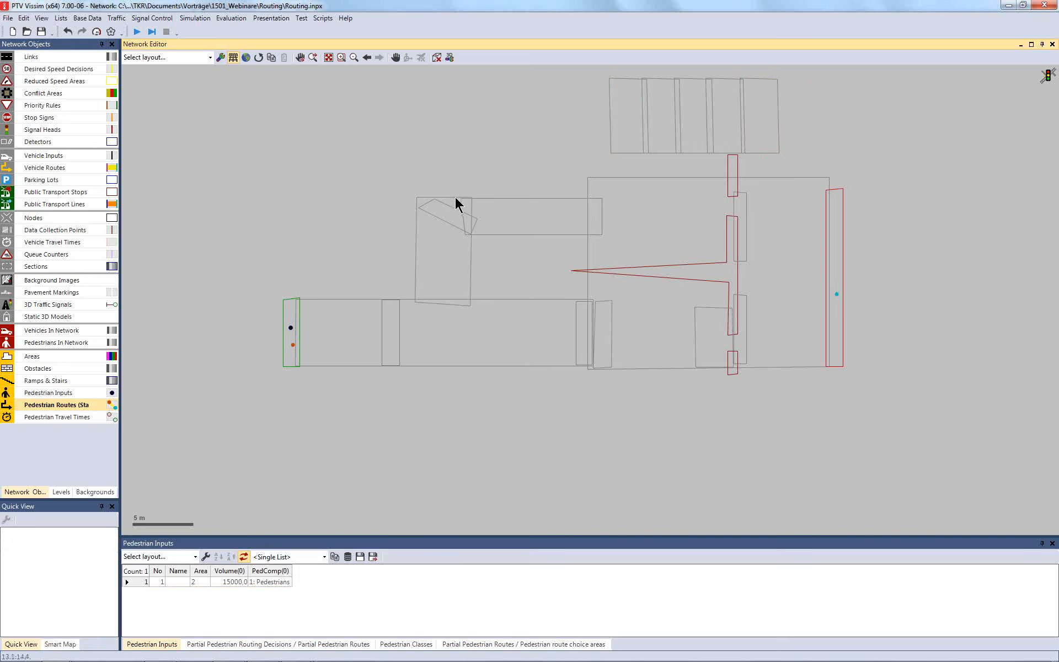
Step: Remove the intermediate point in the narrow strip before the large area from the static route and start the simulation
click(836, 295)
click(837, 297)
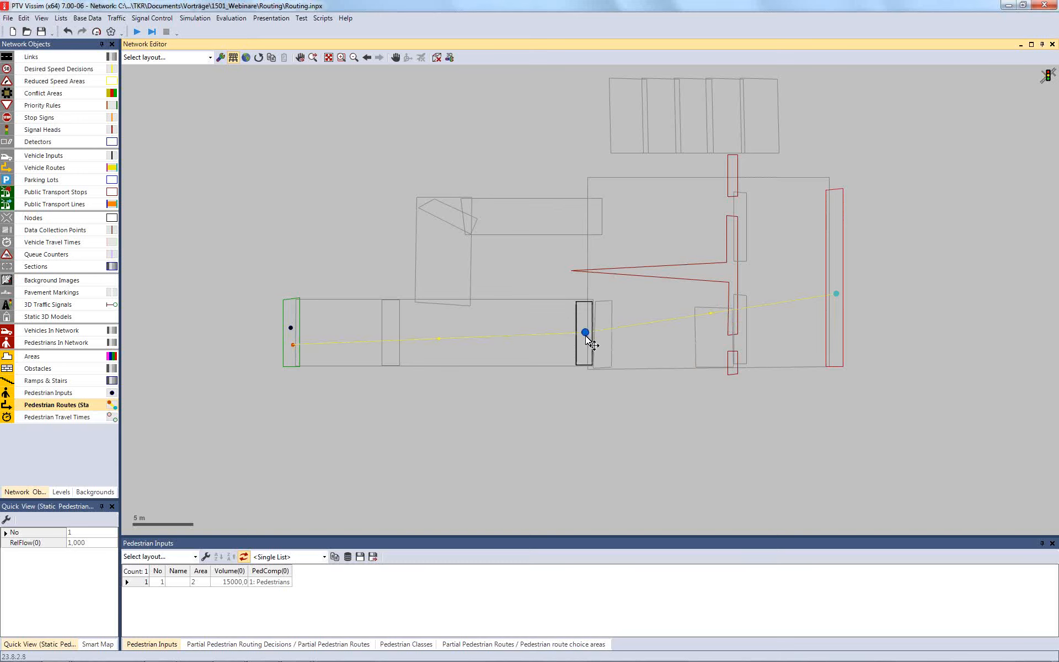
drag(585, 332, 581, 396)
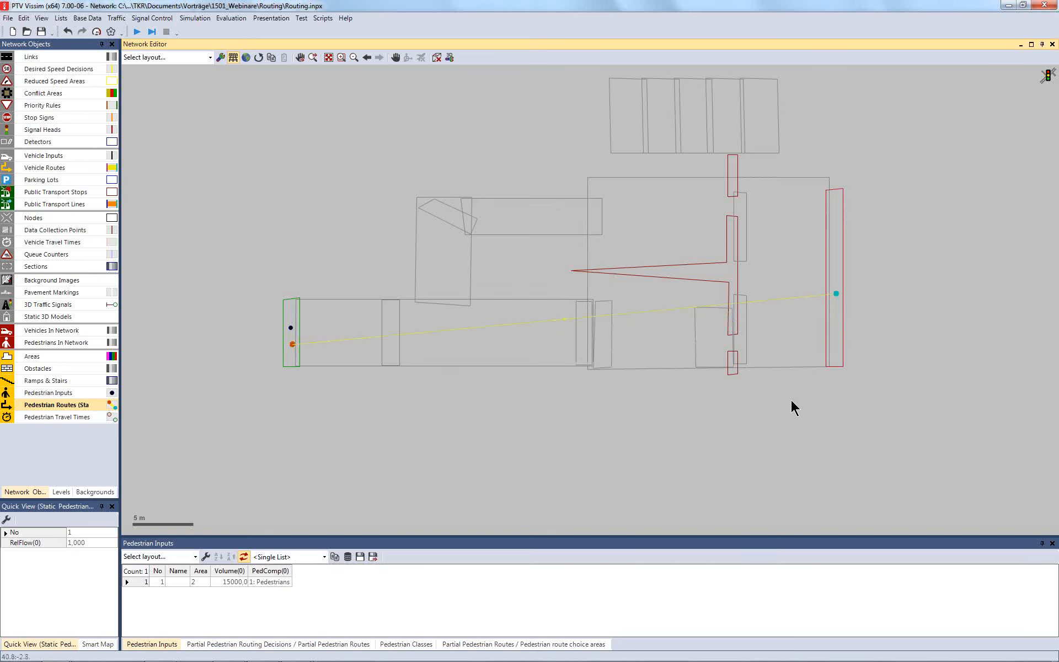
click(135, 32)
click(531, 370)
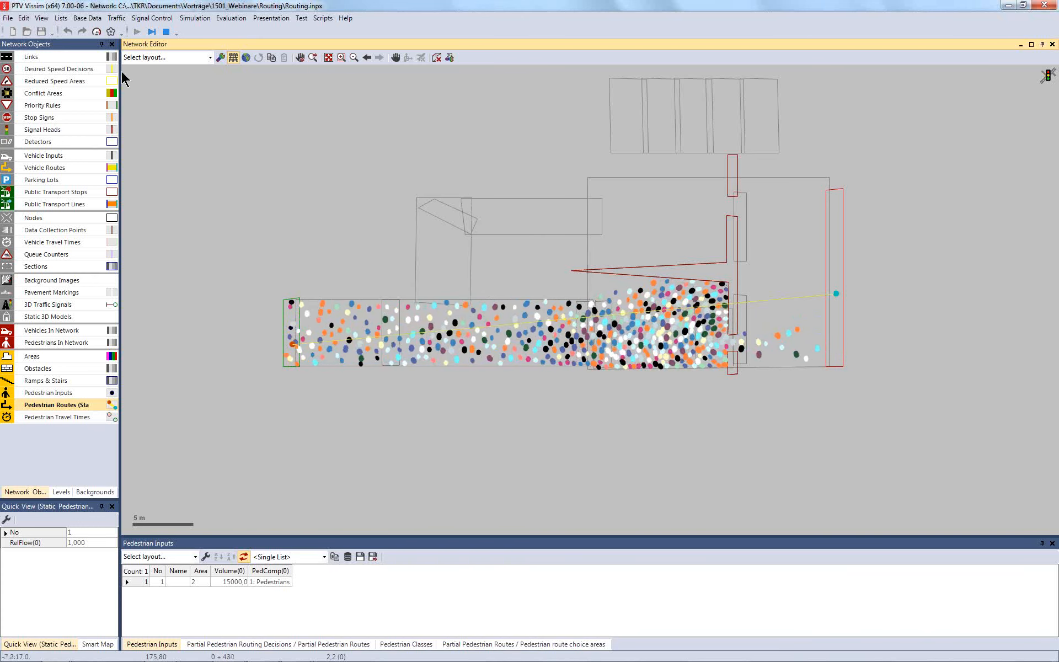
Step: Fast-forward the simulation in two stretches with Quick Mode, checking the crowd after each, and stop the run
click(97, 32)
click(200, 113)
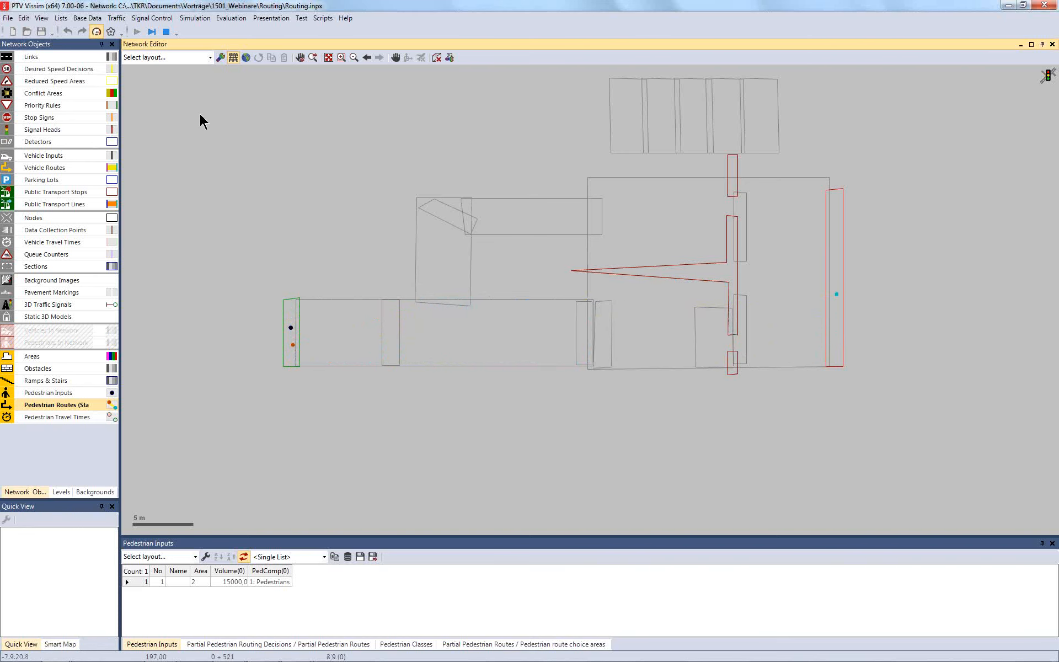
click(97, 31)
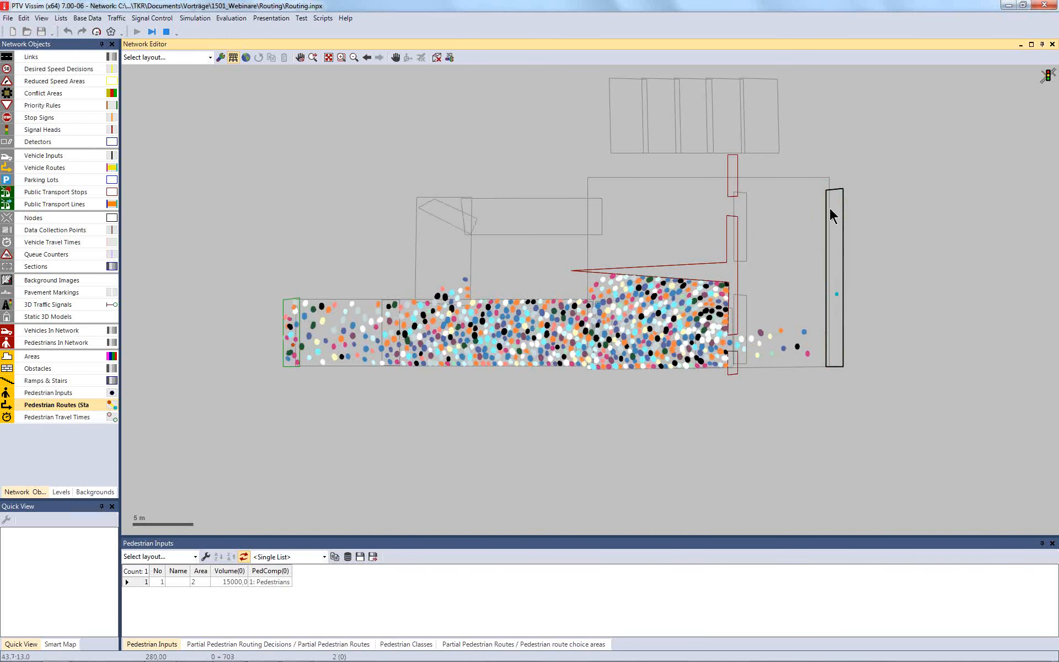
click(95, 32)
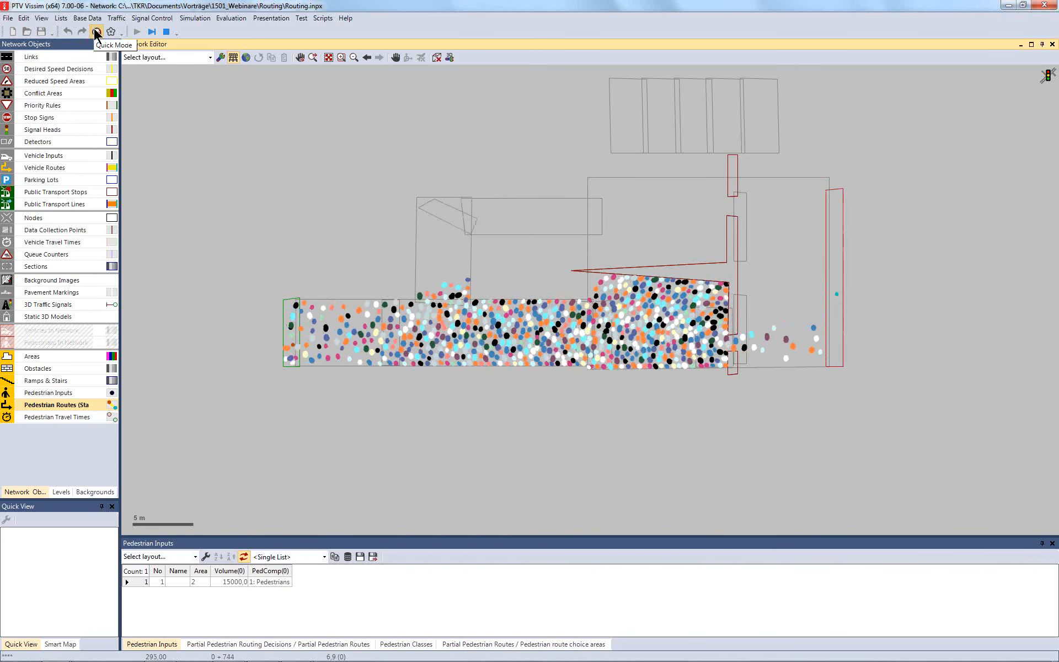
click(95, 32)
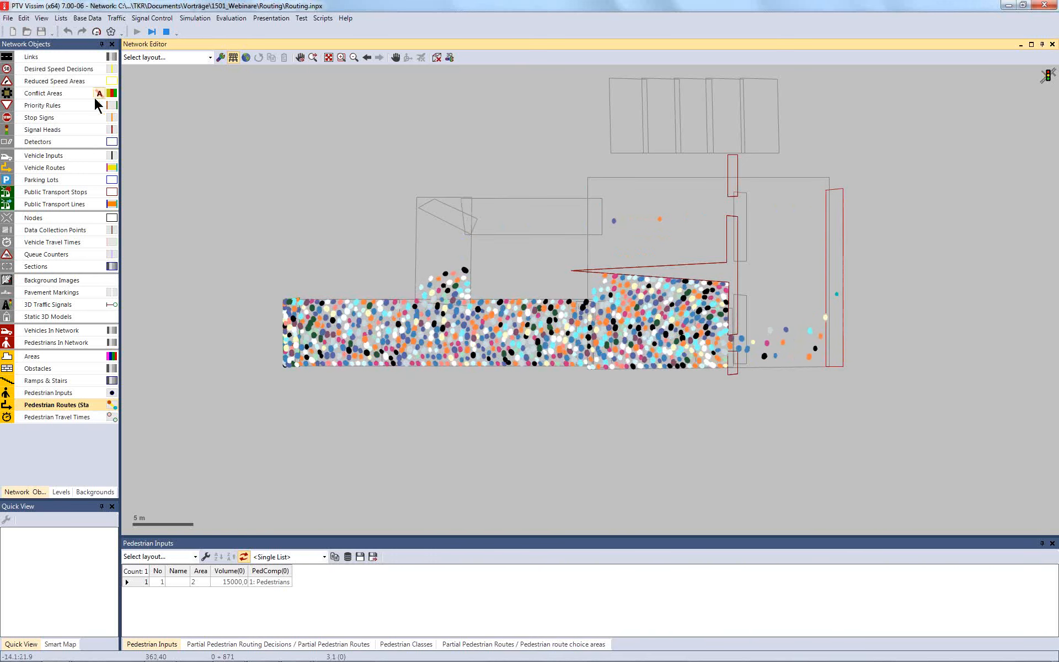
click(165, 32)
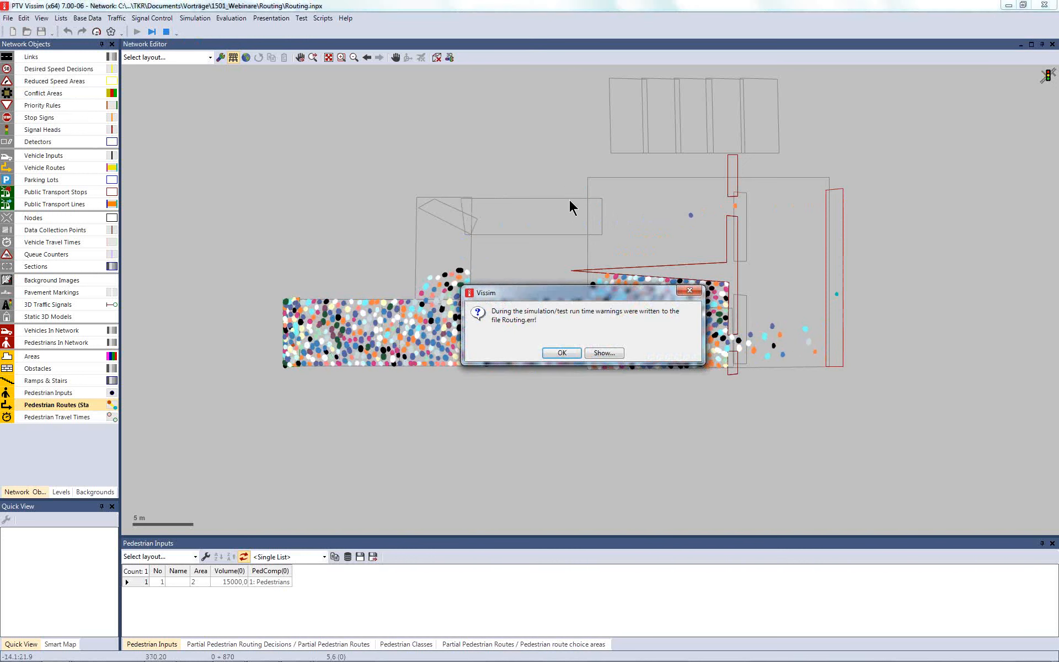
click(552, 350)
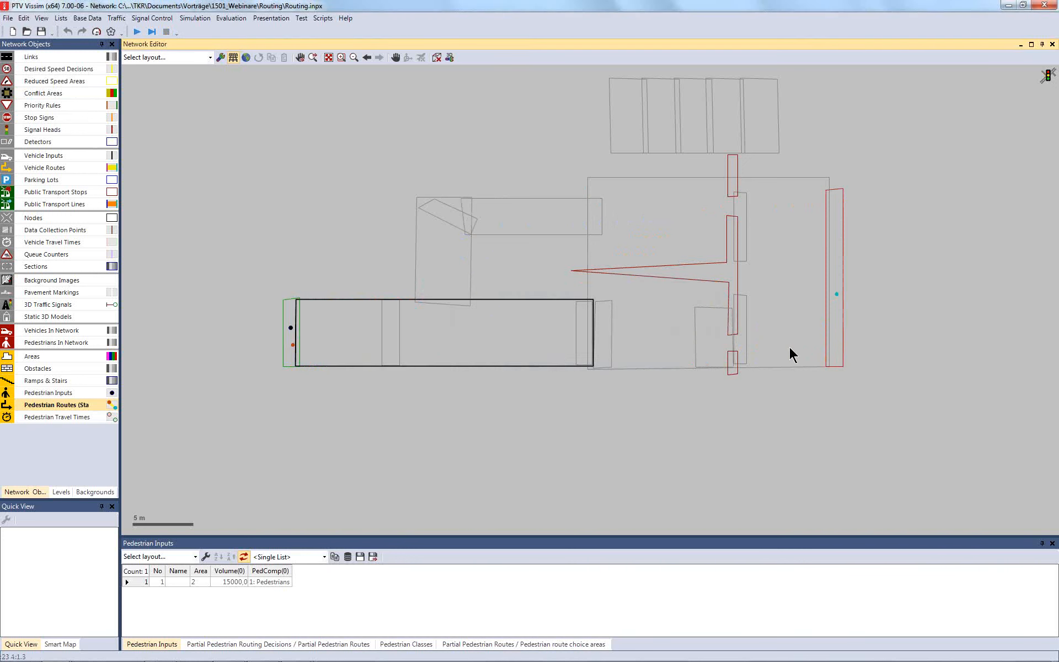
Step: Enable the dynamic potential for the static route's end point with a 0.2 s calculation interval and a general strength g of 2.5
click(836, 294)
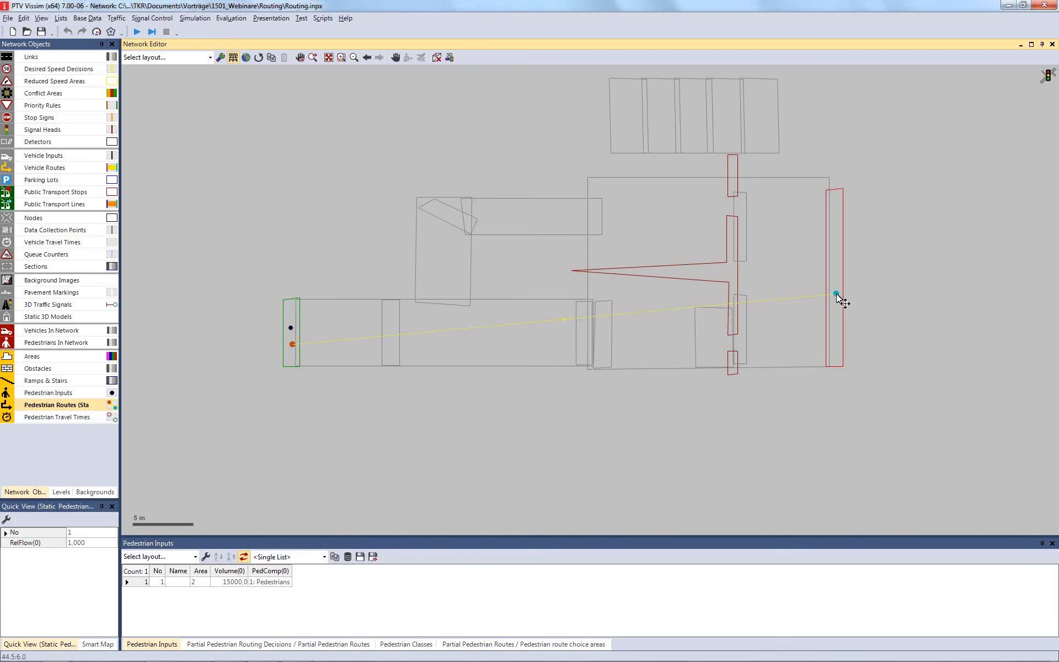
double_click(836, 294)
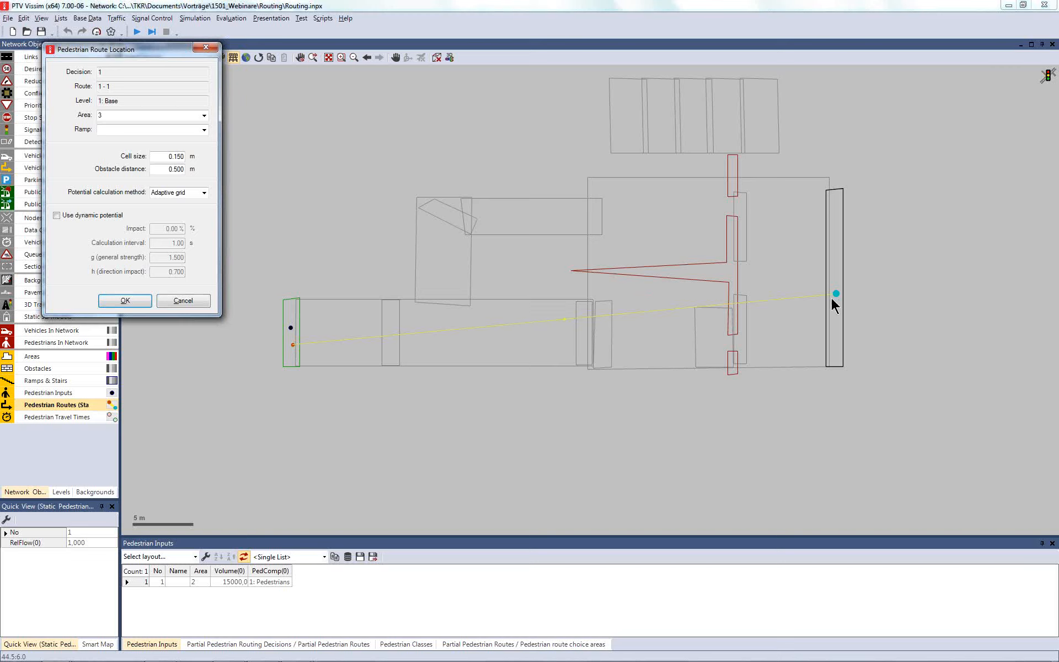
click(73, 218)
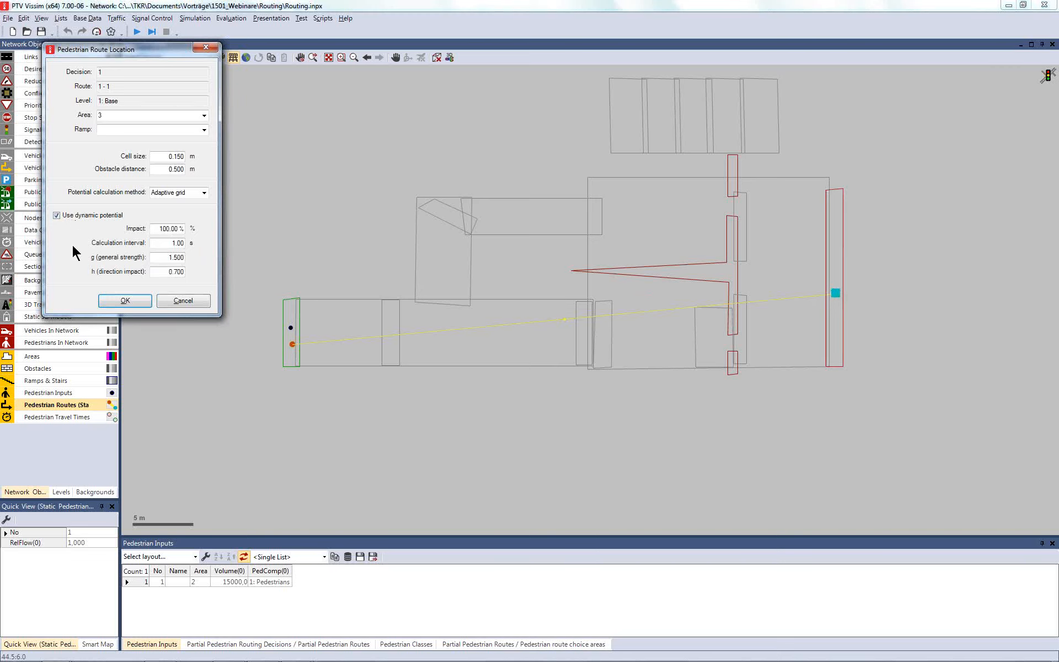
double_click(166, 244)
text(0.2)
key(Tab)
text(2.5)
click(155, 270)
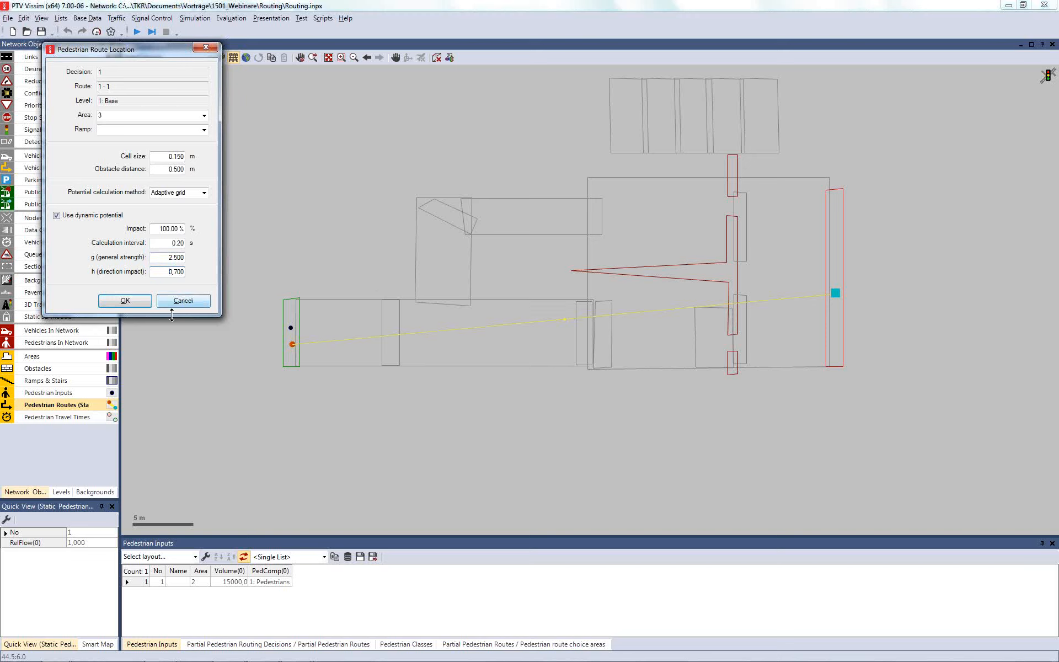
click(125, 301)
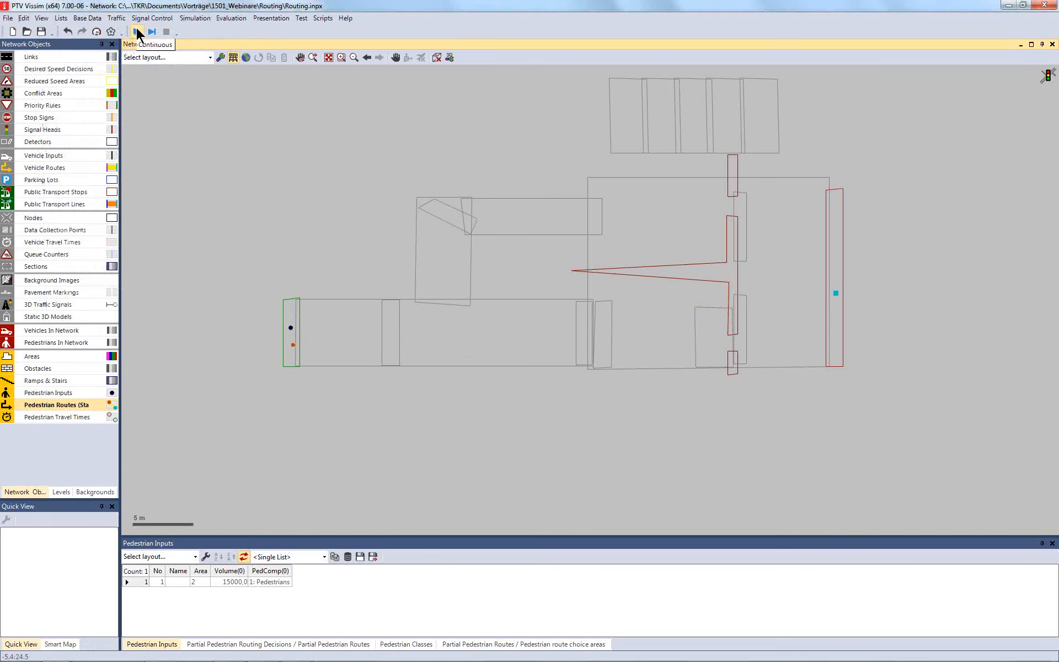
Step: Save the network changes, run the simulation with the dynamic potential to watch the crowd split, and stop it
click(138, 33)
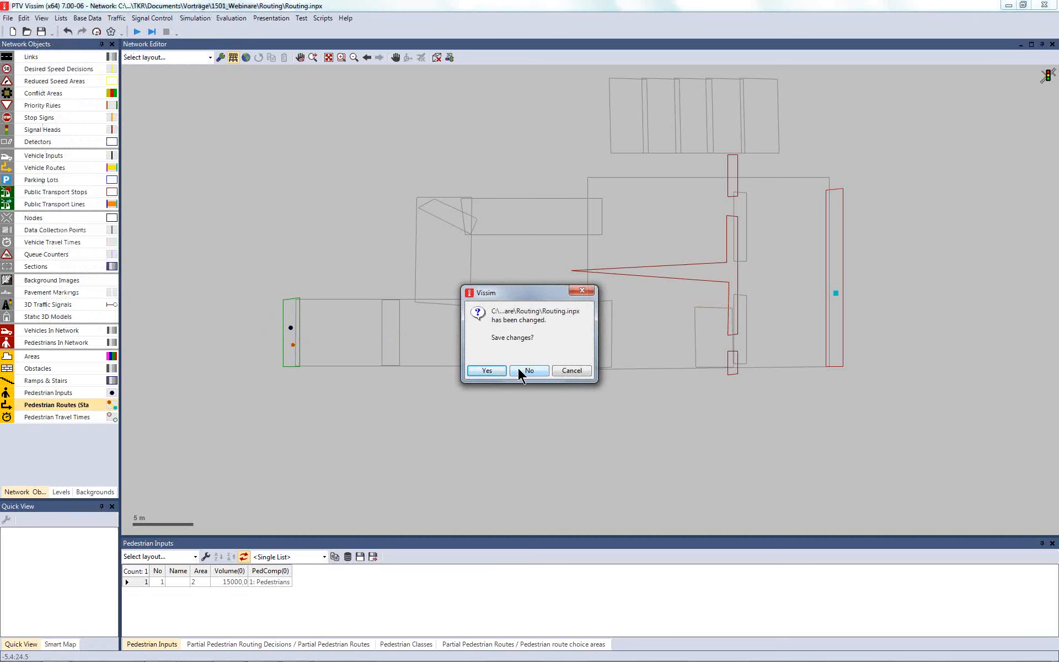
click(487, 370)
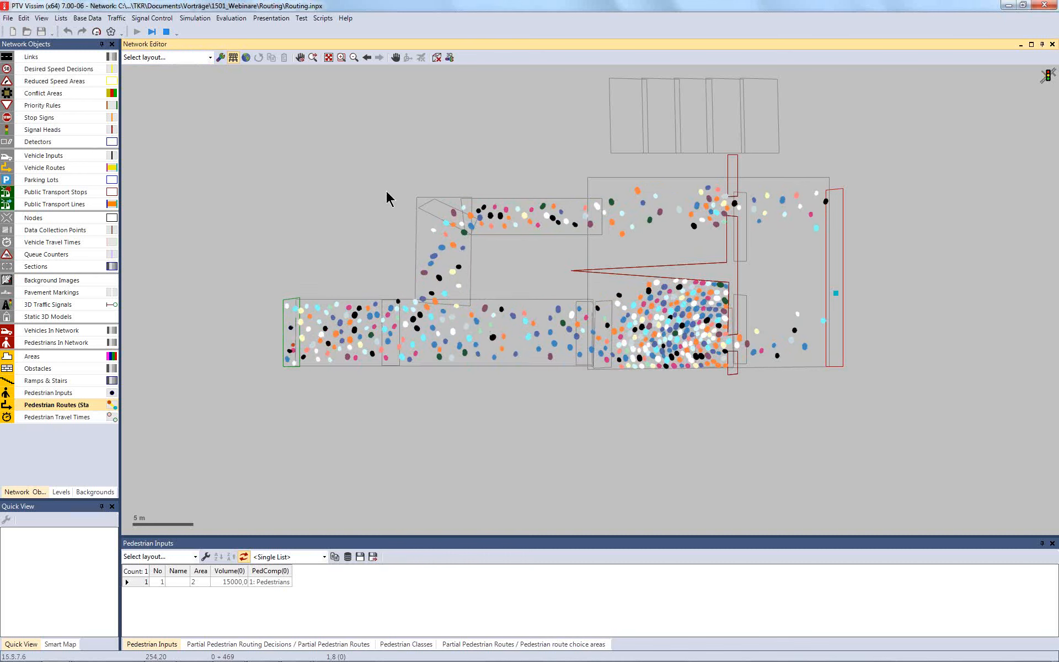
click(167, 32)
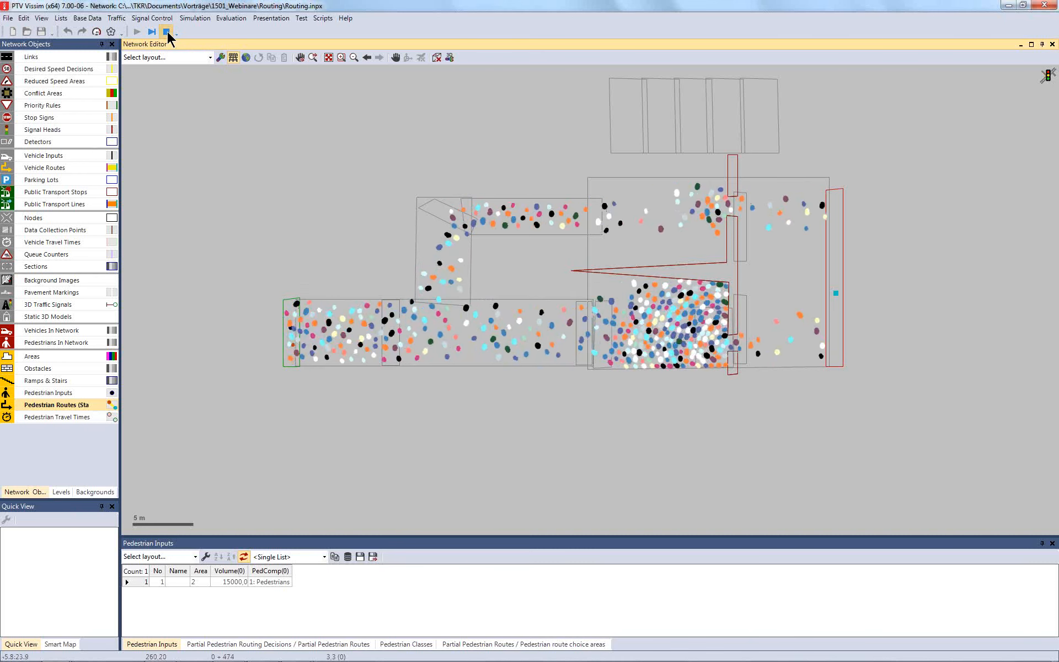
Step: Set the route end point's cell size to 0.1 m and calculation interval to 0.1 s, and test it in a simulation run
click(837, 293)
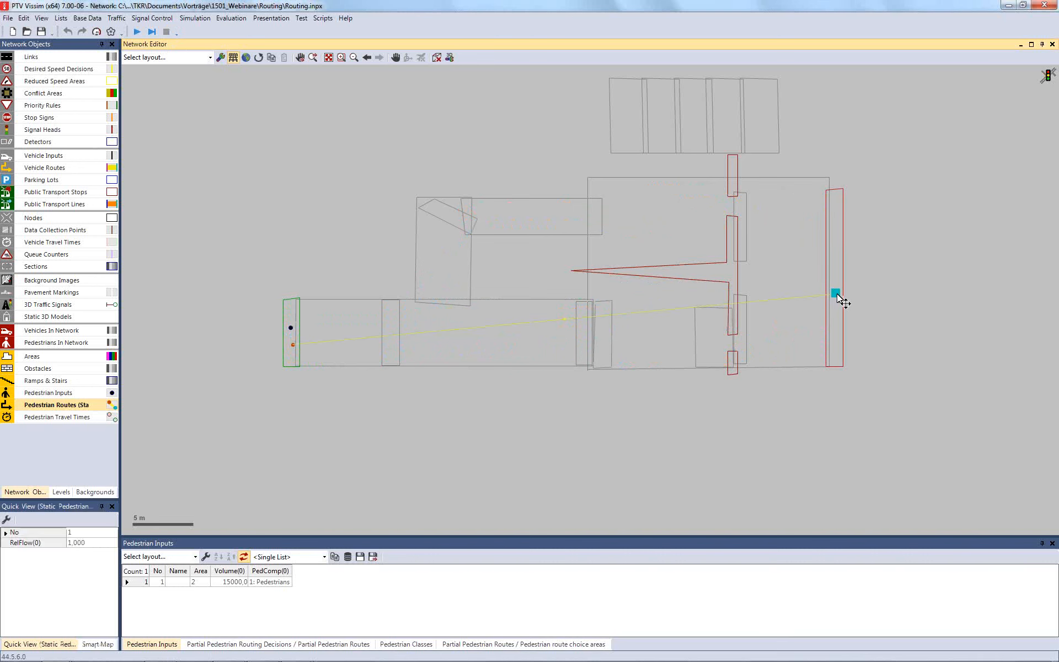
double_click(838, 297)
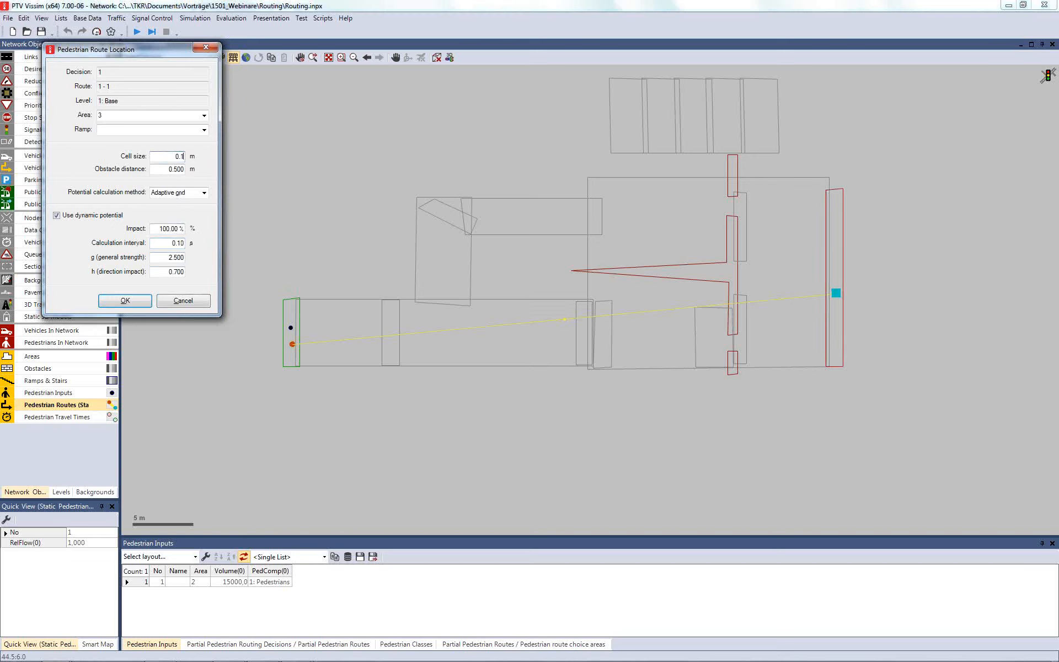
click(125, 301)
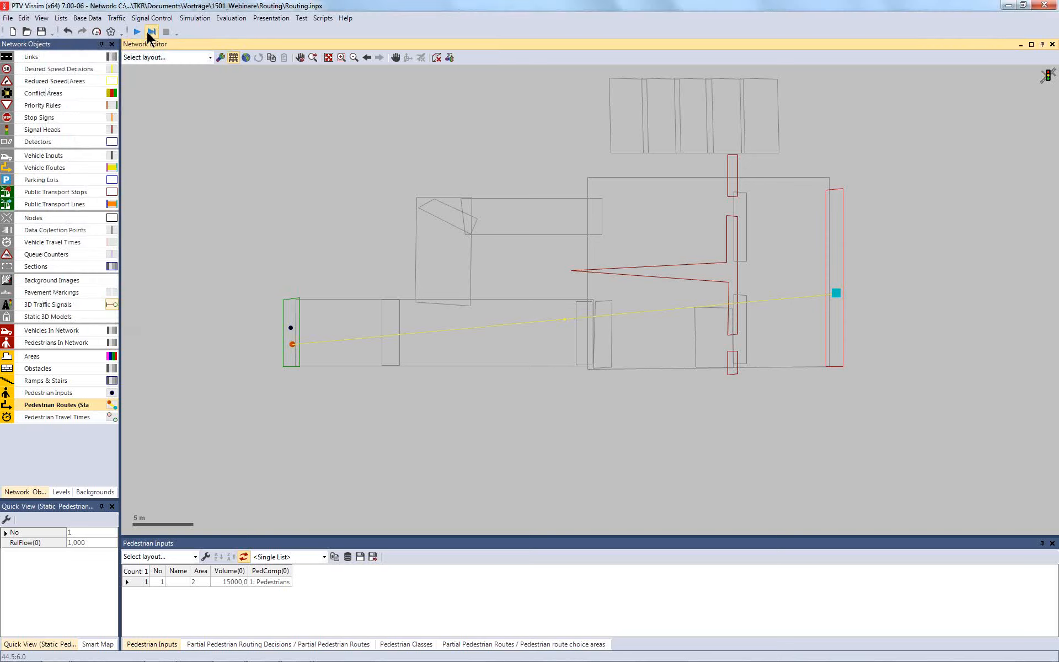
click(138, 32)
click(529, 370)
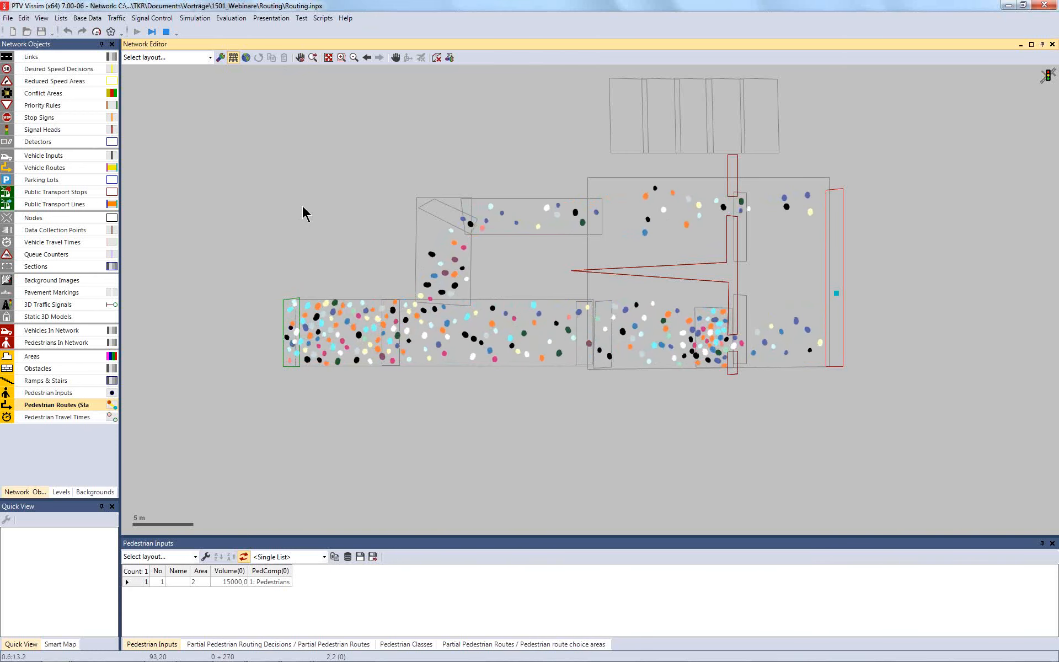
click(166, 32)
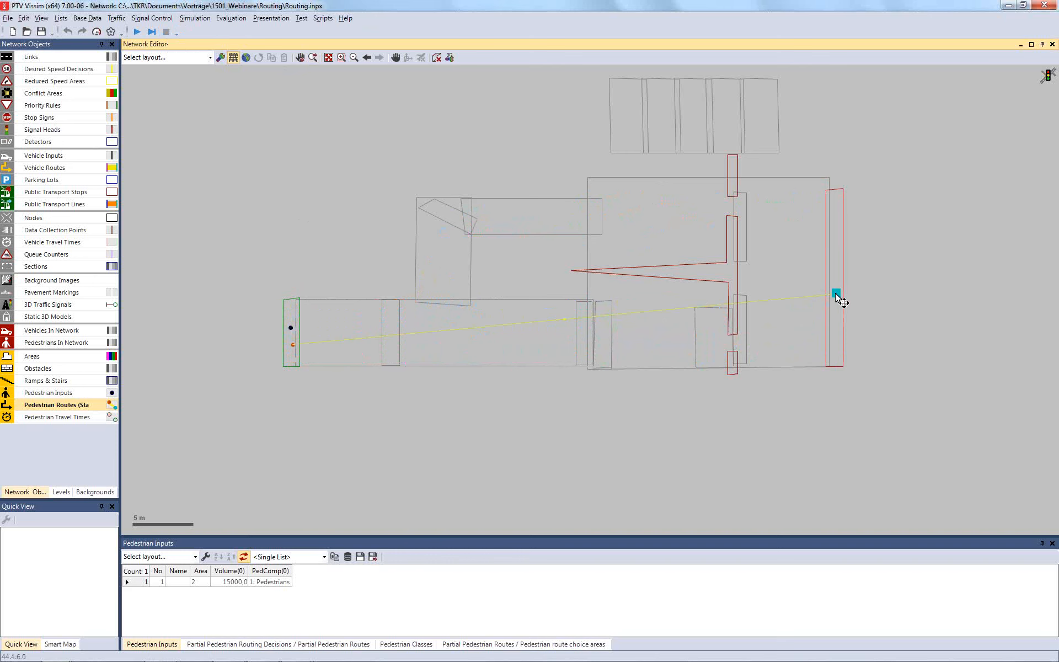
Step: Set the route end point's general strength g to 1.5 and test it in a simulation run with the network saved
double_click(836, 297)
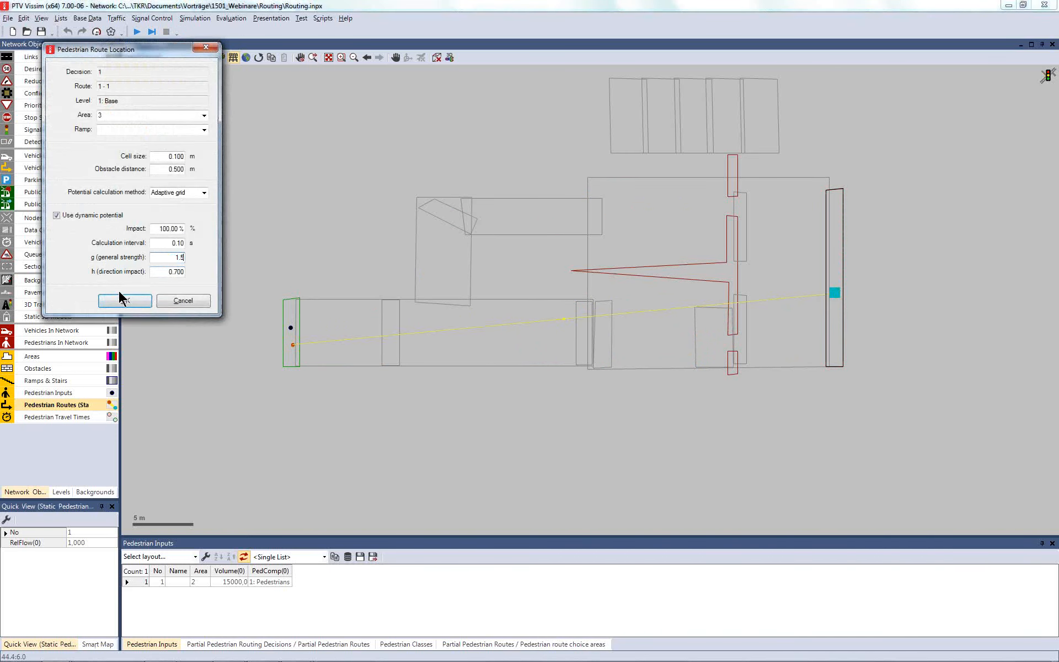
click(140, 31)
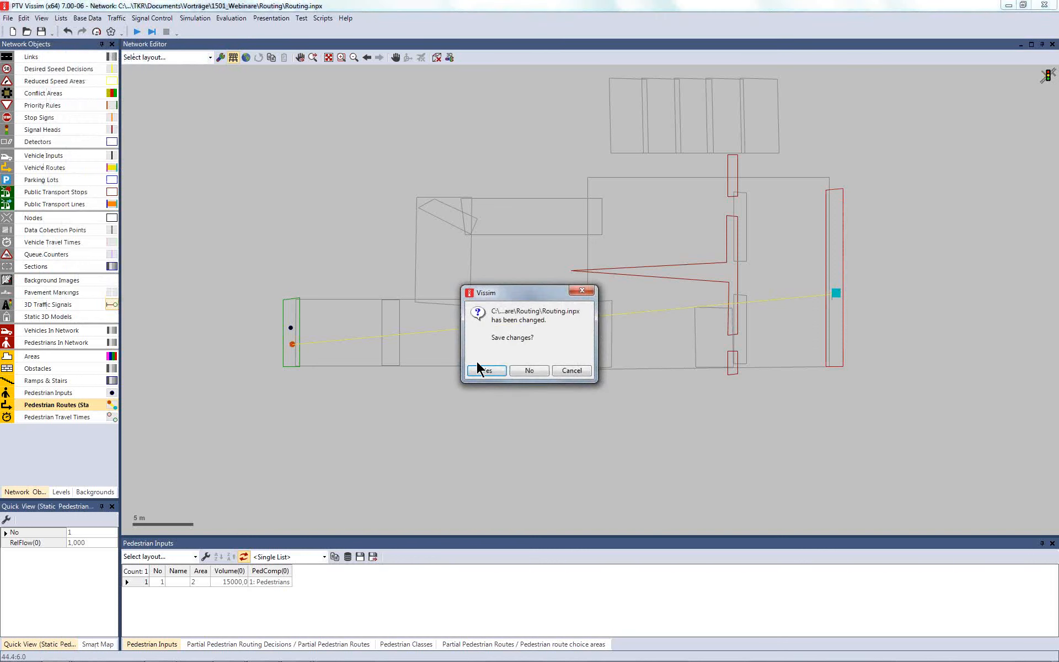
click(497, 372)
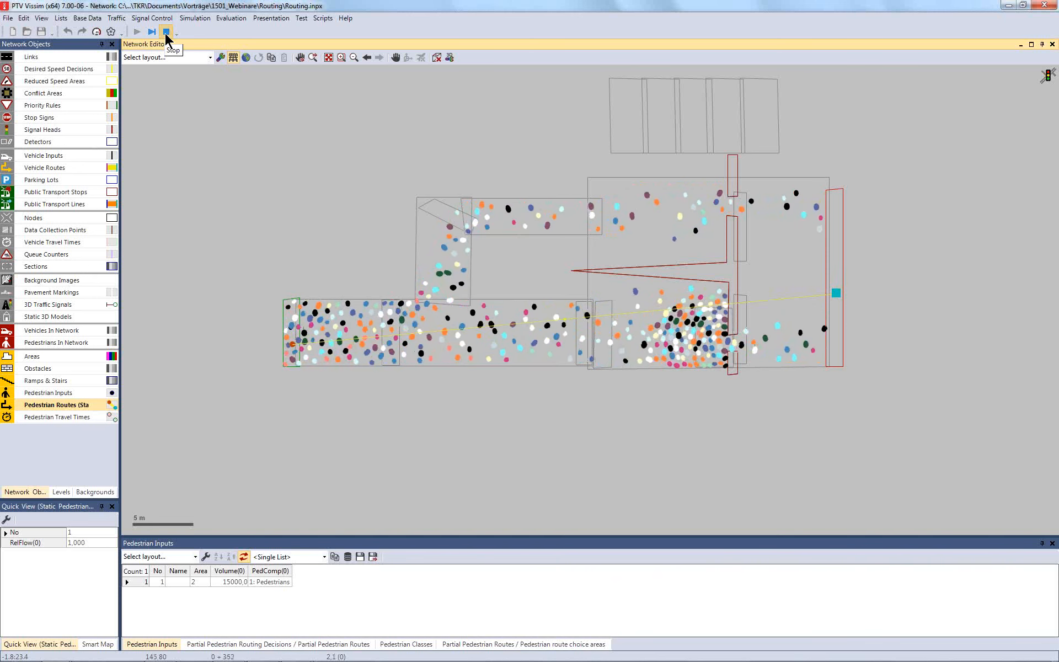
click(166, 32)
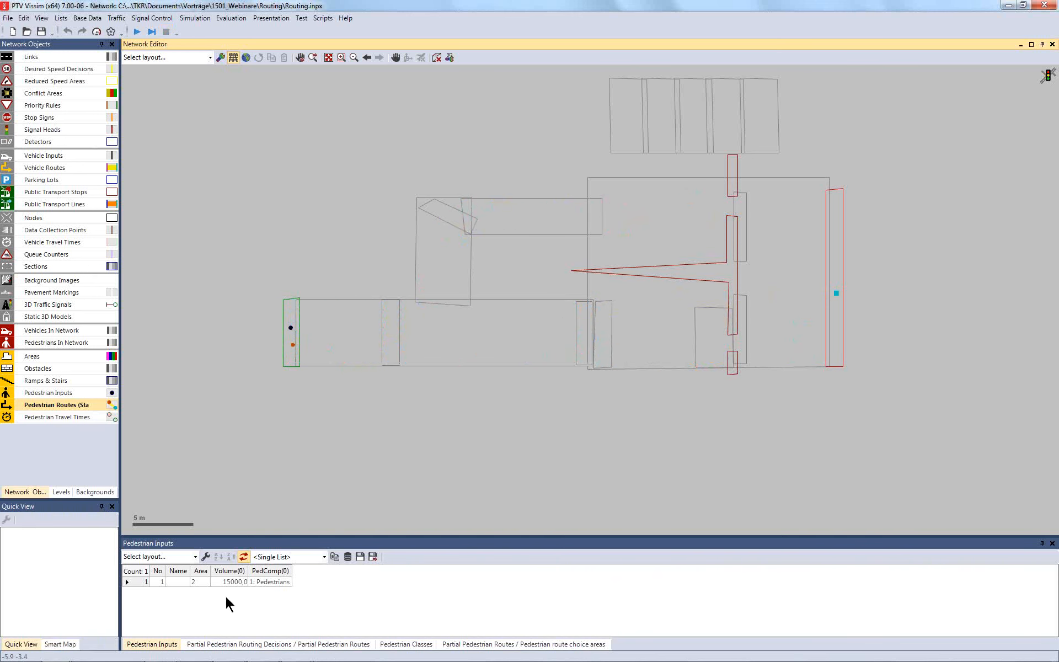
Step: Switch to the empty Vissim window and draw a large polygon pedestrian area about 35 m by 15 m
click(59, 656)
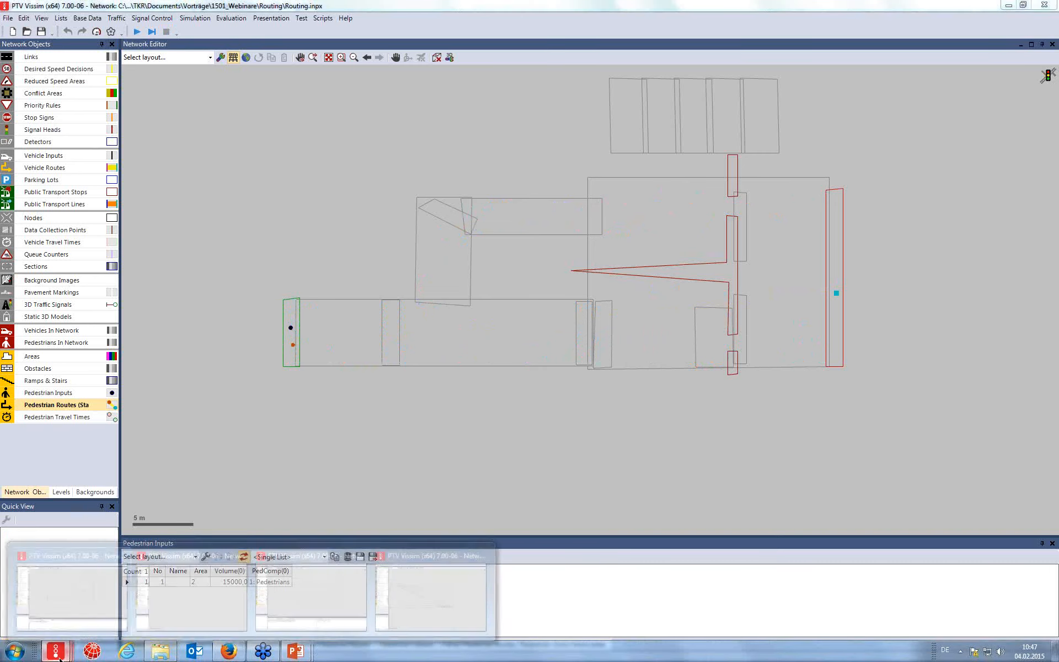
click(163, 592)
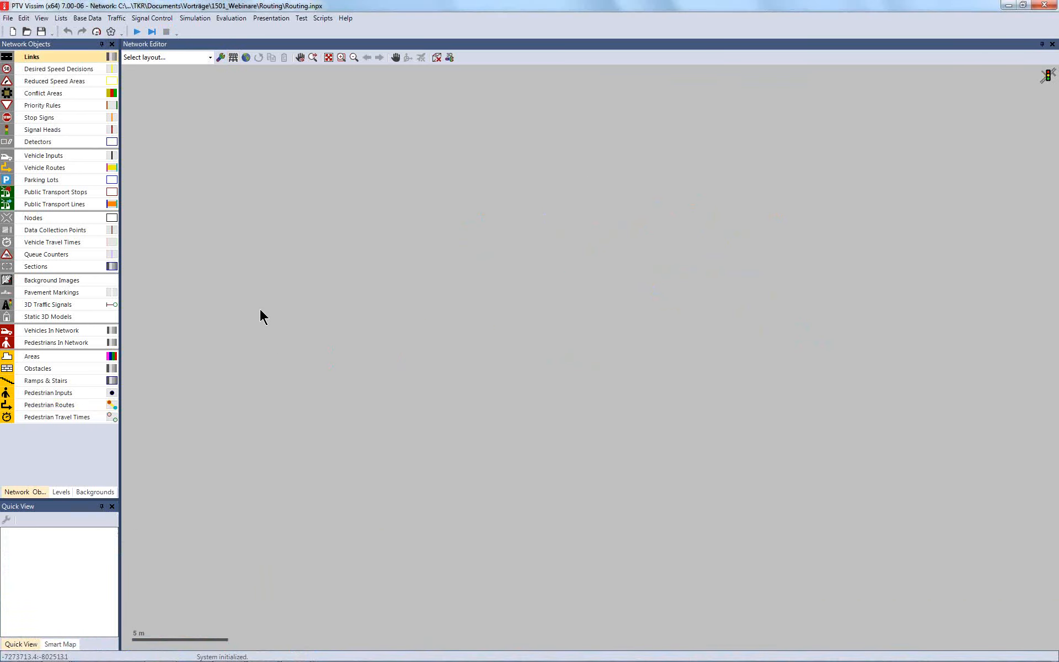
click(41, 357)
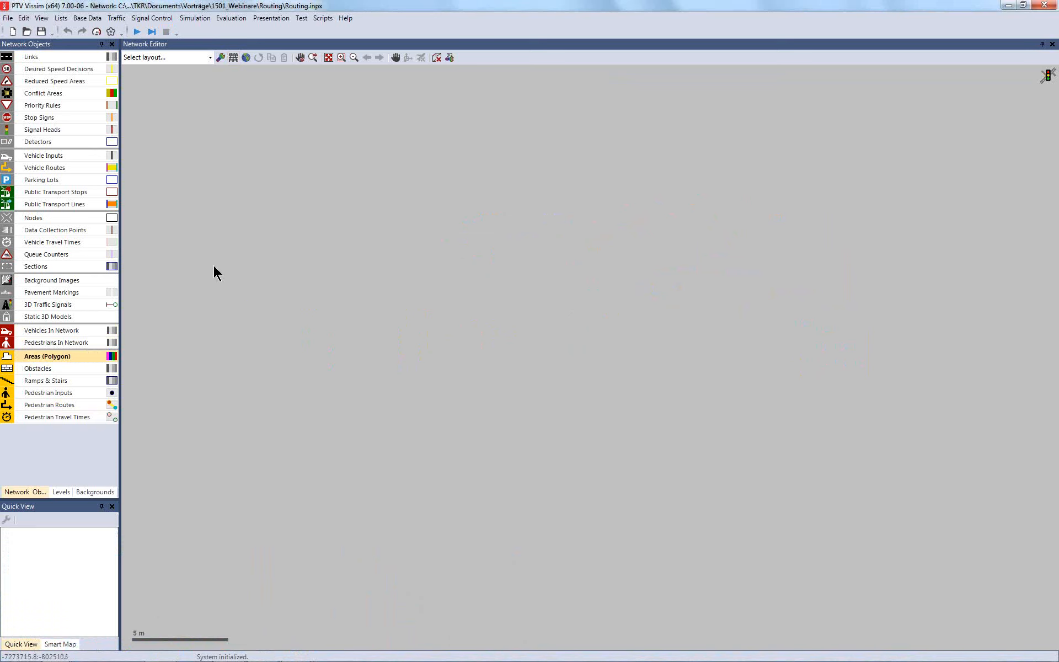
right_click(194, 261)
click(856, 261)
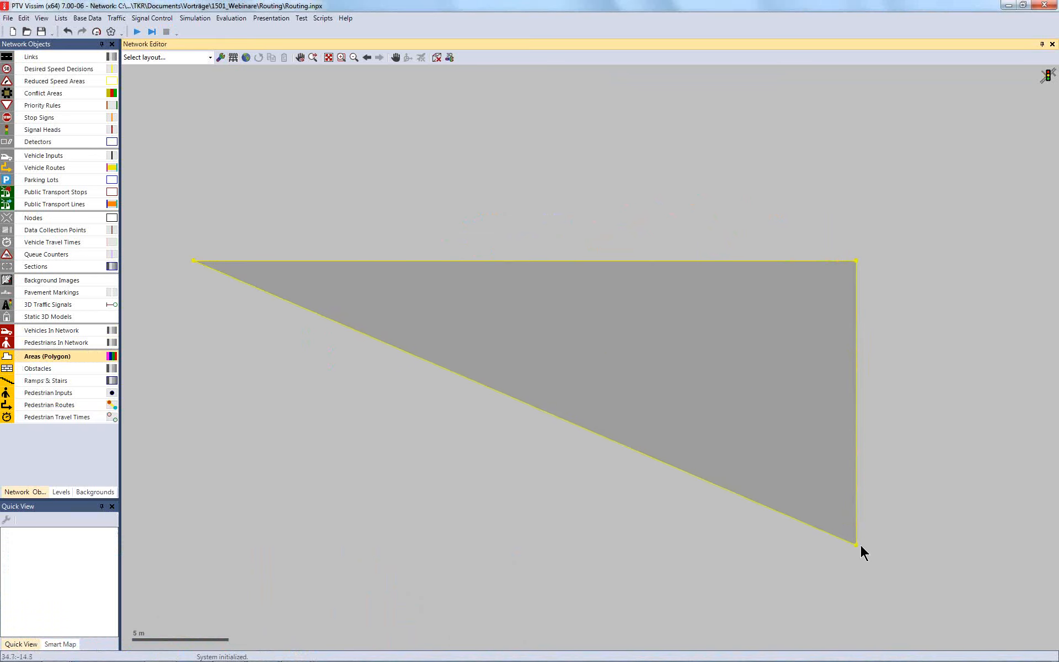
click(858, 550)
double_click(185, 550)
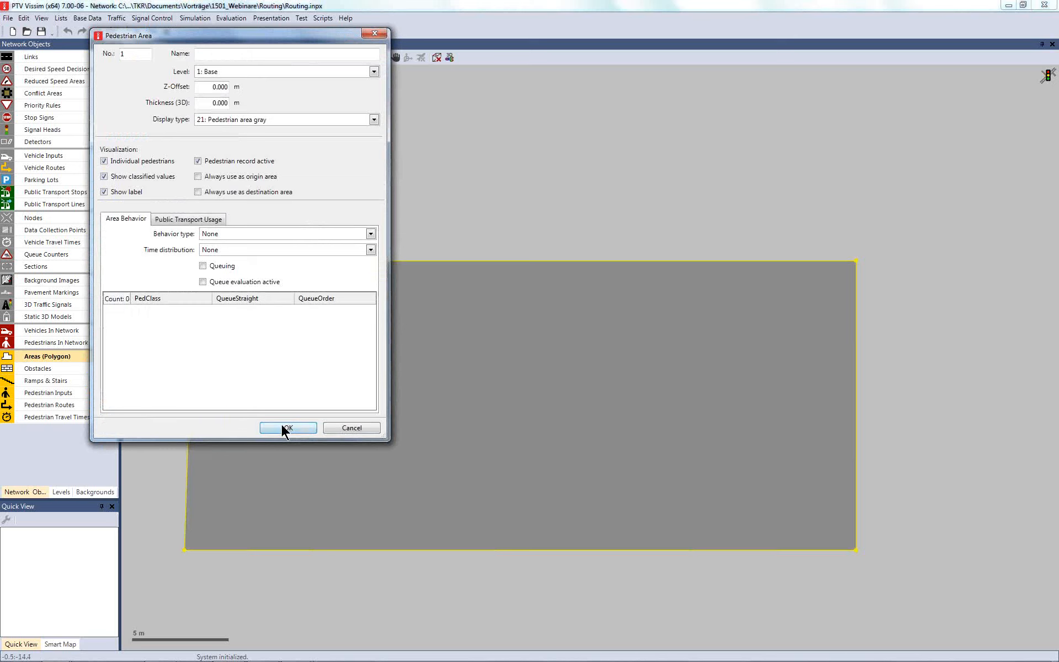
click(284, 428)
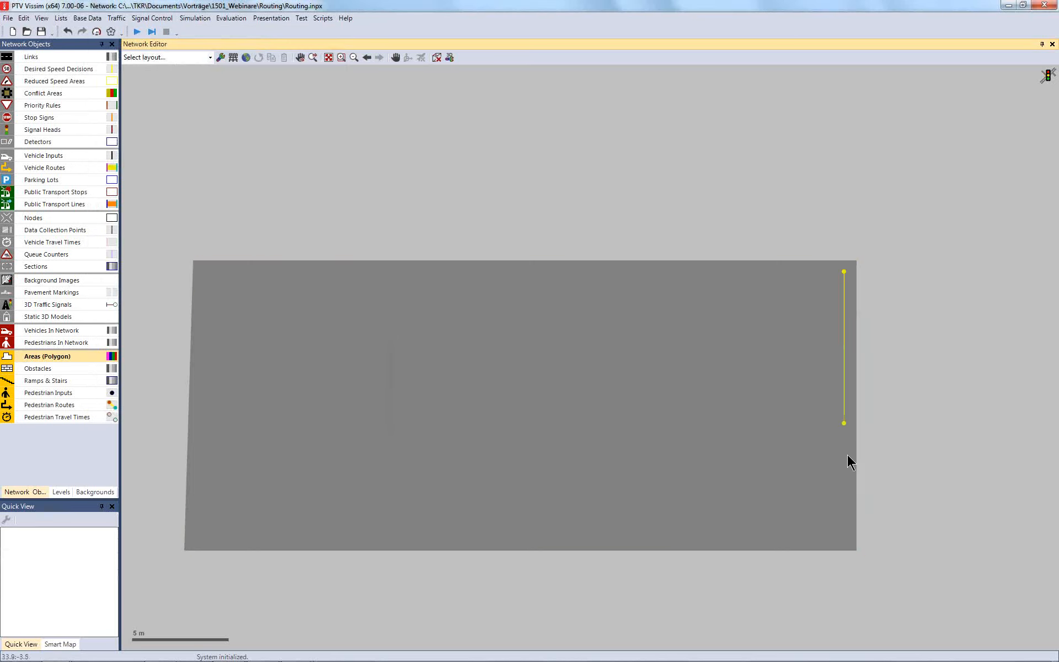
Step: Draw a narrow polygon pedestrian area about 1 m wide and 14 m long overlapping the large area's right edge
click(845, 534)
click(868, 534)
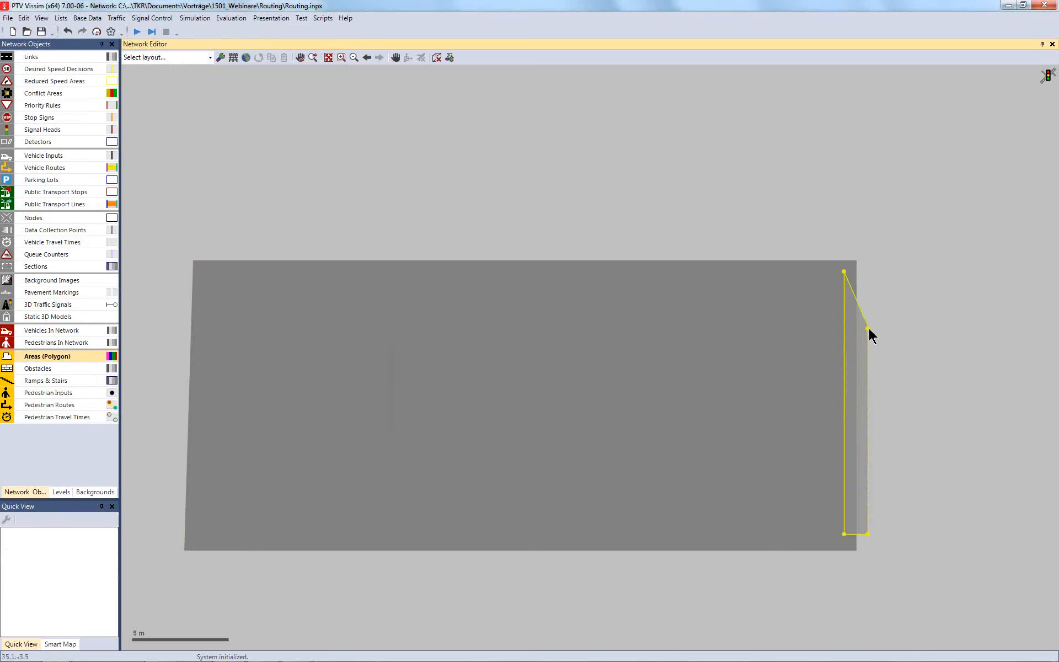
double_click(869, 328)
click(287, 429)
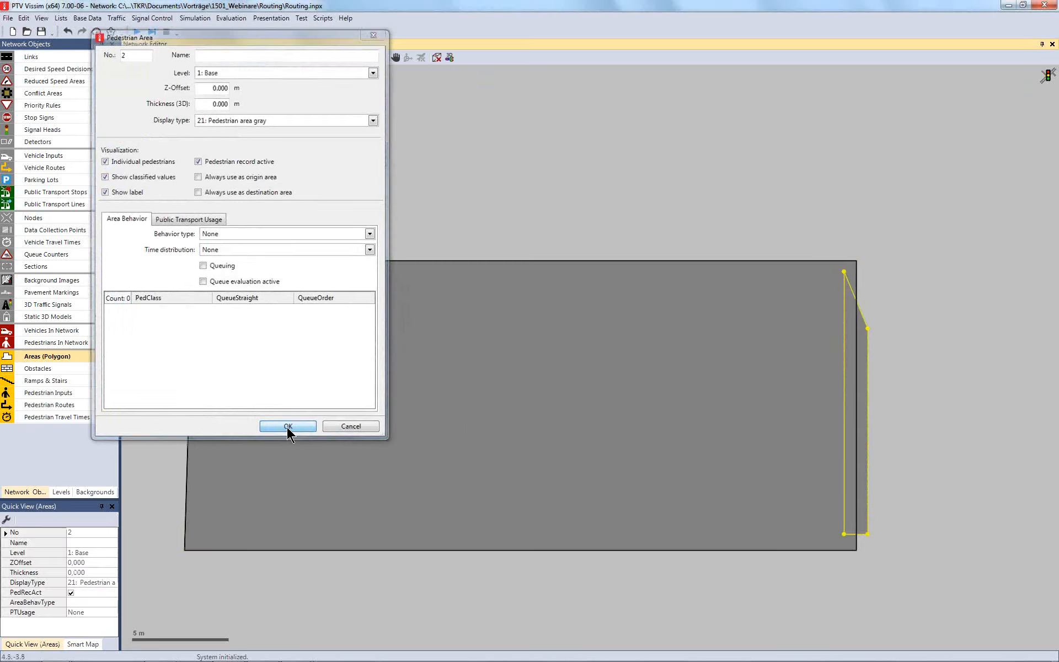
Step: Draw a pedestrian area about 3 m by 12.5 m across the large area's left edge and display the network as wireframe
click(207, 286)
click(206, 523)
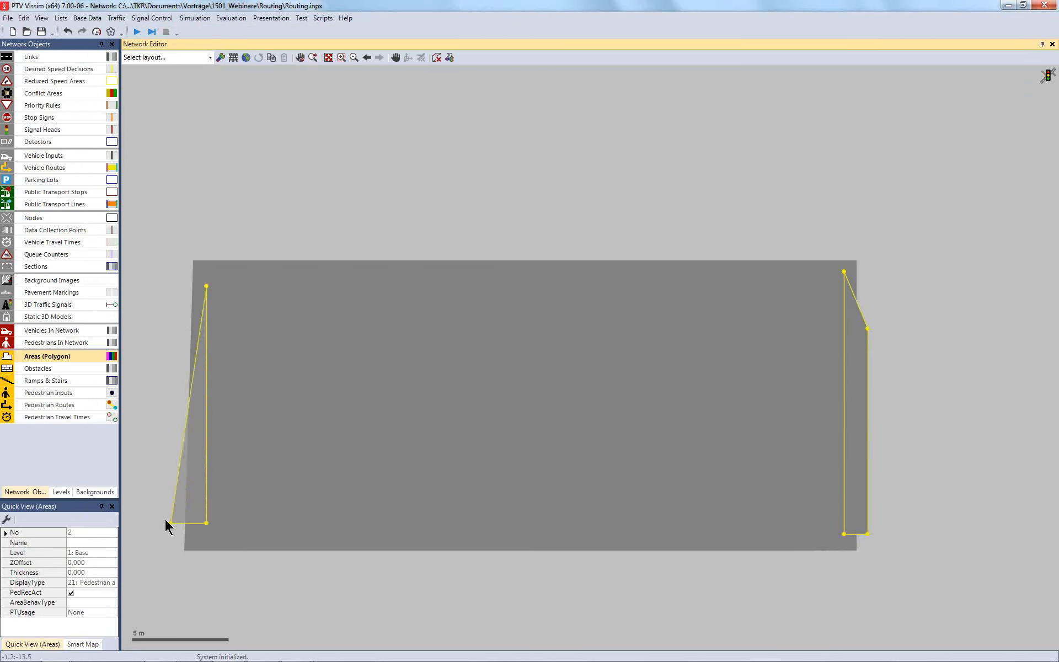
click(152, 523)
double_click(146, 286)
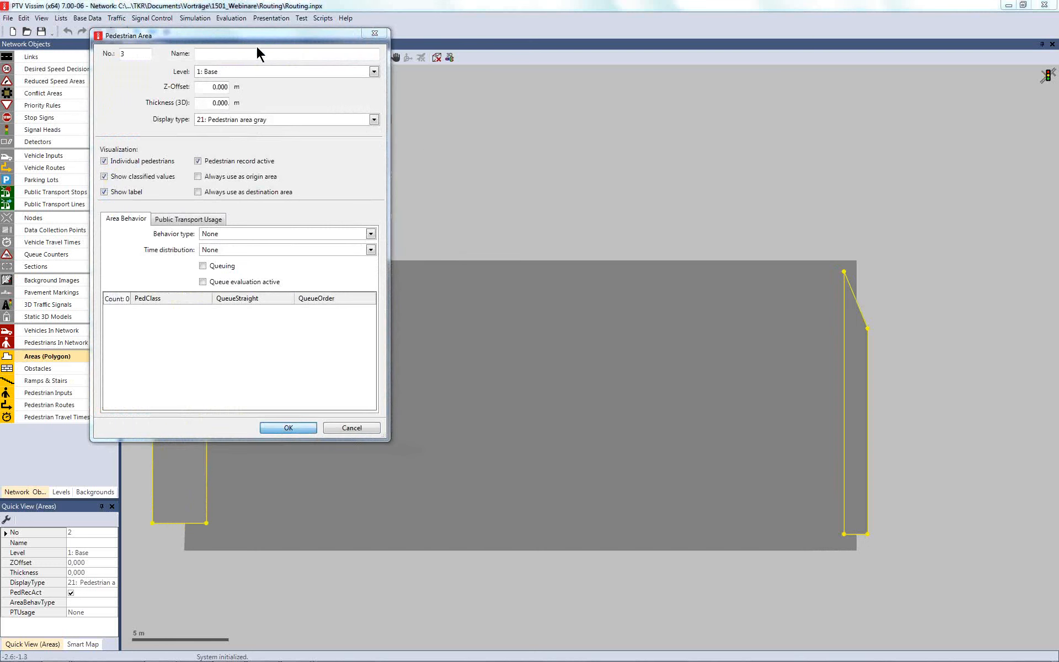
key(Return)
click(233, 57)
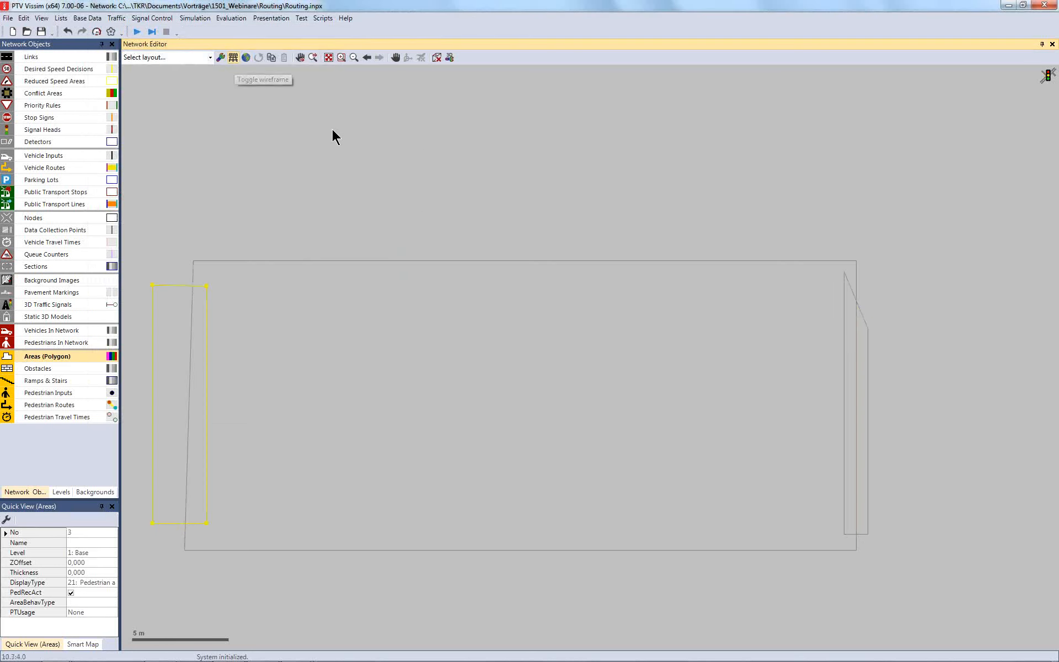
click(411, 184)
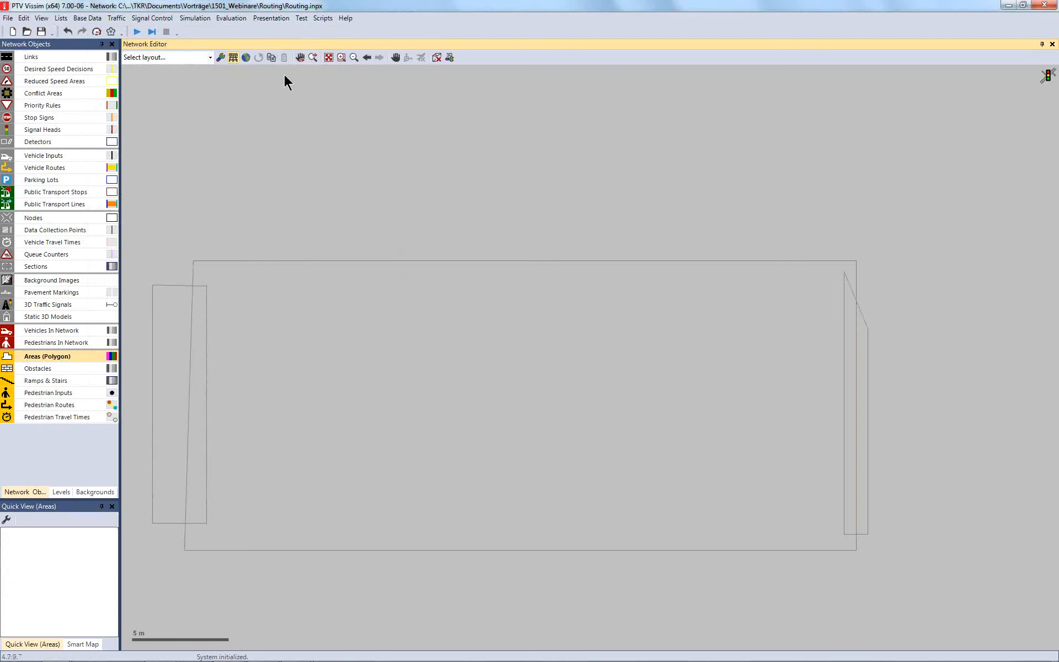
Step: Draw a small pedestrian area about 5.6 m by 2.3 m inside the right half of the large area
click(328, 57)
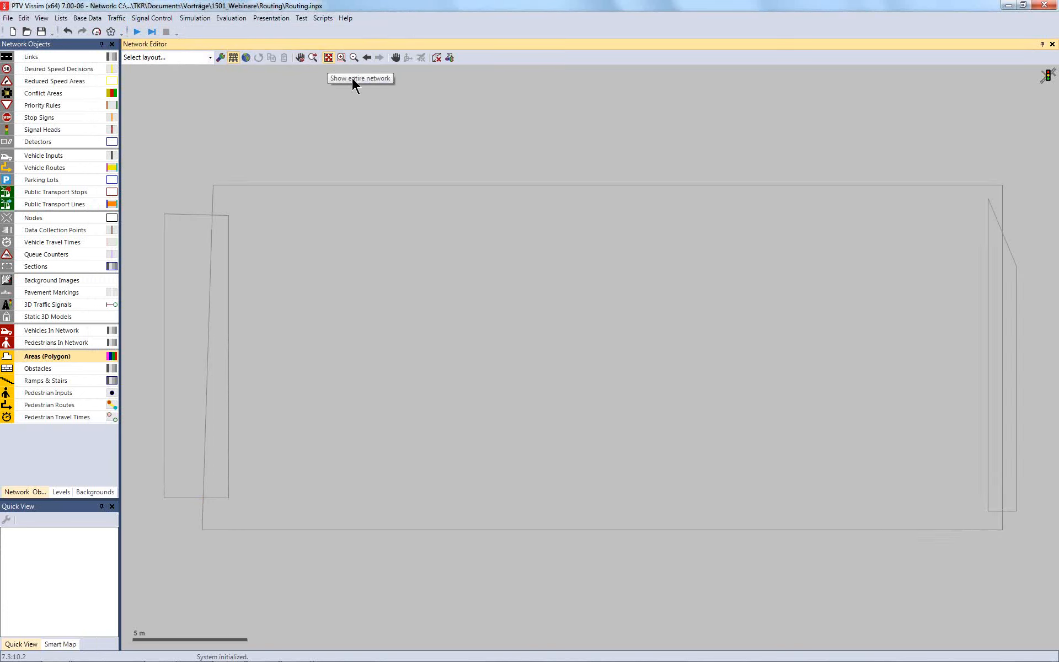
right_click(786, 333)
click(915, 332)
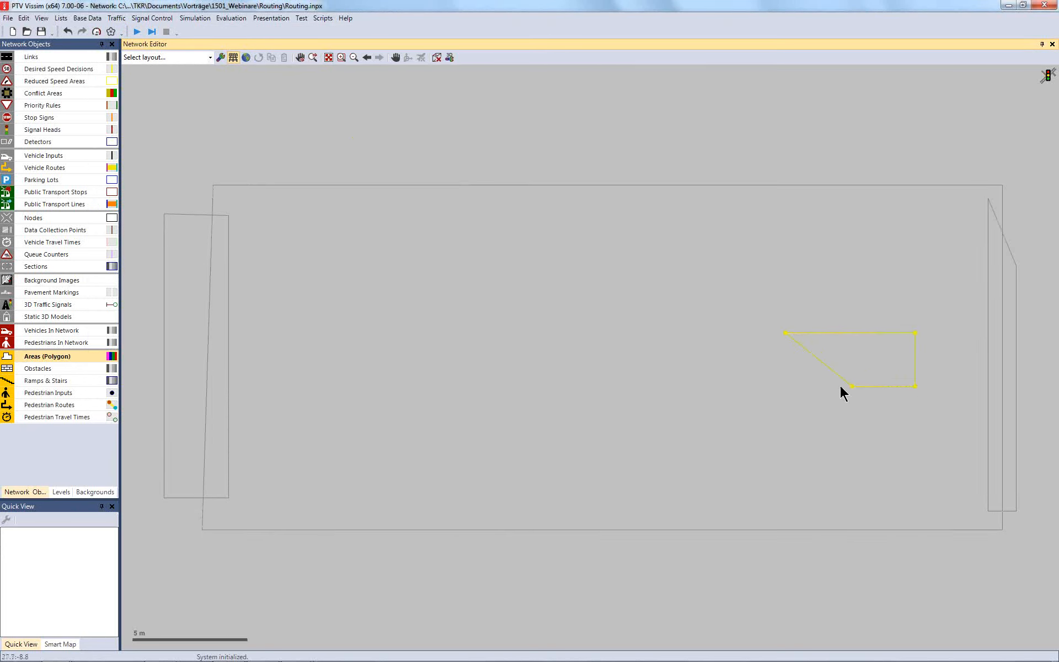
double_click(786, 384)
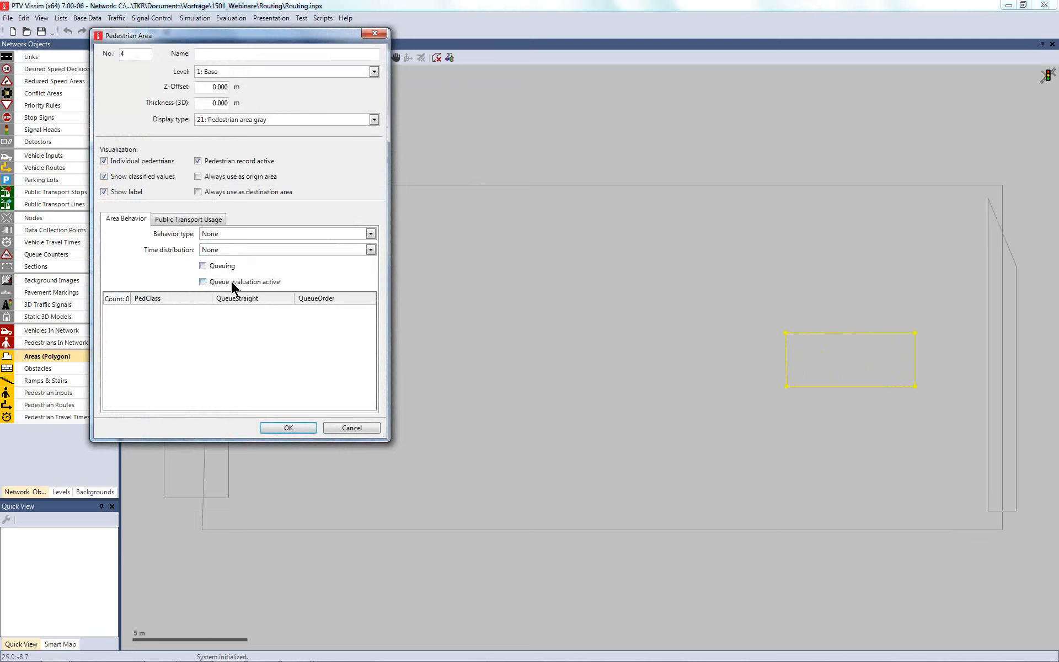
Step: Enable queuing for the small pedestrian area, with behavior type None and time distribution 1
click(204, 265)
click(371, 233)
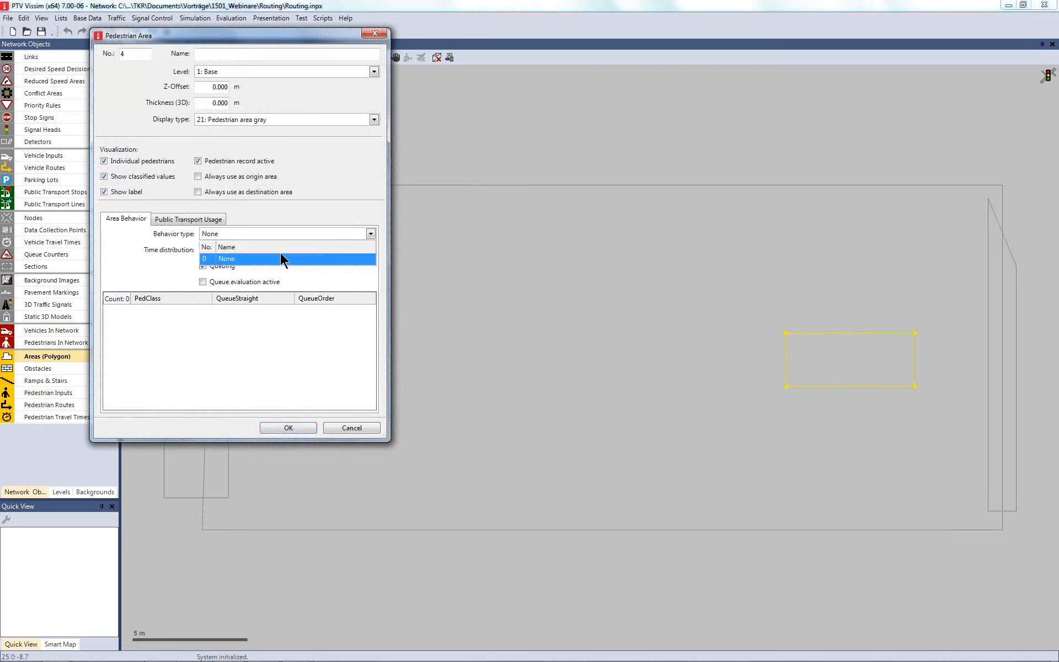
click(272, 259)
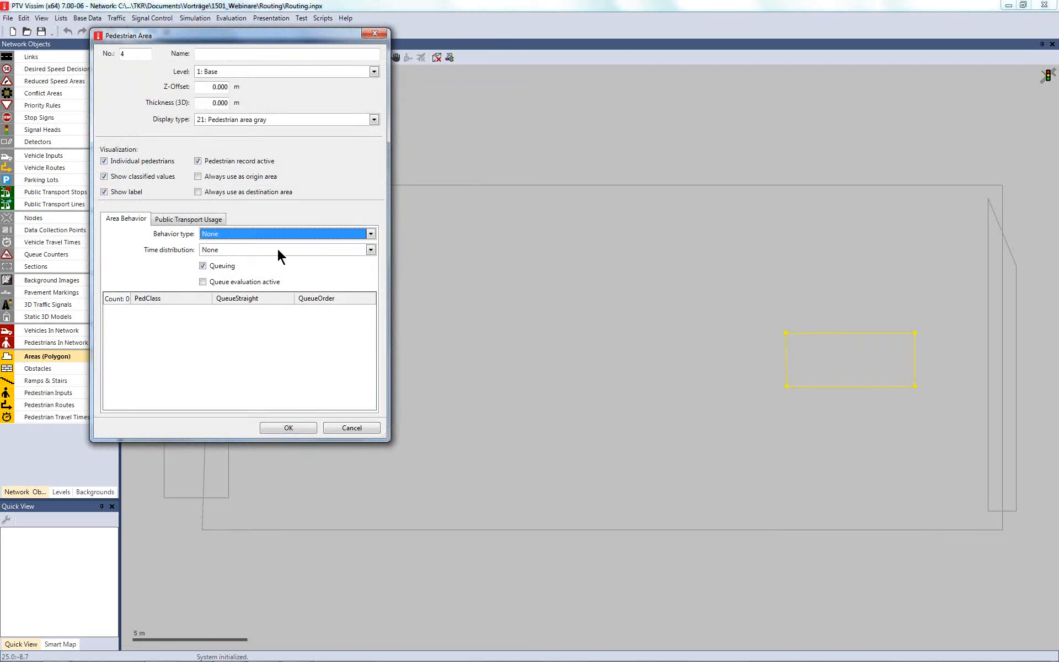
click(369, 250)
click(247, 286)
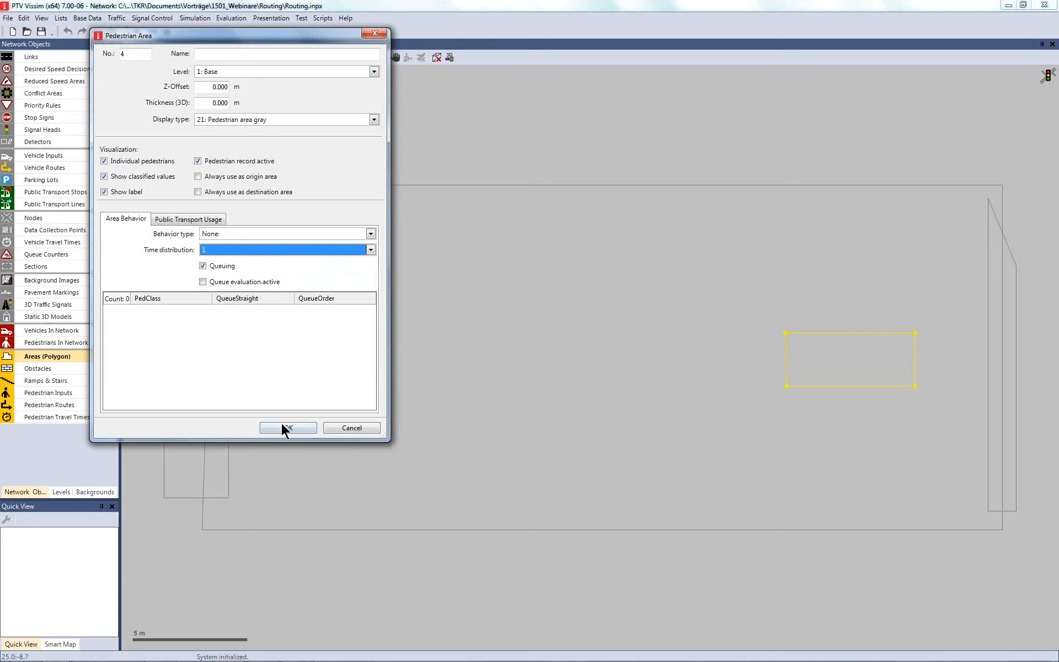
click(283, 428)
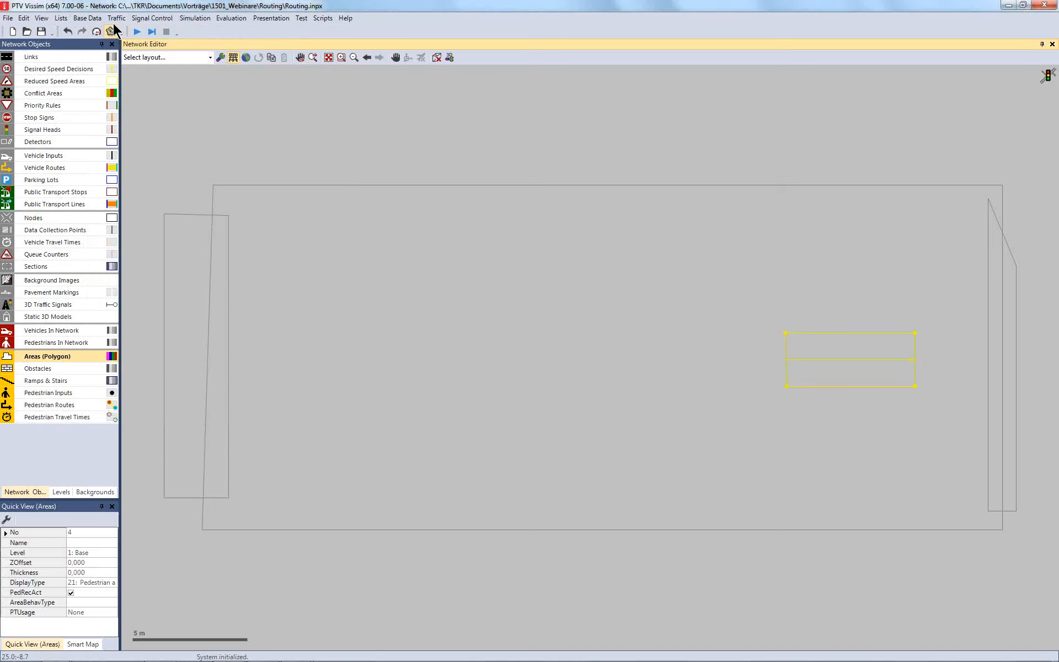
Step: Show the time distributions list and name distribution 1 "20 +/-2"
click(94, 20)
mouse_move(125, 88)
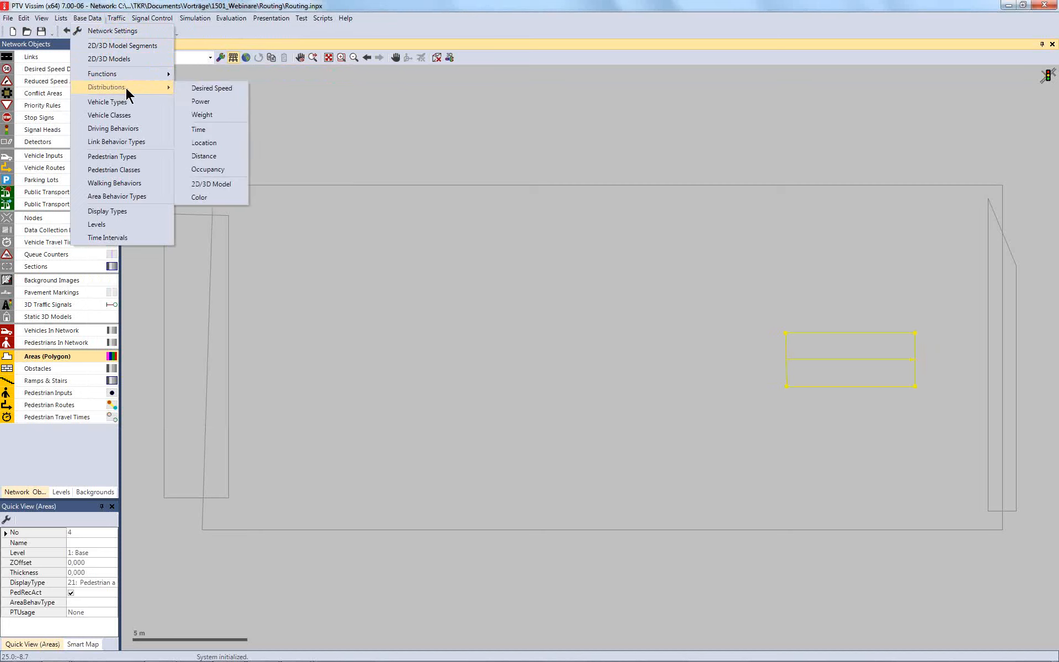
click(226, 131)
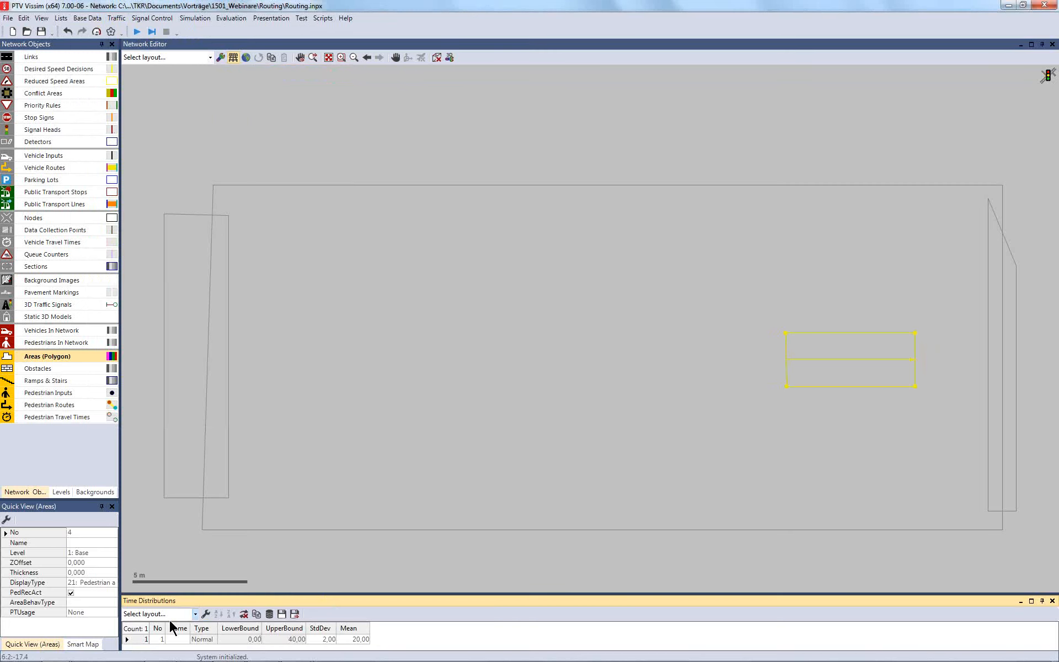
click(178, 639)
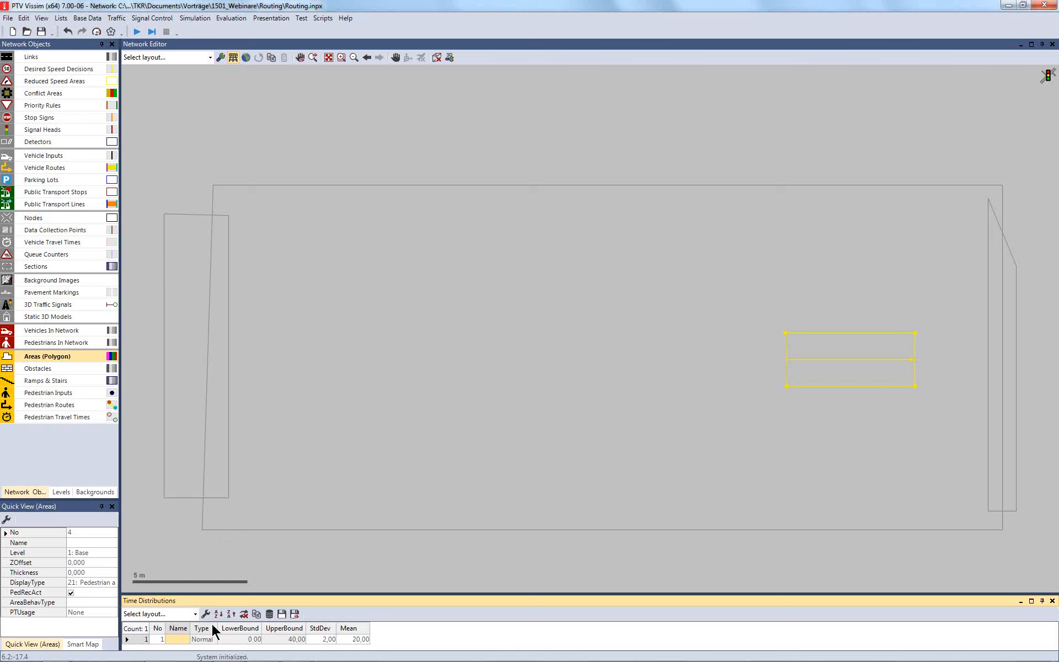
click(175, 639)
click(308, 452)
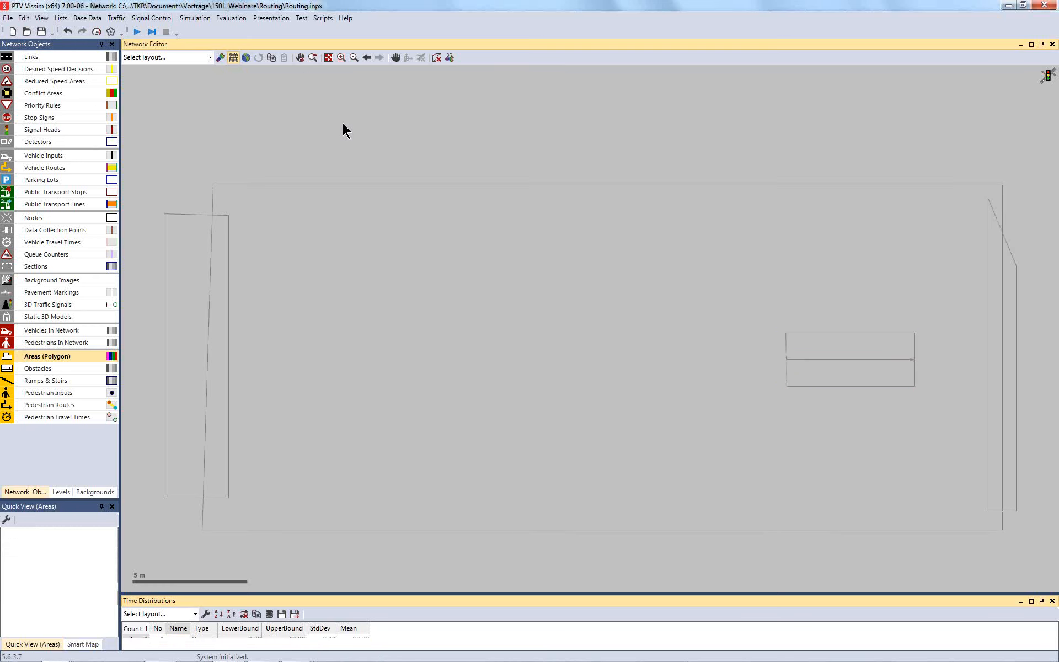
Step: Check the time distribution assigned in the small queuing area's properties
click(869, 359)
double_click(869, 359)
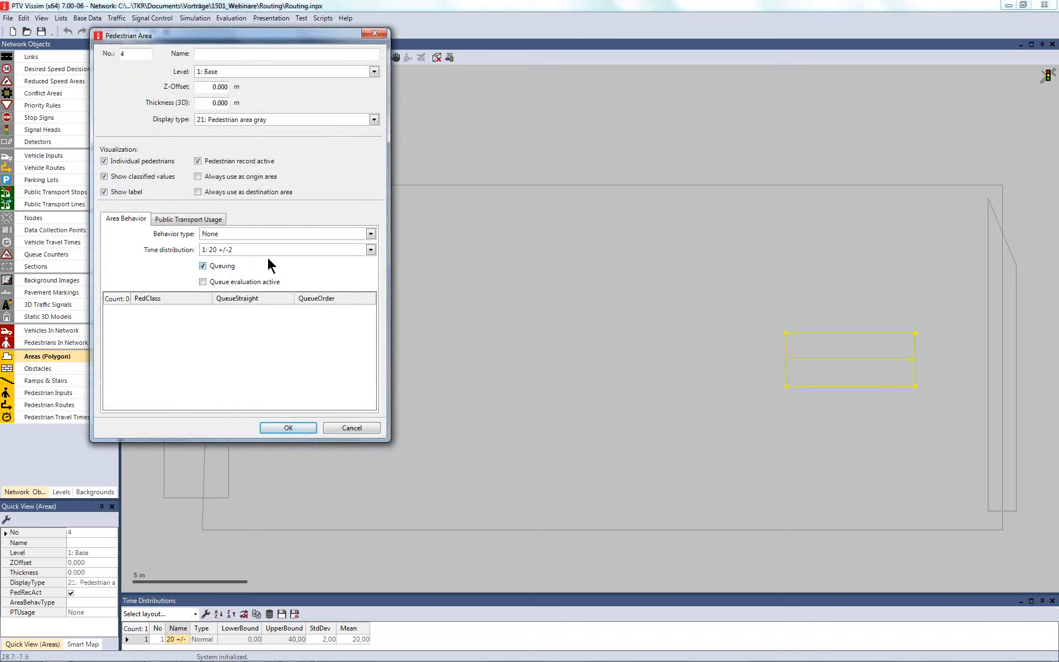
click(279, 427)
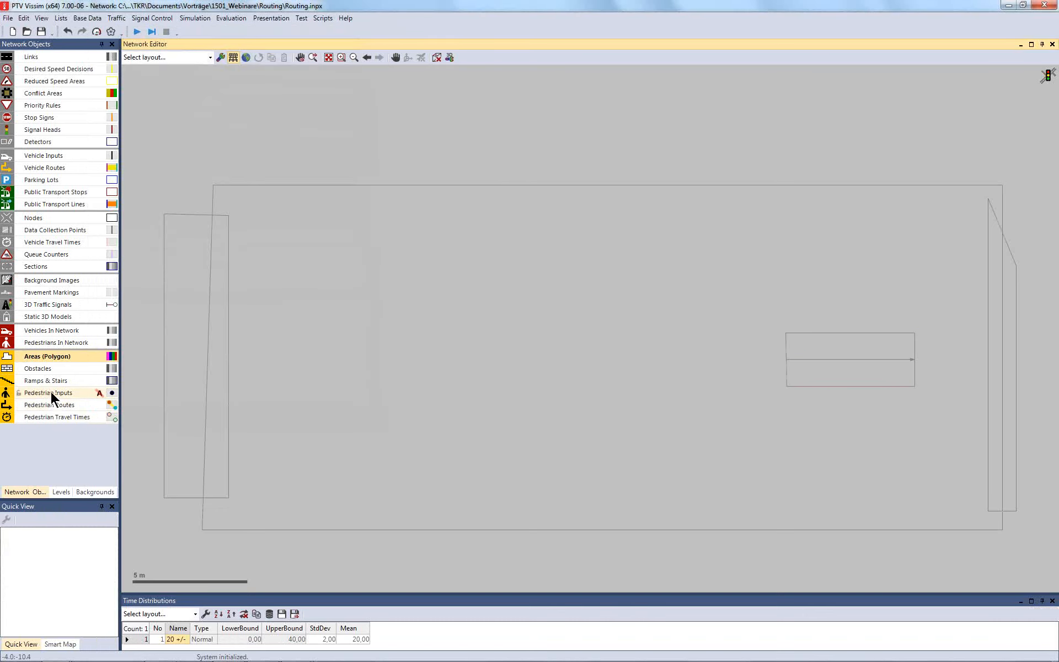
Step: Draw a static pedestrian route from the area at the large area's left edge to the narrow area at its right edge
click(51, 403)
click(165, 376)
right_click(169, 370)
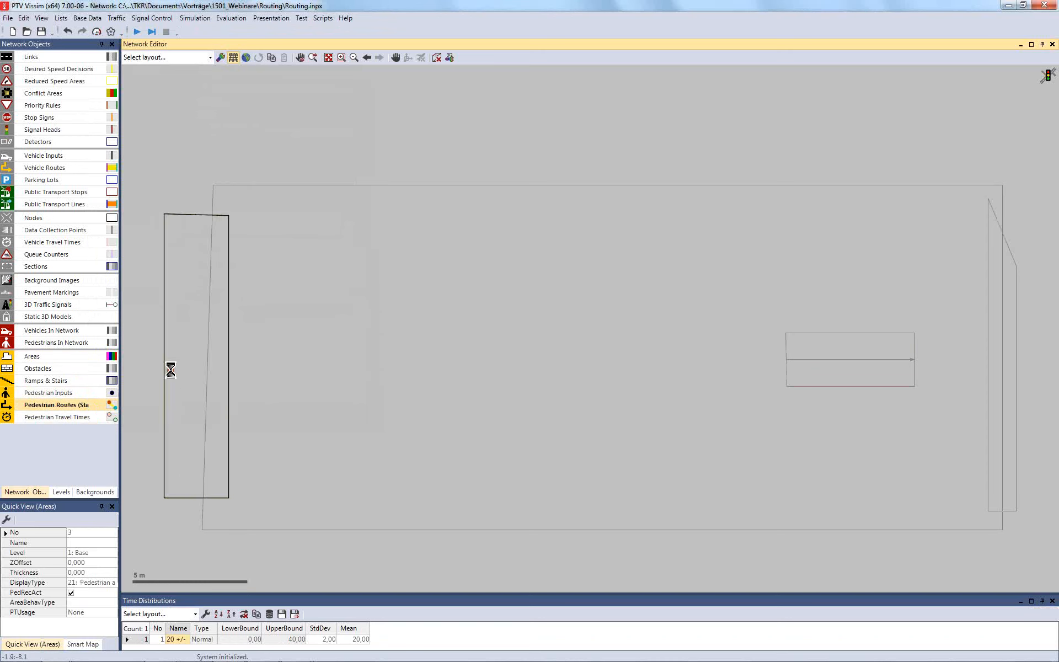
click(1008, 345)
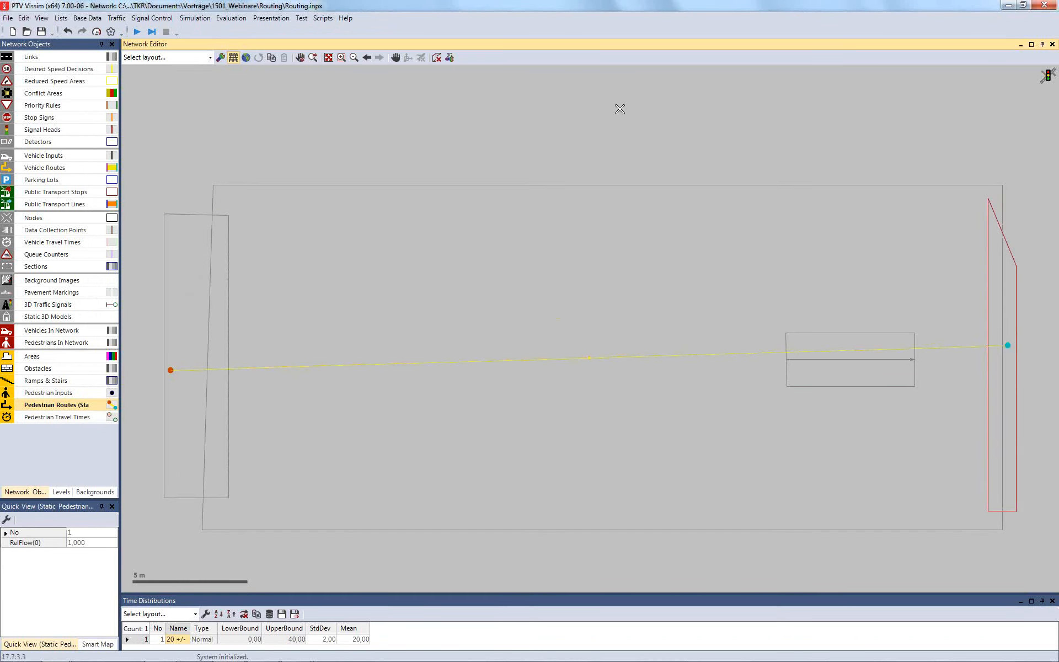
Step: Place a pedestrian input in the route's starting area and set its volume to 400 in the pedestrian inputs list
click(49, 393)
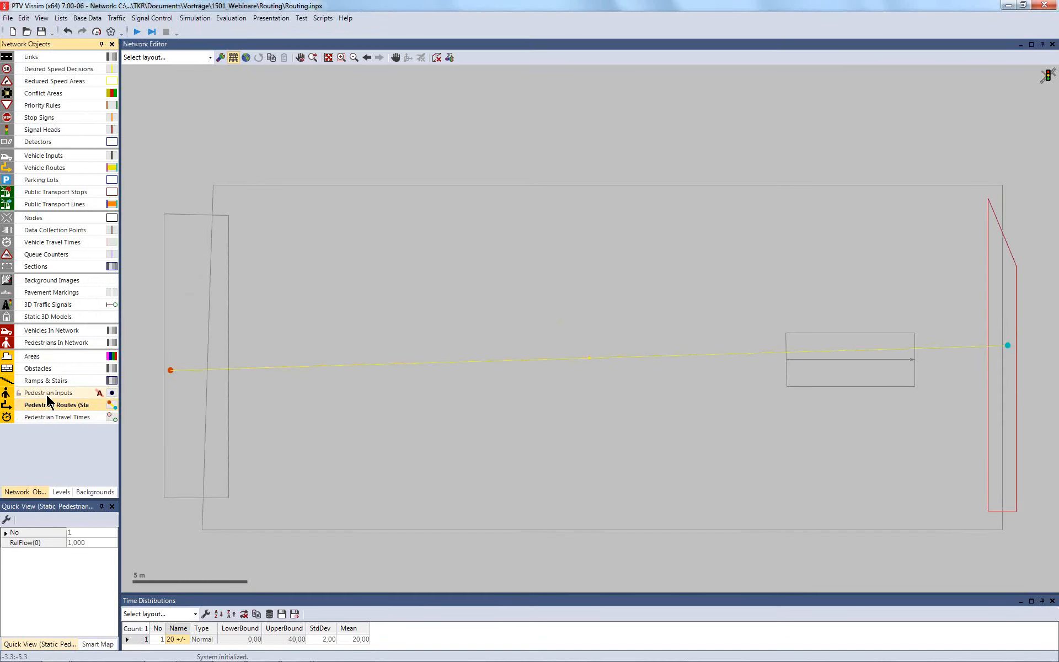
click(184, 287)
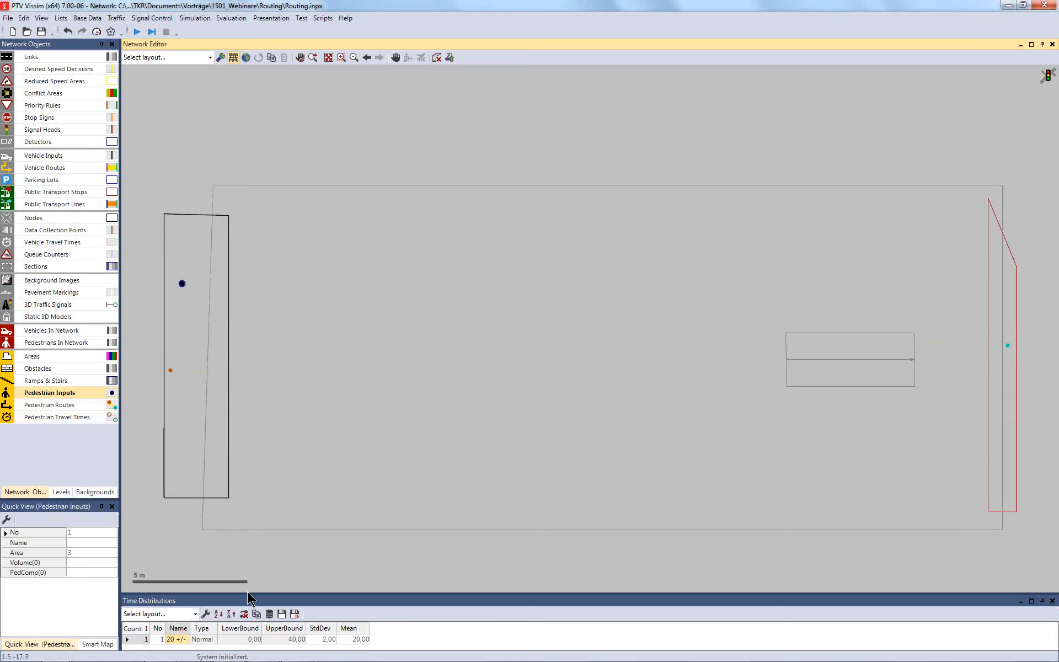
drag(248, 594, 247, 538)
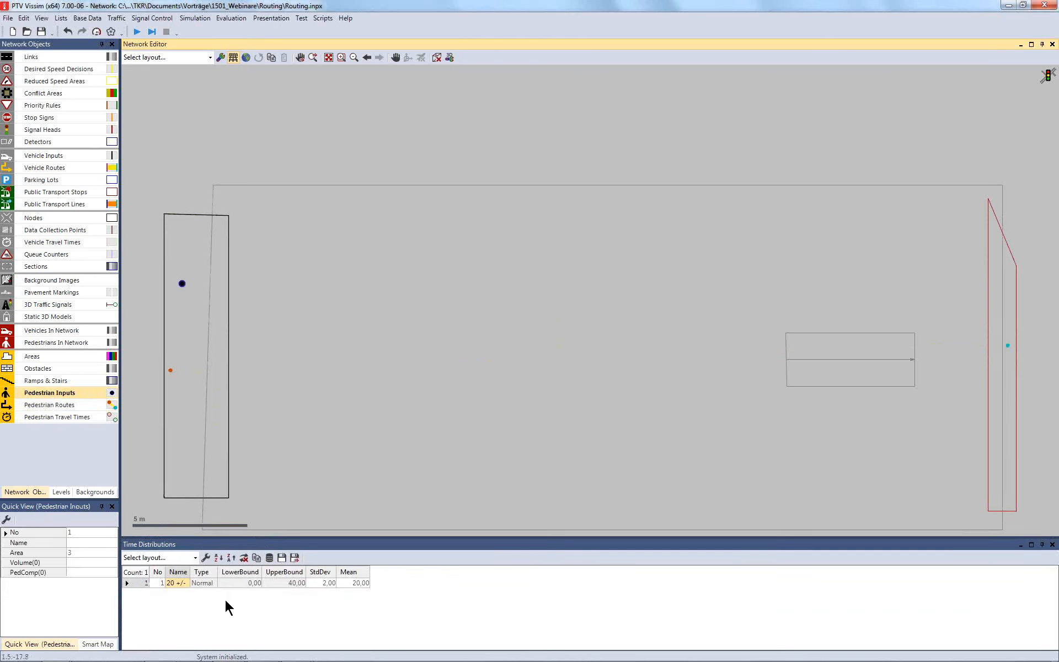
right_click(72, 395)
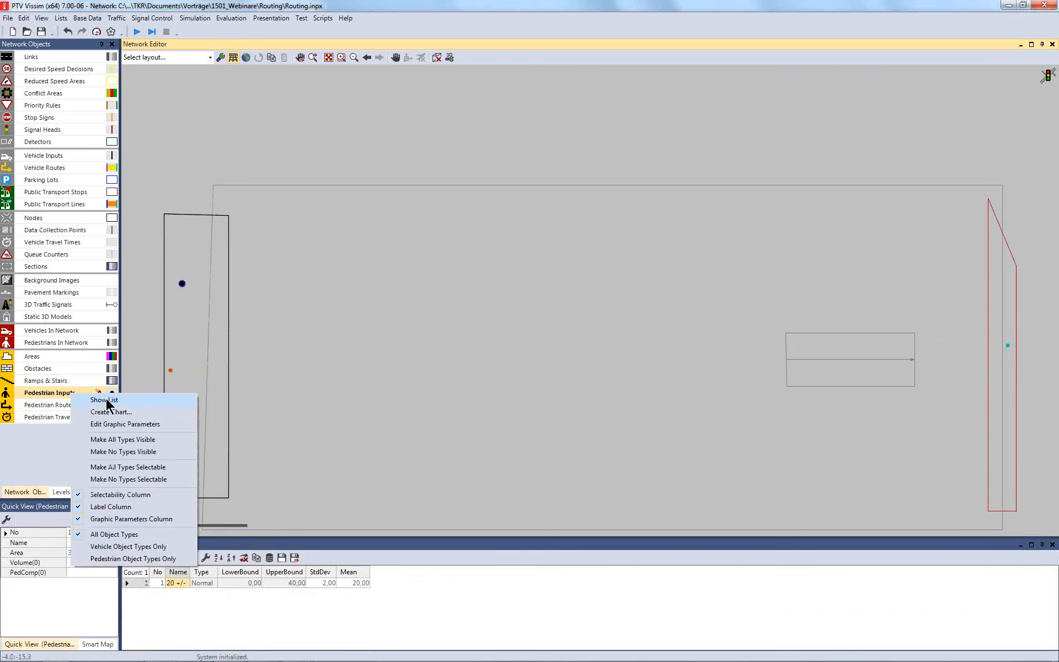
click(104, 400)
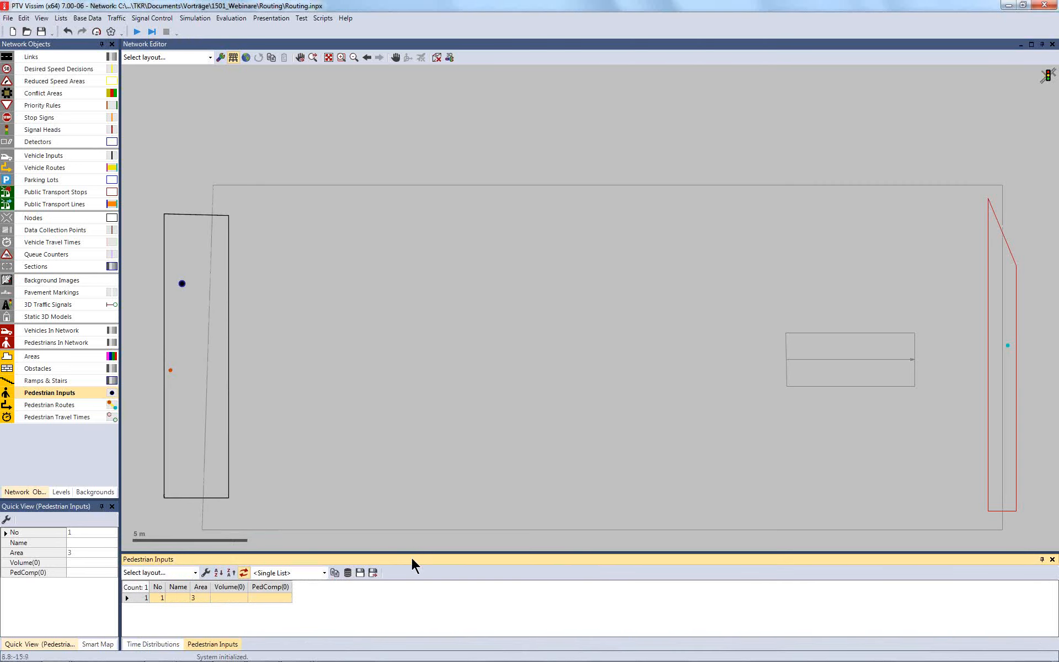
click(221, 598)
text(400)
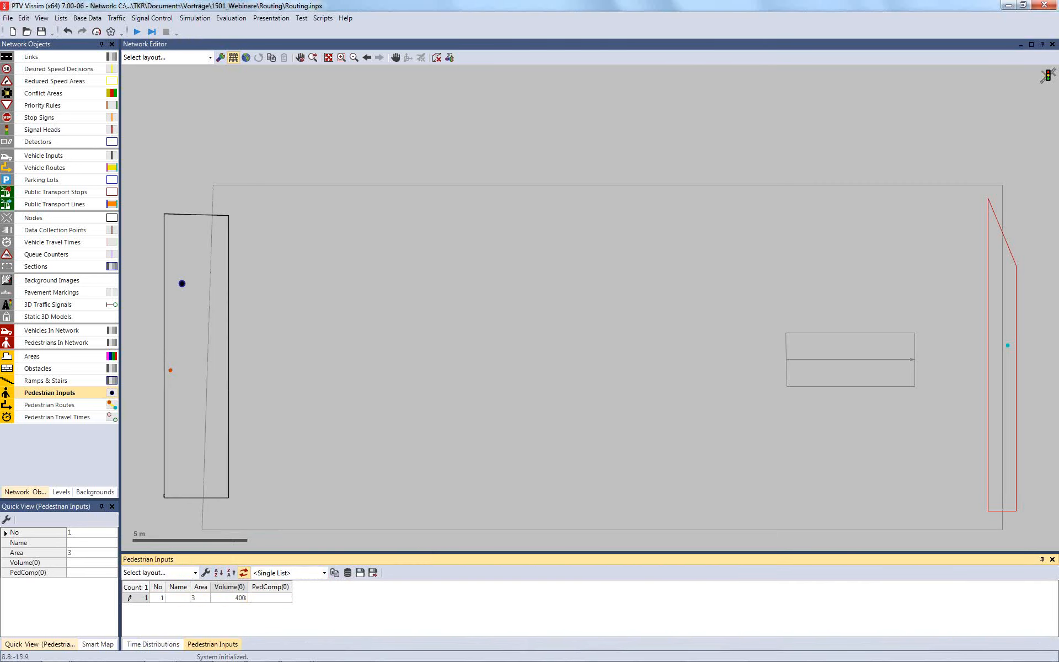
click(201, 106)
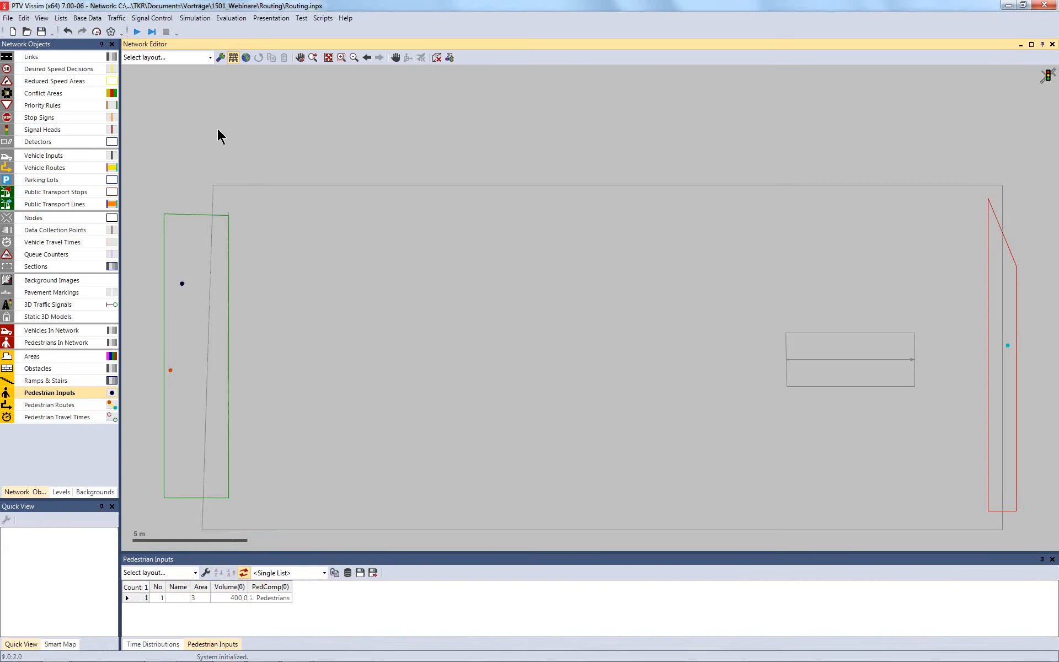
Step: Save the network changes and run the simulation to watch how pedestrians walk past the queuing area, stopping it after viewing
click(151, 32)
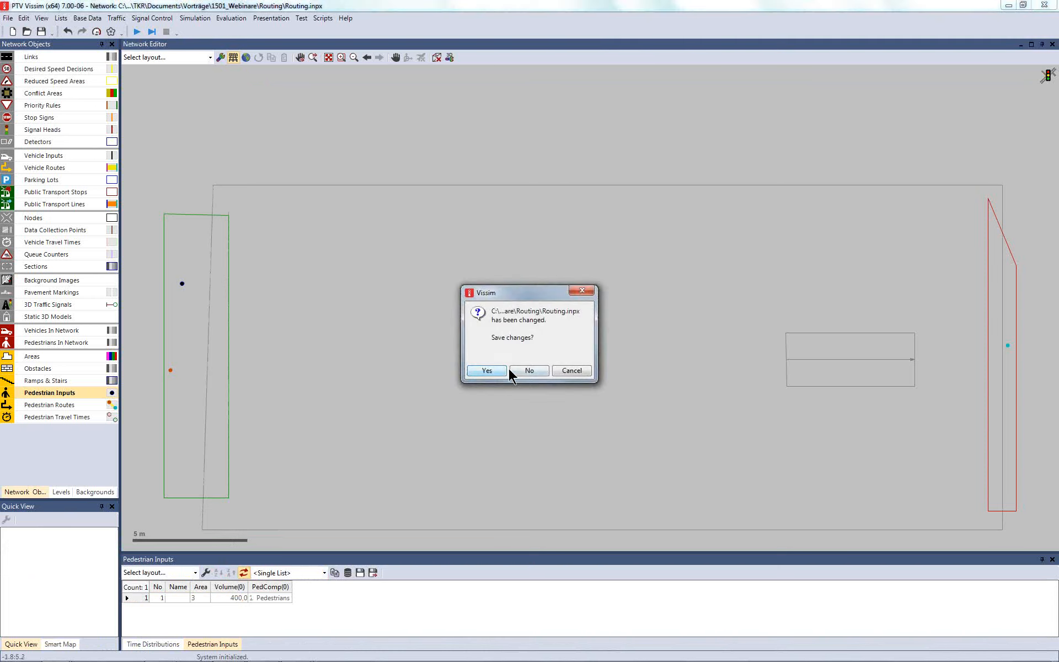
click(499, 373)
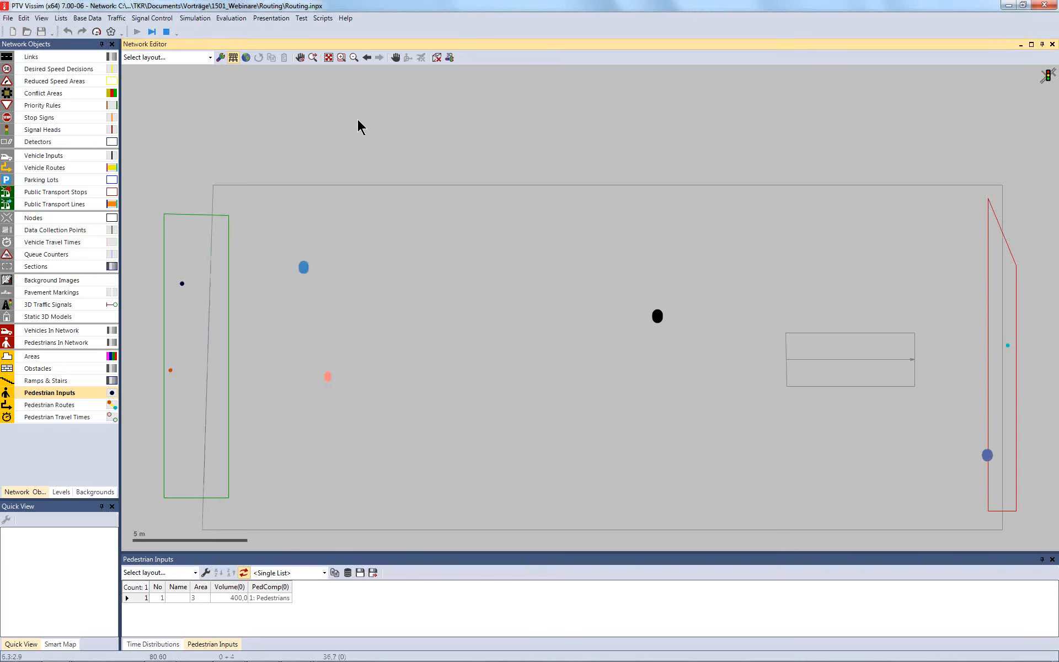
click(166, 32)
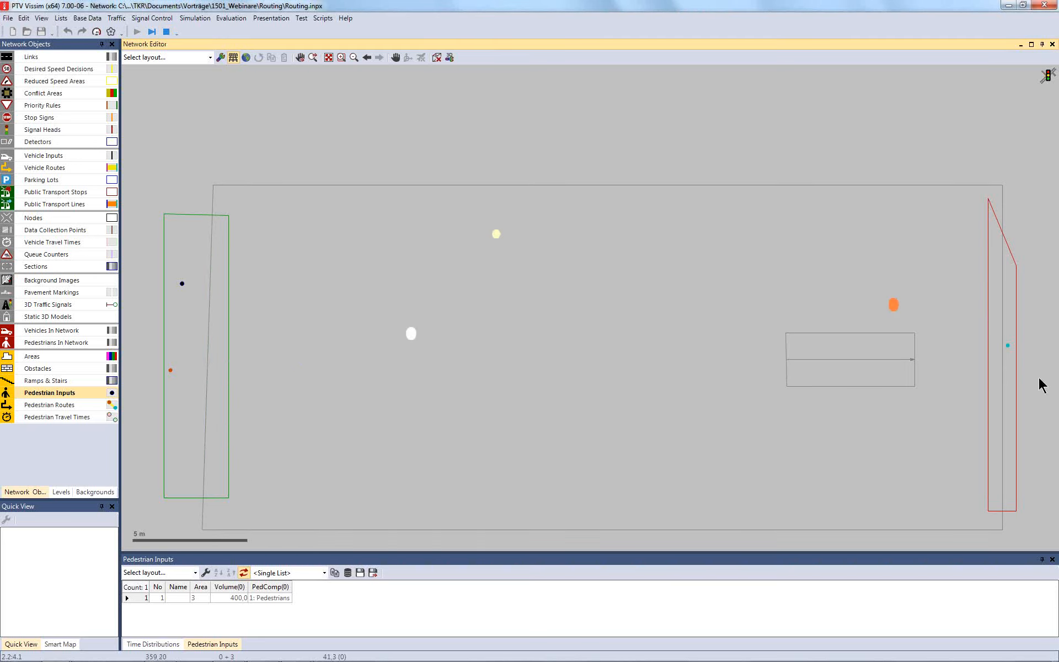
Step: Route the static pedestrian route through the queuing area by moving its intermediate point into that area
click(1009, 349)
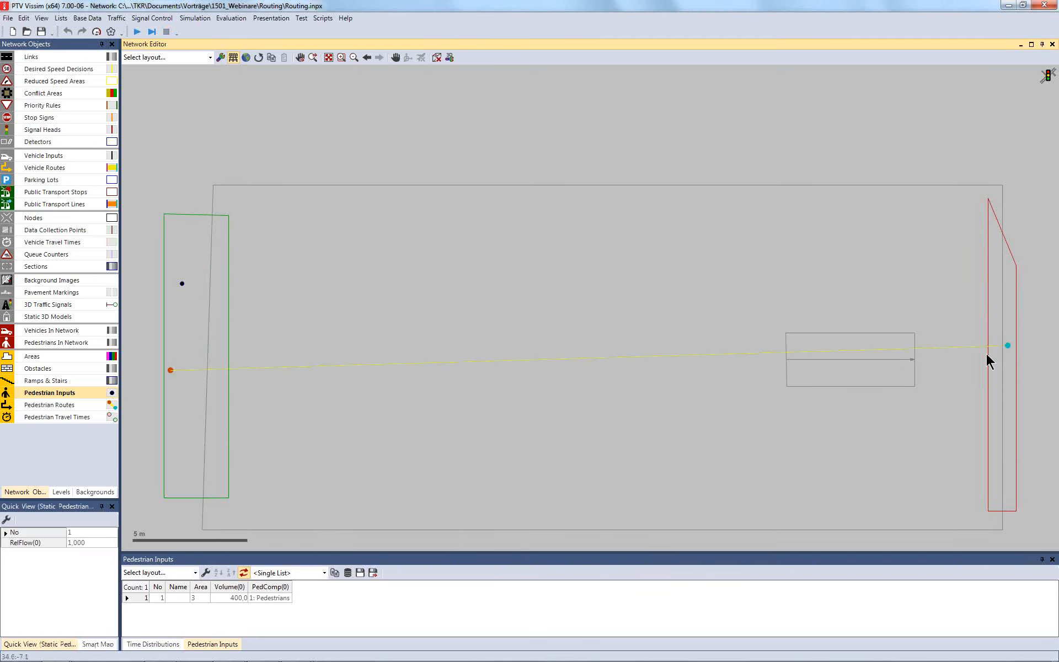
click(62, 405)
drag(588, 359, 871, 358)
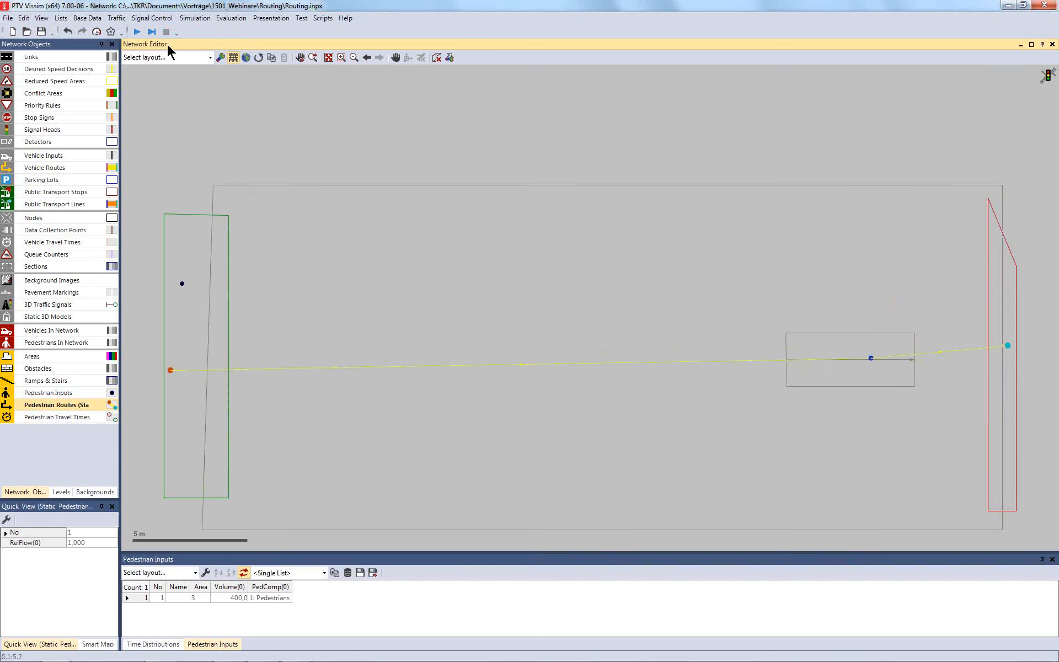
Step: Run the simulation in 3D to observe pedestrians at the queuing area, and stop the run
click(138, 33)
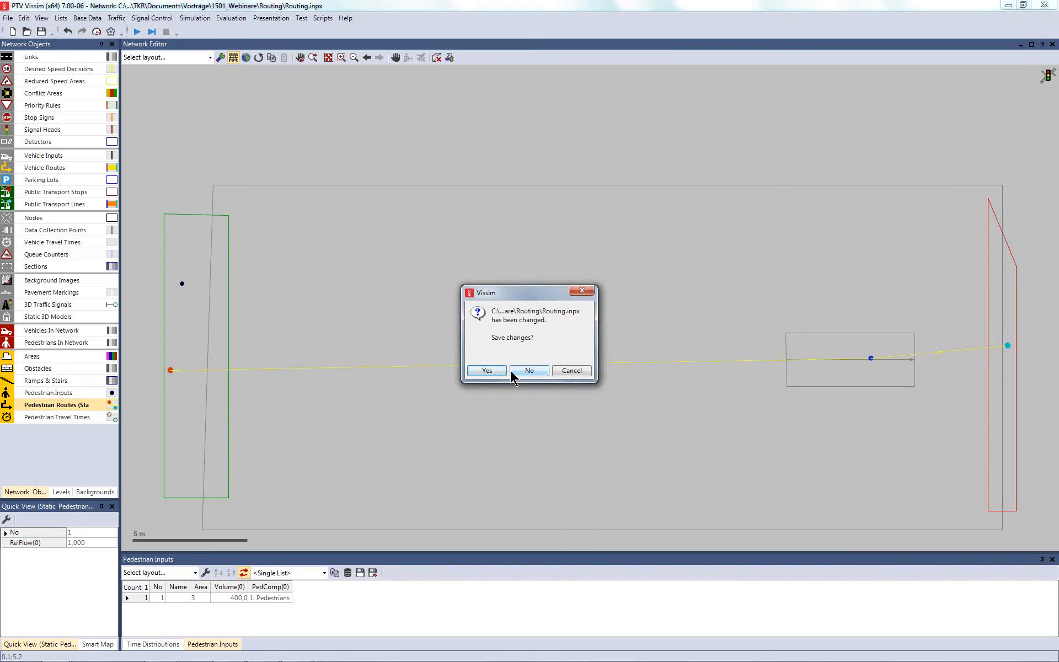
click(514, 373)
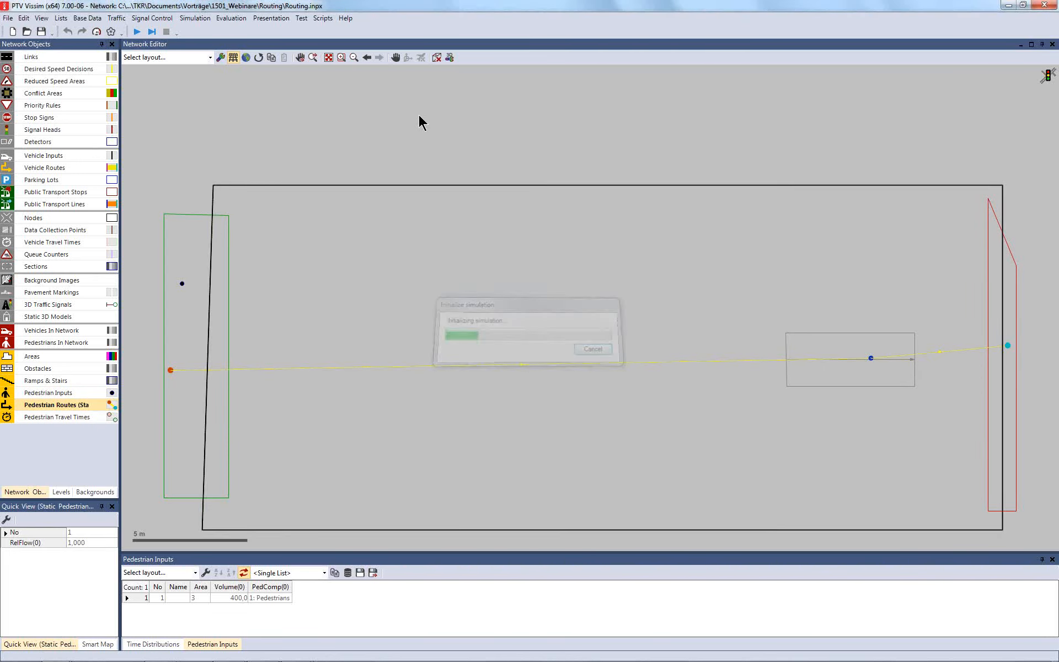
click(437, 58)
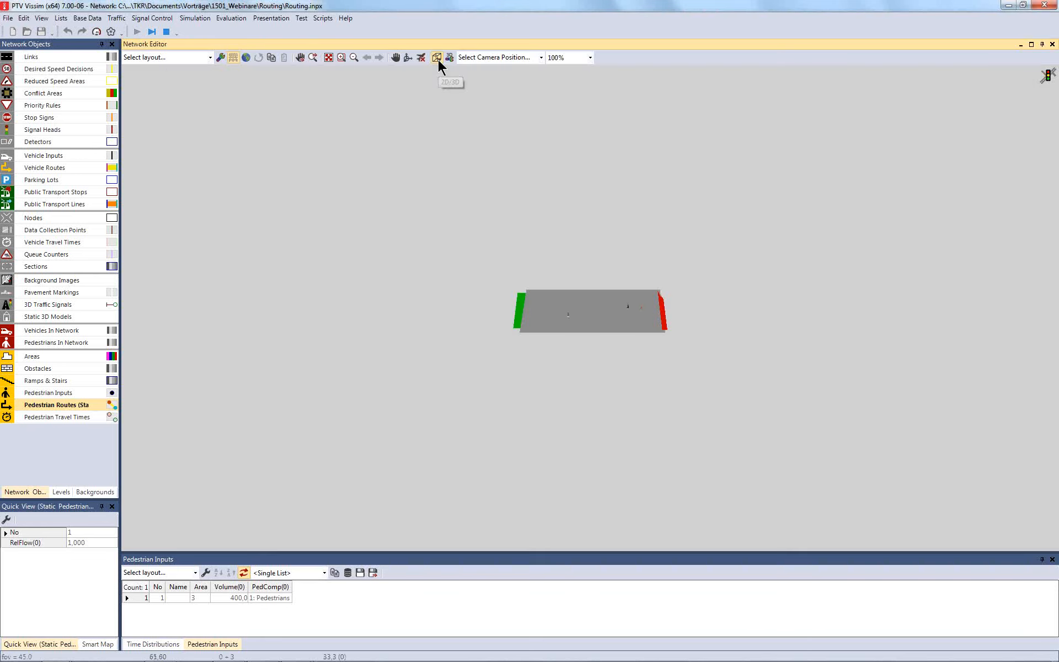
scroll(529, 233, up, 2)
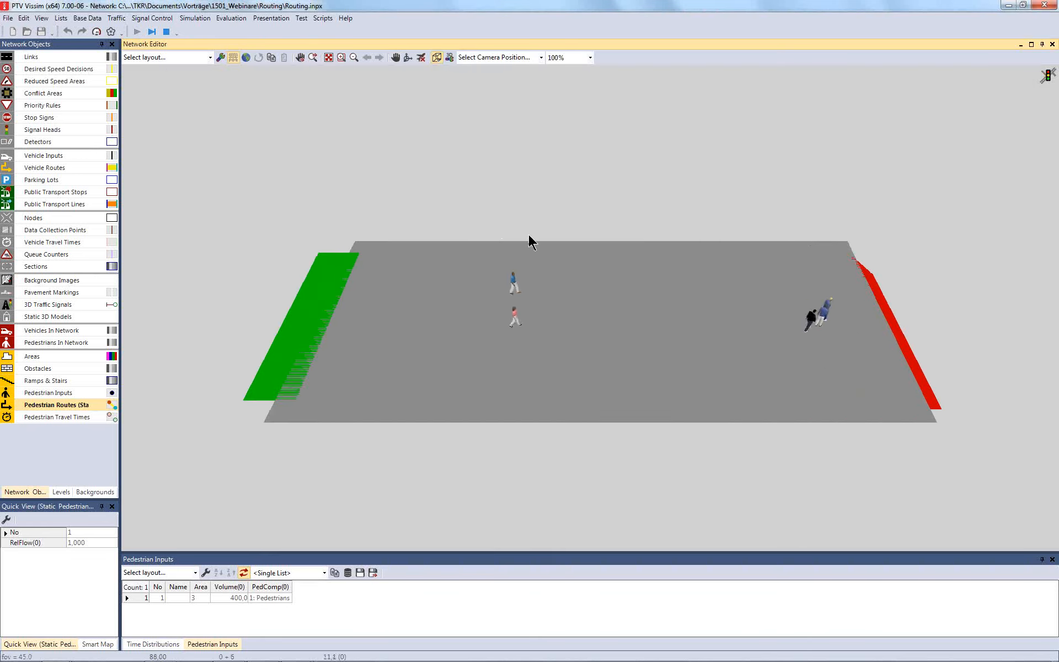
scroll(528, 234, up, 2)
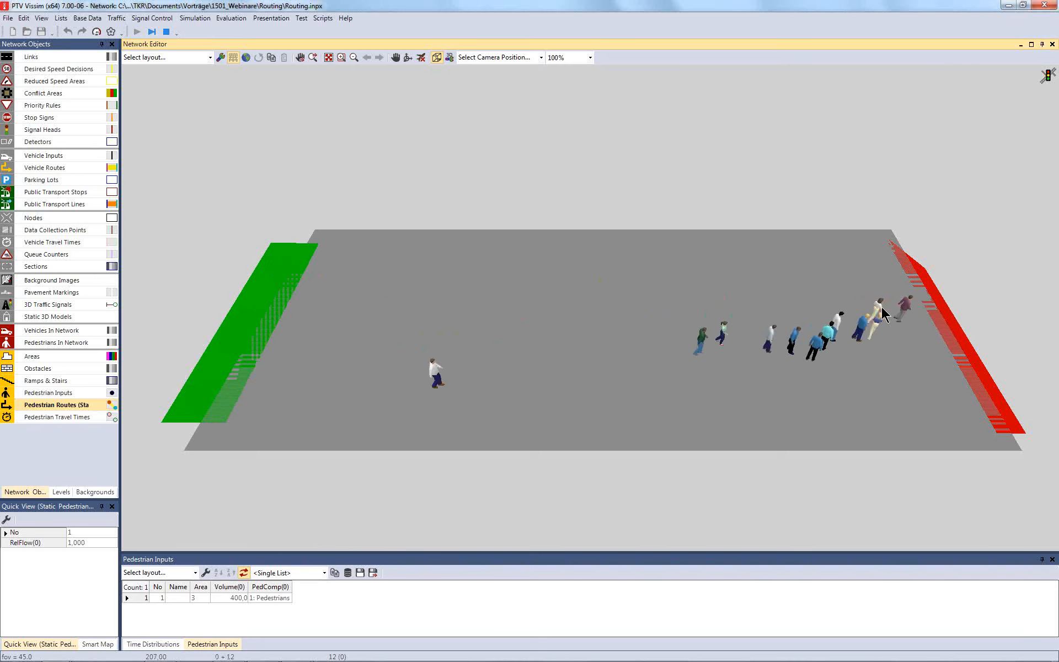
click(166, 32)
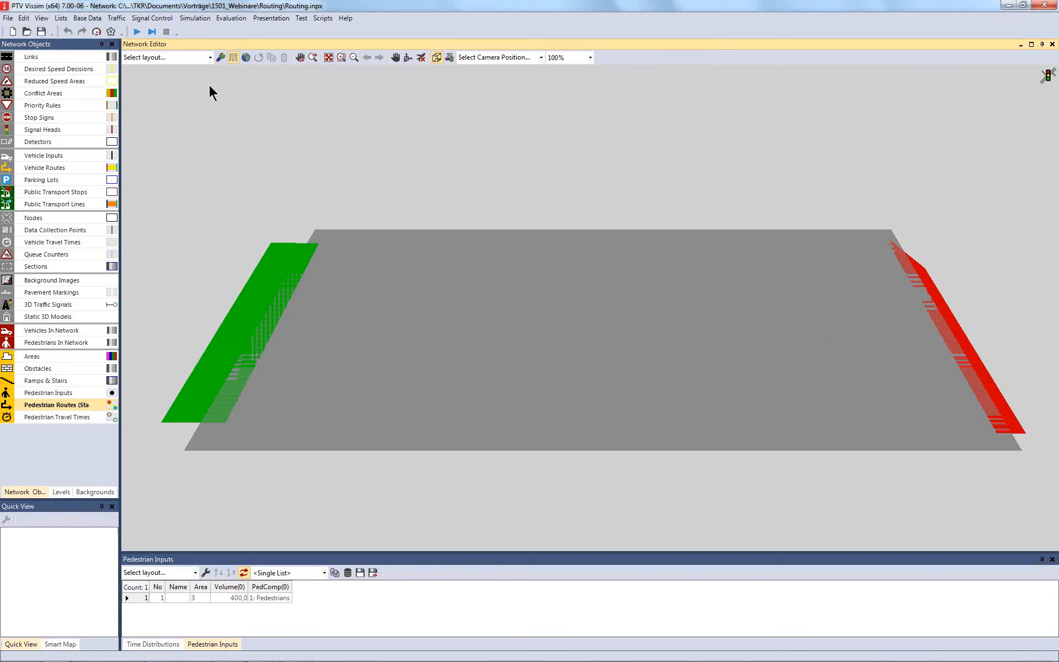
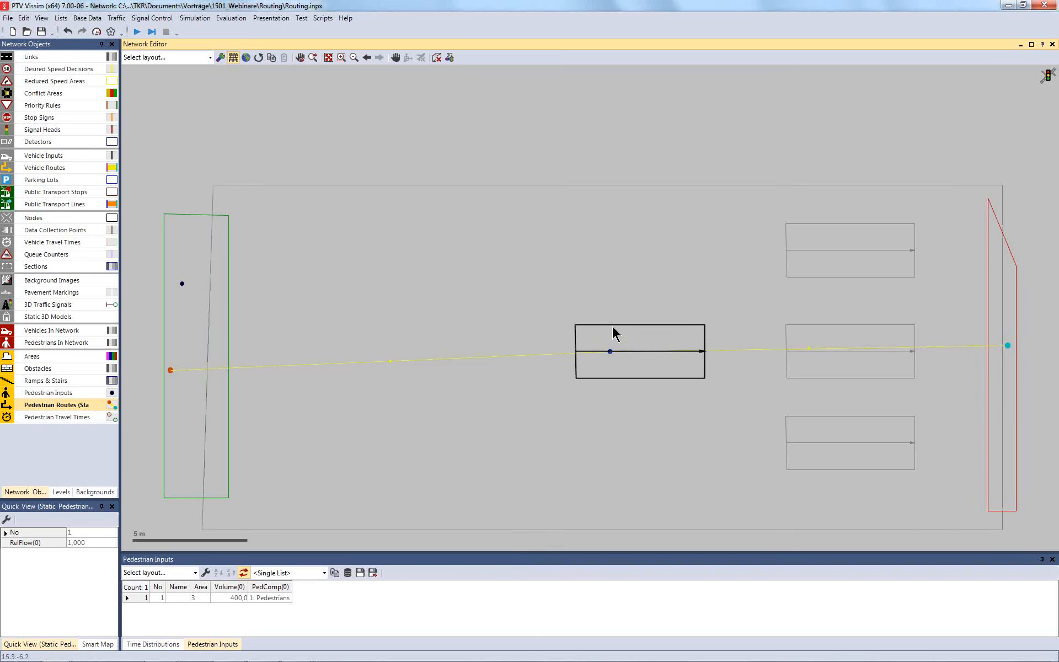
Step: Set the pedestrian route type to Partial and deselect the static route
click(567, 375)
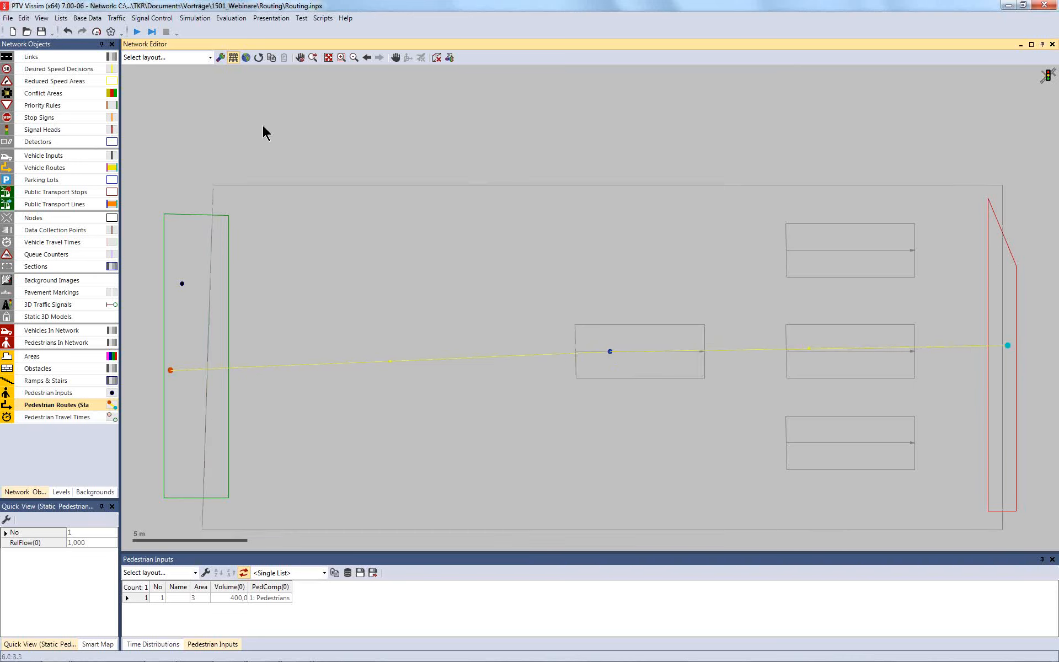
click(49, 405)
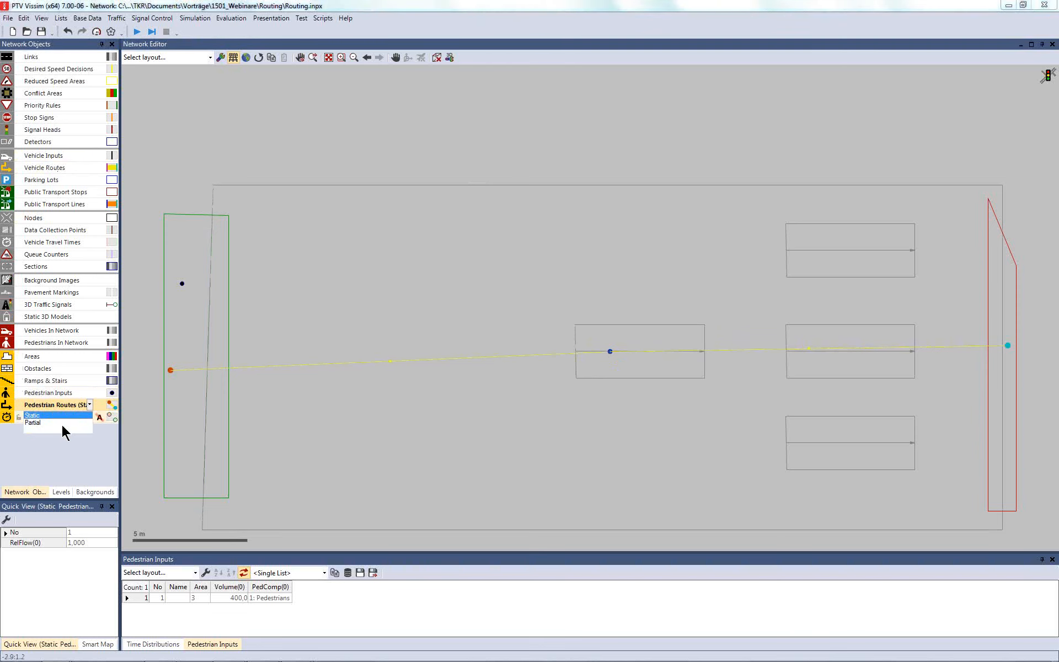
click(64, 423)
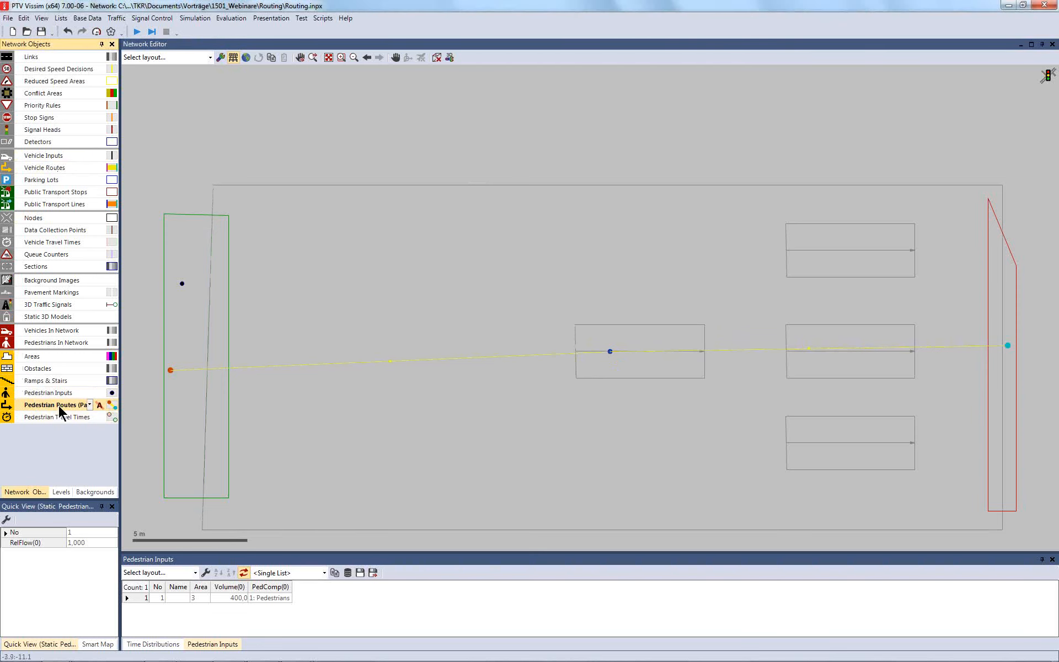
click(615, 140)
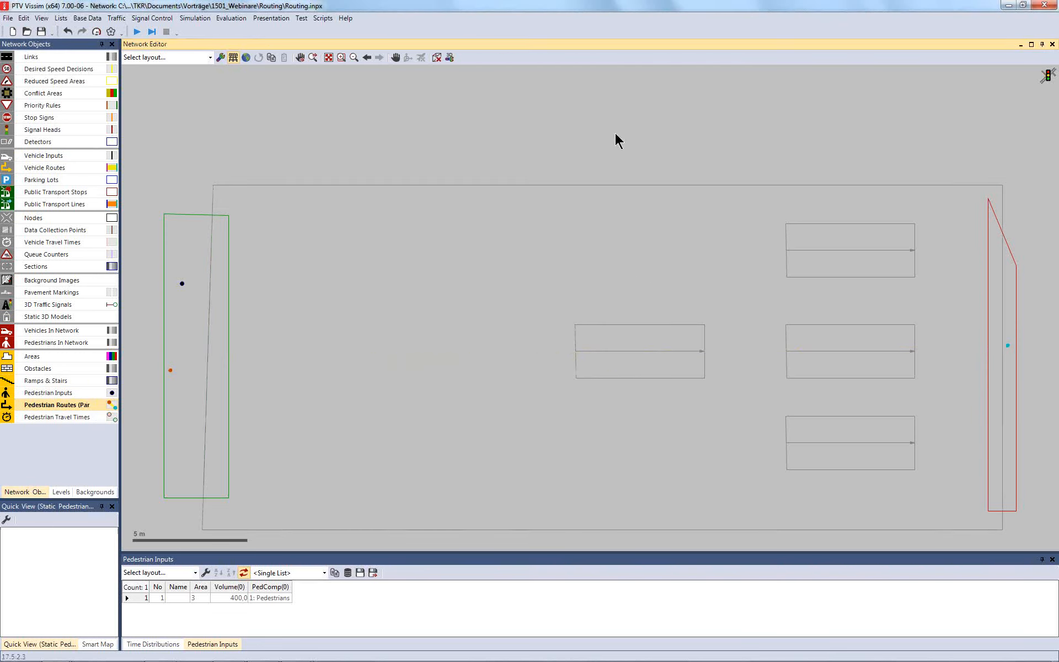
Step: Create a partial routing decision in the central queuing area, using Service point selection with a limit of 3 people queuing
click(647, 339)
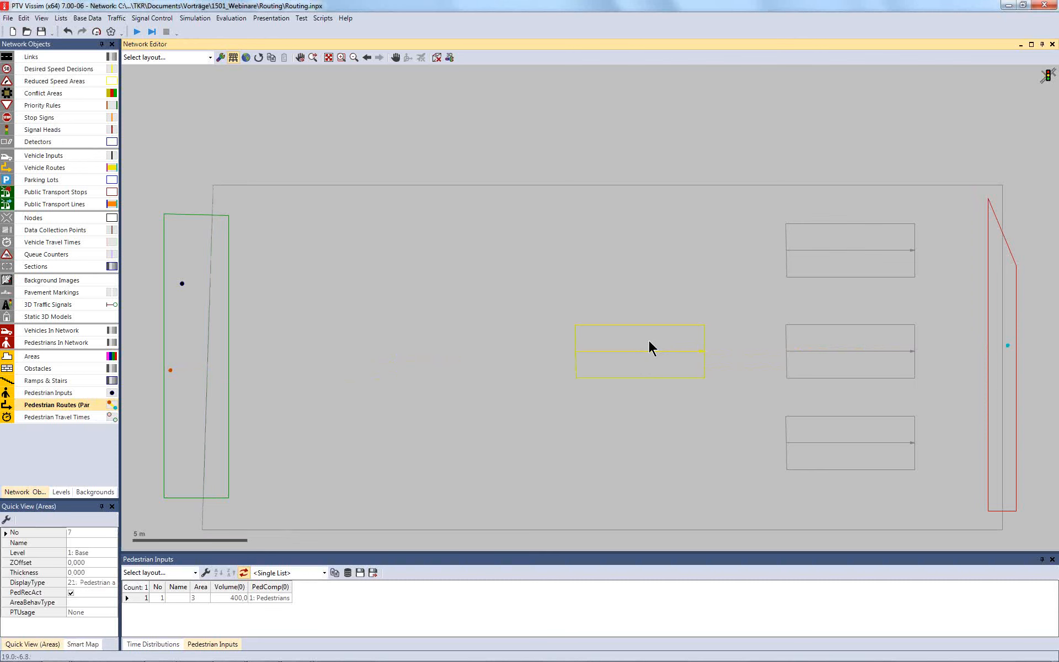
right_click(649, 340)
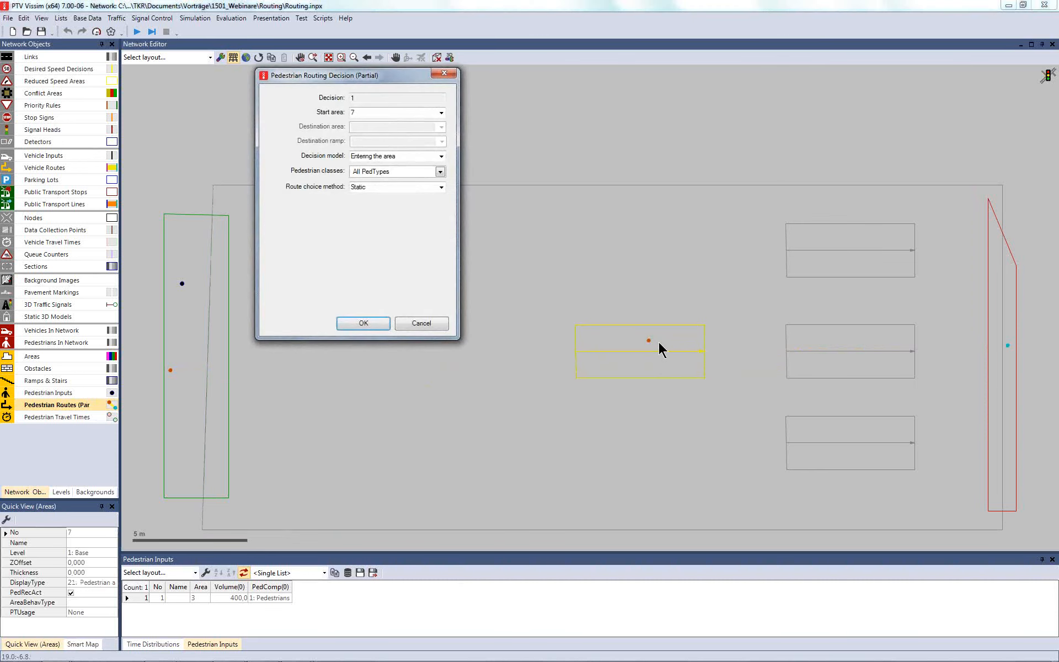
click(441, 187)
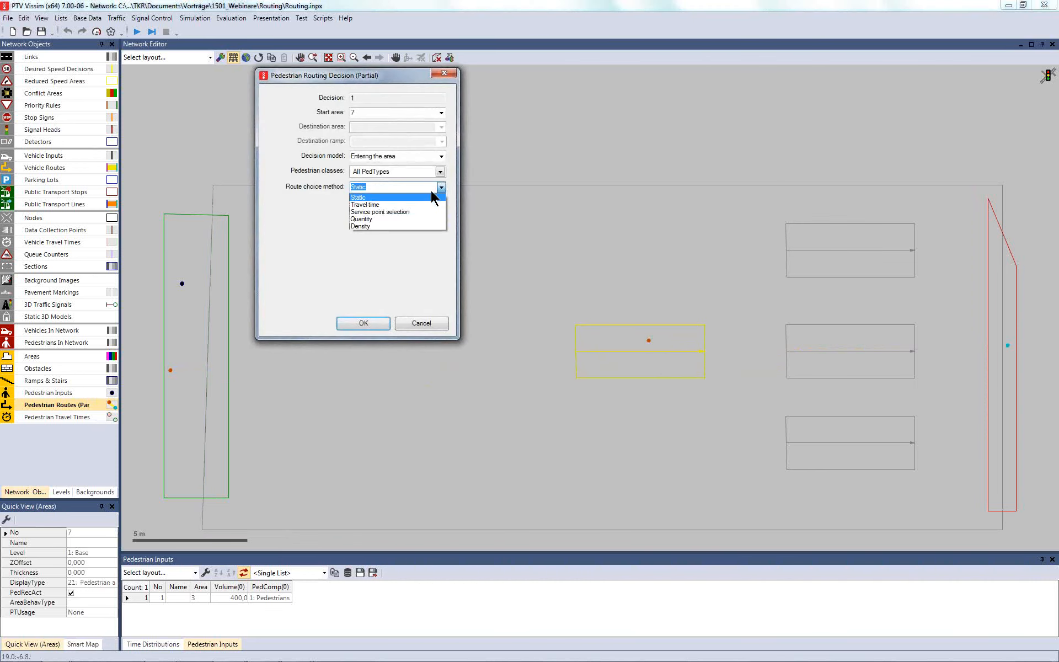
click(408, 213)
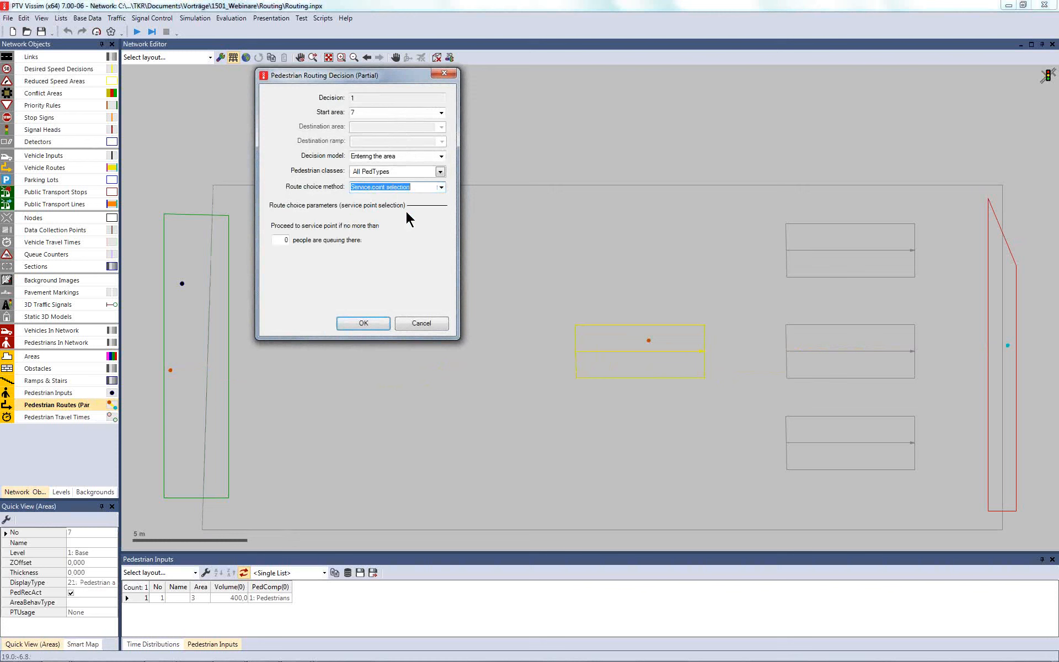
drag(274, 243, 301, 243)
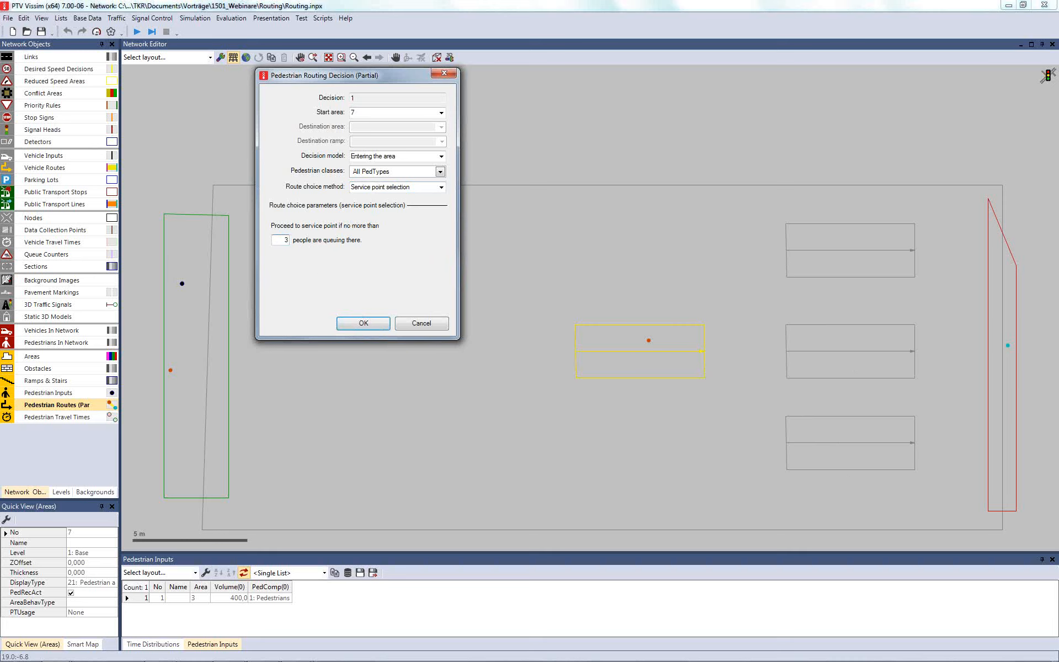
click(365, 324)
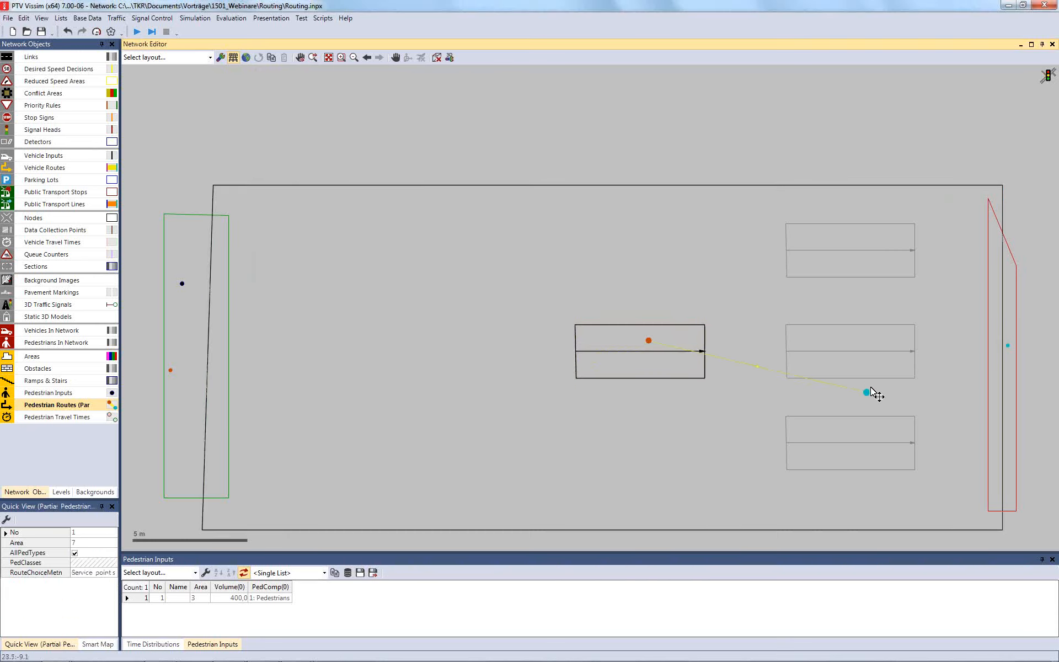
Step: Add three partial pedestrian routes from the central area's routing decision to separate points in the red destination area
click(1009, 266)
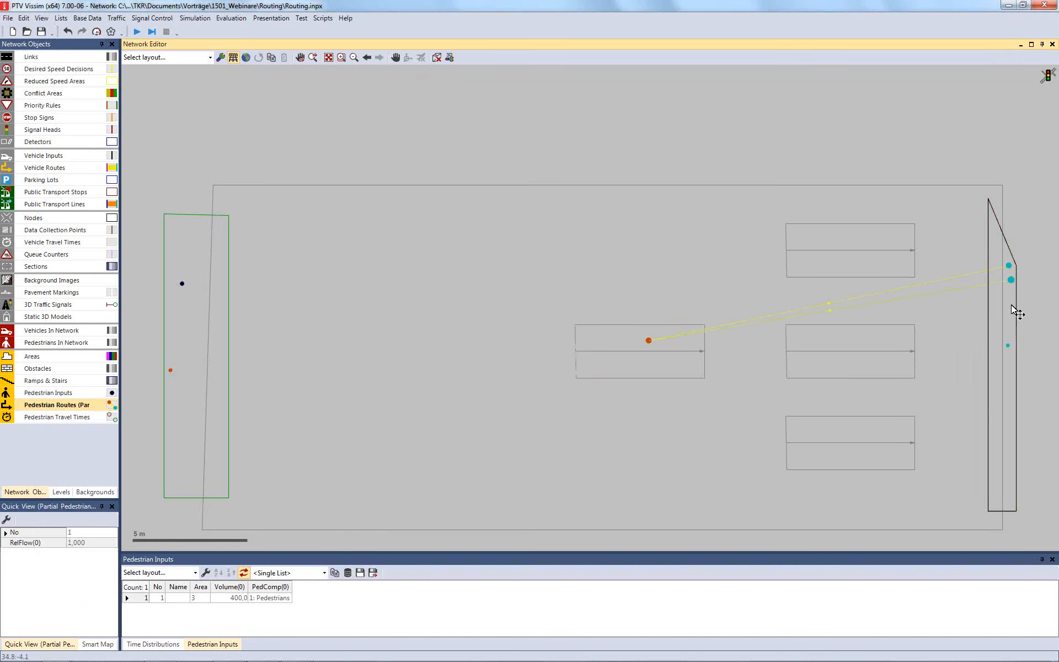
click(1009, 330)
click(1010, 458)
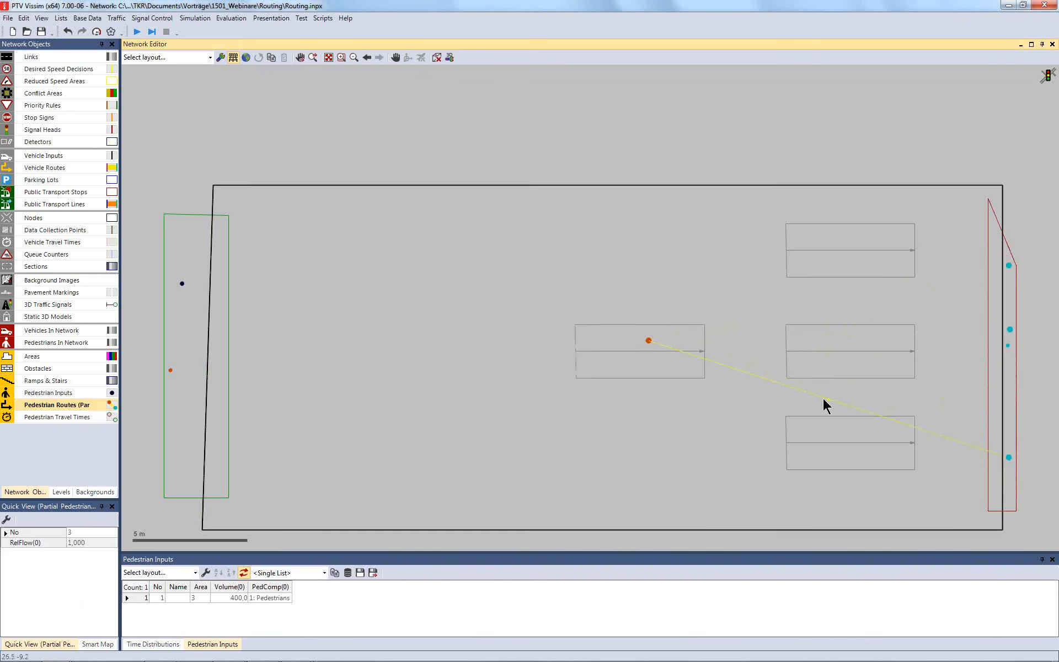
Step: Route each of the three partial routes through its own queuing area by moving its intermediate point there, and deselect the routes
drag(829, 399, 837, 441)
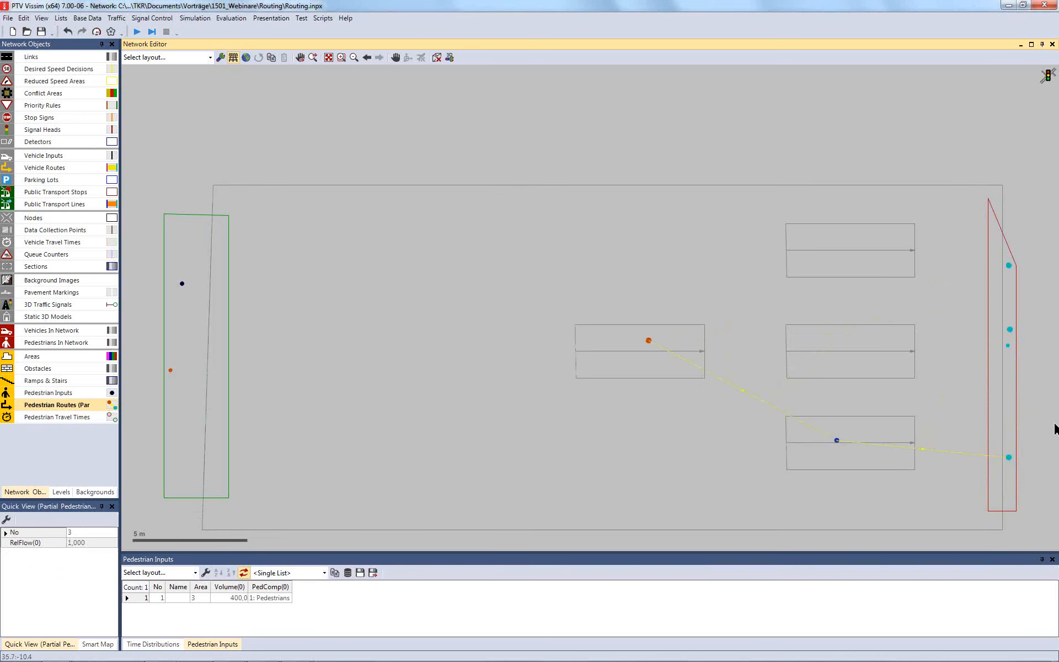
click(1010, 330)
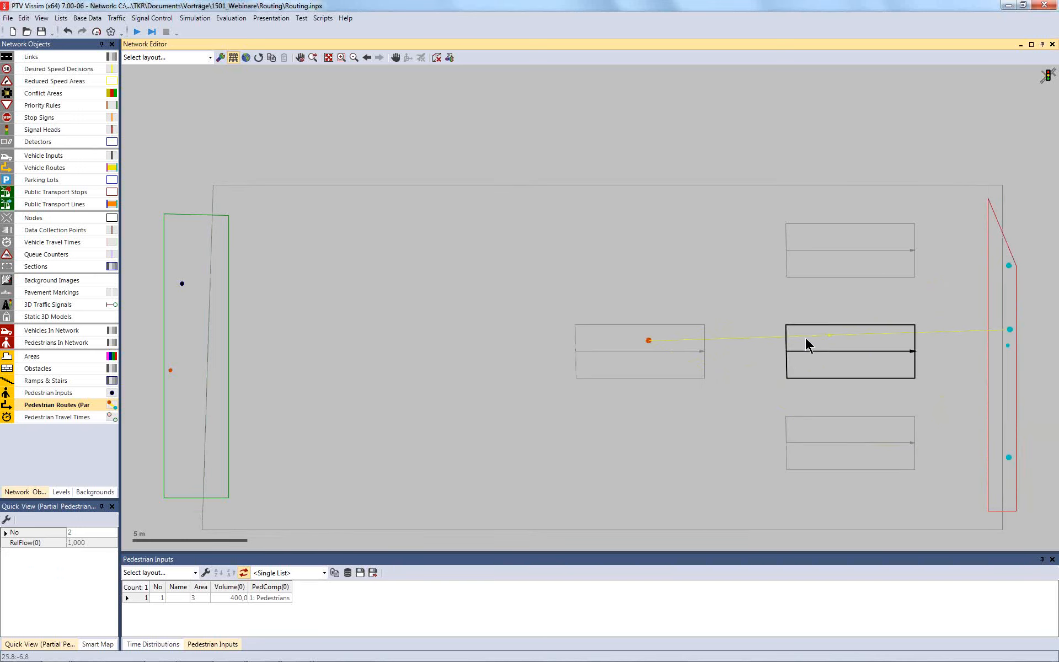
drag(829, 334, 854, 358)
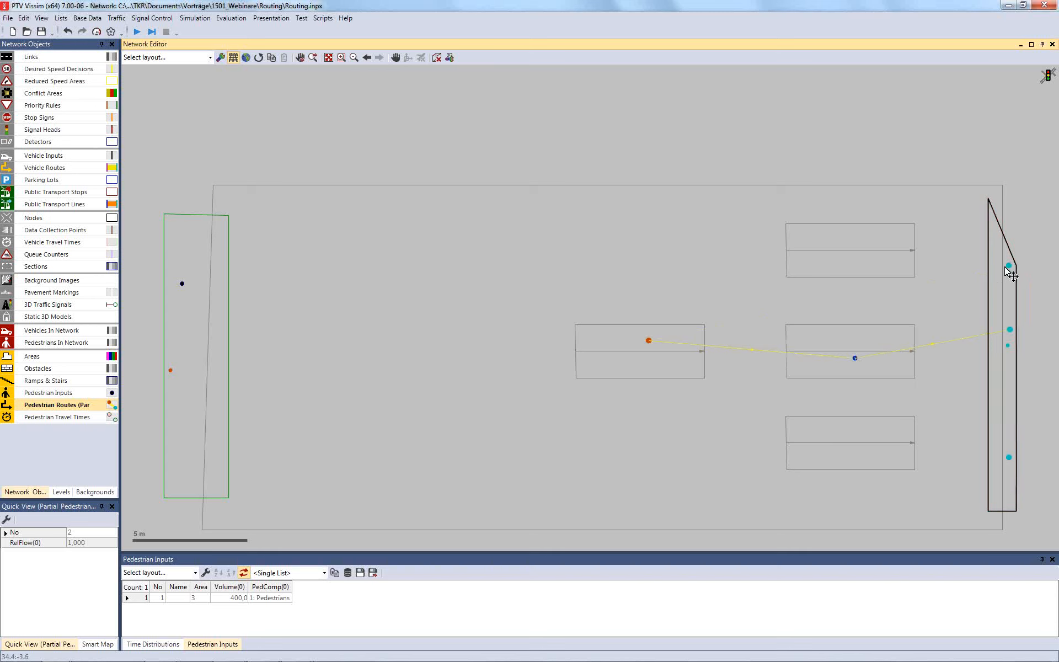
click(1006, 266)
drag(830, 304, 848, 244)
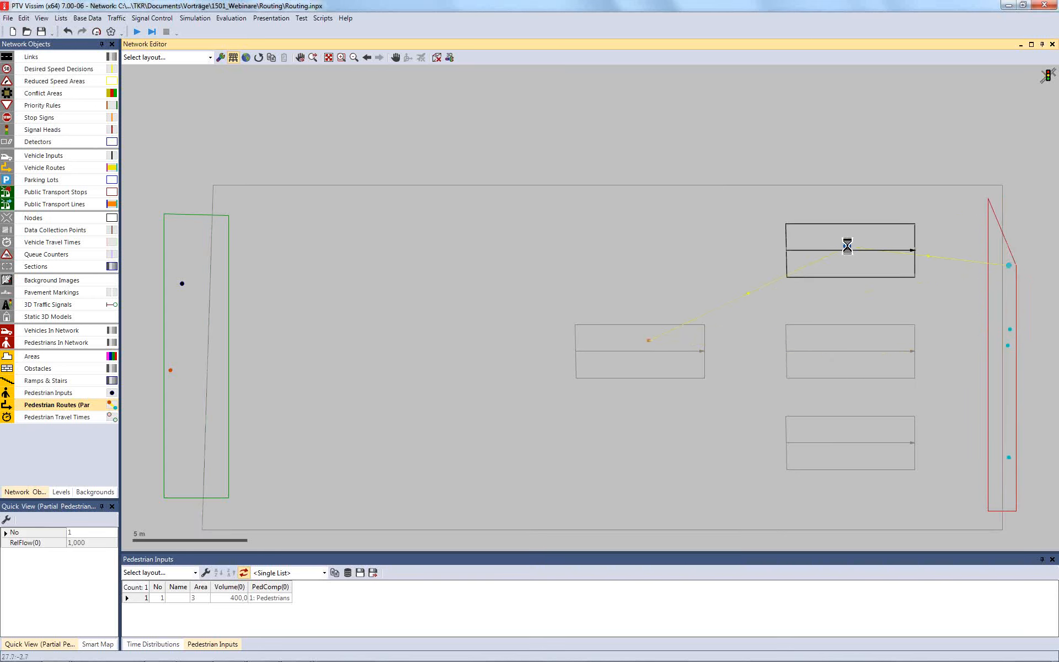
click(680, 155)
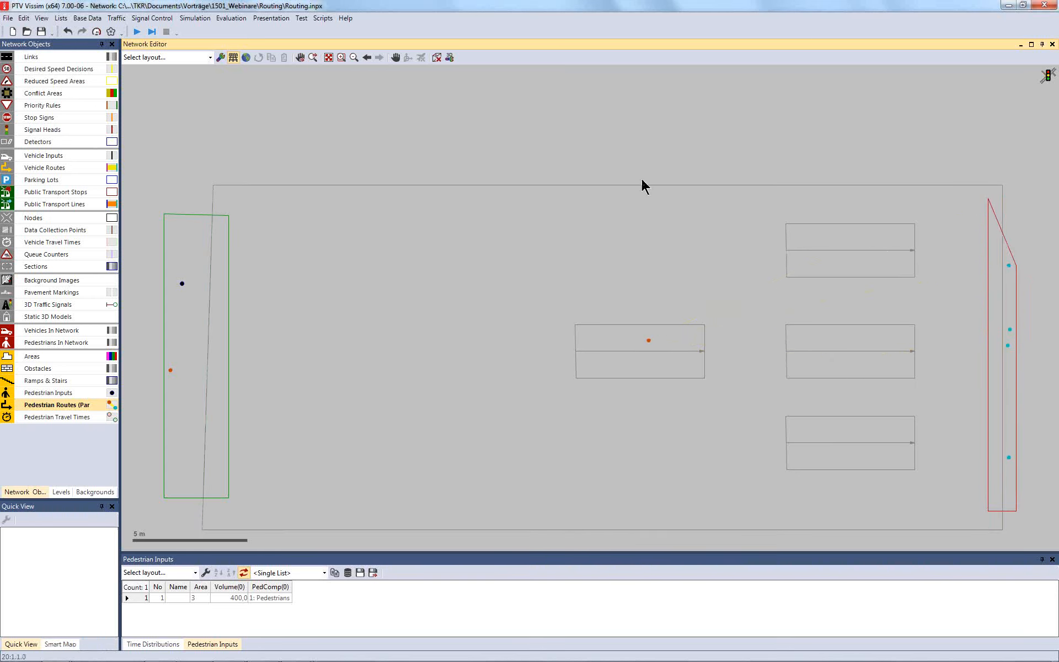
Step: Save the changes and run the simulation, viewing pedestrians in 2D and 3D, then stop it and return to 2D
click(137, 32)
click(476, 370)
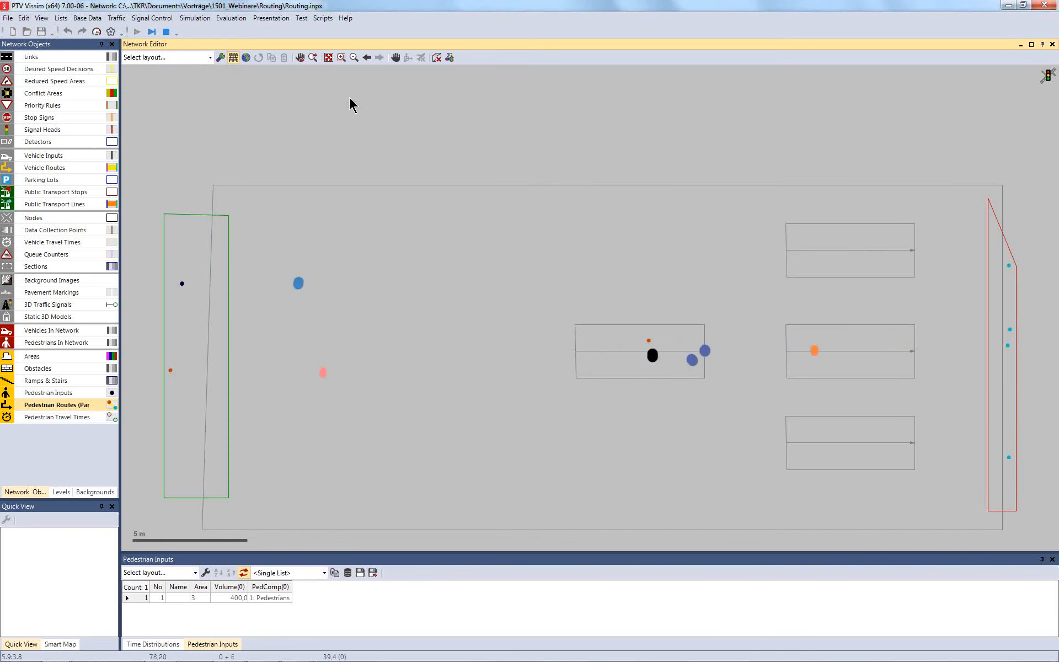
click(438, 58)
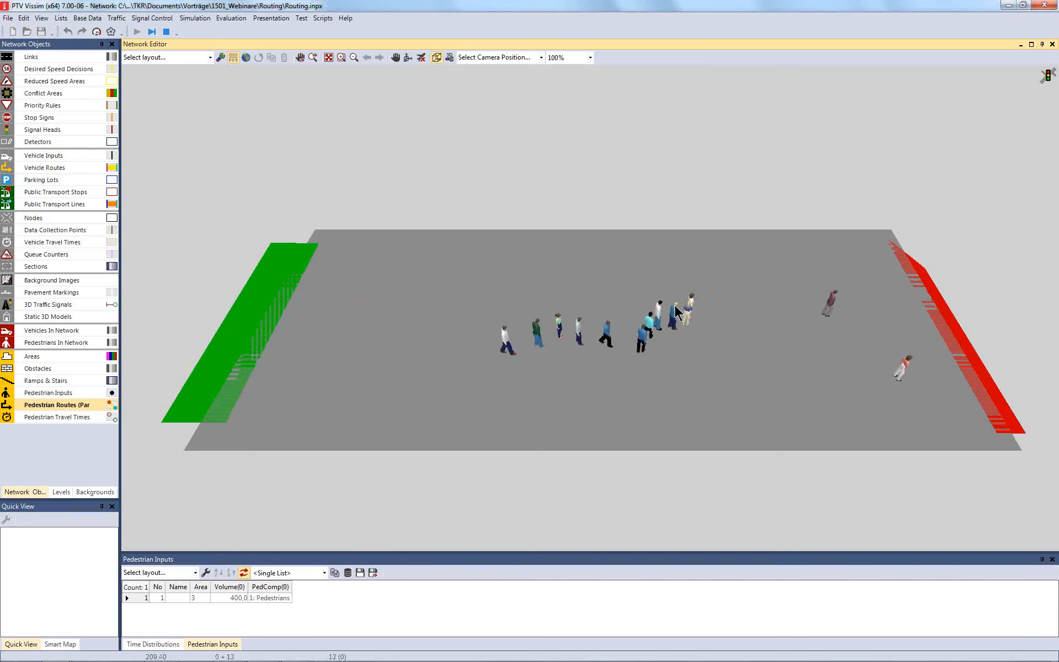
click(165, 32)
key(ctrl+d)
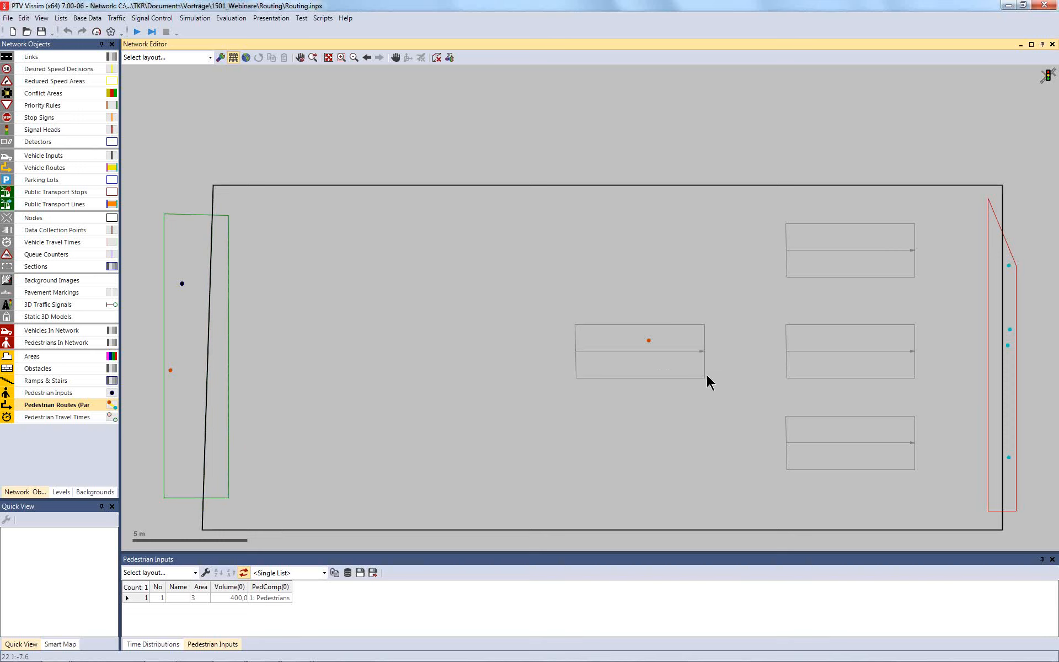
Step: Set the time distribution of the central queuing area to None
click(38, 356)
click(629, 358)
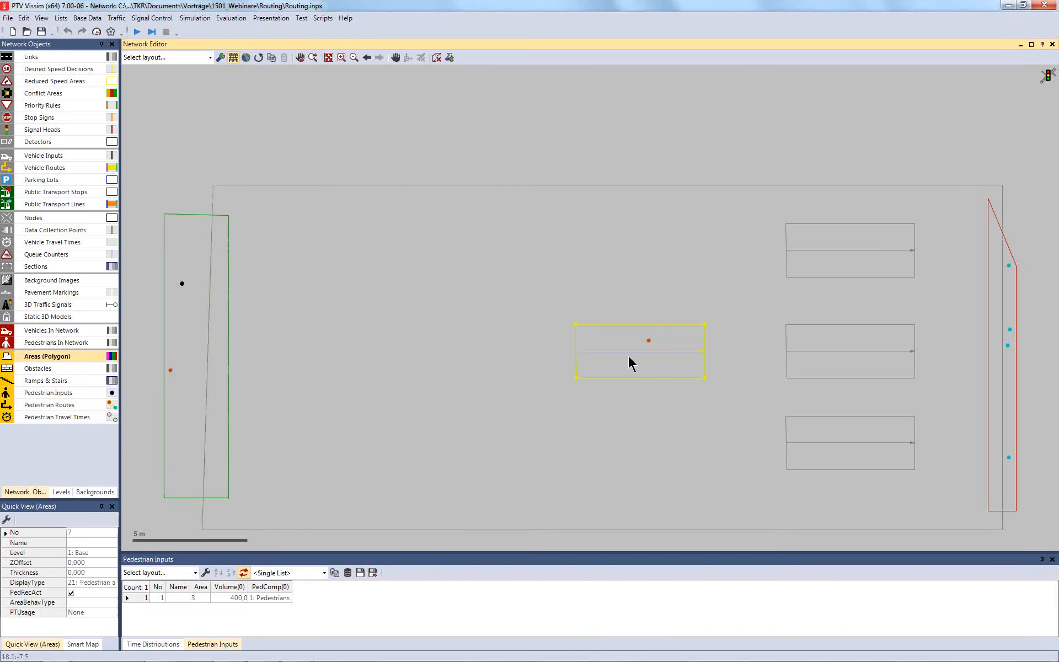
double_click(629, 357)
click(305, 250)
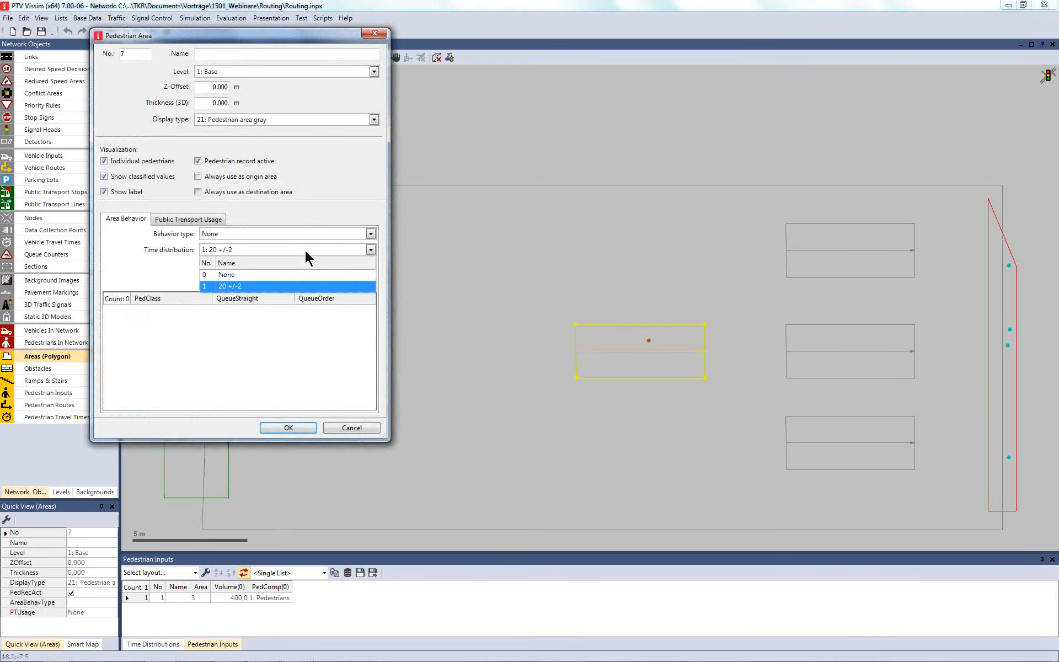
click(274, 275)
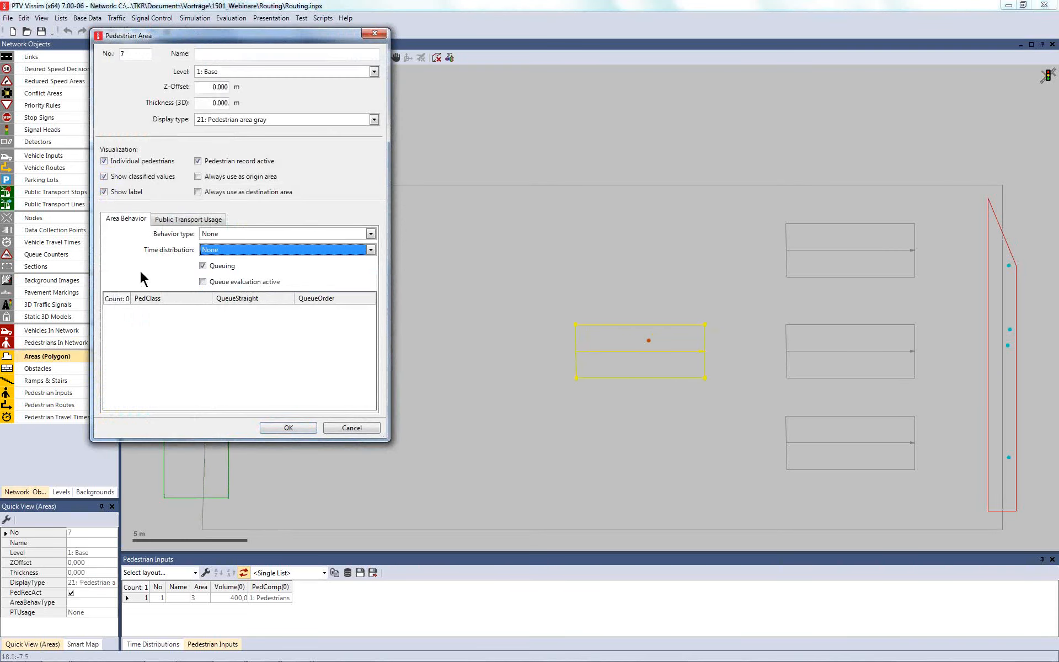
click(287, 427)
key(ctrl+d)
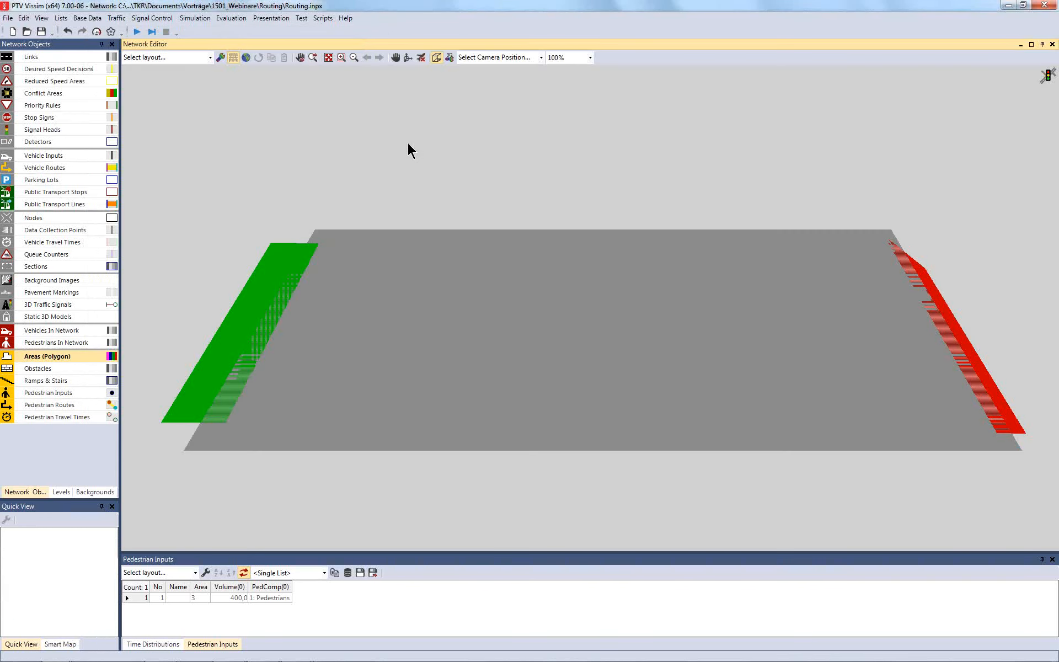
key(ctrl+d)
Step: Save the changes, start the simulation, and set the pedestrian input volume to 1000 during the run
click(137, 31)
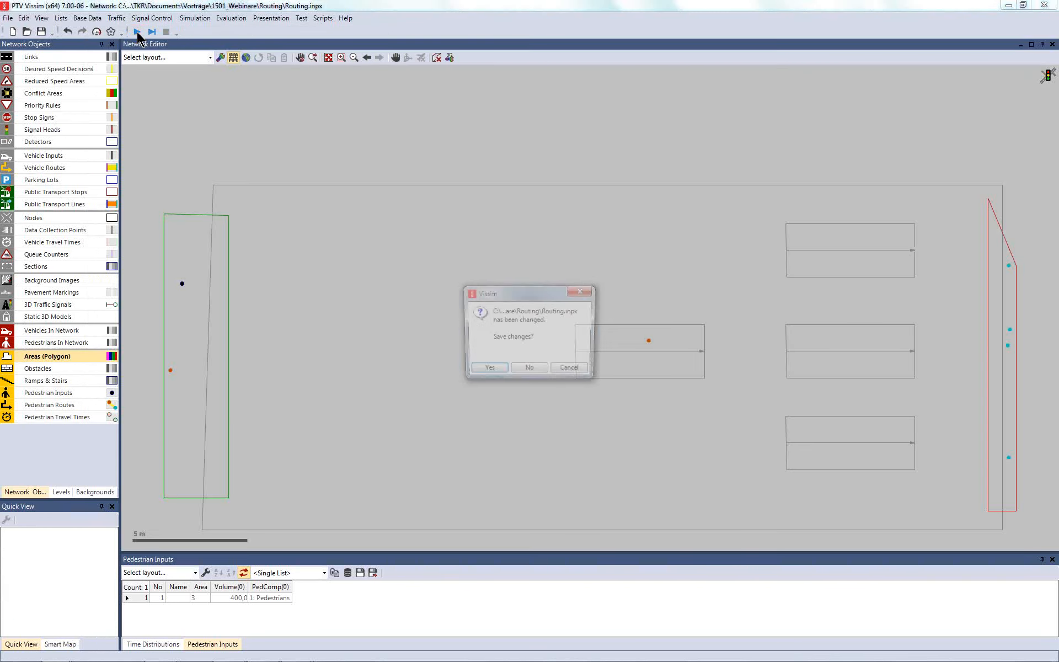
click(478, 372)
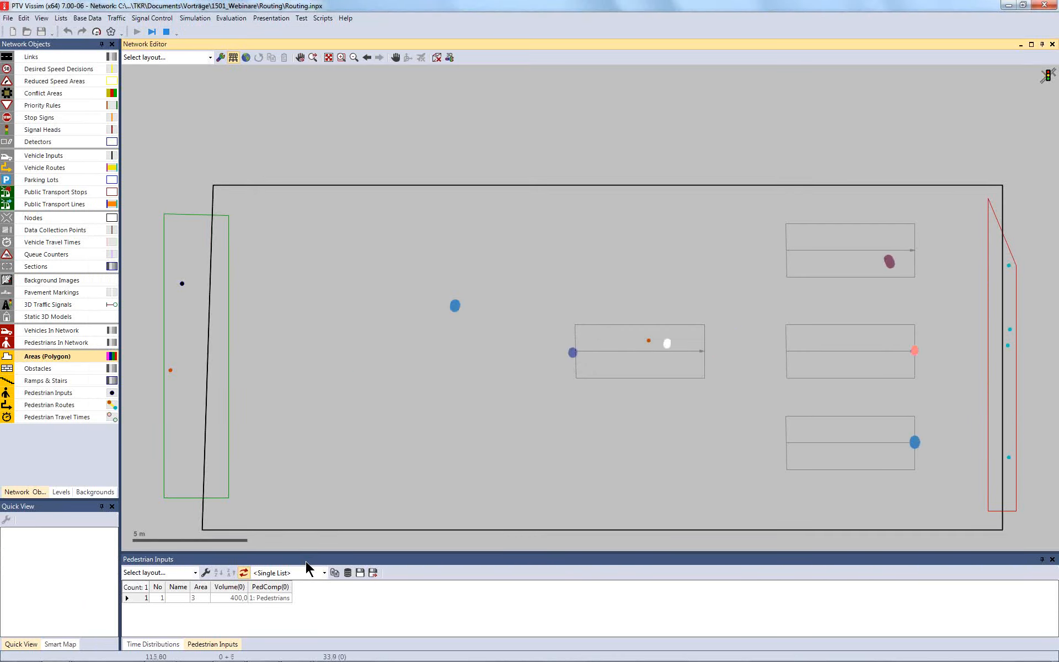
click(230, 599)
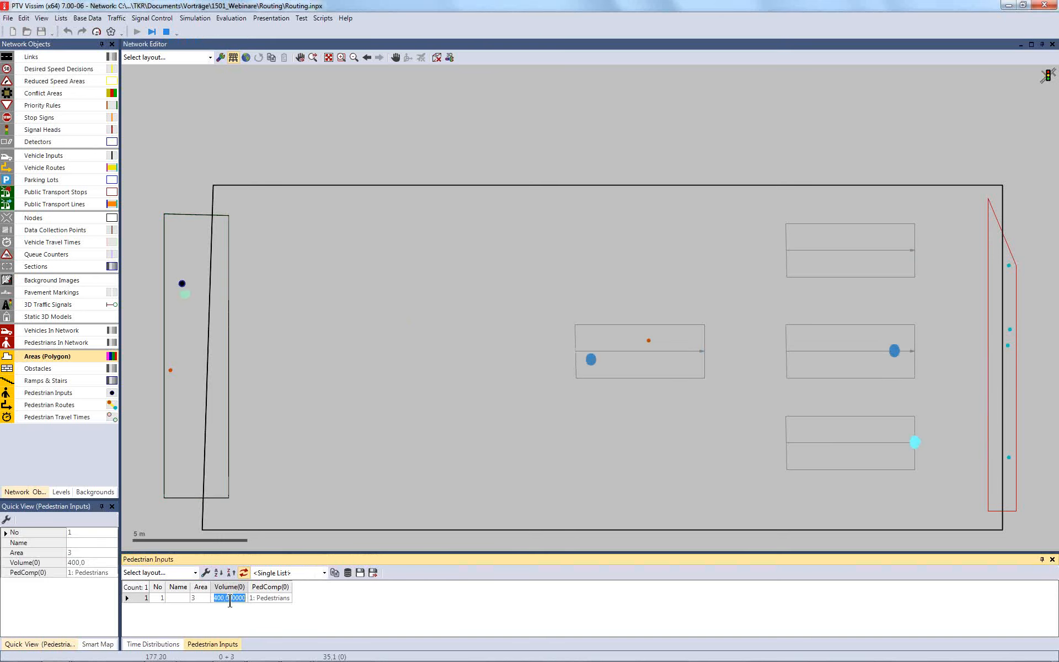
text(1000)
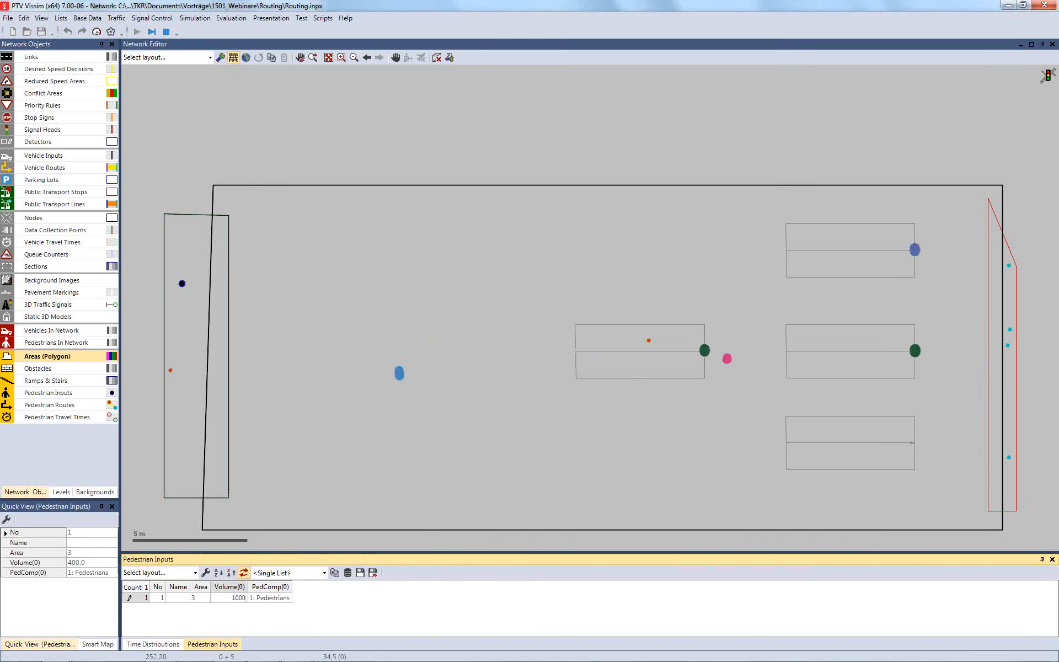
key(Return)
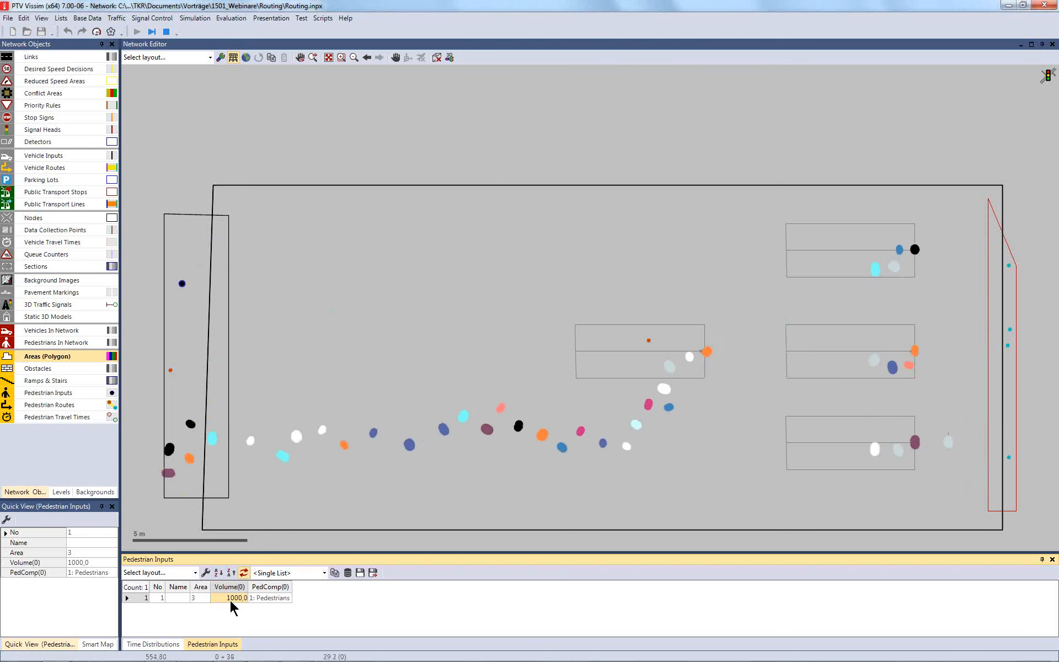
Step: Set the pedestrian input volume to 200 during the run, observe the queues, and stop the simulation
click(231, 600)
text(20)
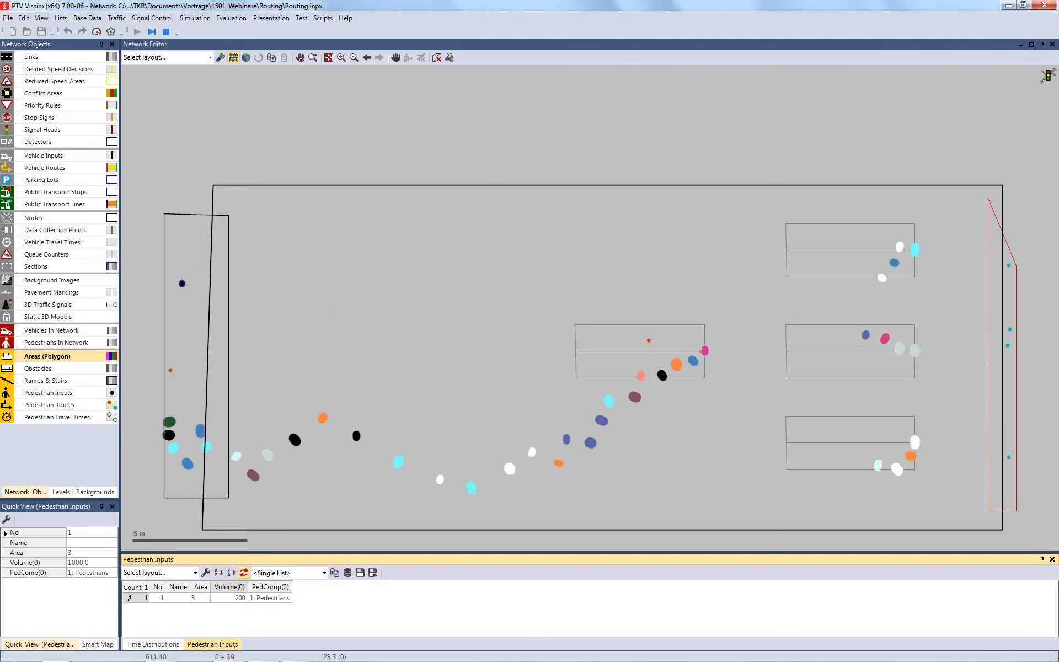
text(0)
key(Return)
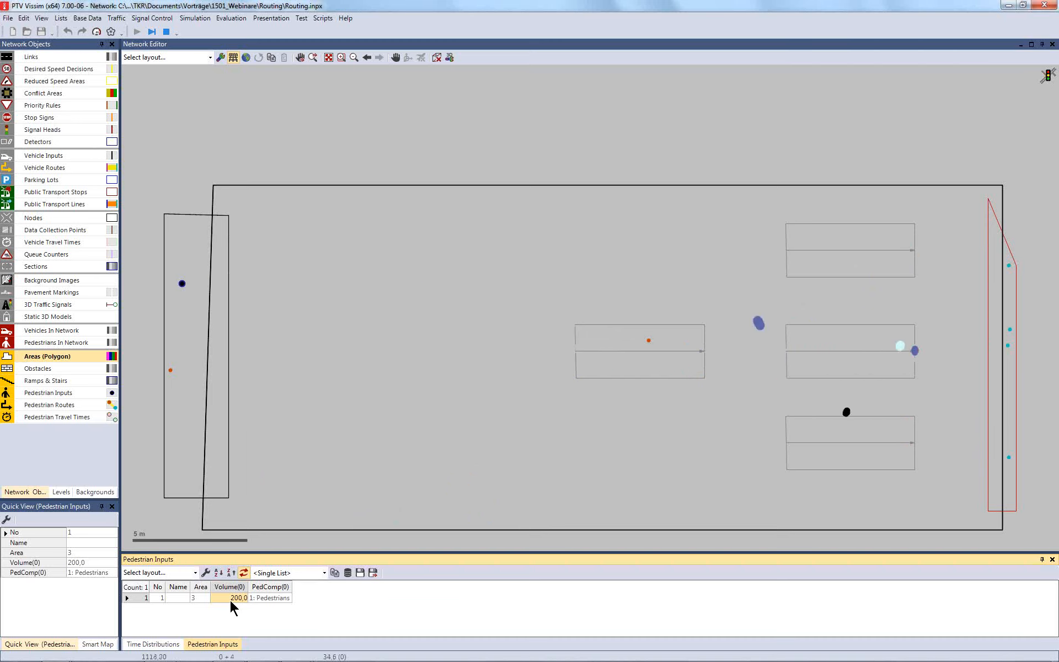
click(166, 31)
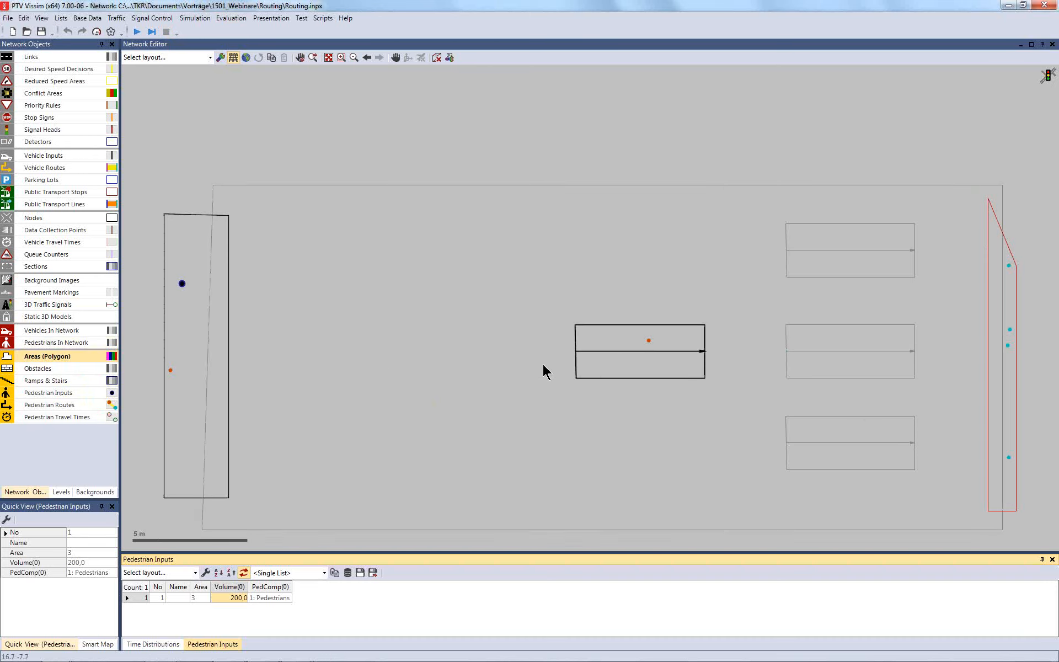
Step: Turn off queuing for the central pedestrian area
click(596, 358)
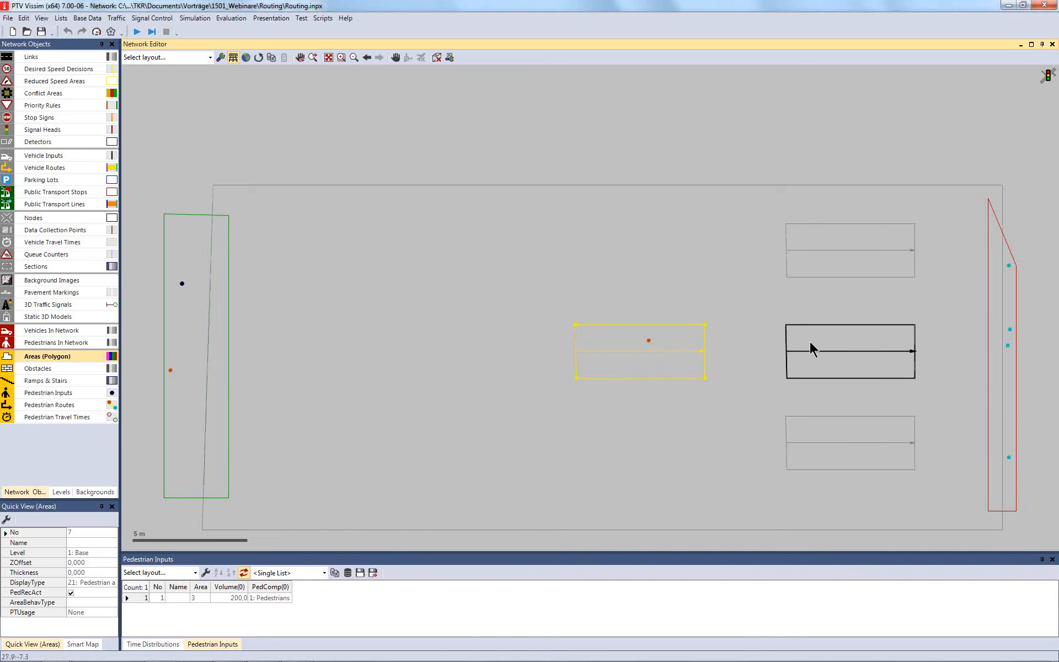
double_click(615, 362)
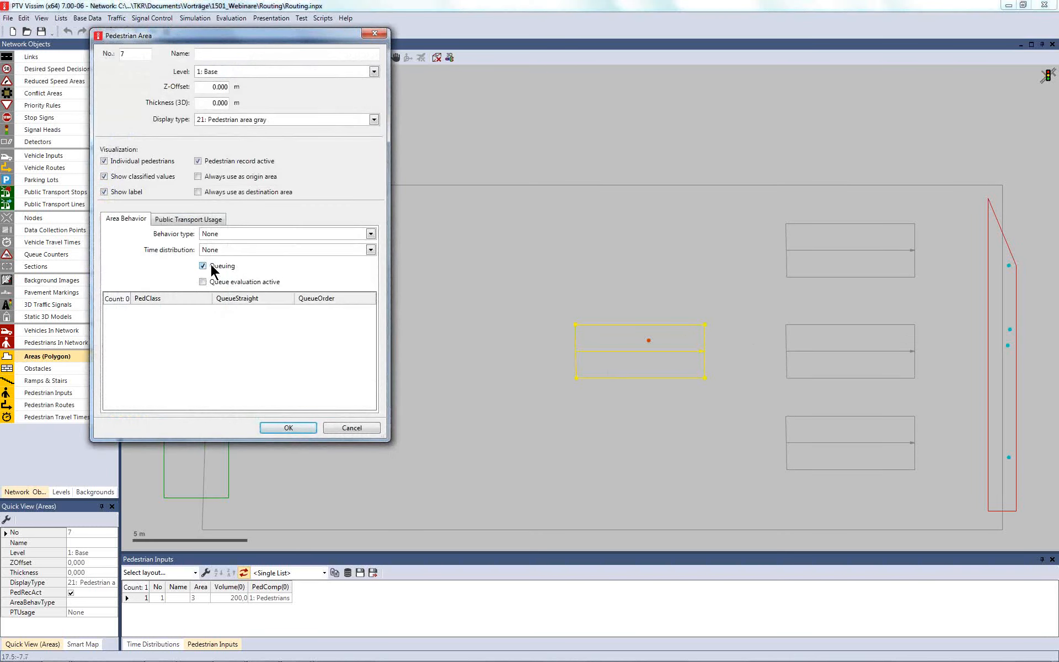
click(294, 430)
Step: Set the partial routing decision's limit of people queuing at a service point to 999
click(77, 404)
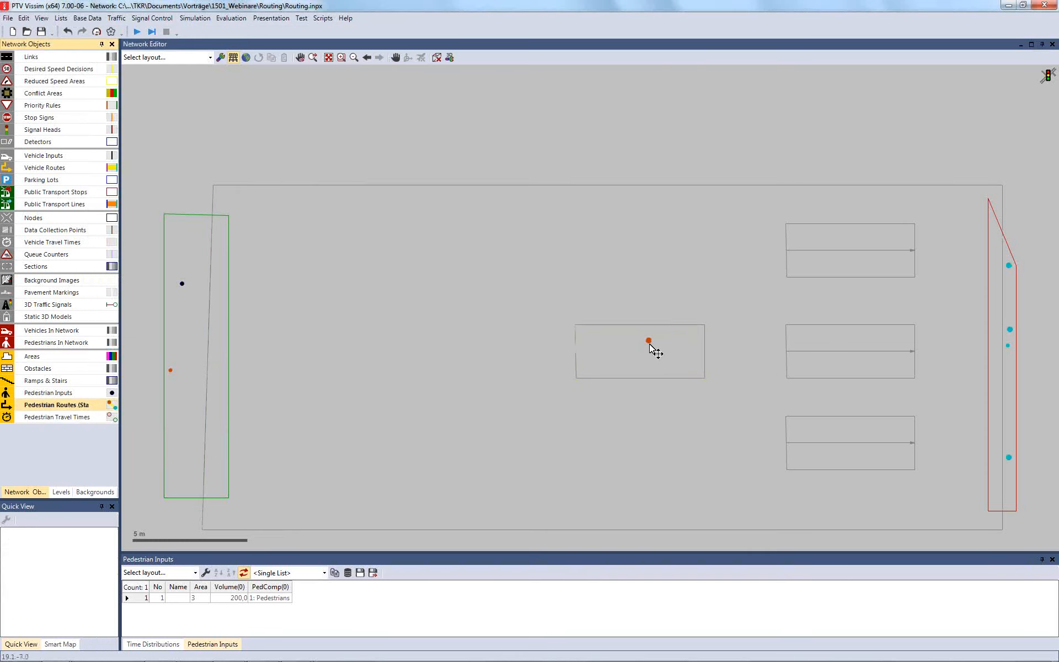
double_click(649, 342)
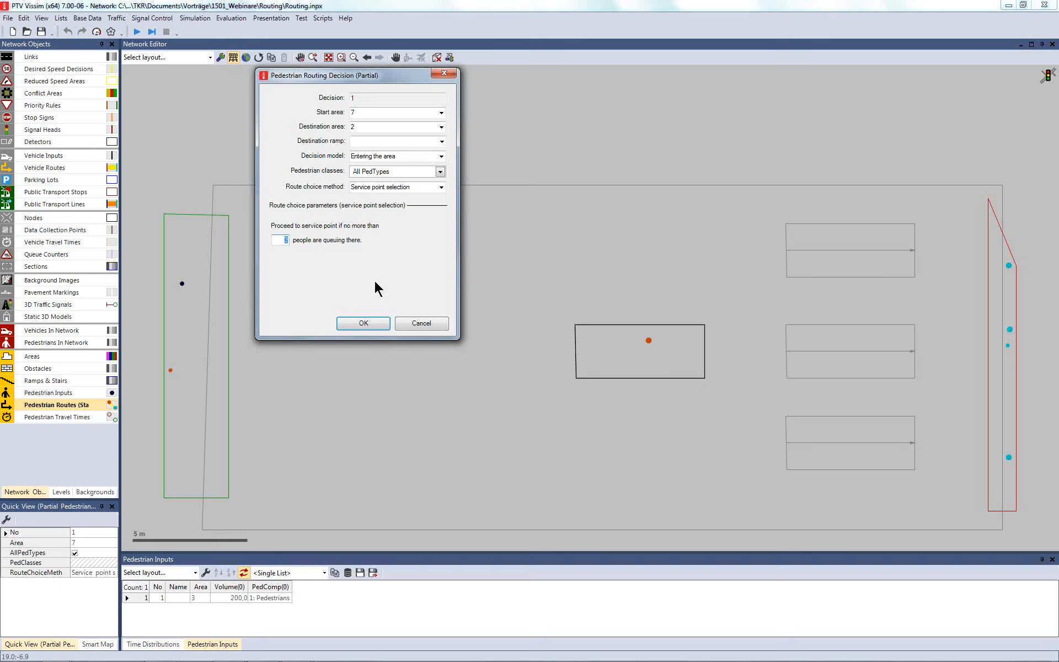
text(999)
click(364, 324)
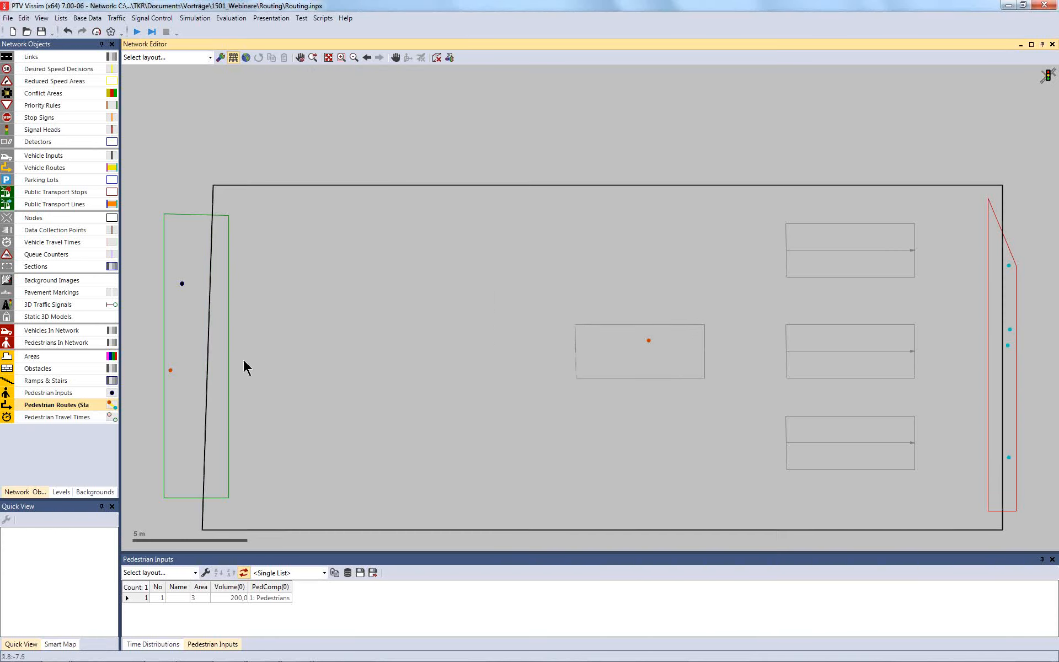
Step: Move the central decision area closer to the pedestrian input area and stretch it across nearly the full height of the walkable area
click(32, 358)
drag(621, 365, 495, 365)
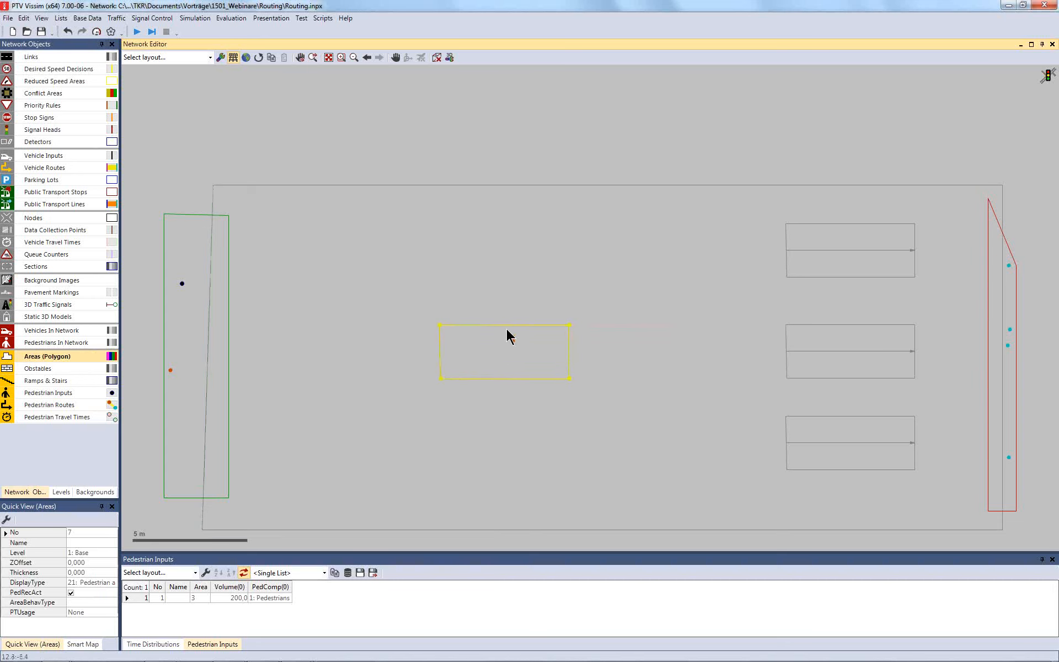
drag(509, 207, 509, 196)
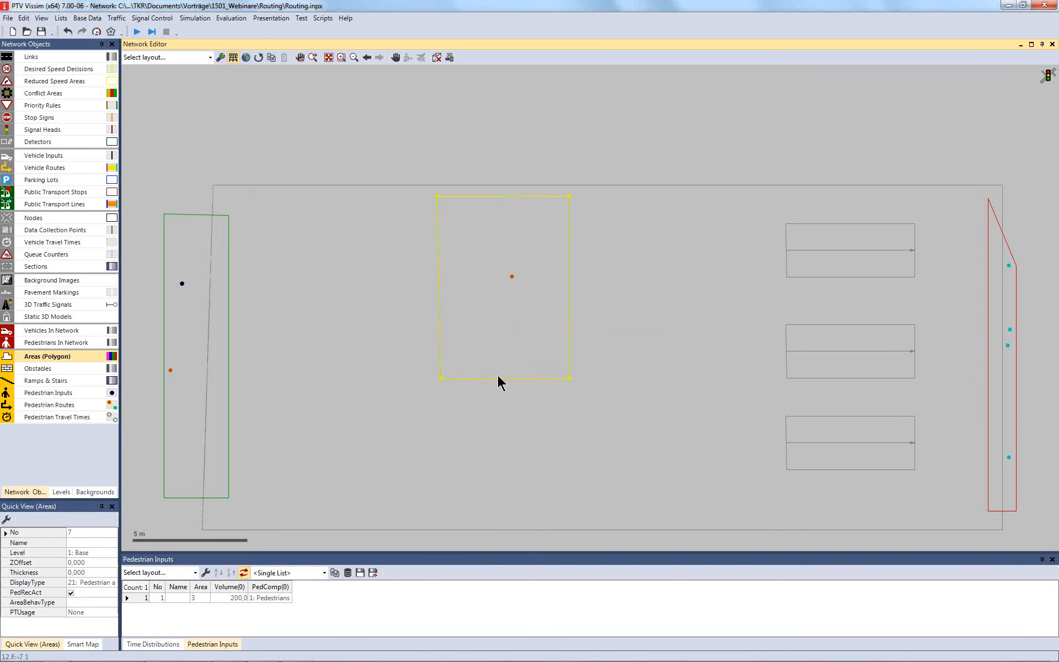
drag(486, 511, 485, 519)
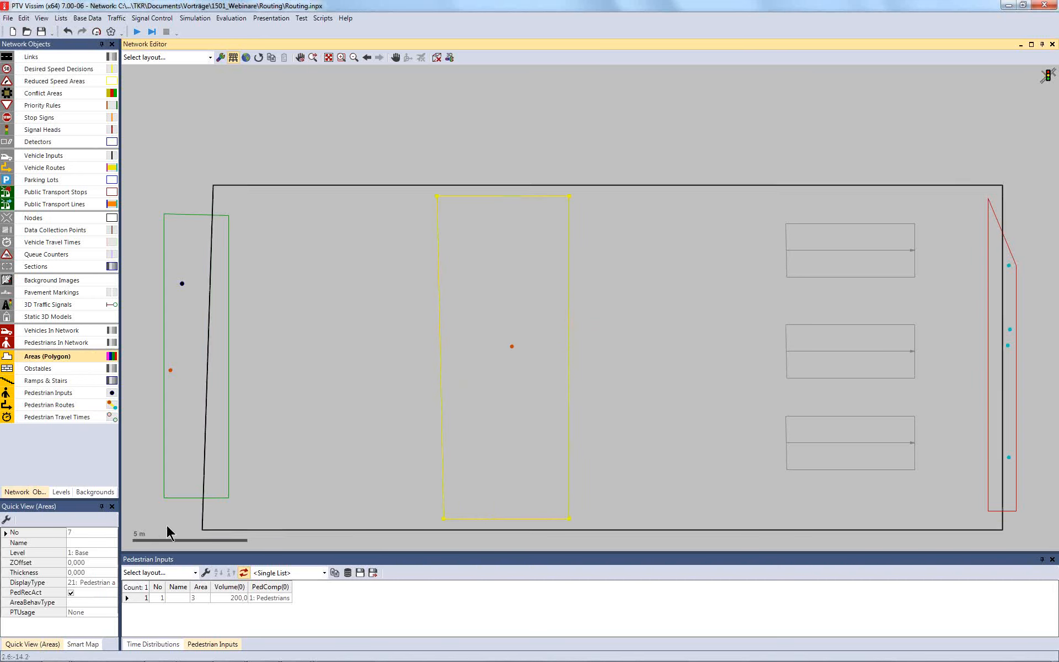
Step: Save the network, run the simulation with the enlarged decision area, and set the pedestrian input volume to 2000 during the run
click(136, 32)
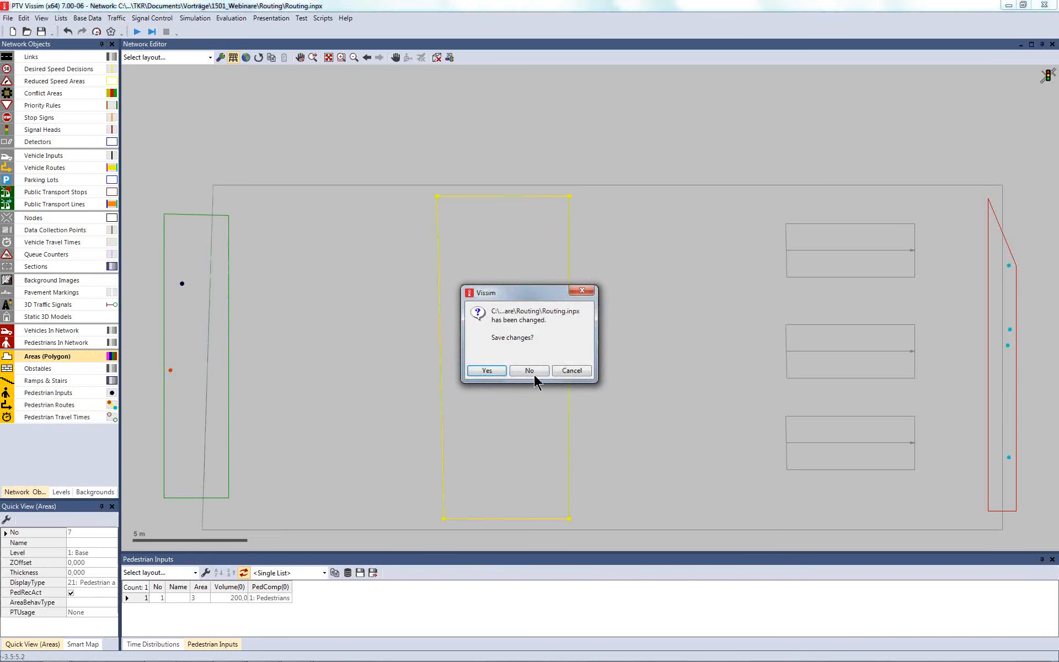
click(486, 371)
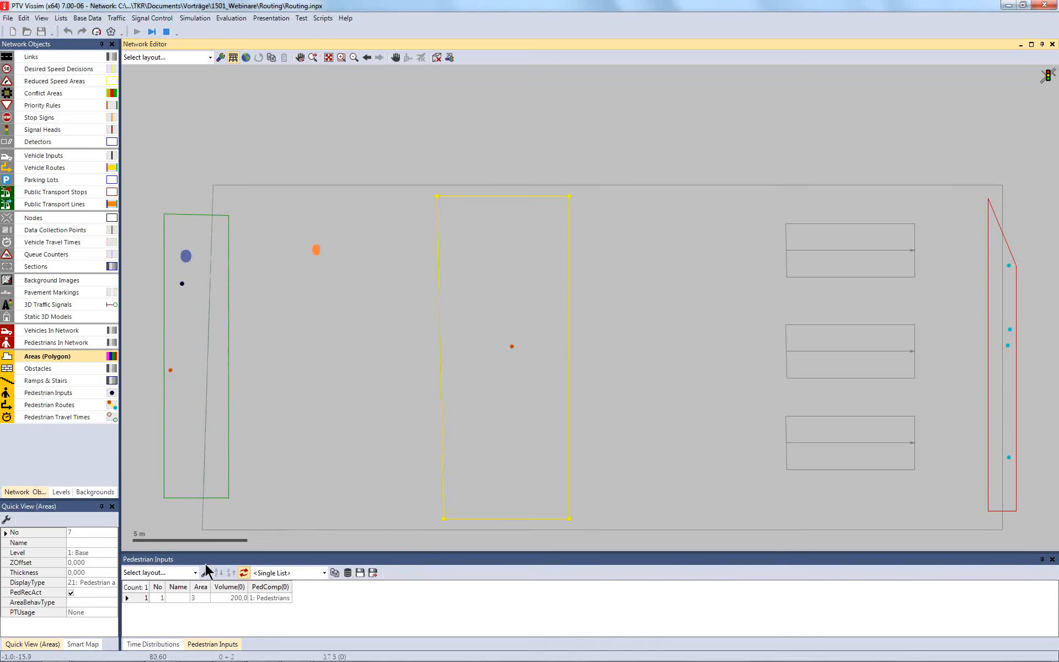
double_click(228, 598)
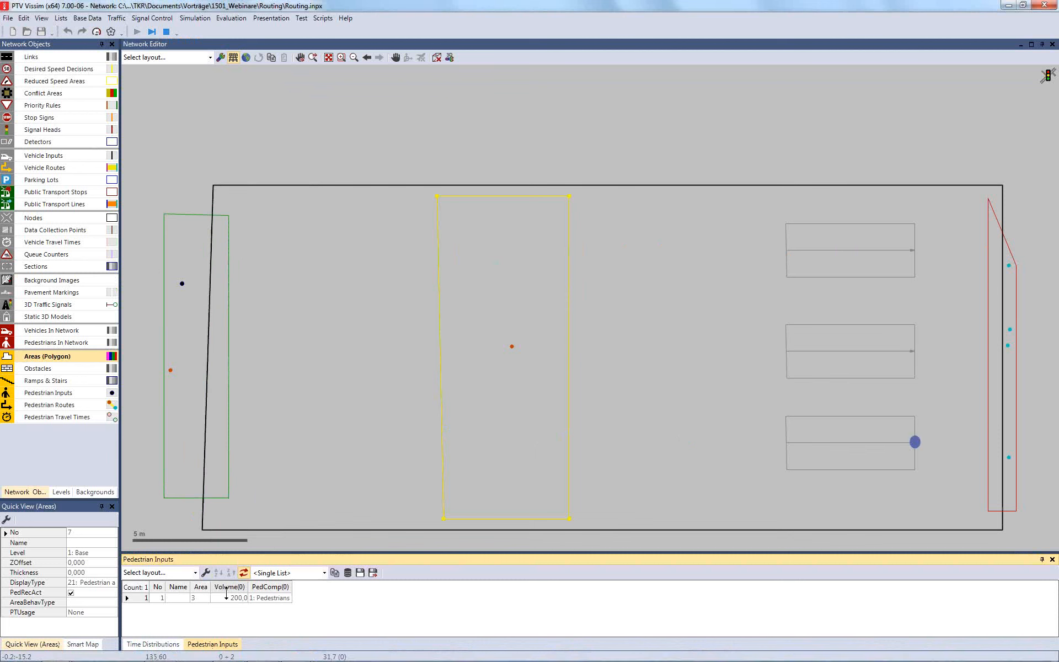
text(2000)
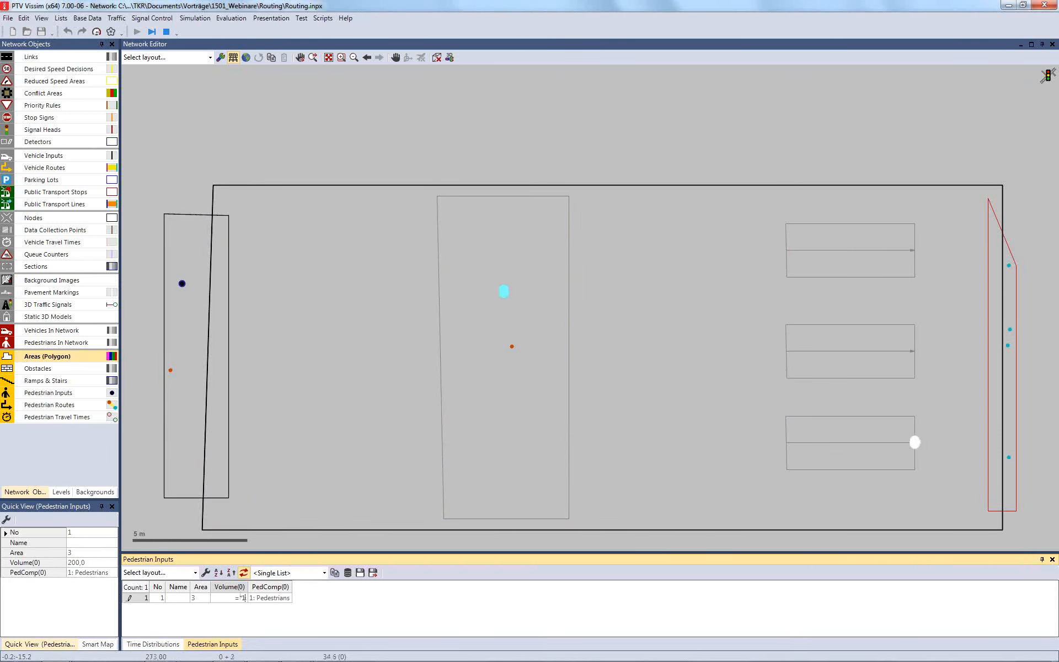
key(Return)
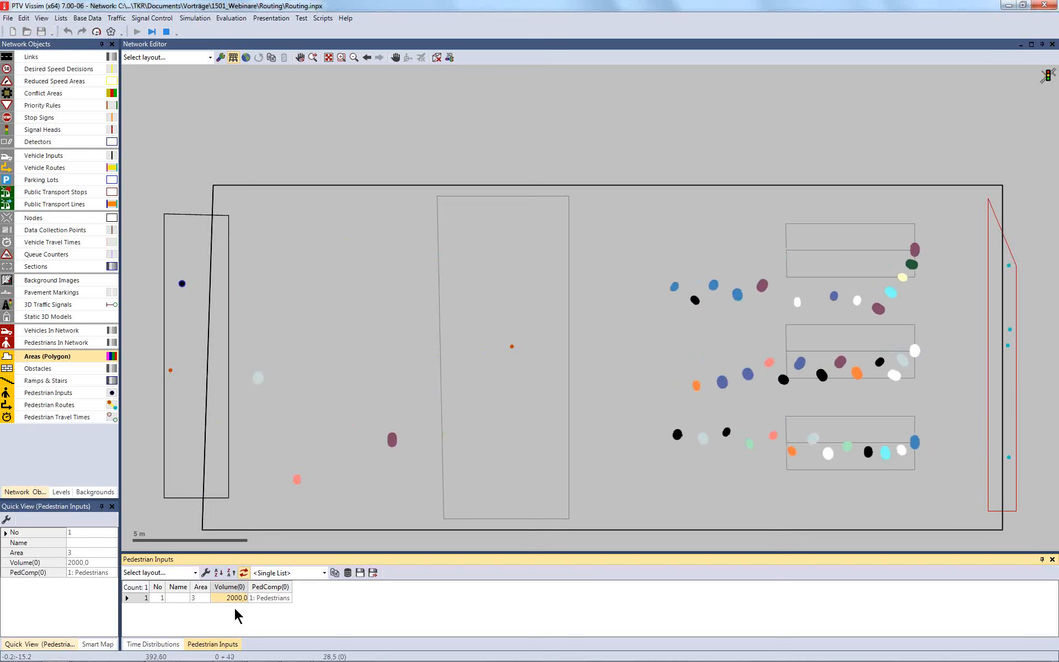
Step: Reduce the pedestrian input volume to 200 during the run, watch the three queues, and stop the simulation
click(227, 598)
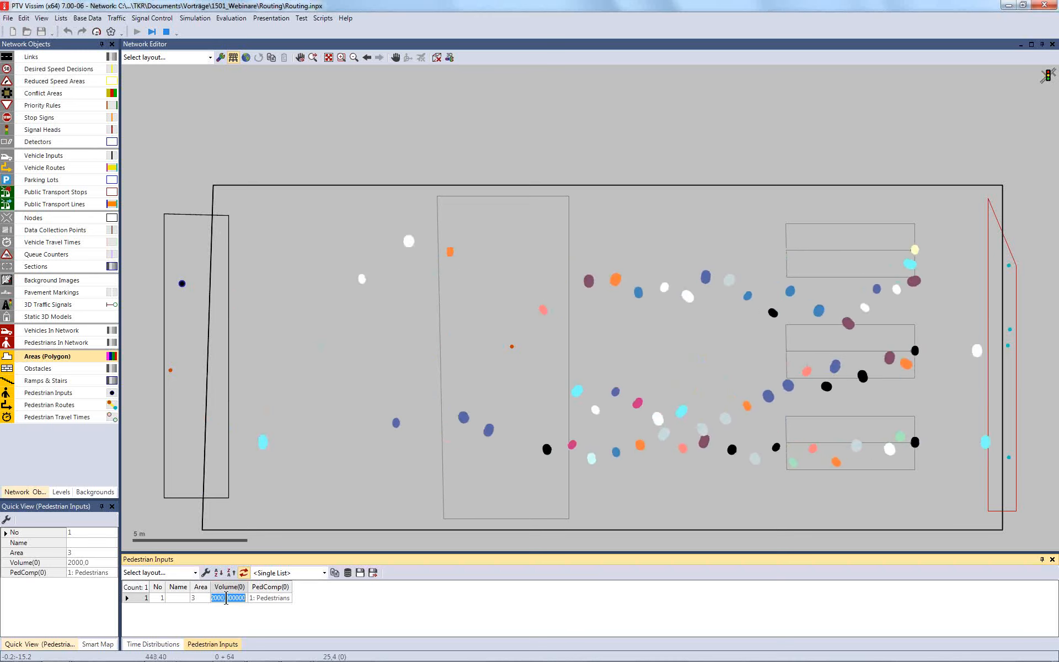
text(200)
key(Return)
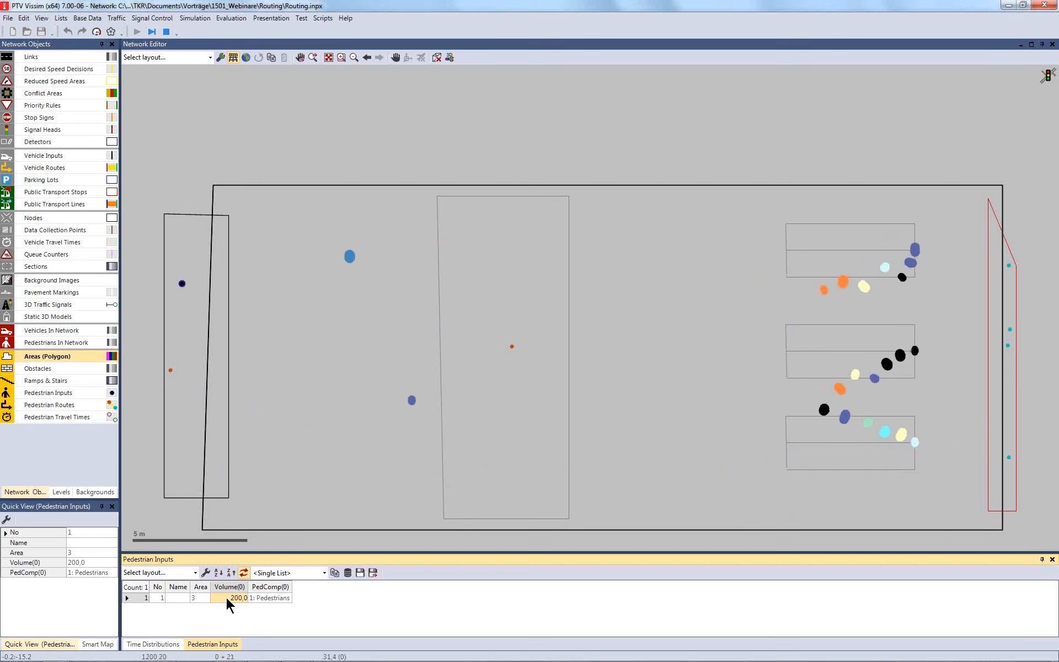
click(166, 31)
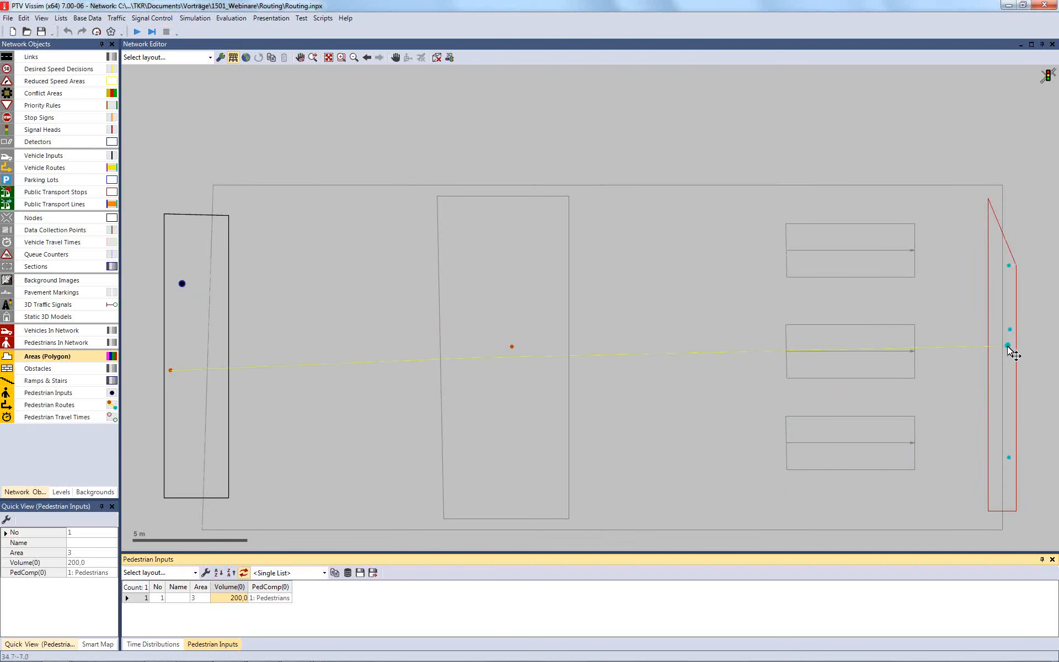
Step: Remove the static pedestrian route's intermediate point from the central decision area
click(33, 405)
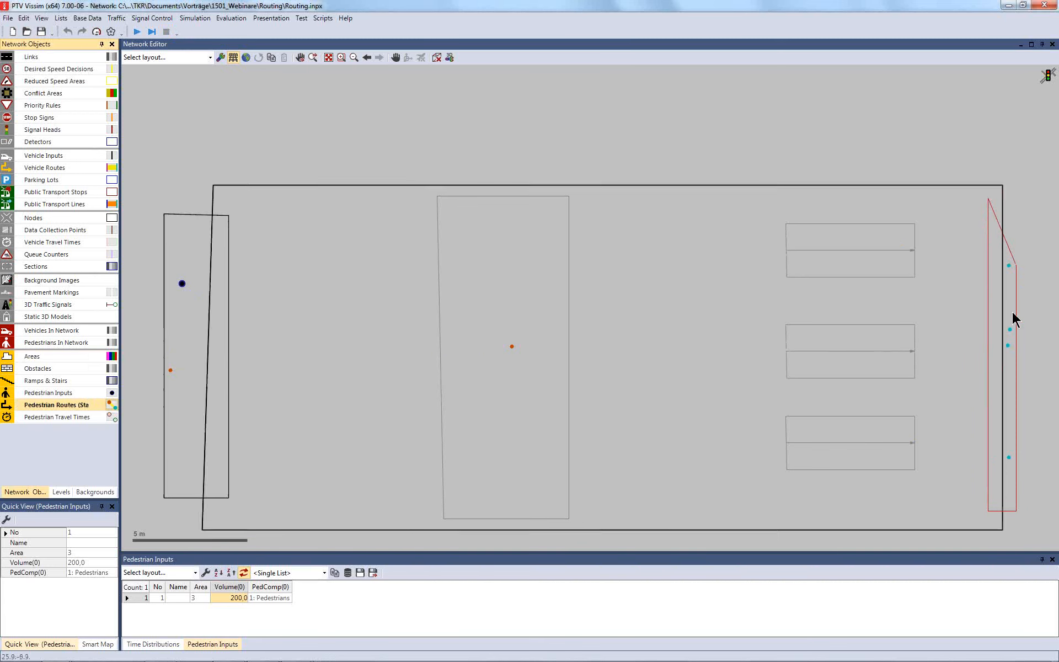
click(1008, 346)
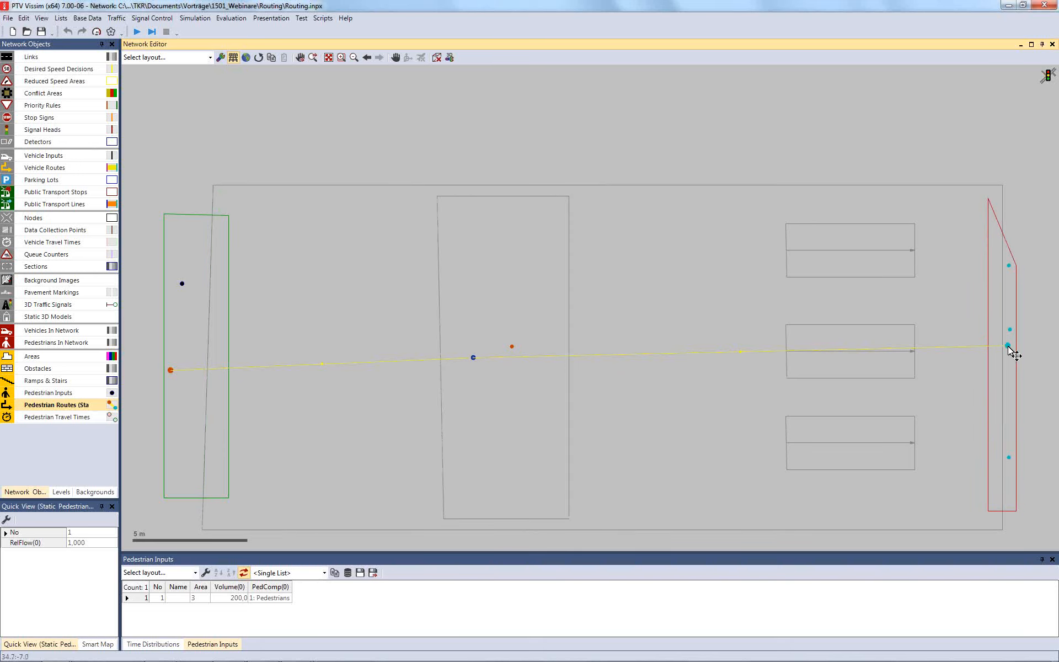
click(512, 347)
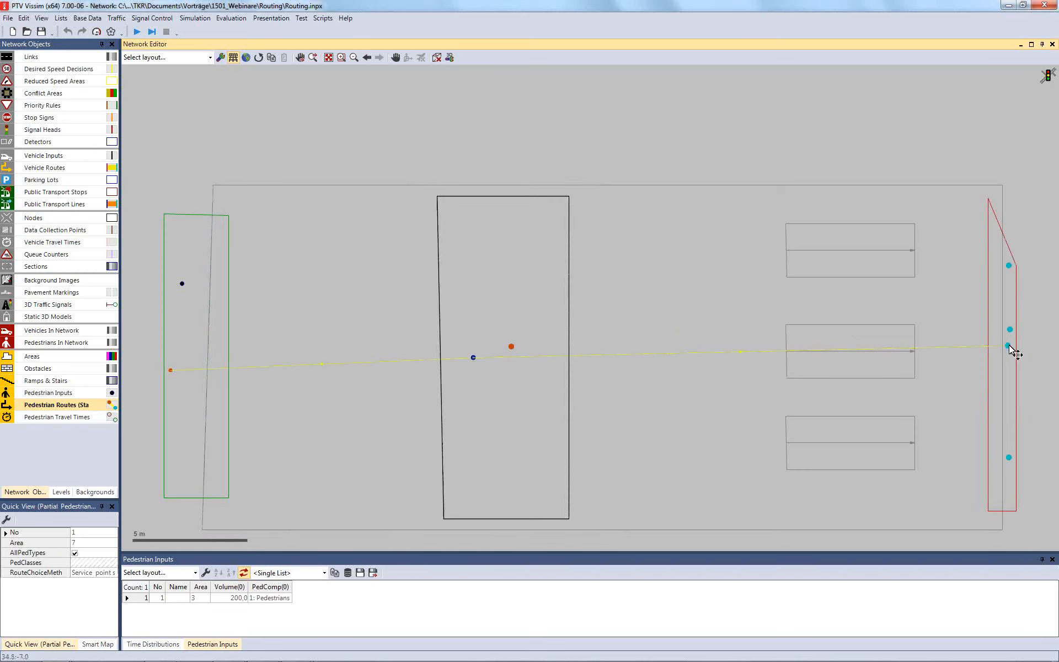
click(1010, 346)
drag(474, 358, 446, 175)
Step: Run the simulation without saving to watch pedestrians without the intermediate route point, and stop it
click(137, 34)
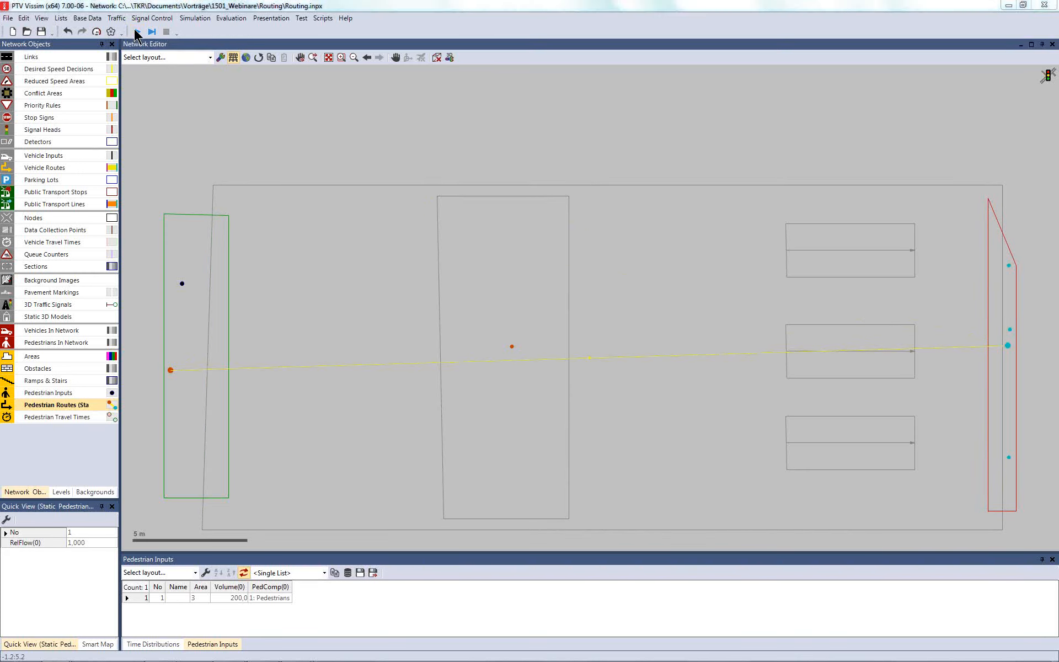
click(517, 370)
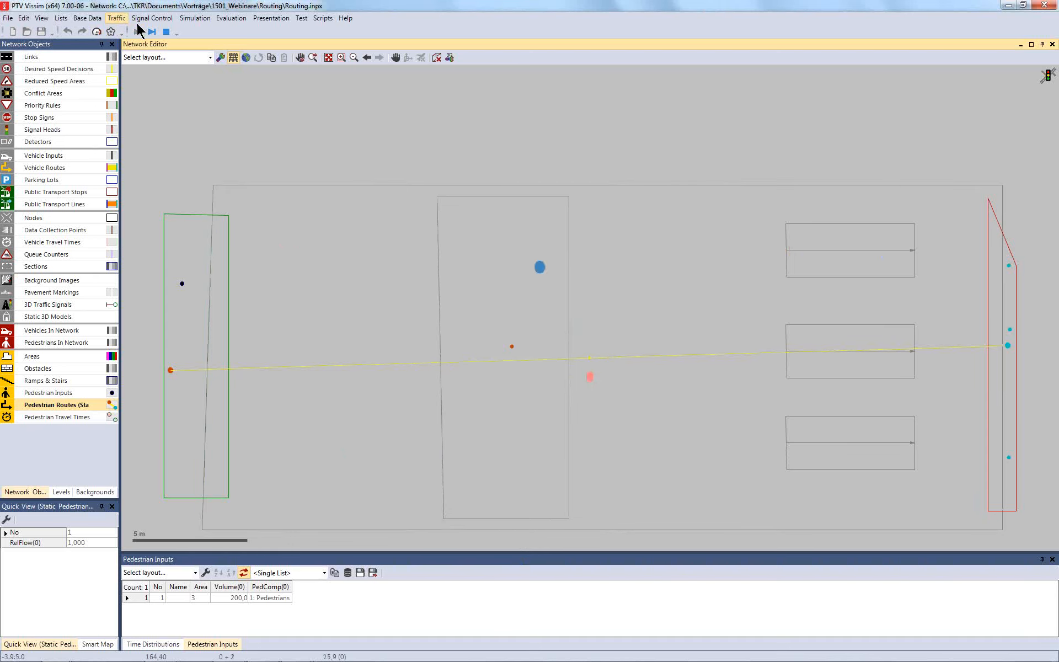
click(166, 31)
Step: Add an intermediate point to the static pedestrian route inside the central decision area, slightly above the partial routing decision
click(591, 358)
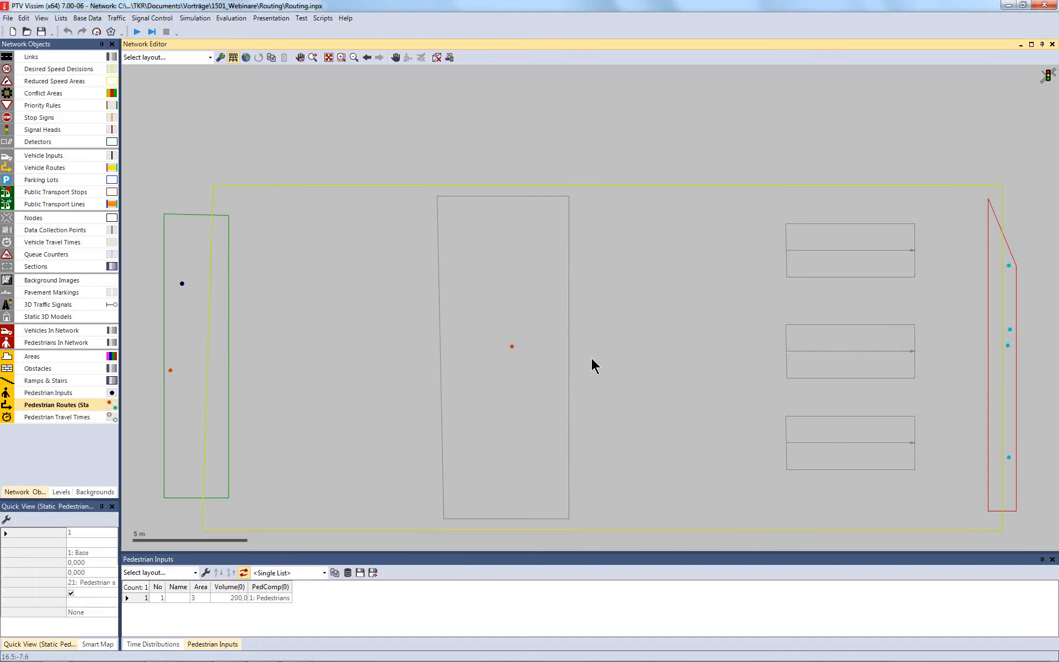
key(ctrl+z)
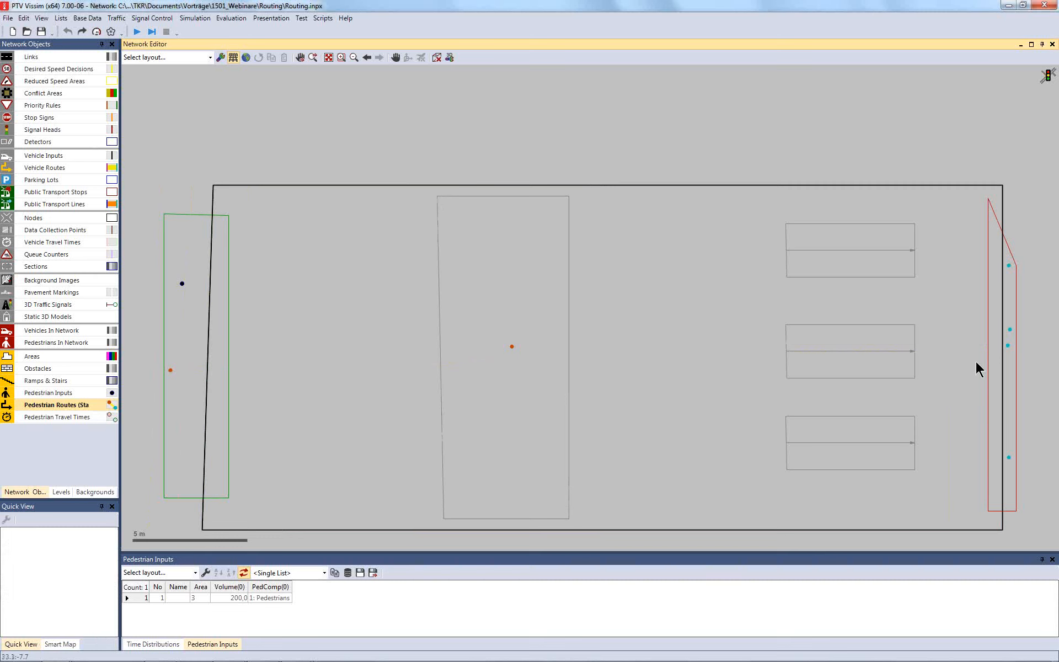
click(1007, 345)
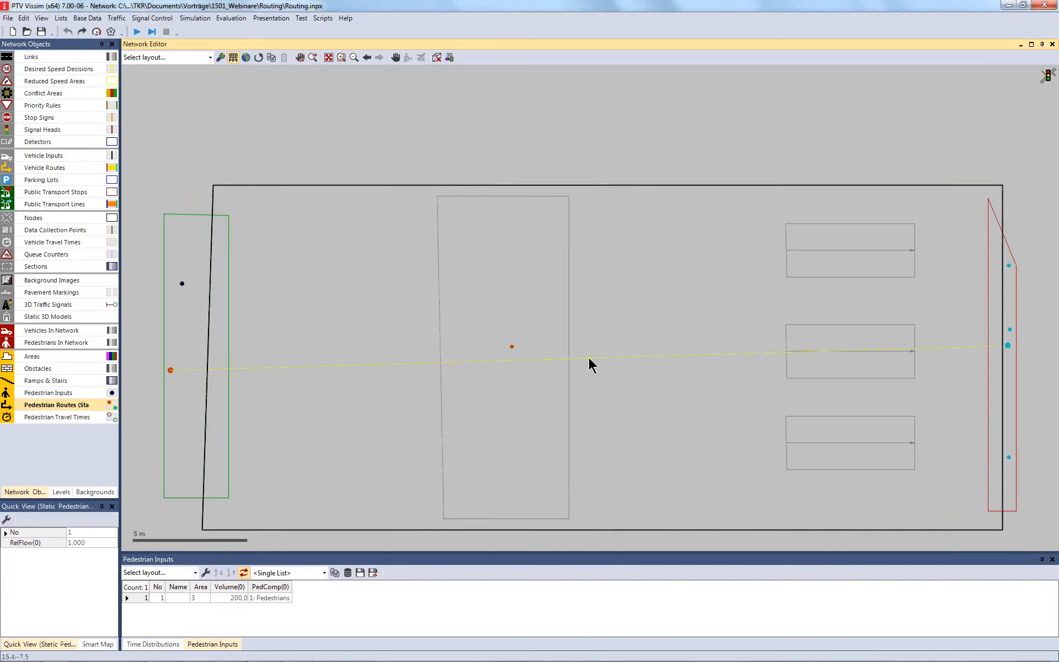
drag(587, 358, 528, 310)
Step: Run the simulation without saving to watch pedestrians pass the new intermediate point, and stop it
click(138, 31)
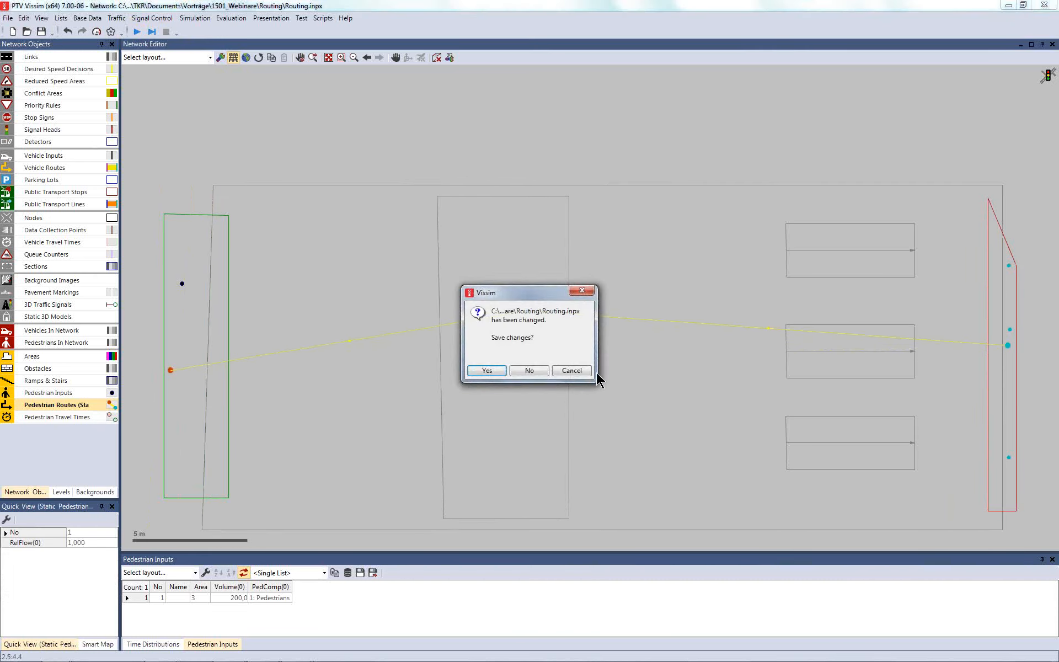
click(540, 374)
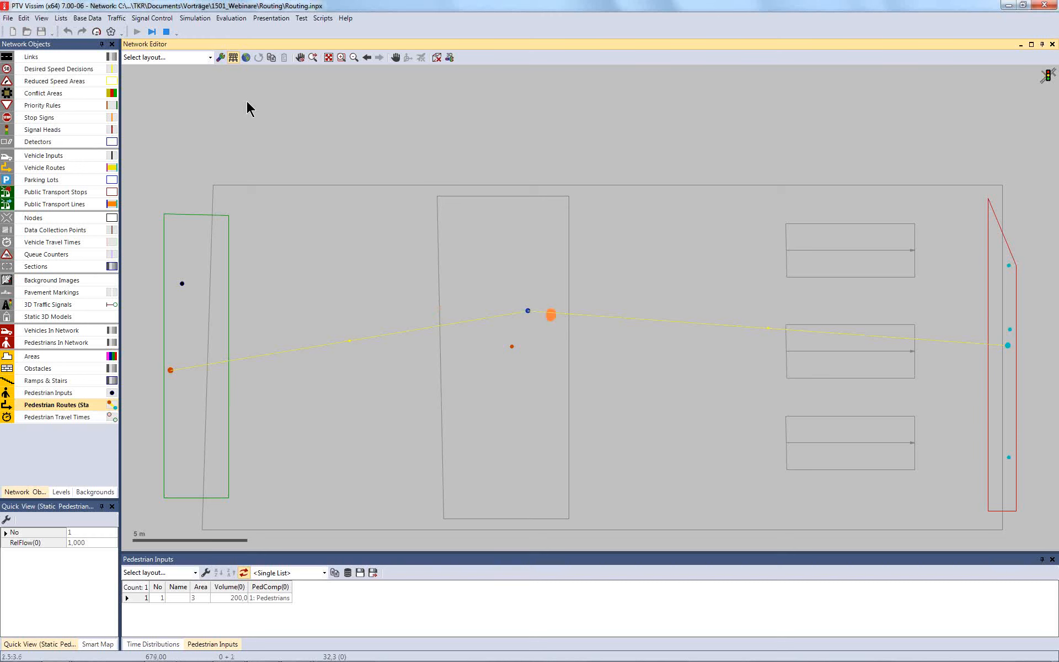
click(166, 31)
Step: Turn on queuing for the central decision area
click(501, 231)
double_click(501, 232)
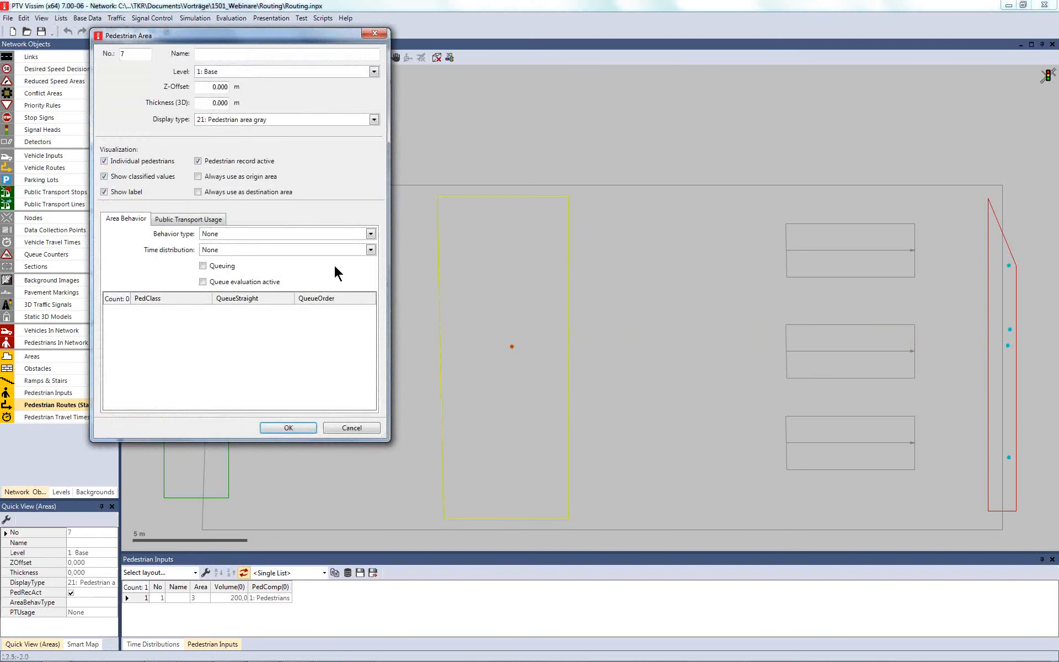
click(218, 267)
click(284, 430)
Step: Run the simulation without saving to watch the effect of queuing in the decision area, and stop it
click(138, 31)
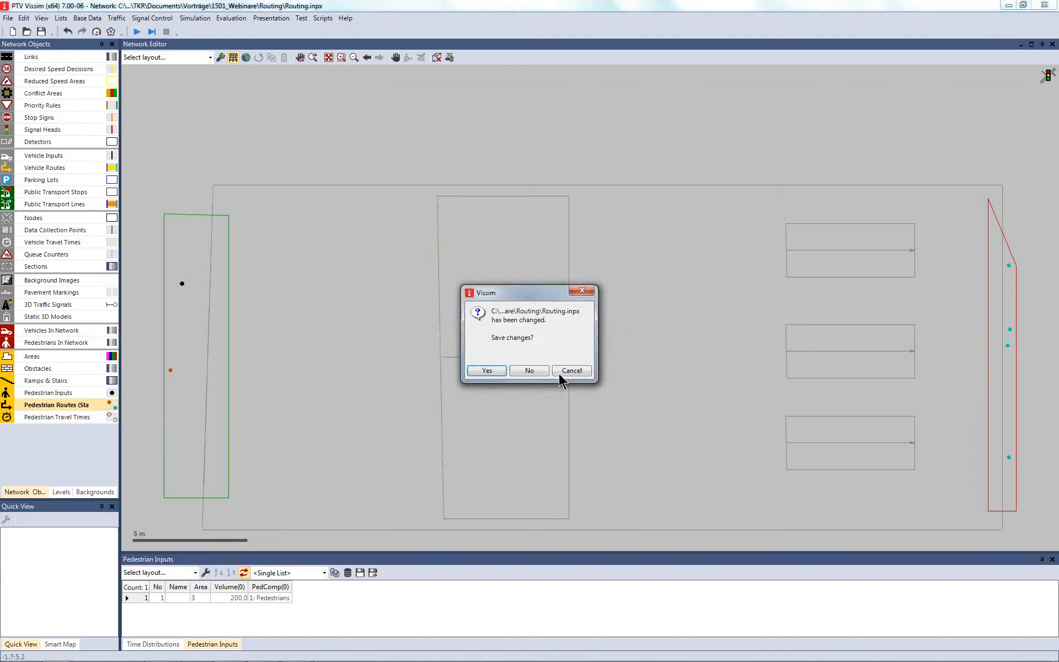
click(528, 370)
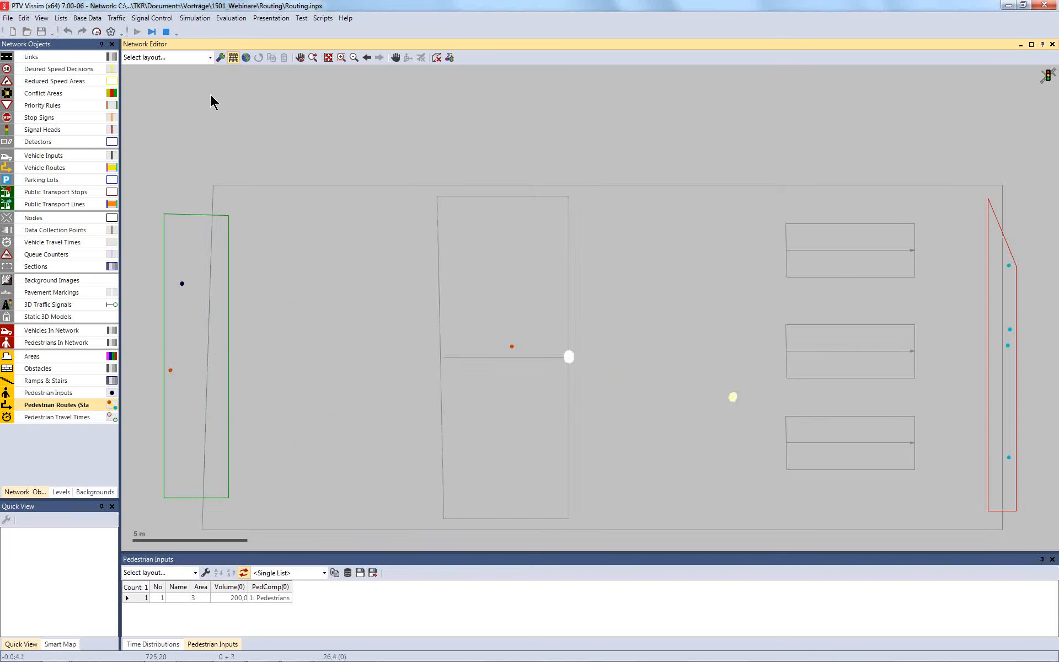
click(166, 32)
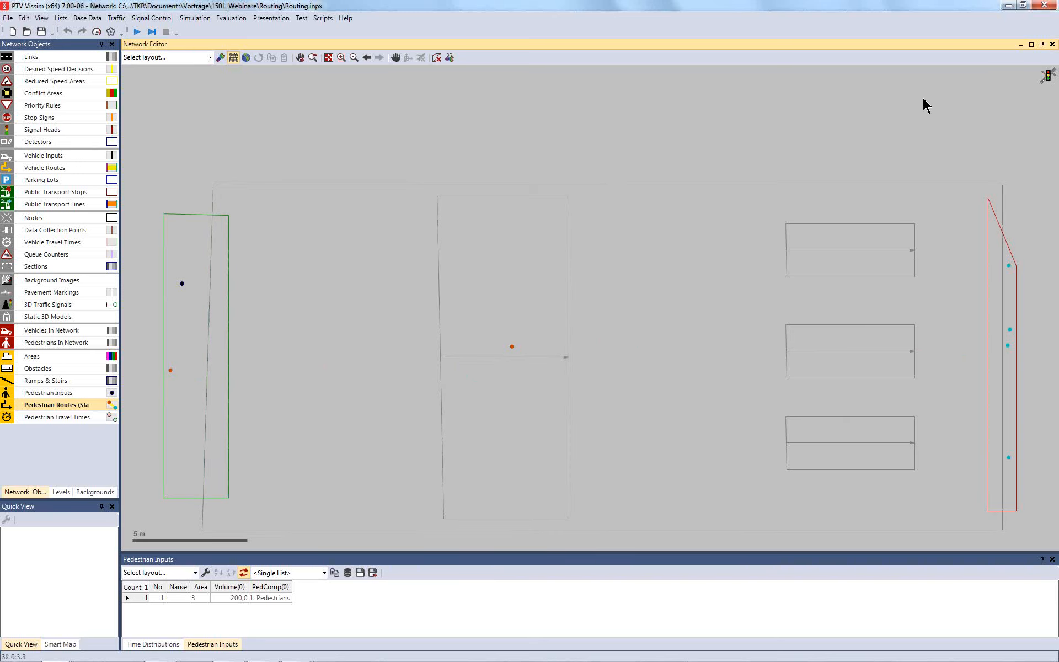
Step: Switch to the webinar presentation in PowerPoint
mouse_move(16, 655)
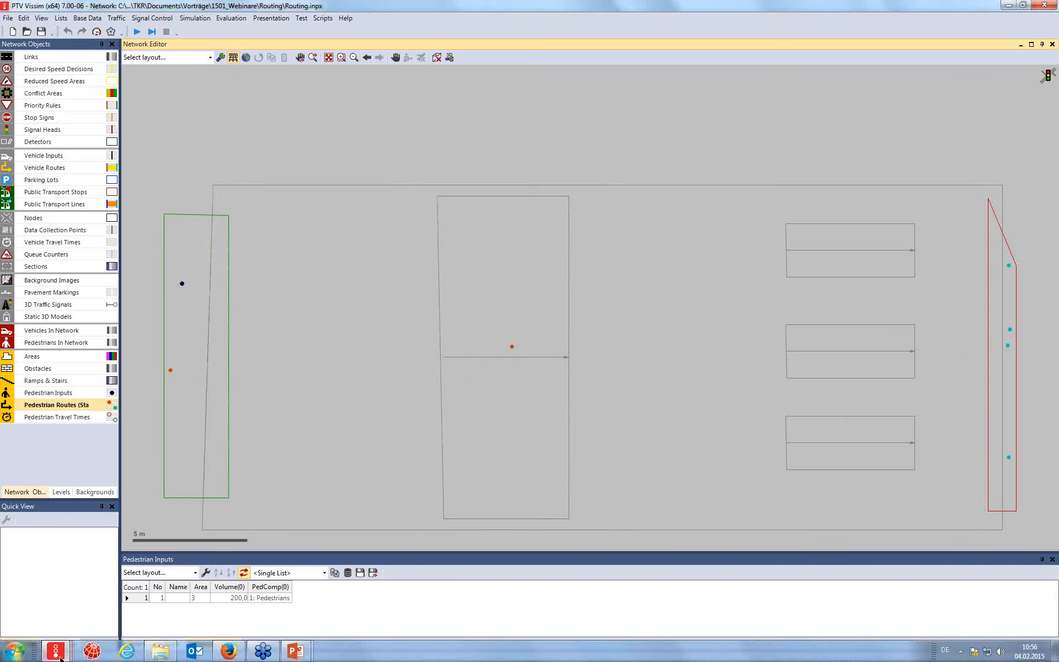
mouse_move(293, 653)
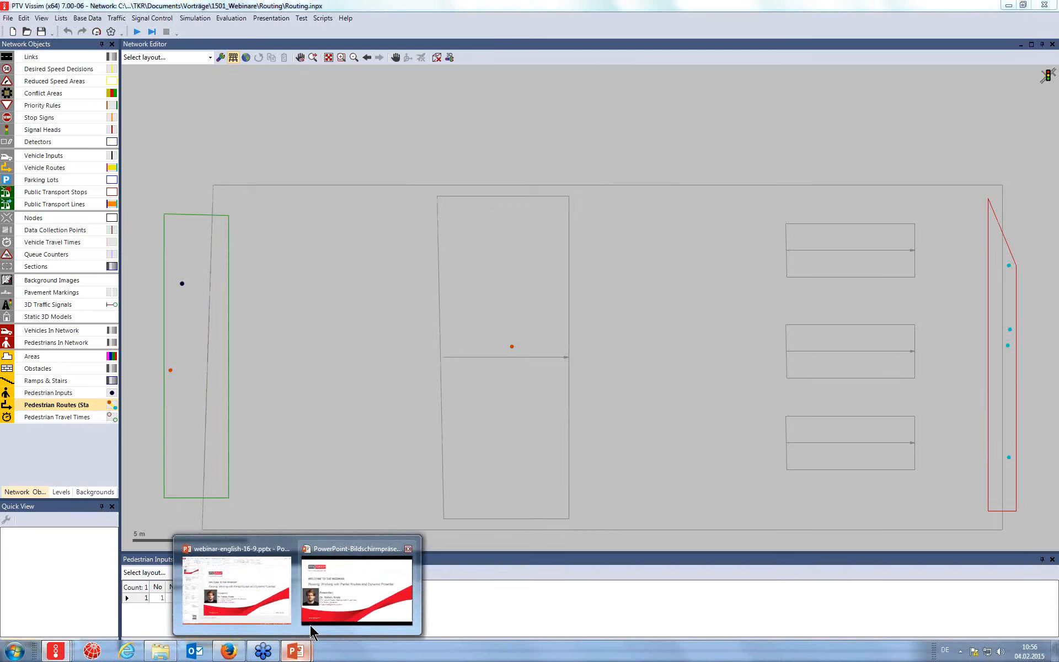